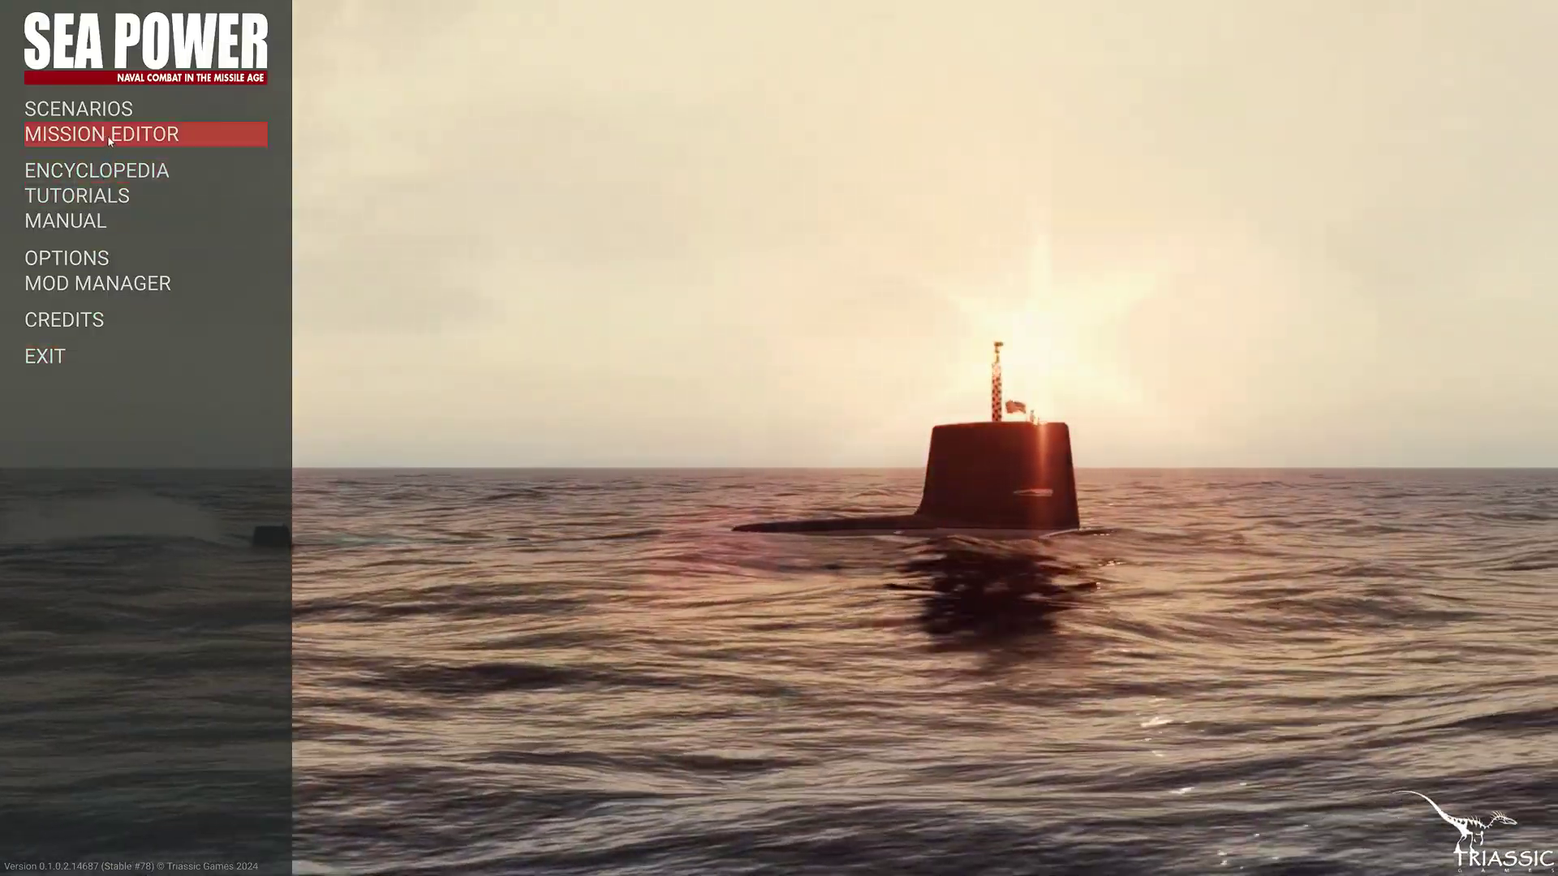
# Open the mission editor and look over the world map from the Americas to the Middle East.
pyautogui.click(109, 135)
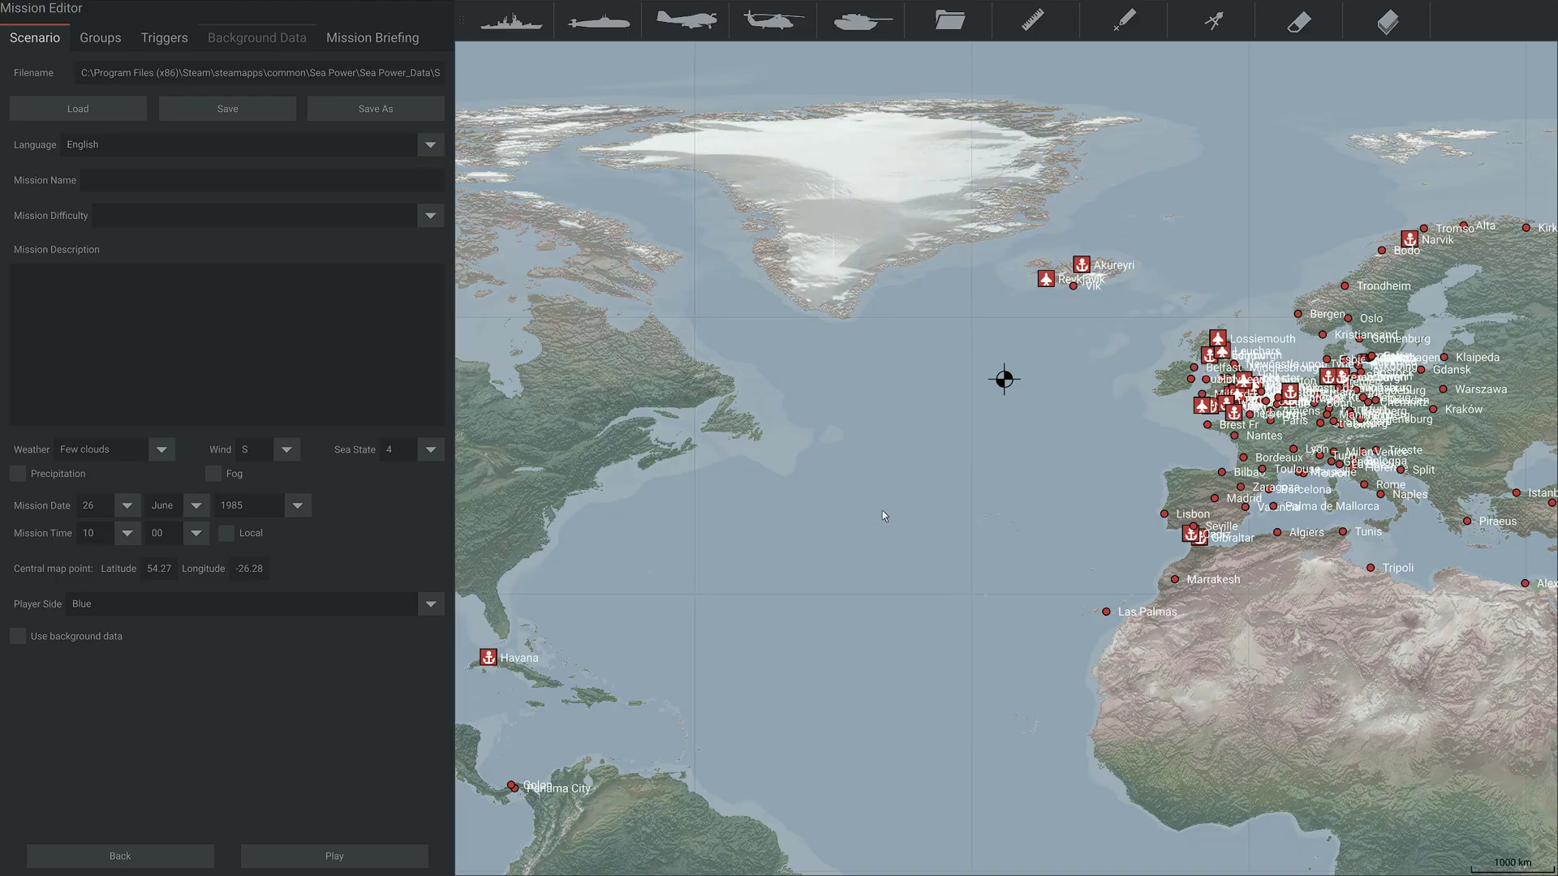
pyautogui.moveTo(1009, 506); pyautogui.dragTo(680, 517)
pyautogui.scroll(-1, 678, 517)
pyautogui.scroll(-3, 678, 517)
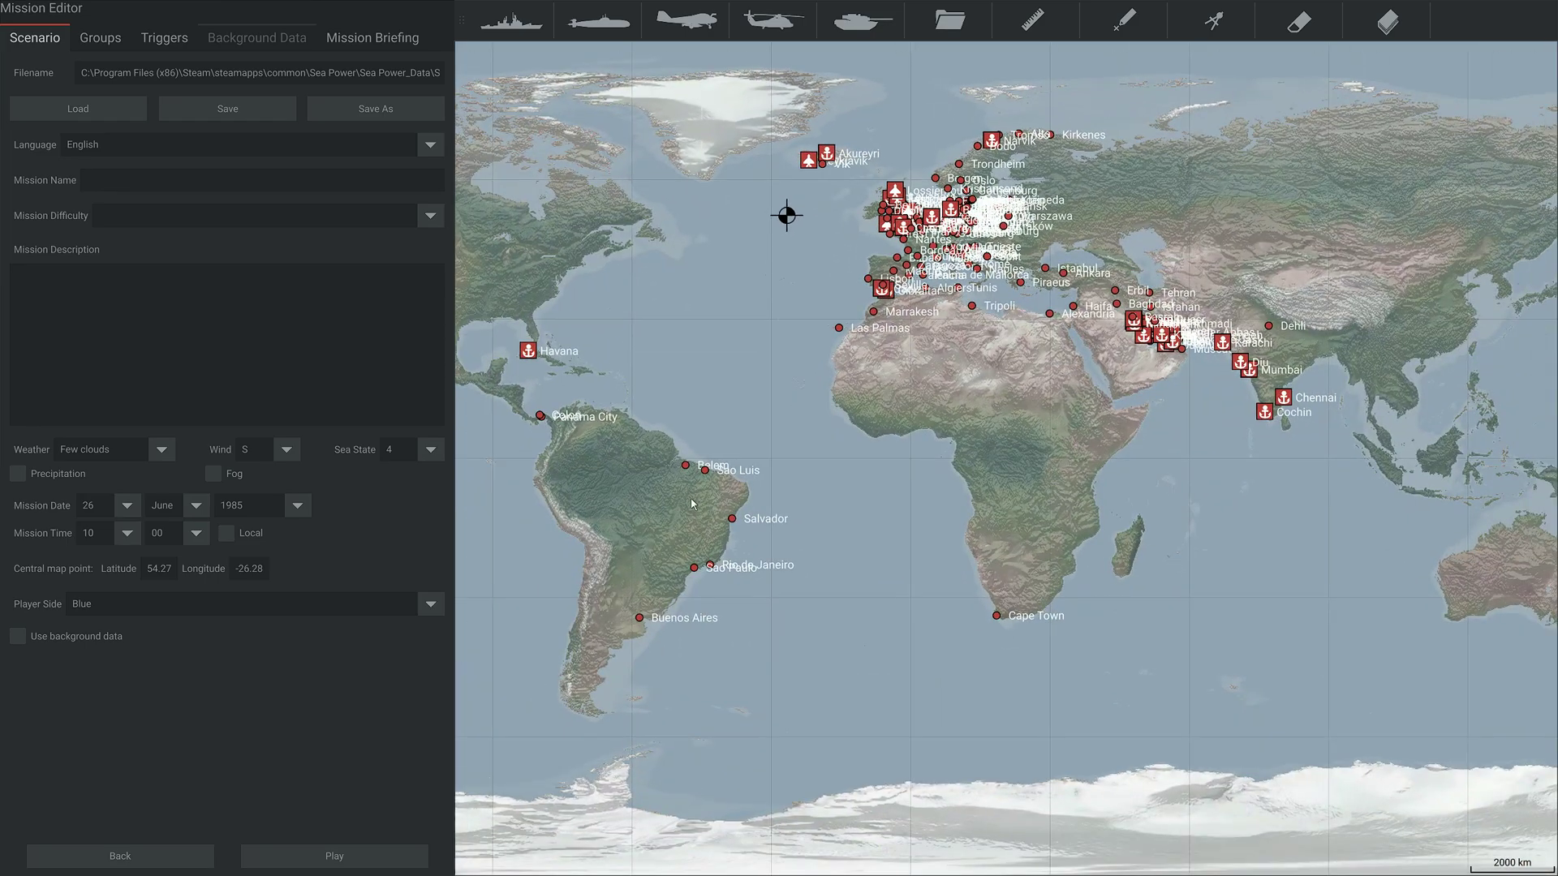
pyautogui.scroll(4, 710, 494)
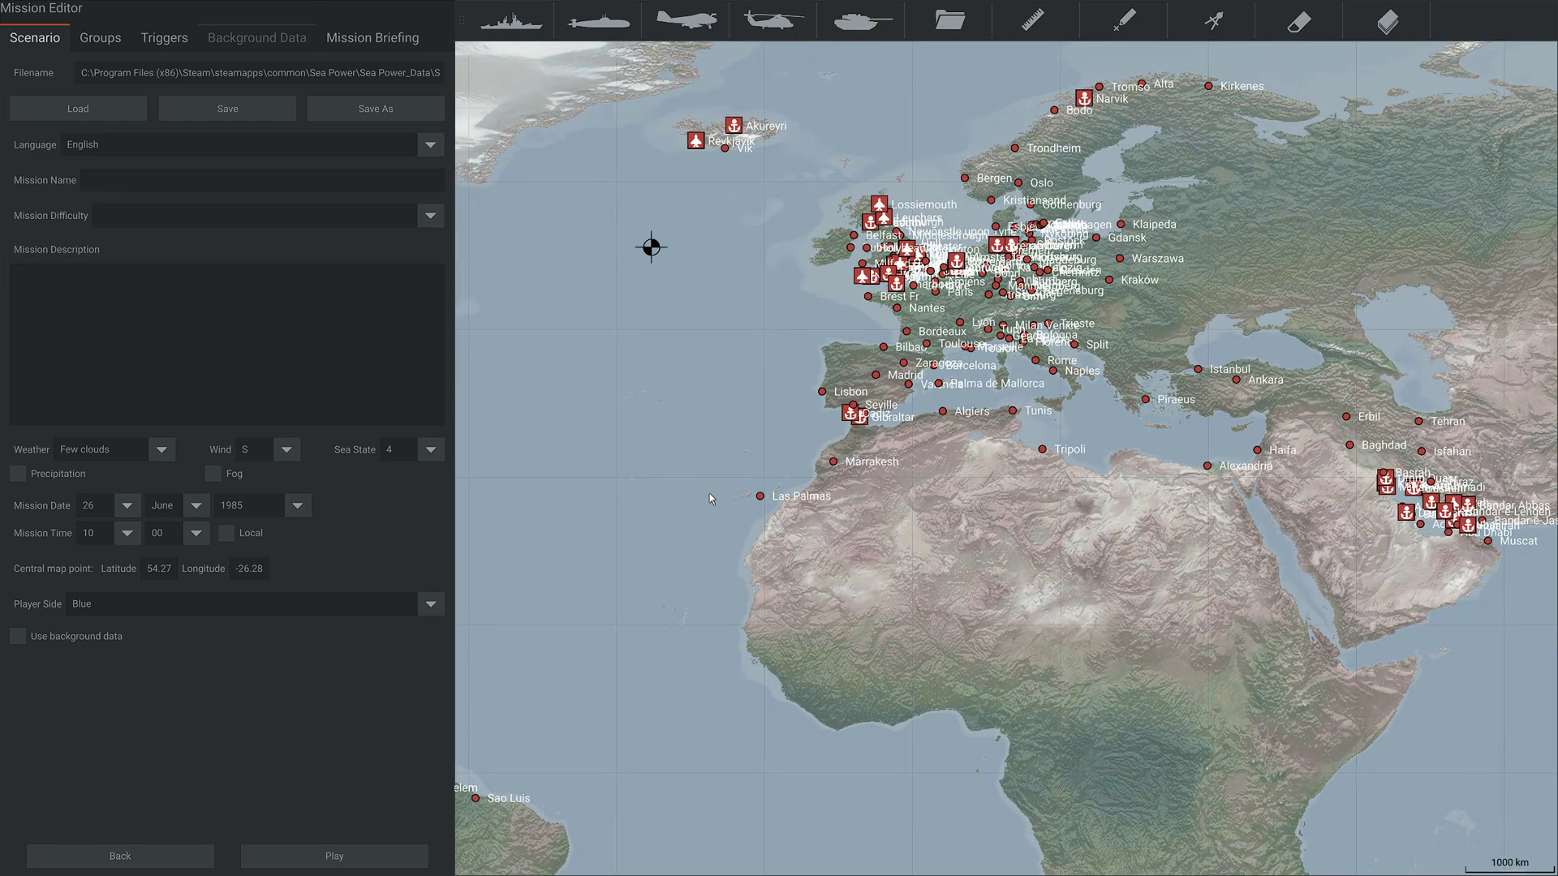
pyautogui.moveTo(709, 493); pyautogui.dragTo(854, 578)
pyautogui.scroll(-2, 843, 560)
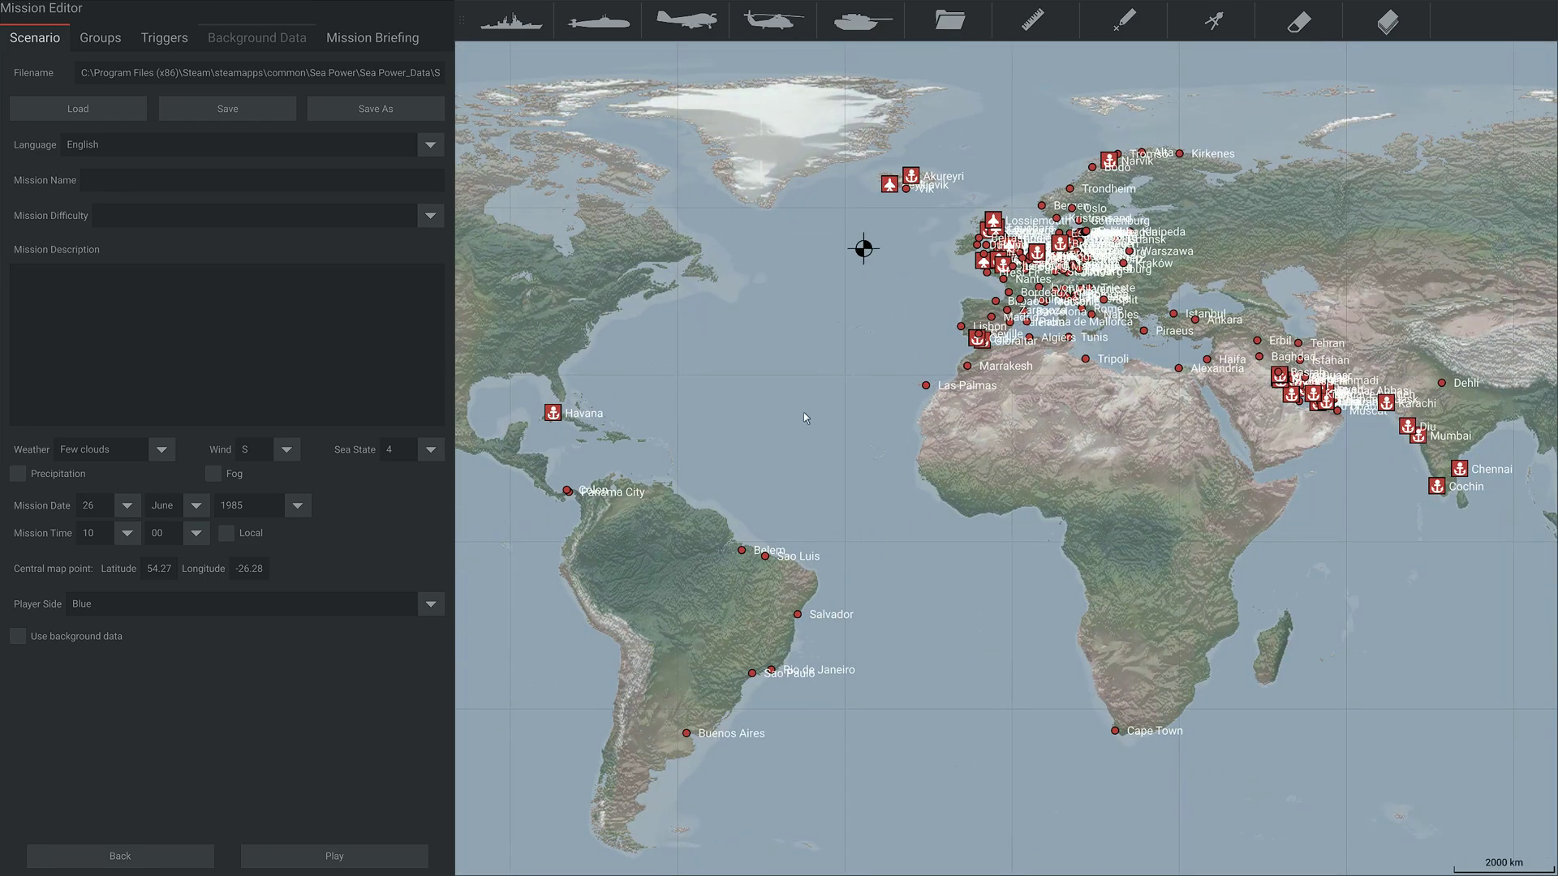
pyautogui.moveTo(1014, 454); pyautogui.dragTo(915, 469)
pyautogui.scroll(2, 766, 255)
pyautogui.moveTo(766, 255); pyautogui.dragTo(748, 425)
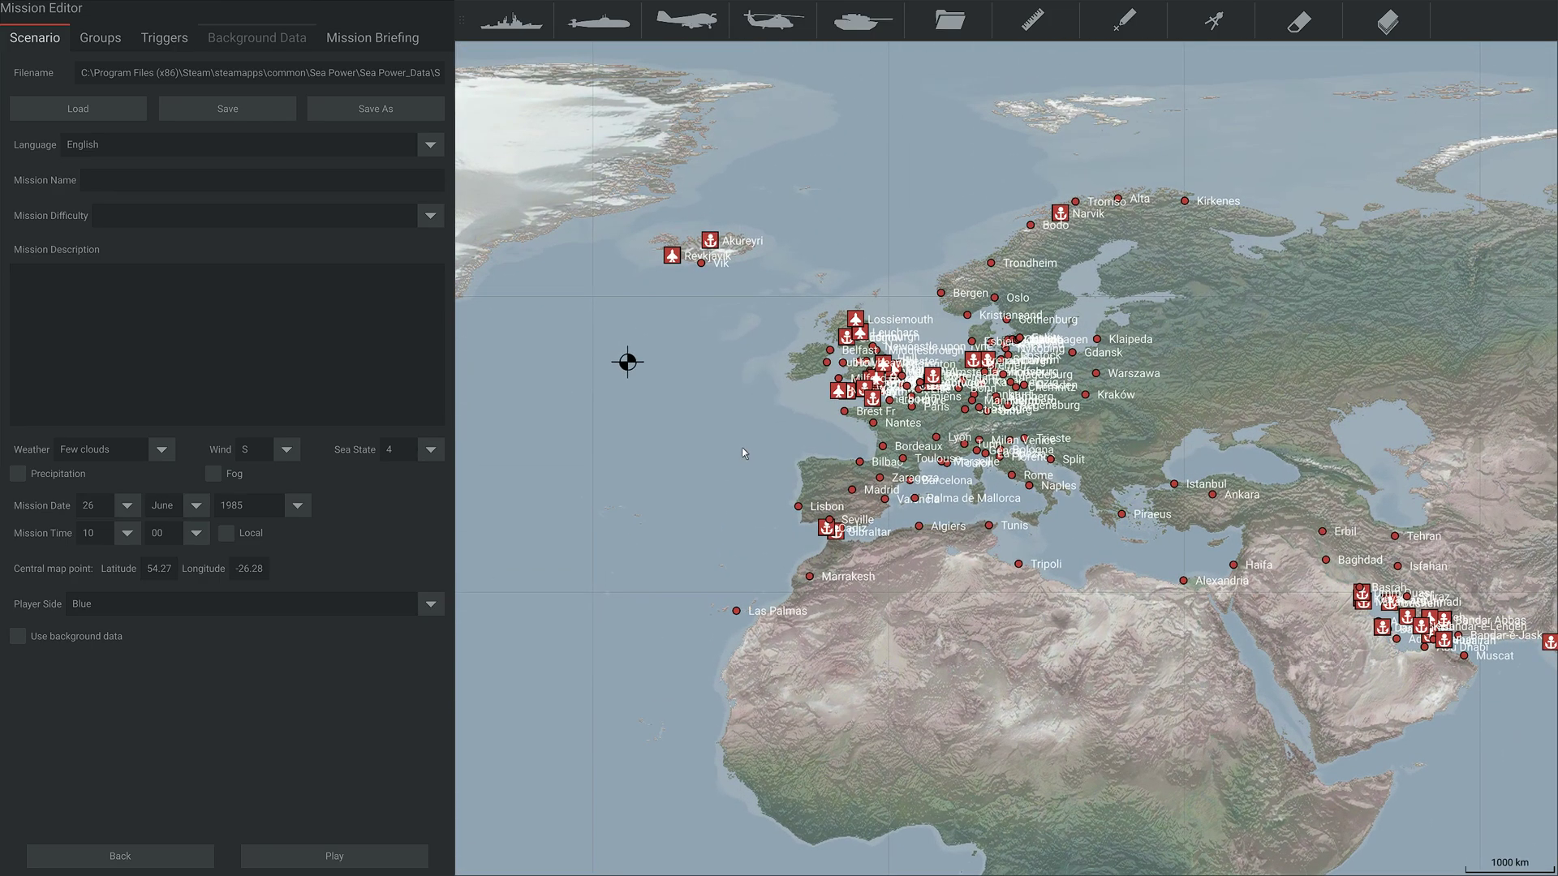
# Start loading an existing mission and browse to the \original\missions folder.
pyautogui.click(65, 112)
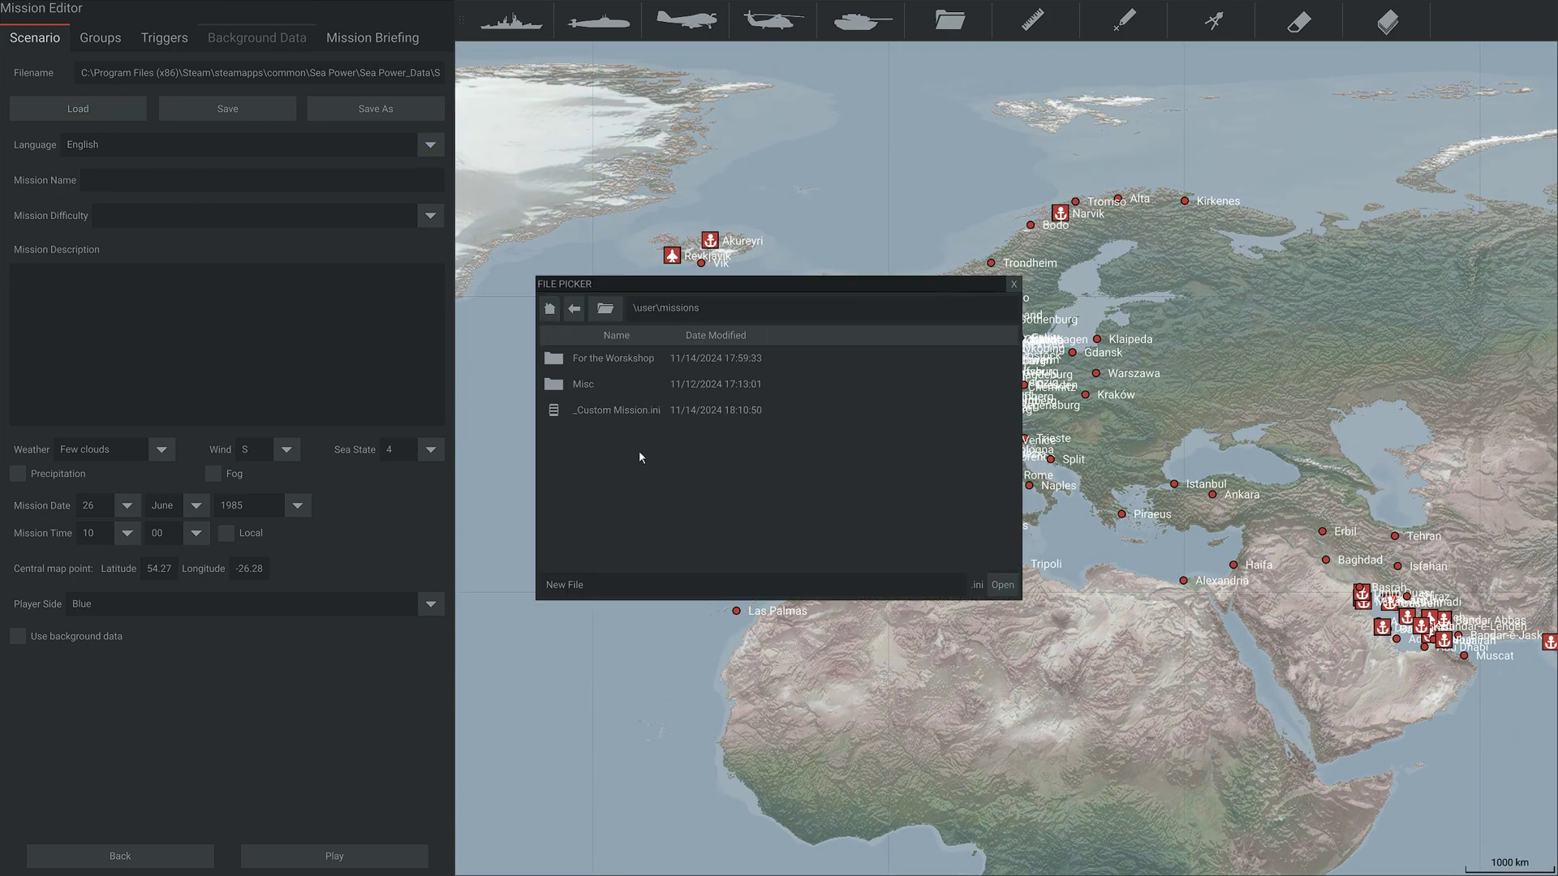
pyautogui.click(575, 310)
pyautogui.click(575, 312)
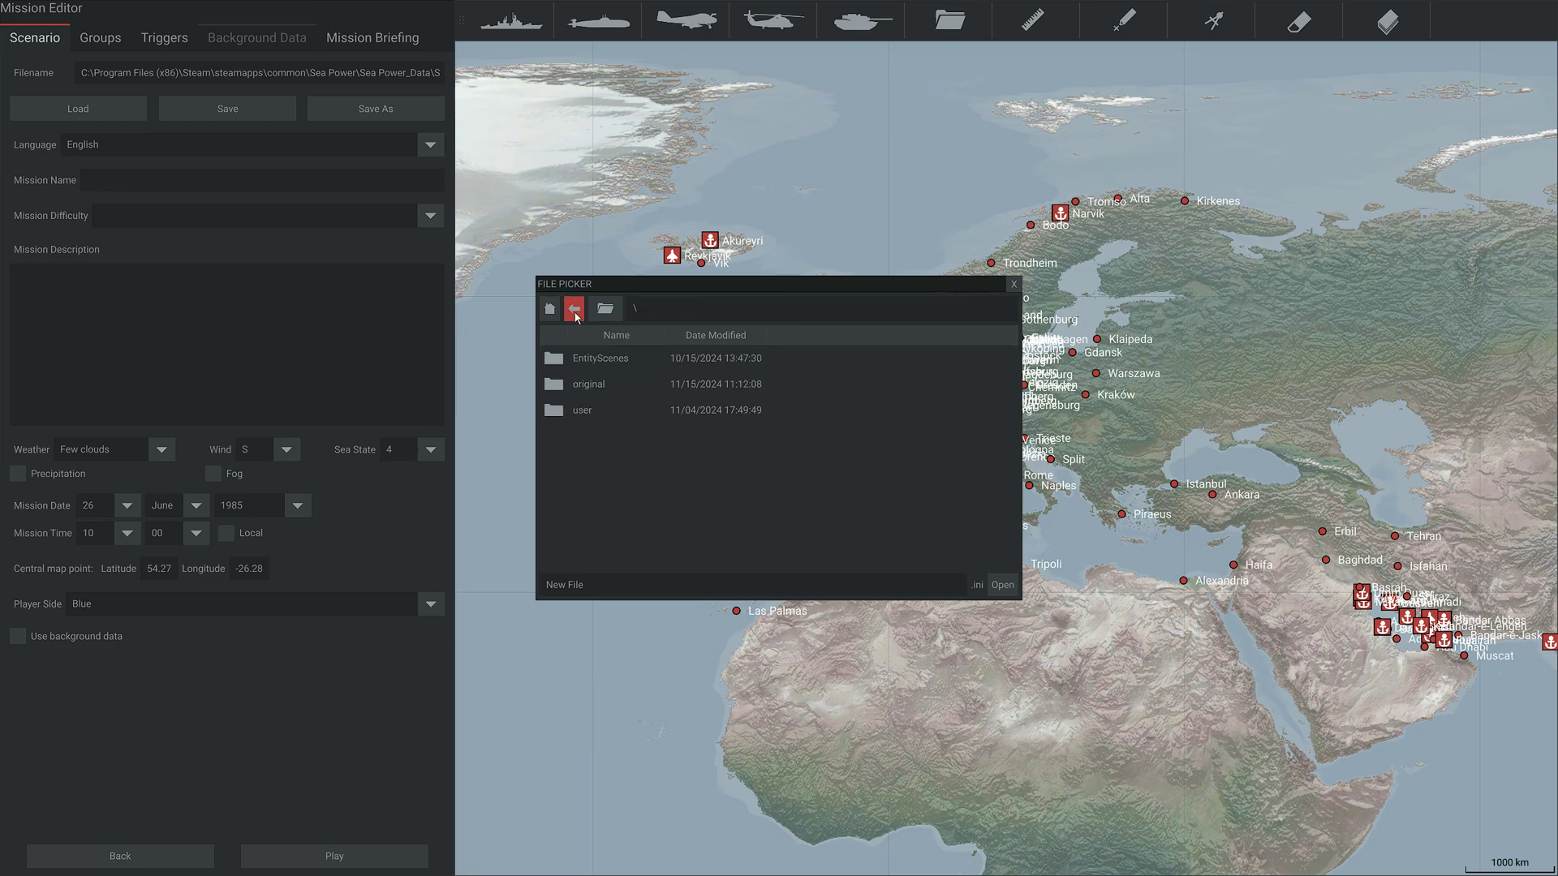
pyautogui.doubleClick(600, 384)
pyautogui.click(574, 309)
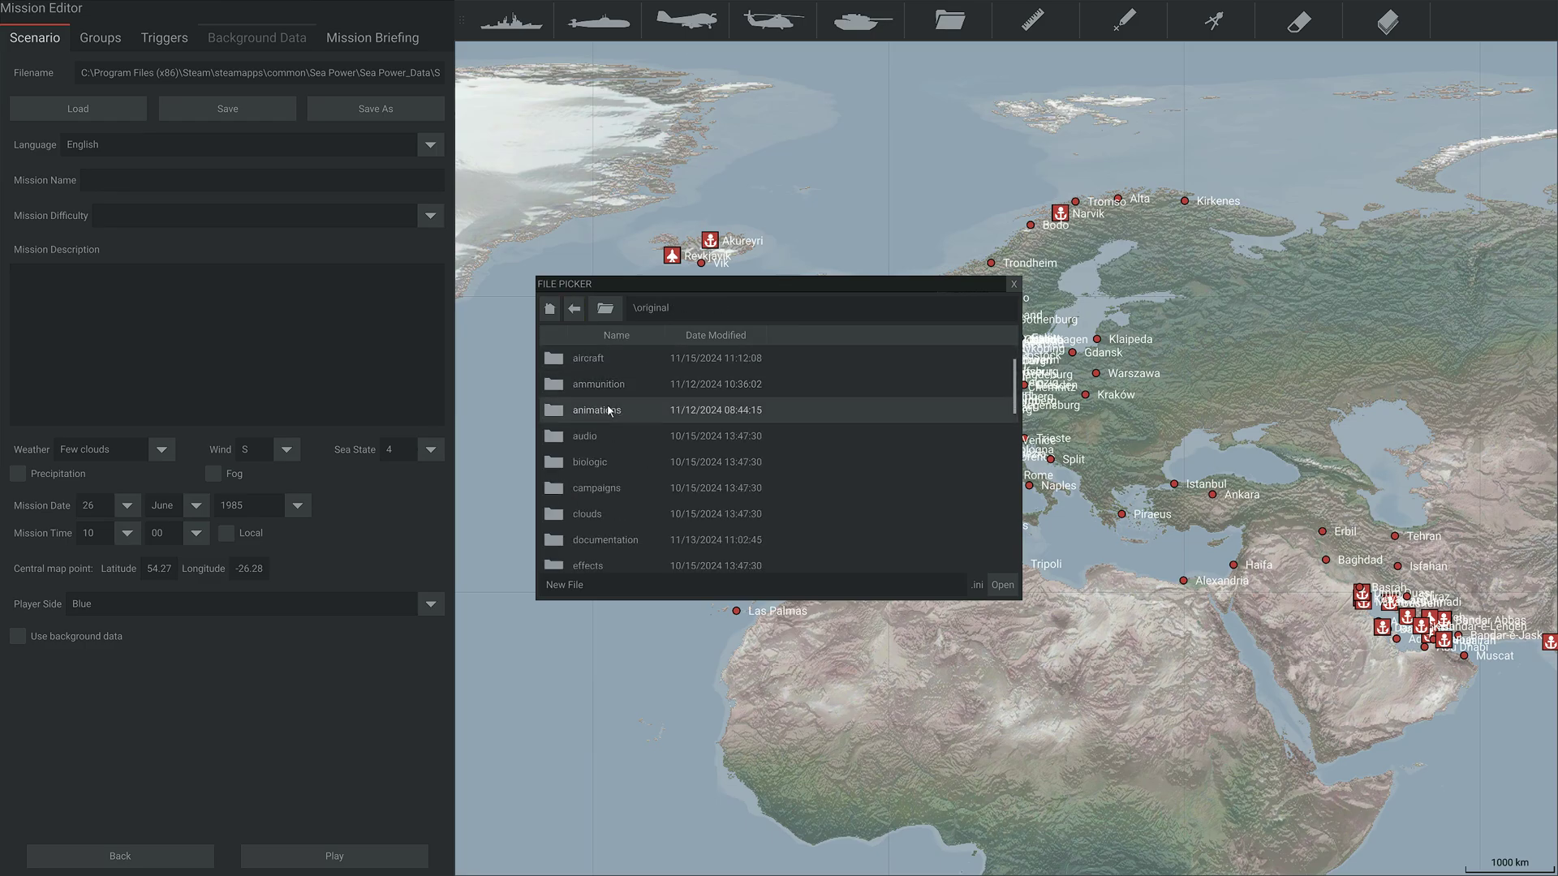
pyautogui.scroll(-3, 623, 484)
pyautogui.doubleClick(623, 486)
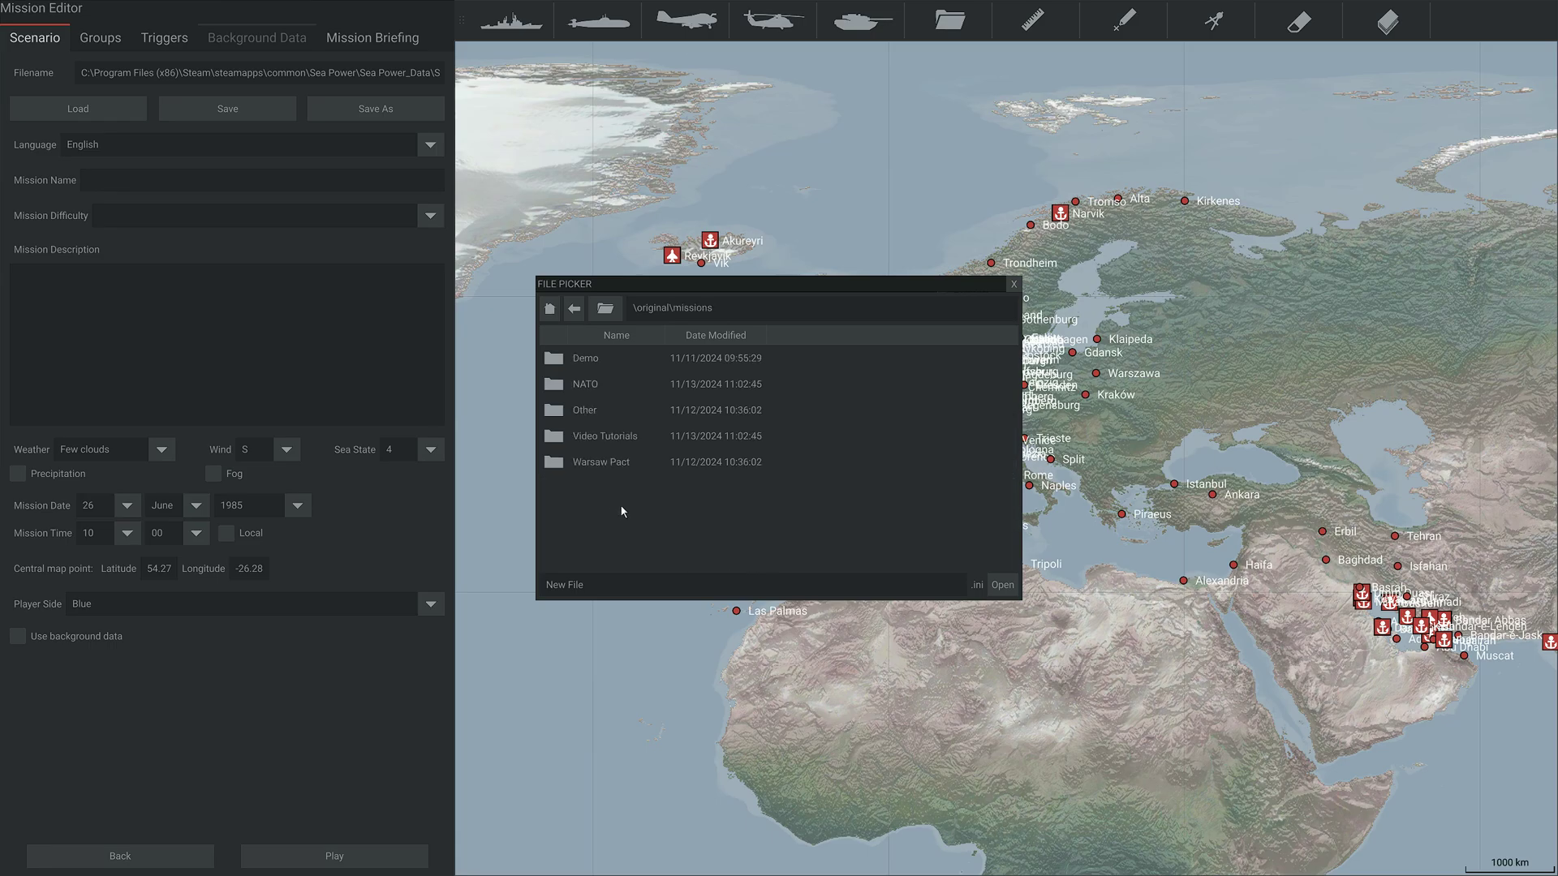
# Load Charlies.ini from the NATO folder and look over its groups and waypoints on the map.
pyautogui.doubleClick(601, 383)
pyautogui.click(654, 490)
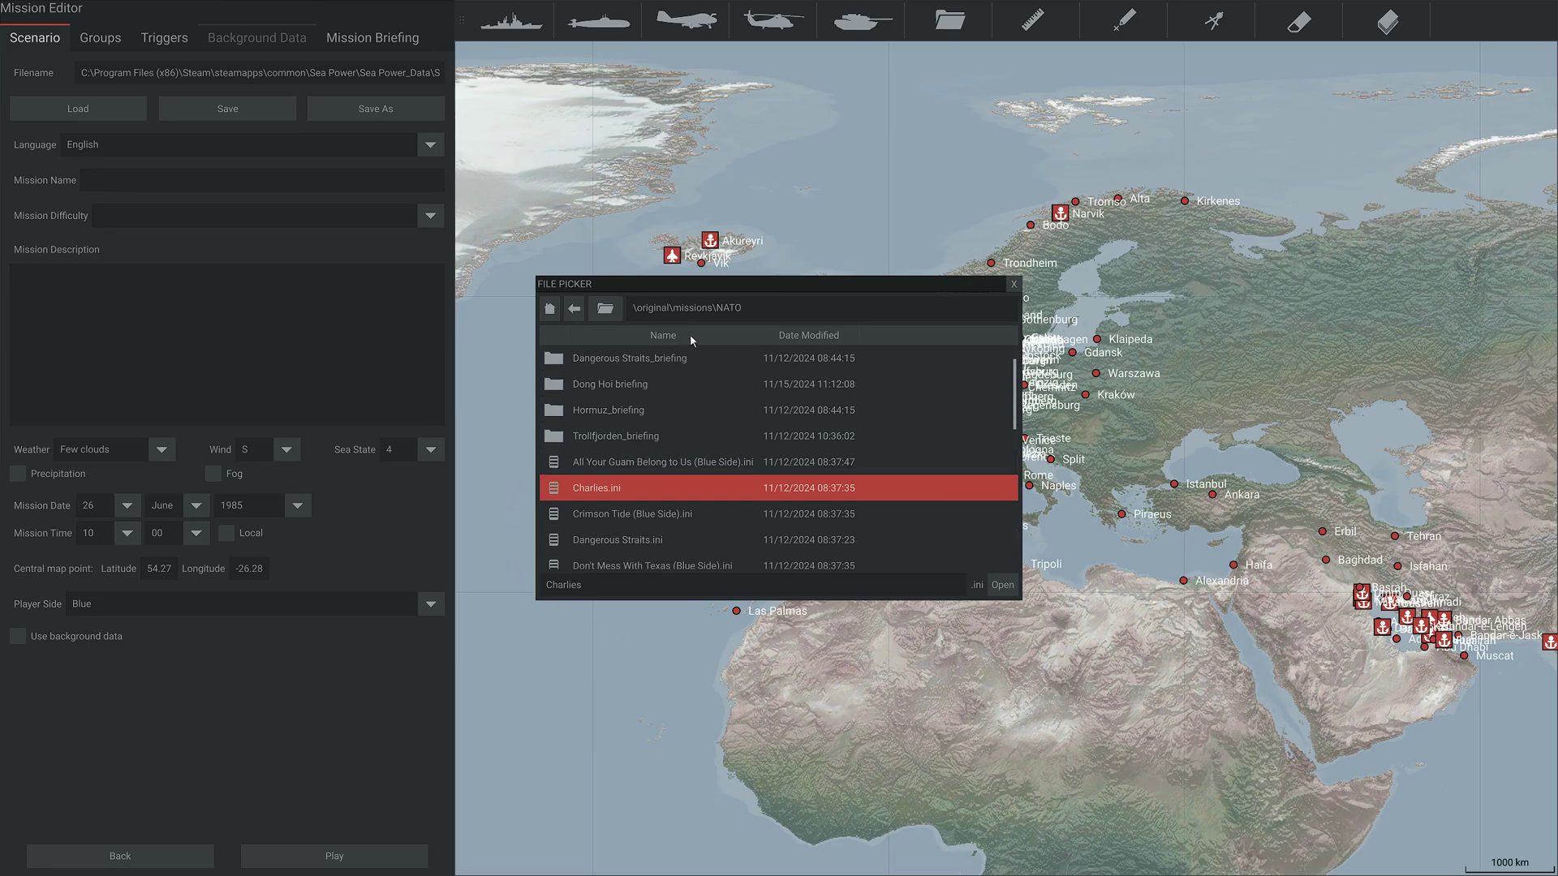
pyautogui.click(1003, 585)
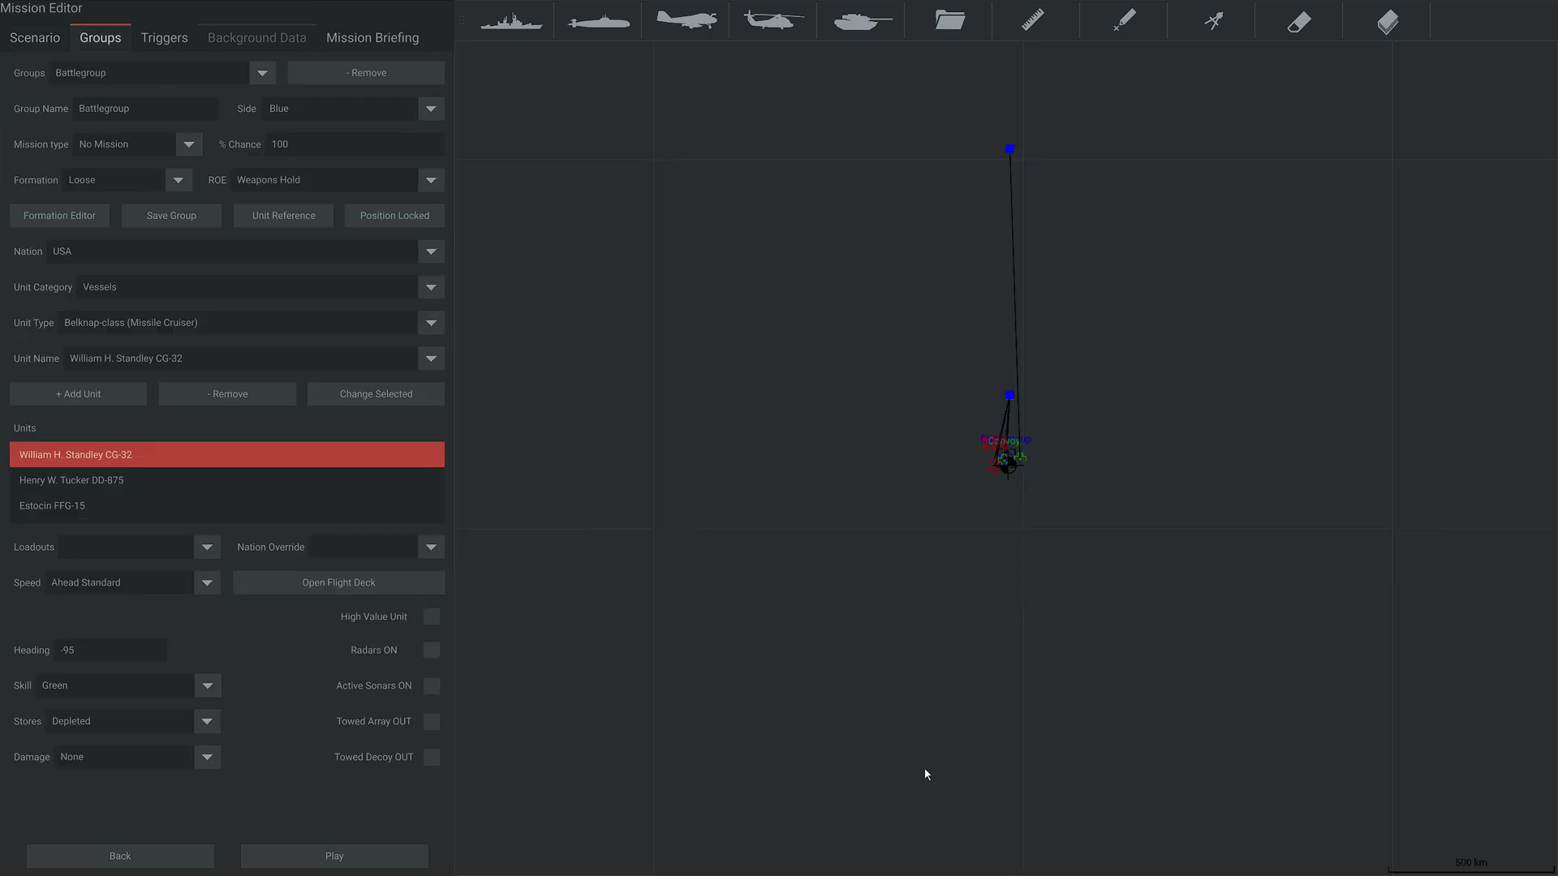
pyautogui.scroll(3, 801, 509)
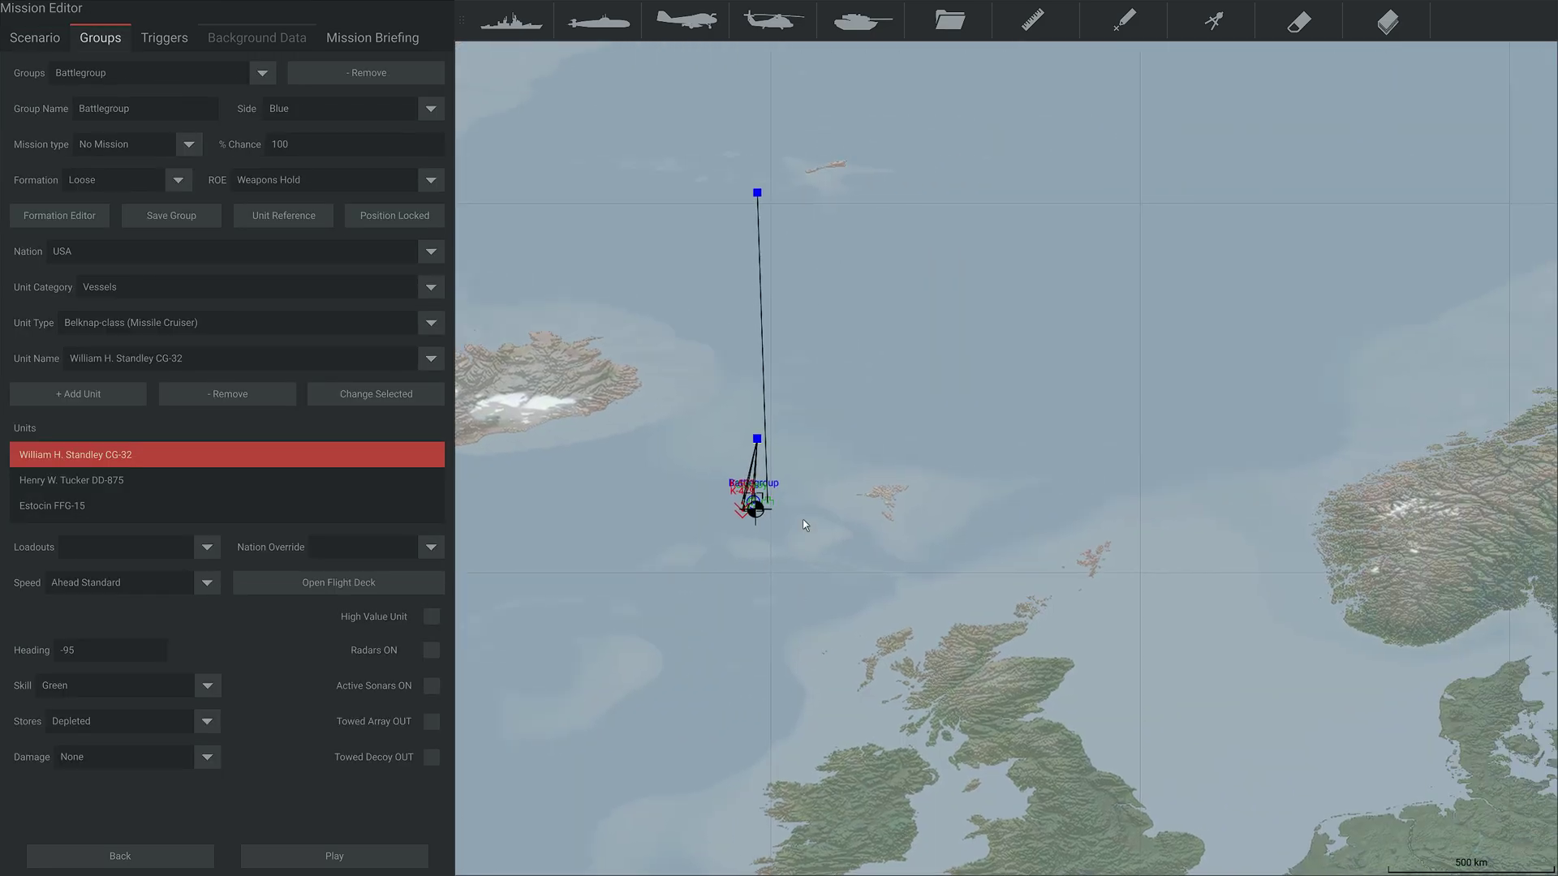
pyautogui.scroll(2, 742, 511)
pyautogui.moveTo(724, 592); pyautogui.dragTo(805, 622)
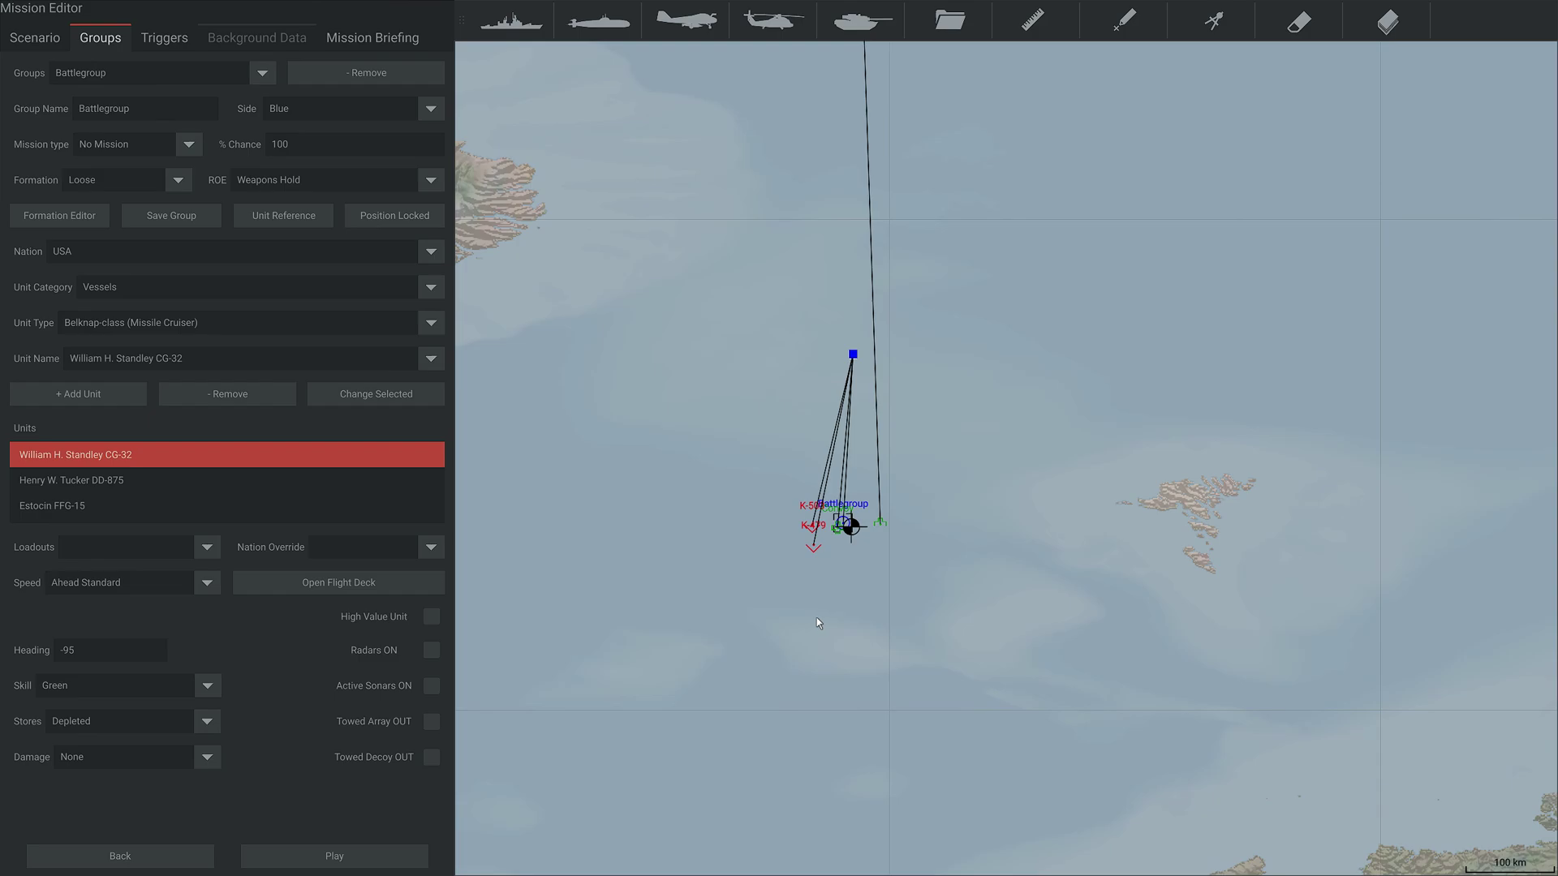
pyautogui.scroll(-5, 808, 621)
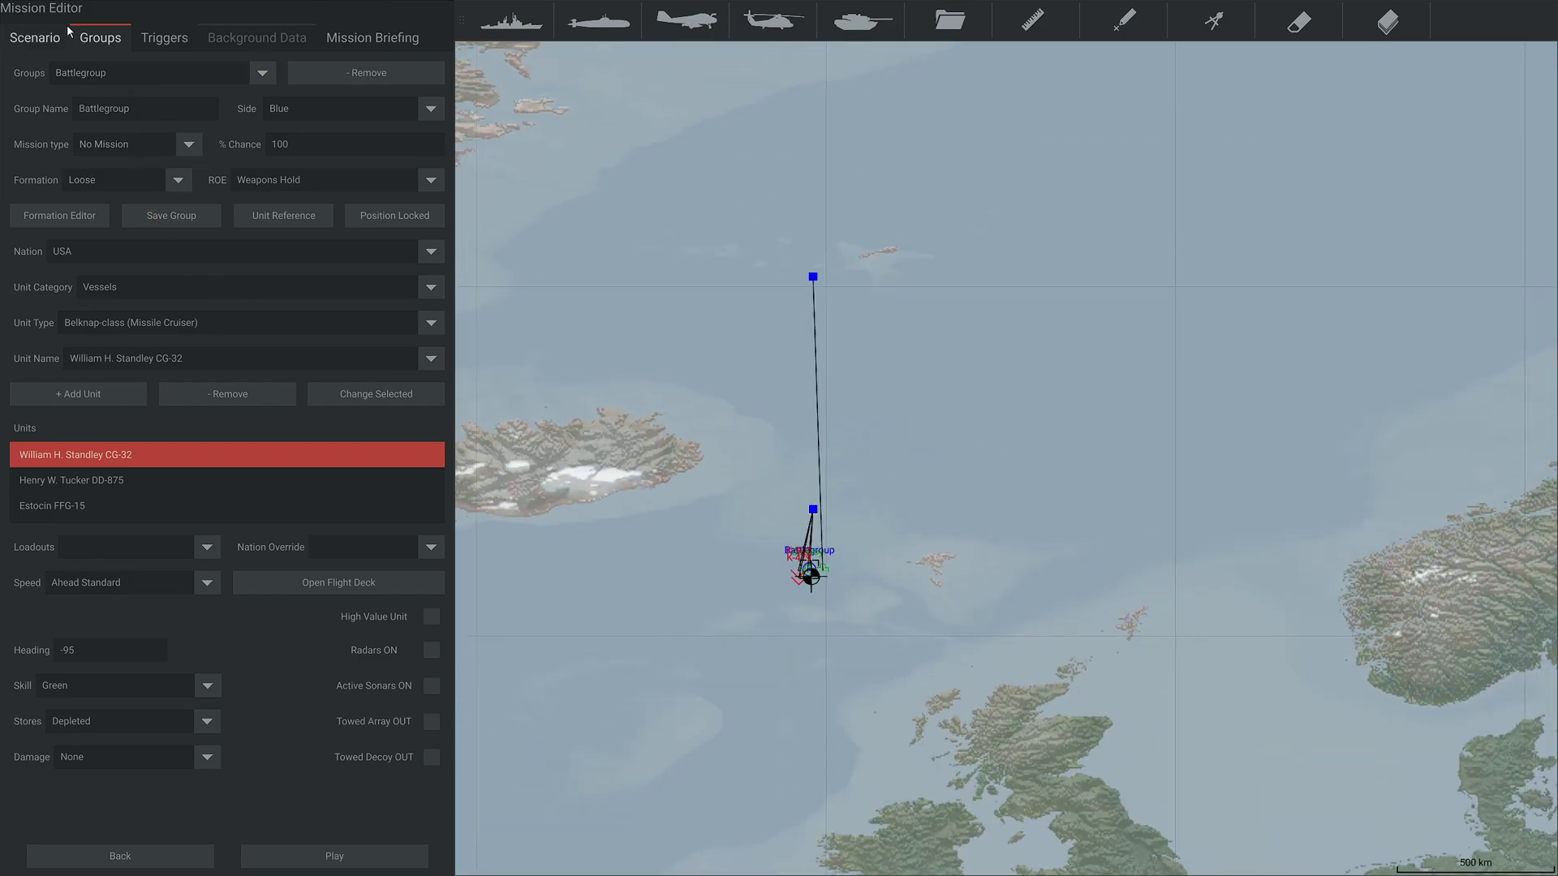
# Load Dangerous Straits (Munrovian Edition).ini from its missions folder among the user's workshop missions.
pyautogui.click(35, 38)
pyautogui.click(95, 118)
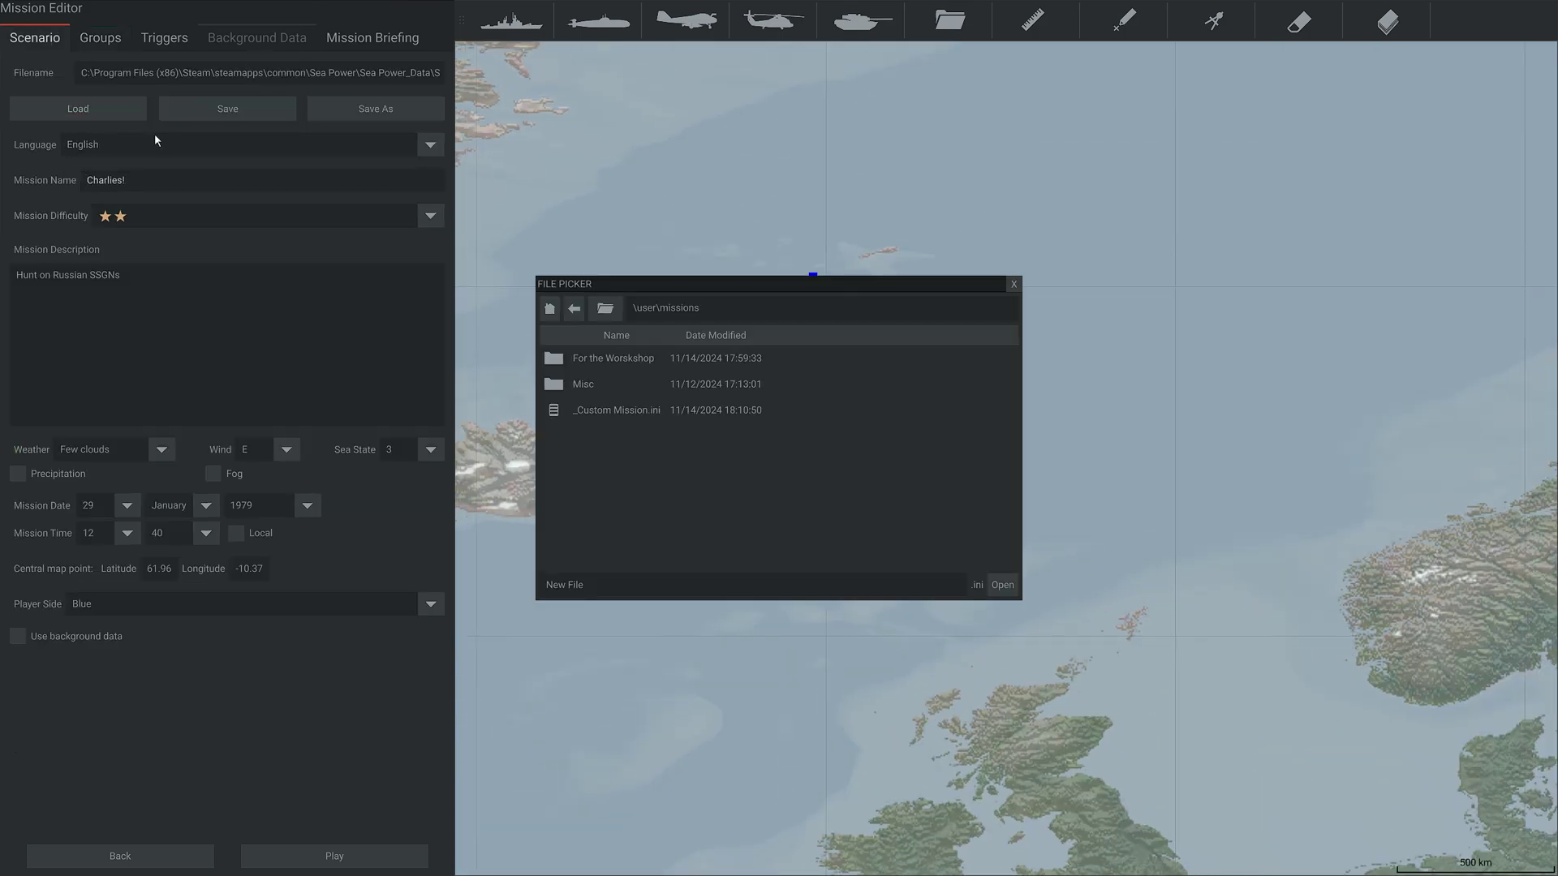
pyautogui.doubleClick(599, 385)
pyautogui.click(574, 310)
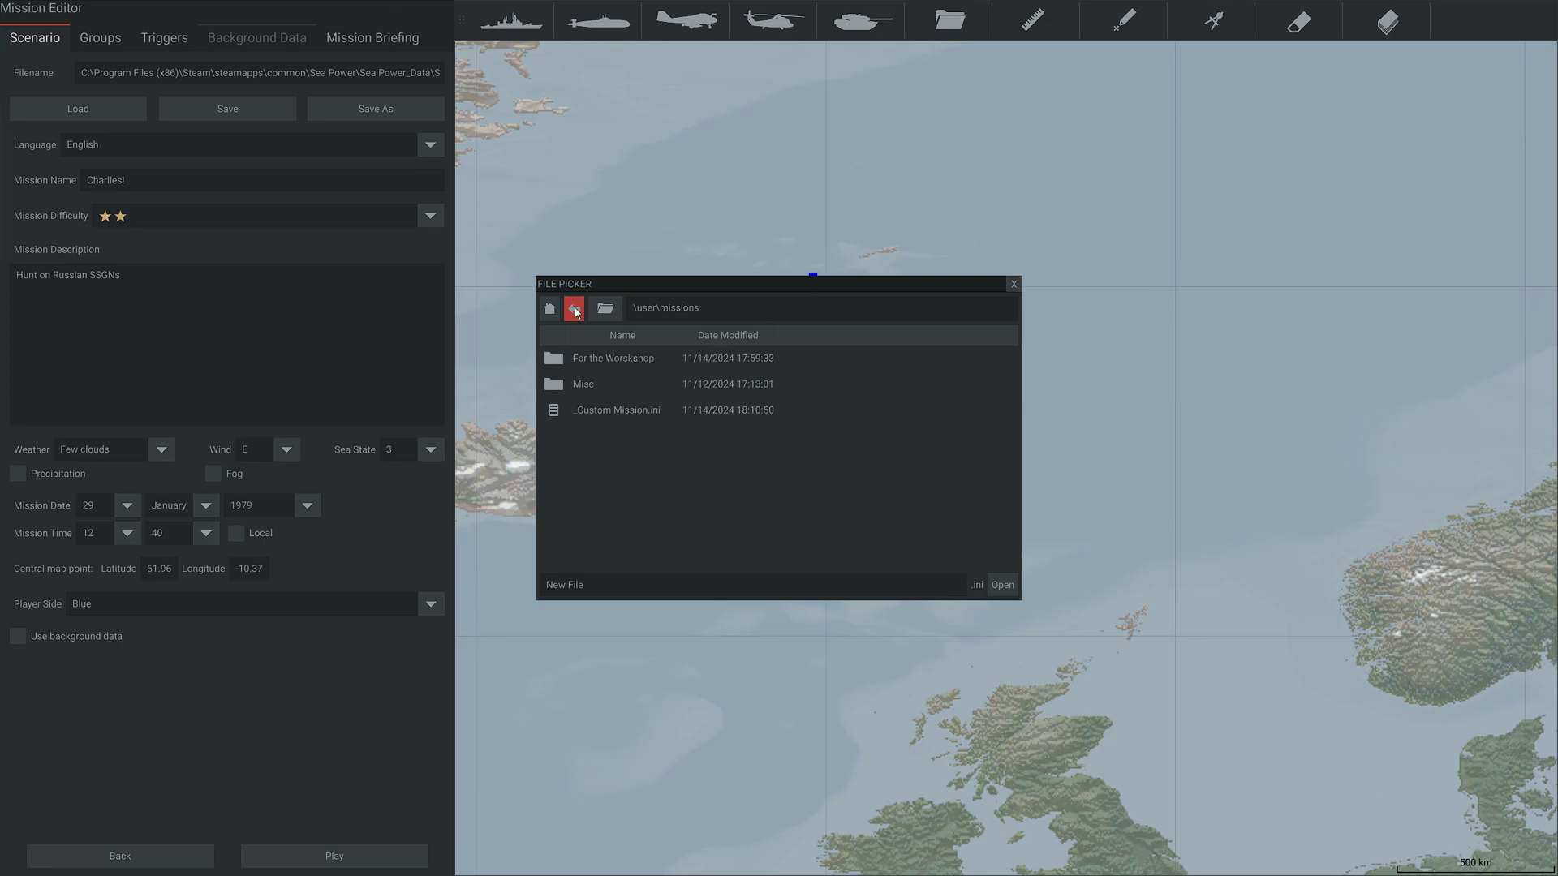
pyautogui.doubleClick(616, 360)
pyautogui.doubleClick(642, 436)
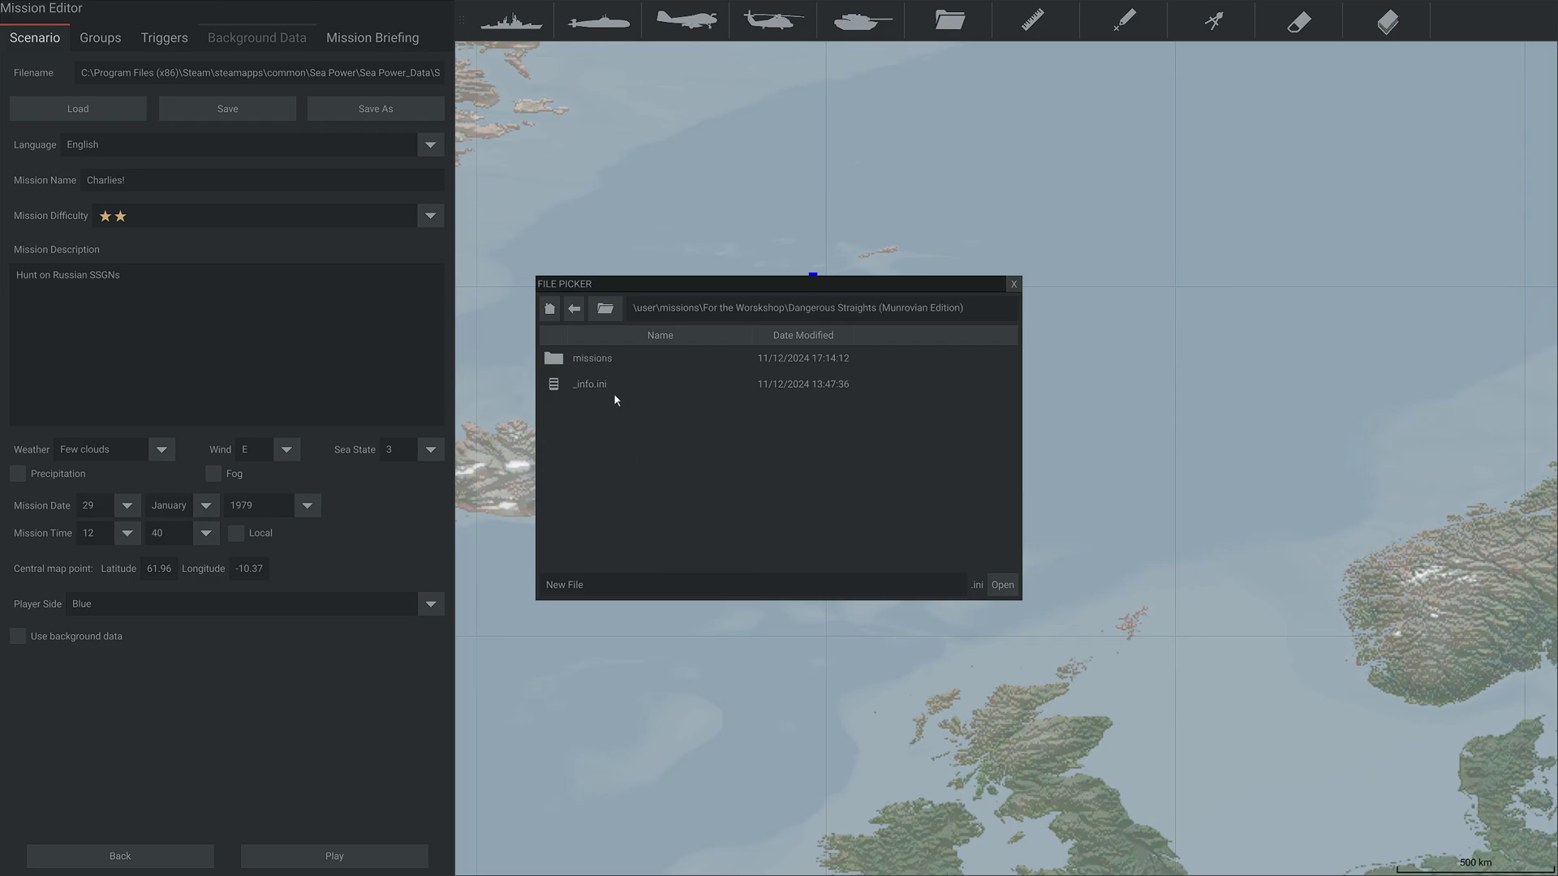
pyautogui.doubleClick(616, 360)
pyautogui.click(617, 363)
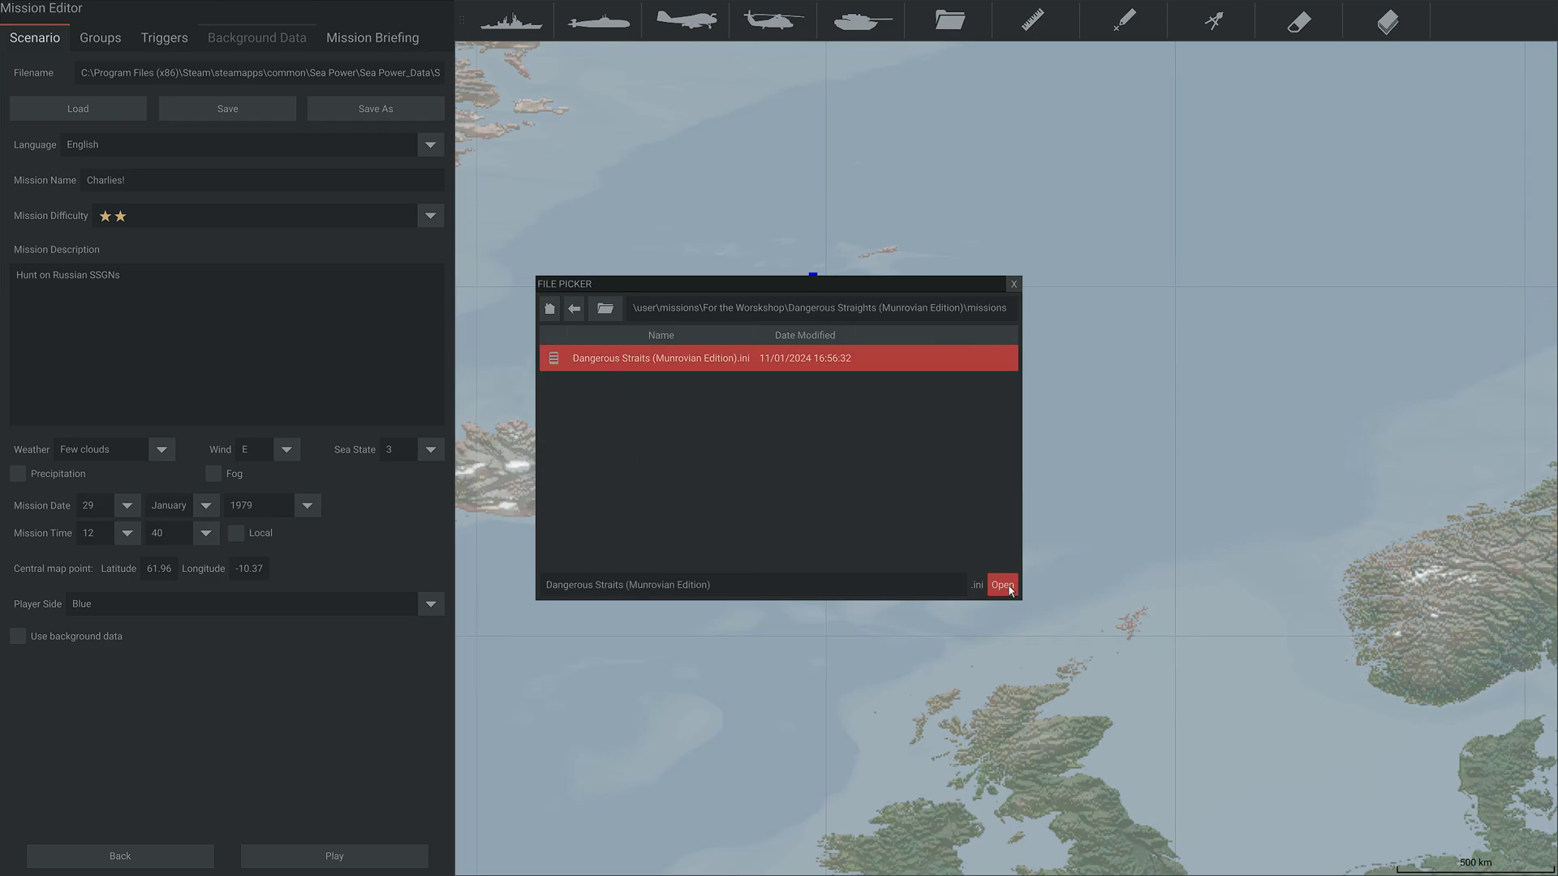
pyautogui.click(1002, 585)
# Examine the loaded mission's unit groups and waypoints across the Aegean, as well as its scenario settings.
pyautogui.scroll(8, 1004, 487)
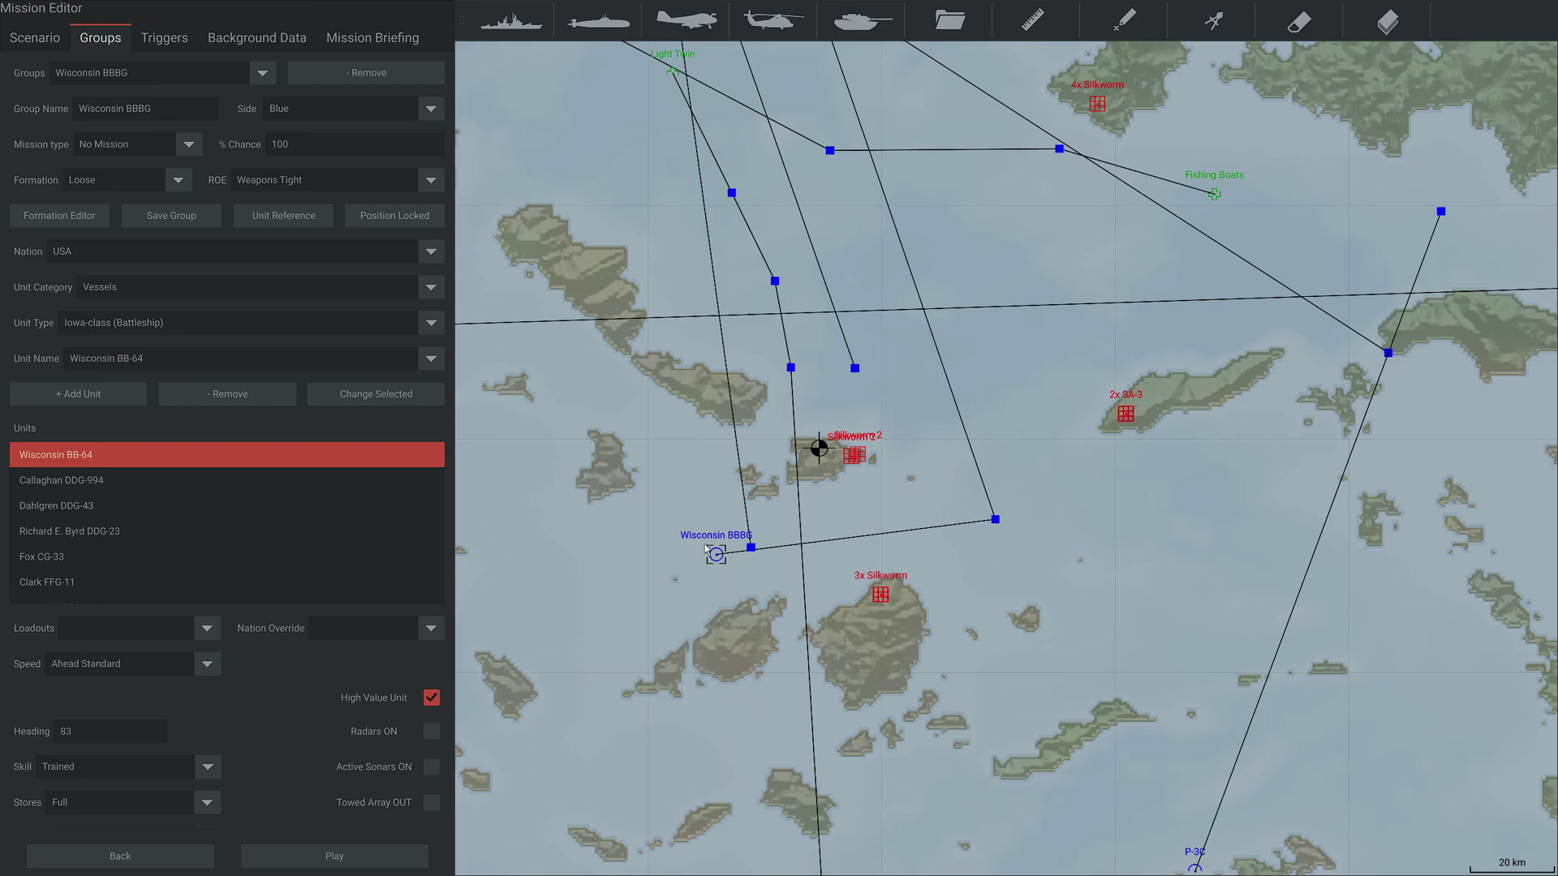
pyautogui.scroll(-1, 956, 635)
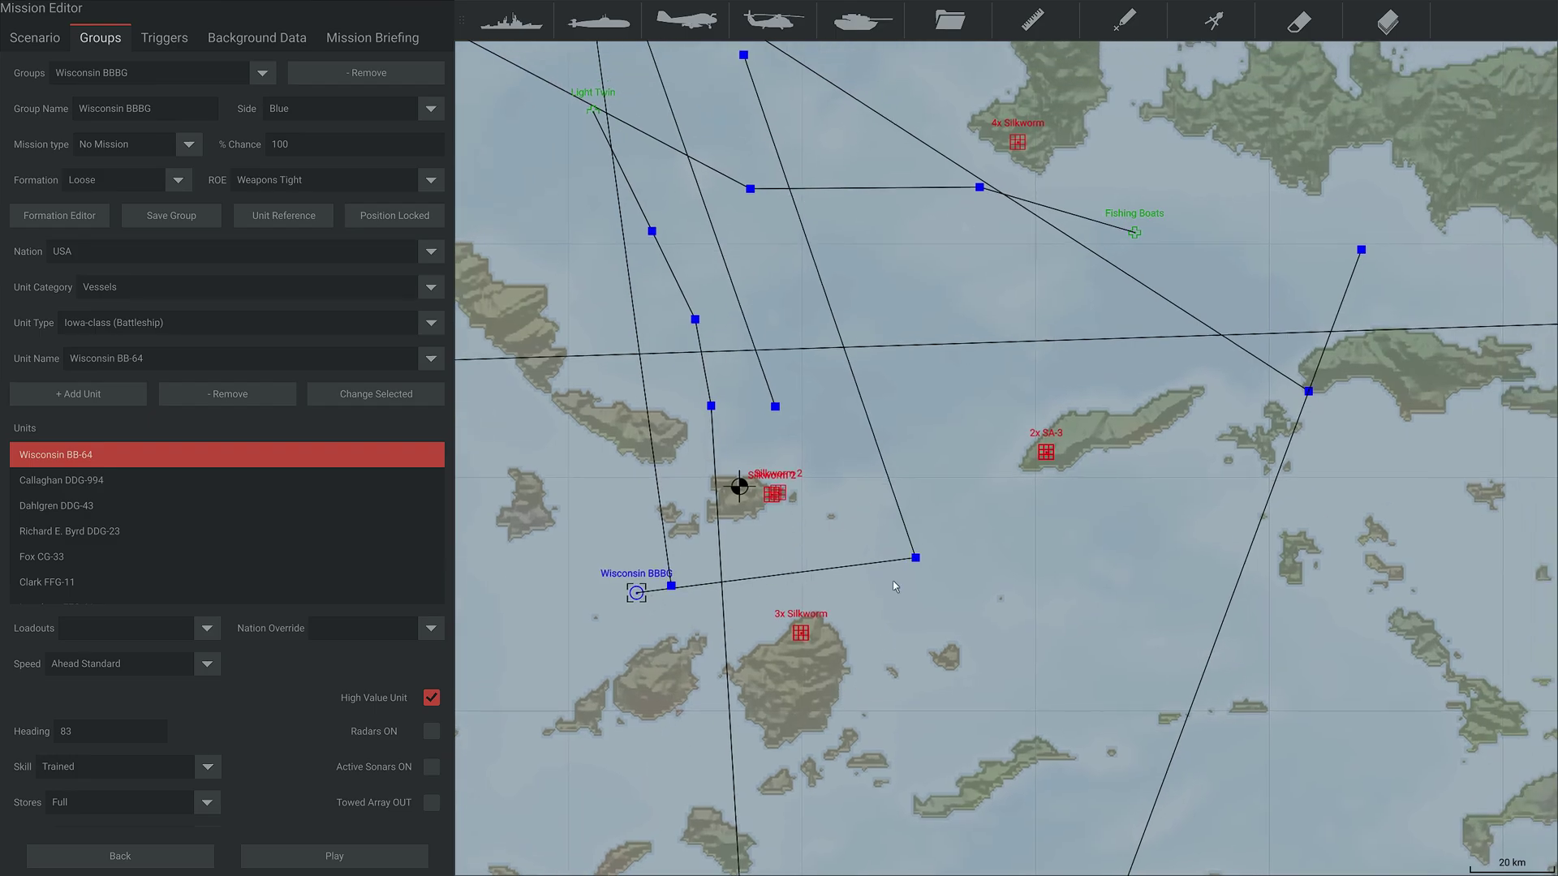
pyautogui.scroll(-2, 1034, 564)
pyautogui.press('s')
pyautogui.press('d')
pyautogui.press('s')
pyautogui.press('d')
pyautogui.scroll(-2, 1058, 684)
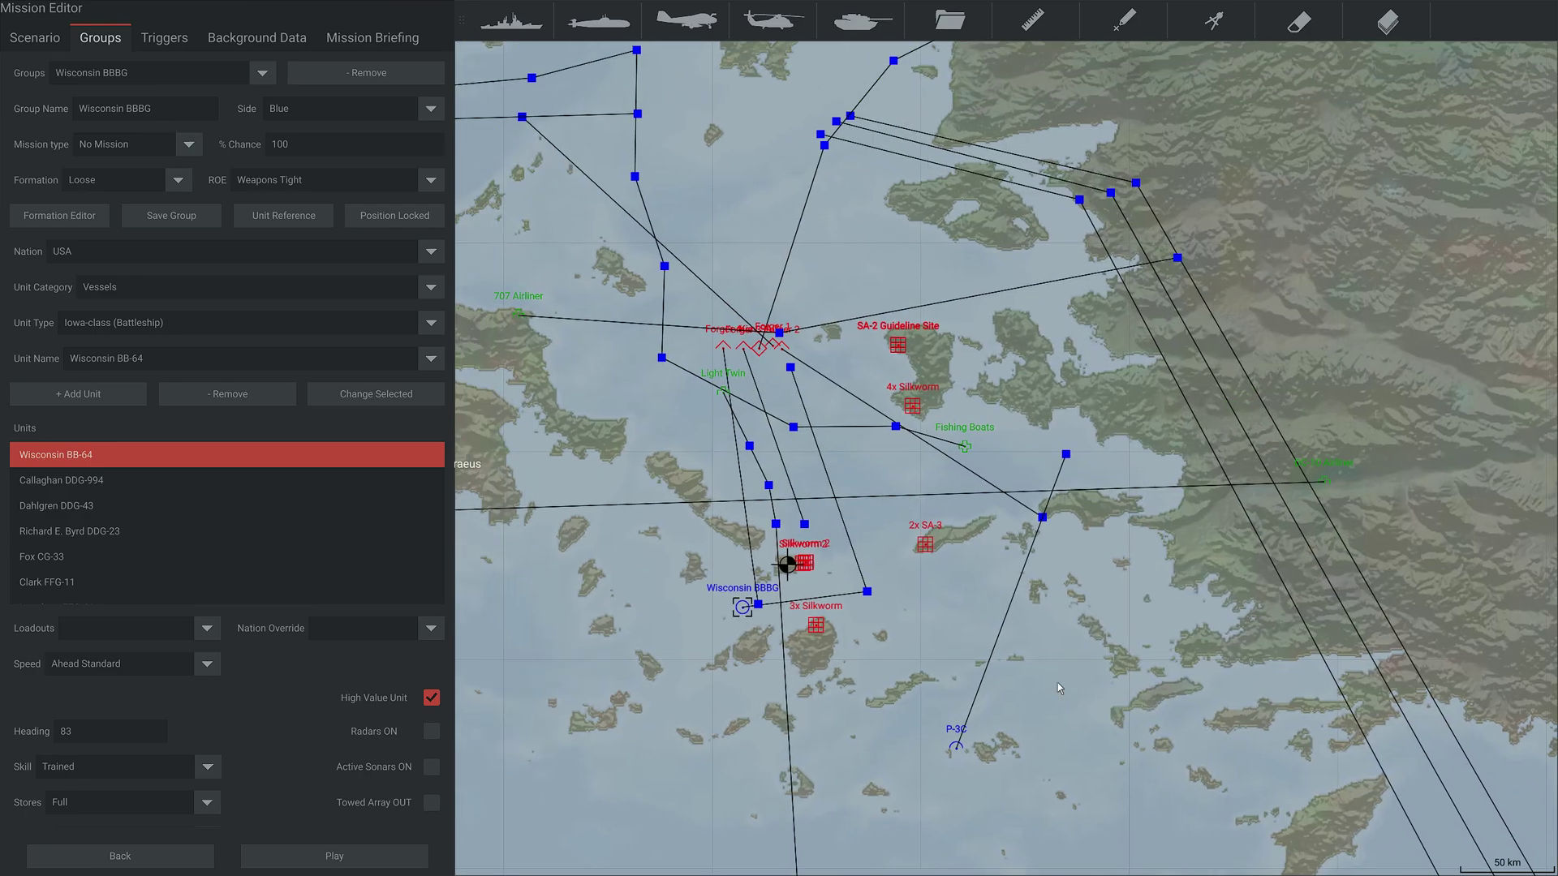
pyautogui.scroll(-1, 1031, 559)
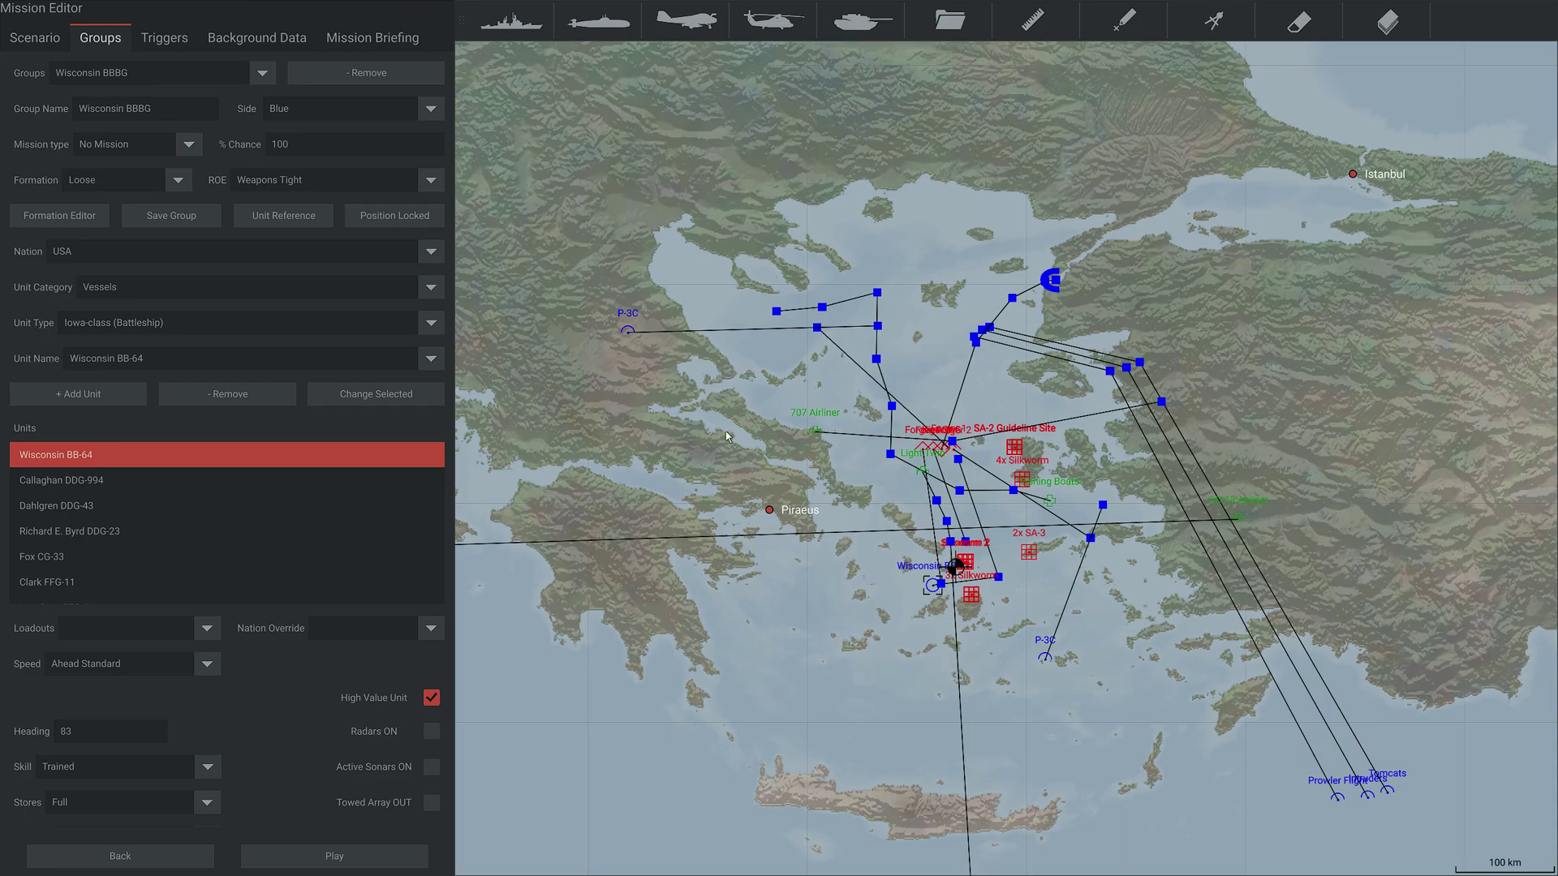
pyautogui.click(35, 38)
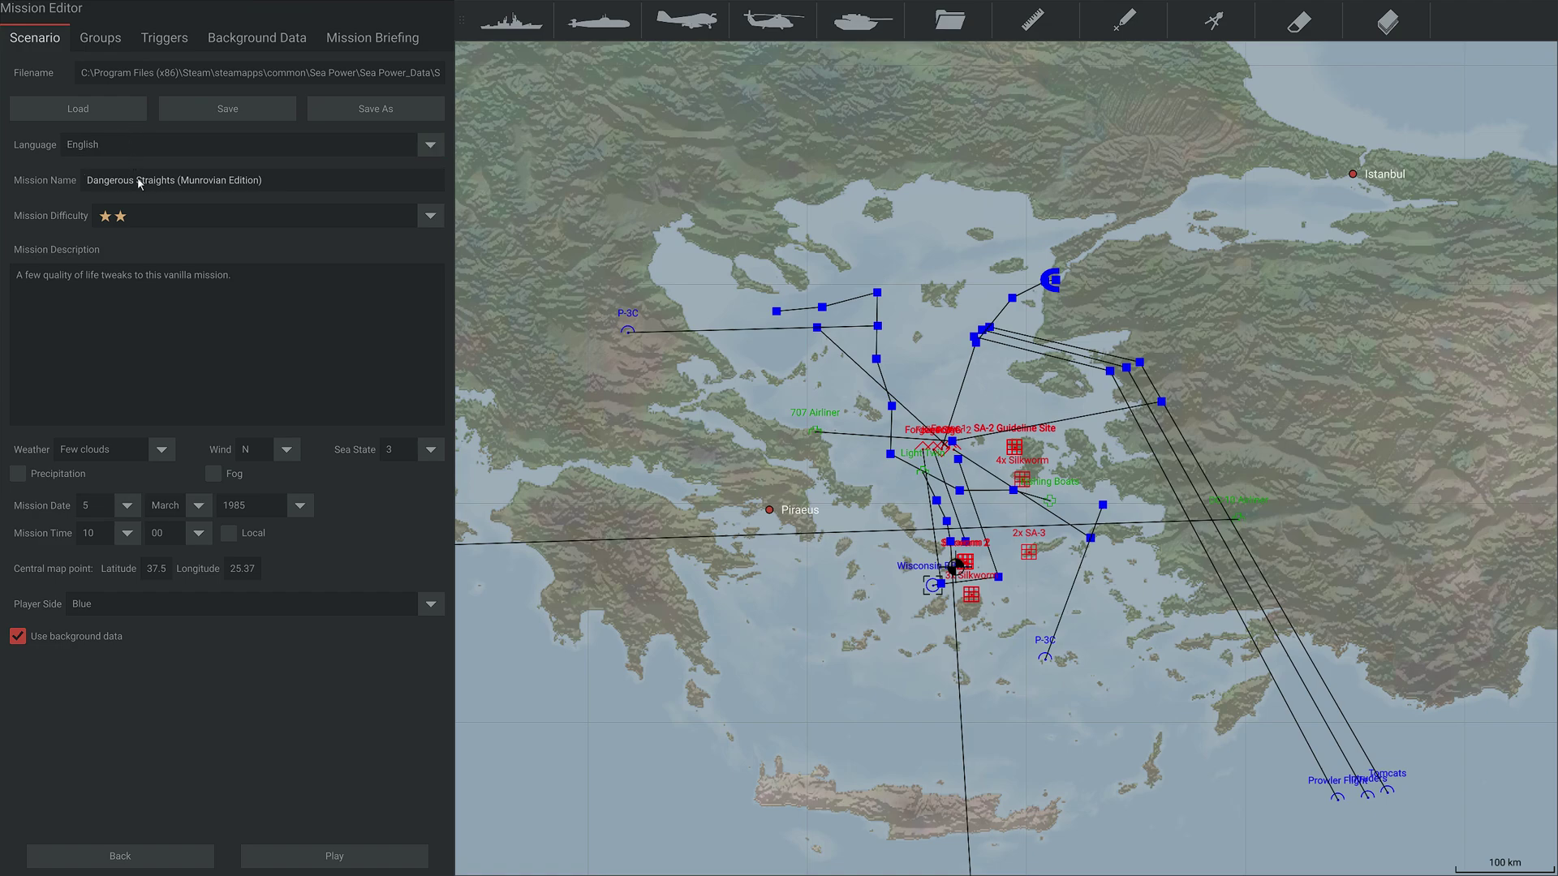
# Exit the mission editor and reopen it with a blank mission.
pyautogui.click(144, 854)
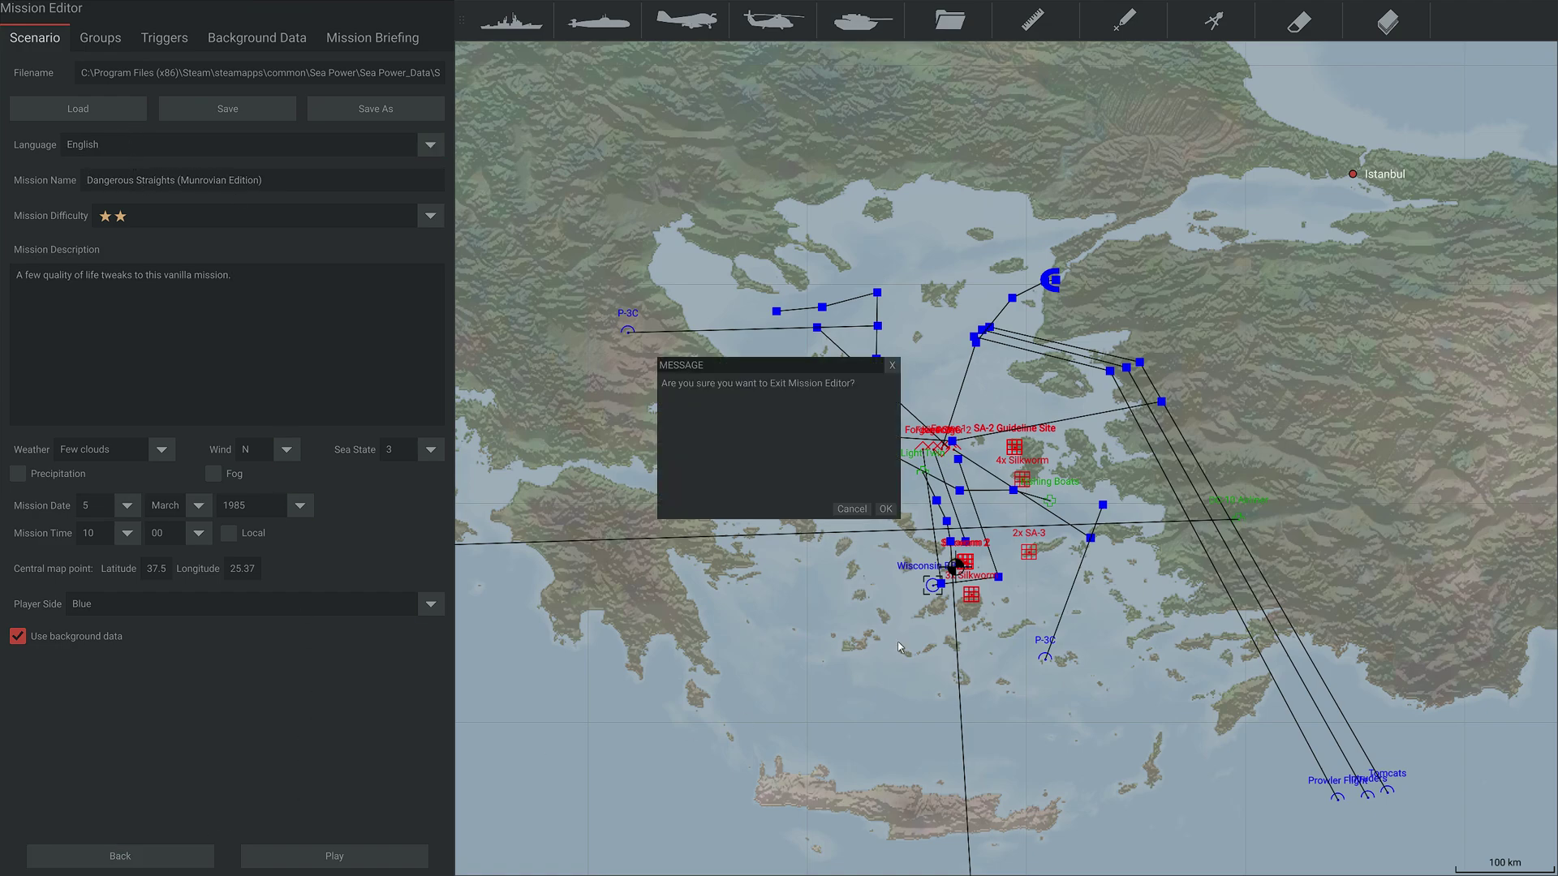
pyautogui.click(890, 513)
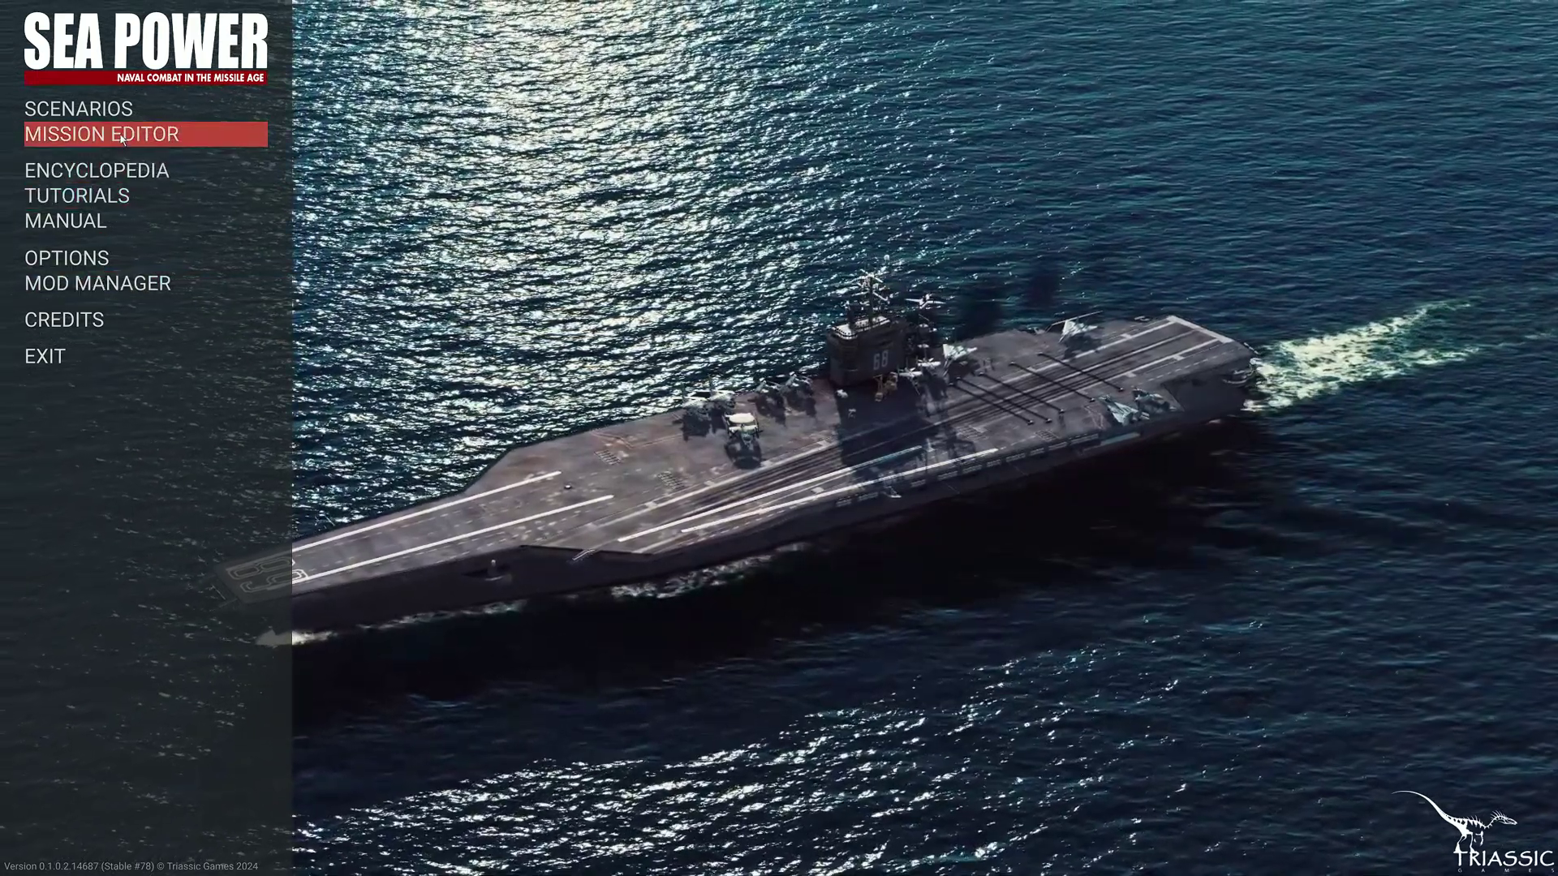
pyautogui.click(97, 136)
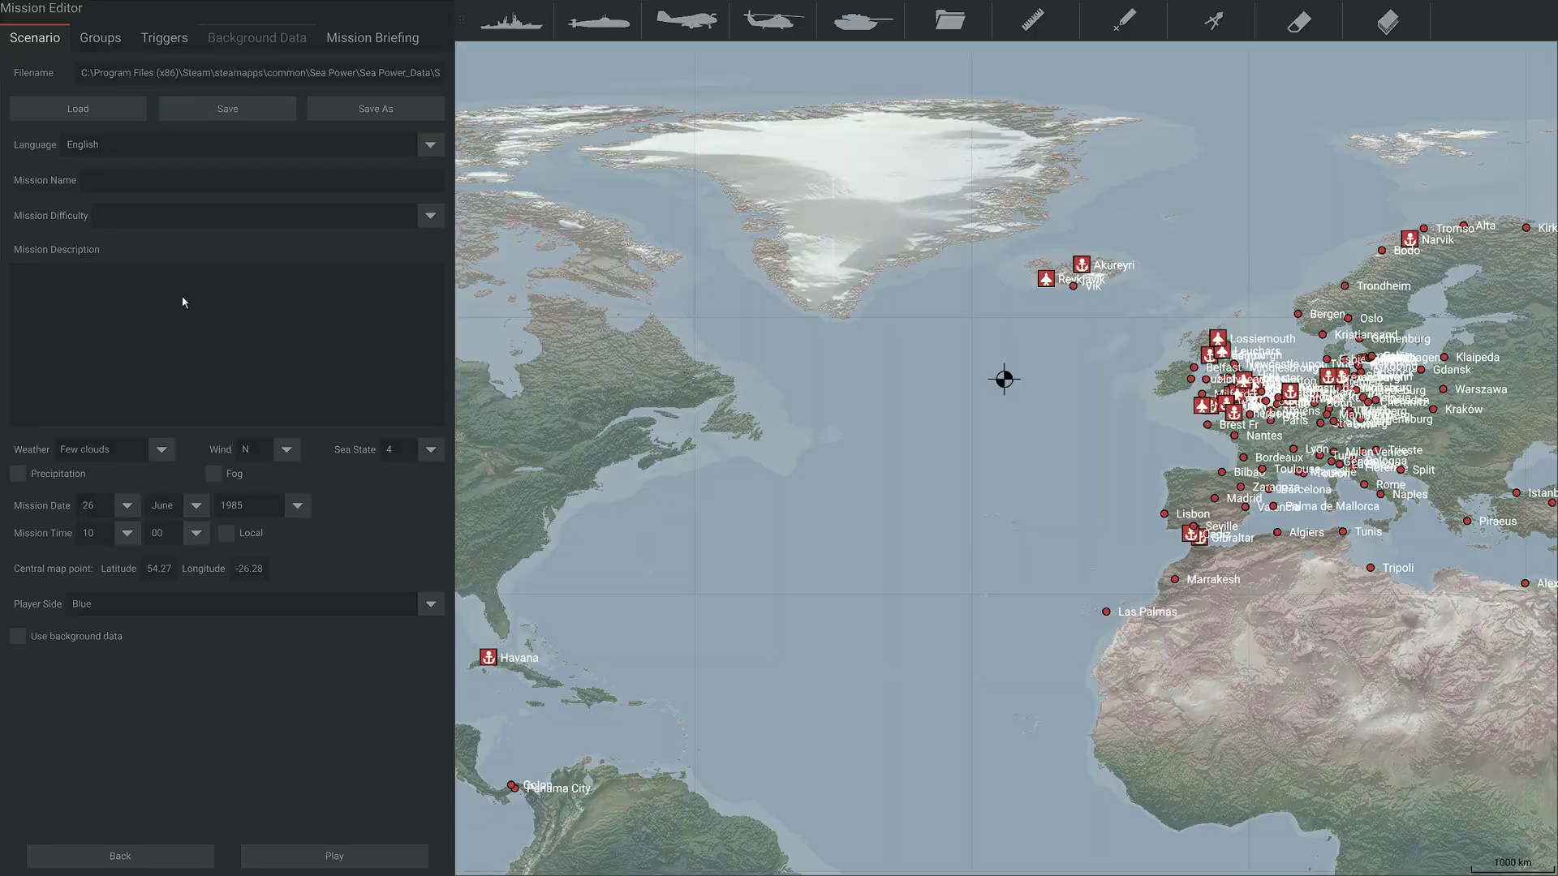
# Move the central map point to the North Sea at latitude 57.43, longitude 3.71.
pyautogui.moveTo(1123, 452); pyautogui.dragTo(980, 451)
pyautogui.moveTo(862, 383); pyautogui.dragTo(1139, 350)
pyautogui.scroll(2, 1139, 350)
pyautogui.scroll(2, 829, 465)
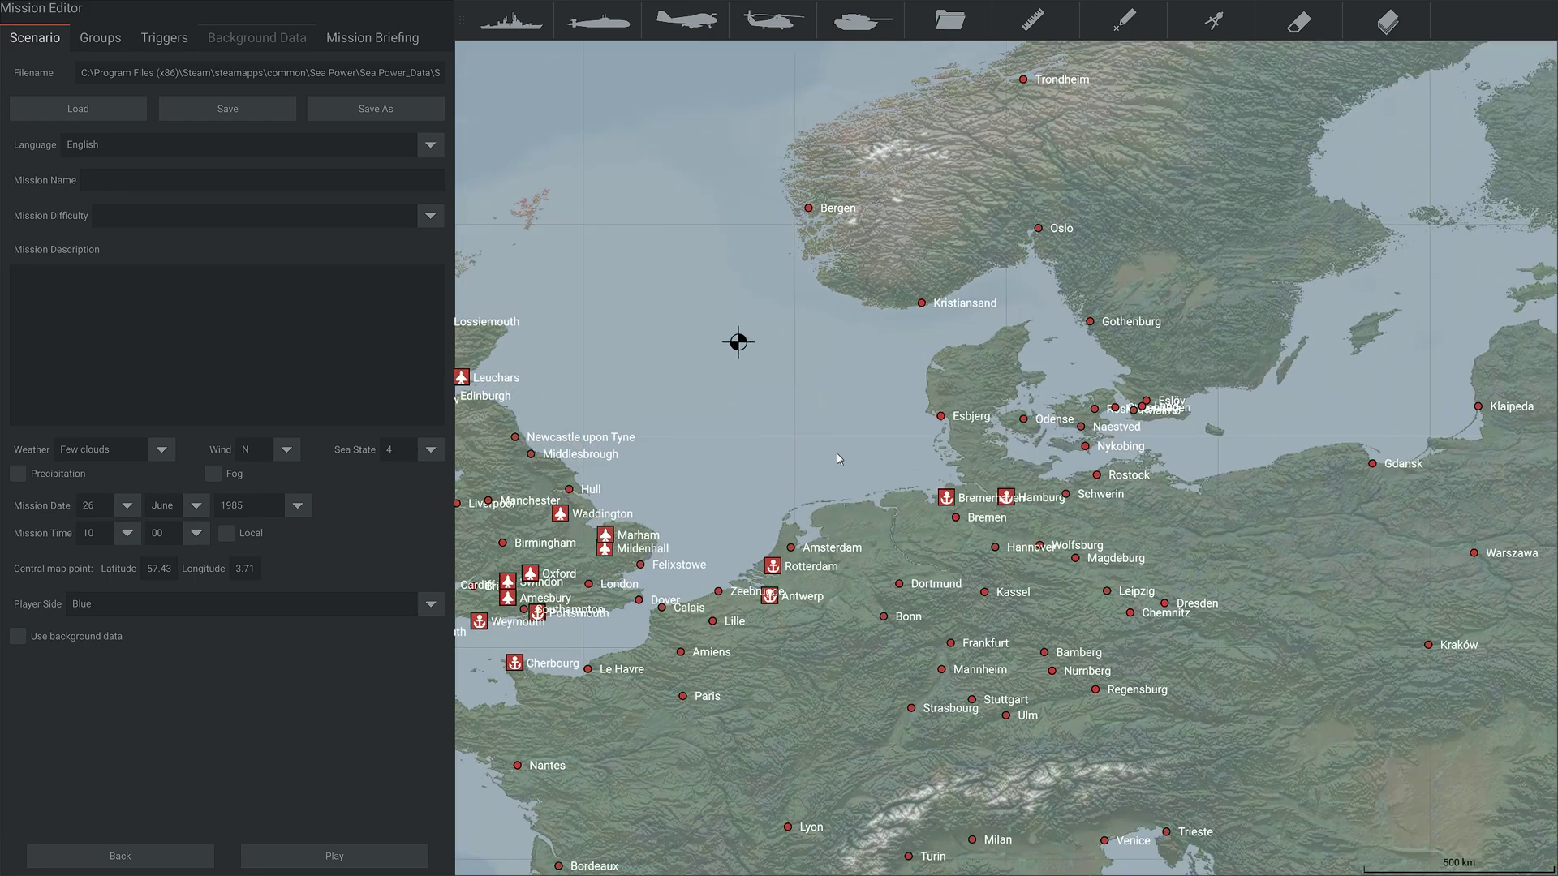
# Place a new vessel group in the North Sea, just west of the central map point.
pyautogui.scroll(-2, 852, 448)
pyautogui.scroll(2, 896, 402)
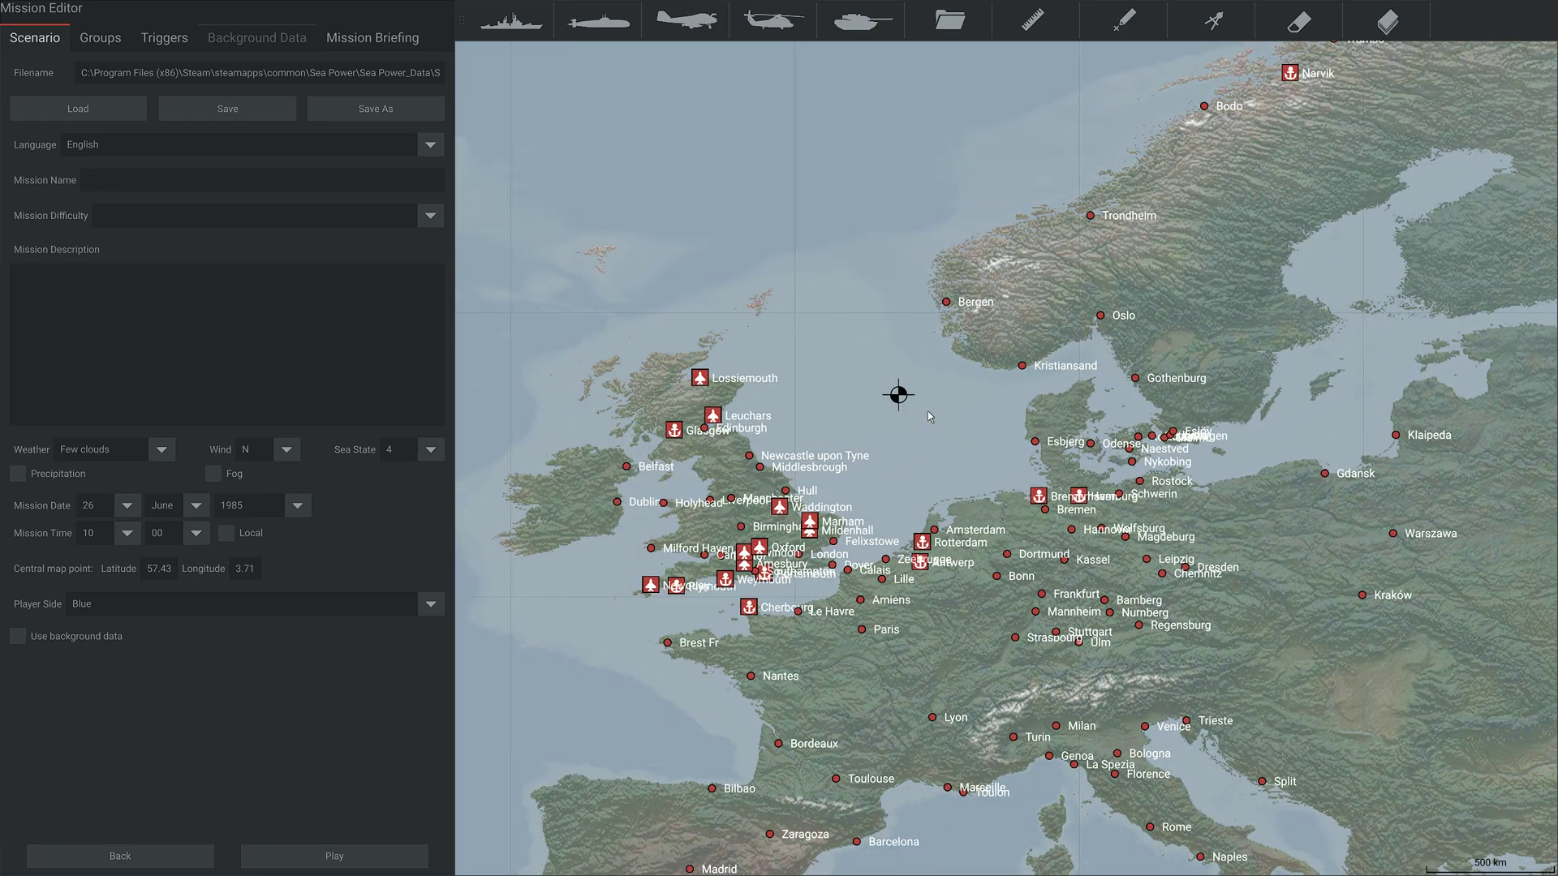
pyautogui.scroll(3, 928, 411)
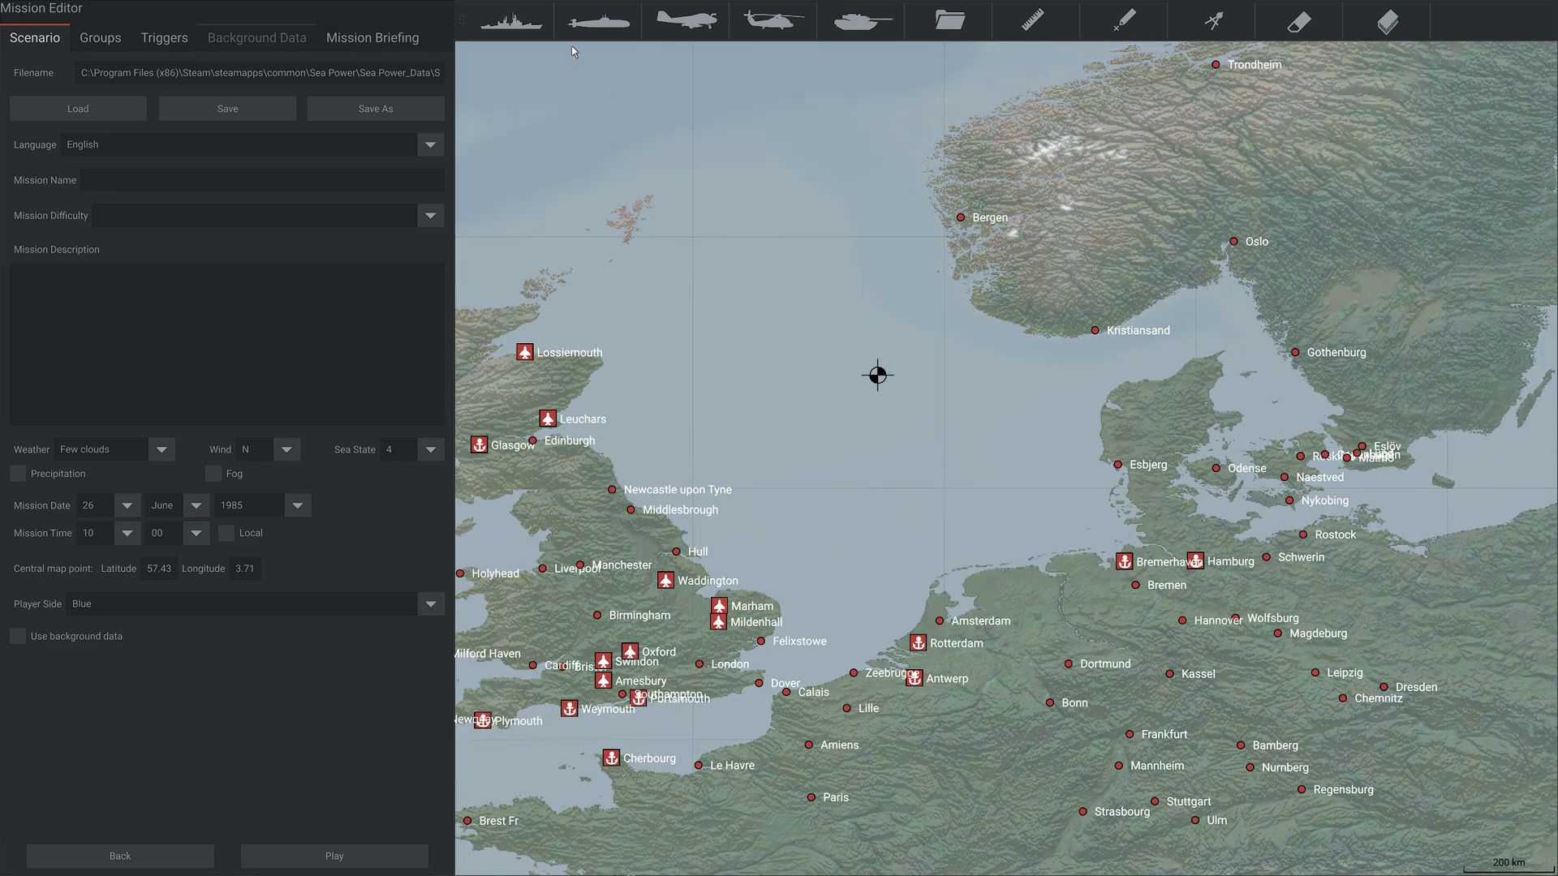
pyautogui.click(518, 26)
pyautogui.click(802, 383)
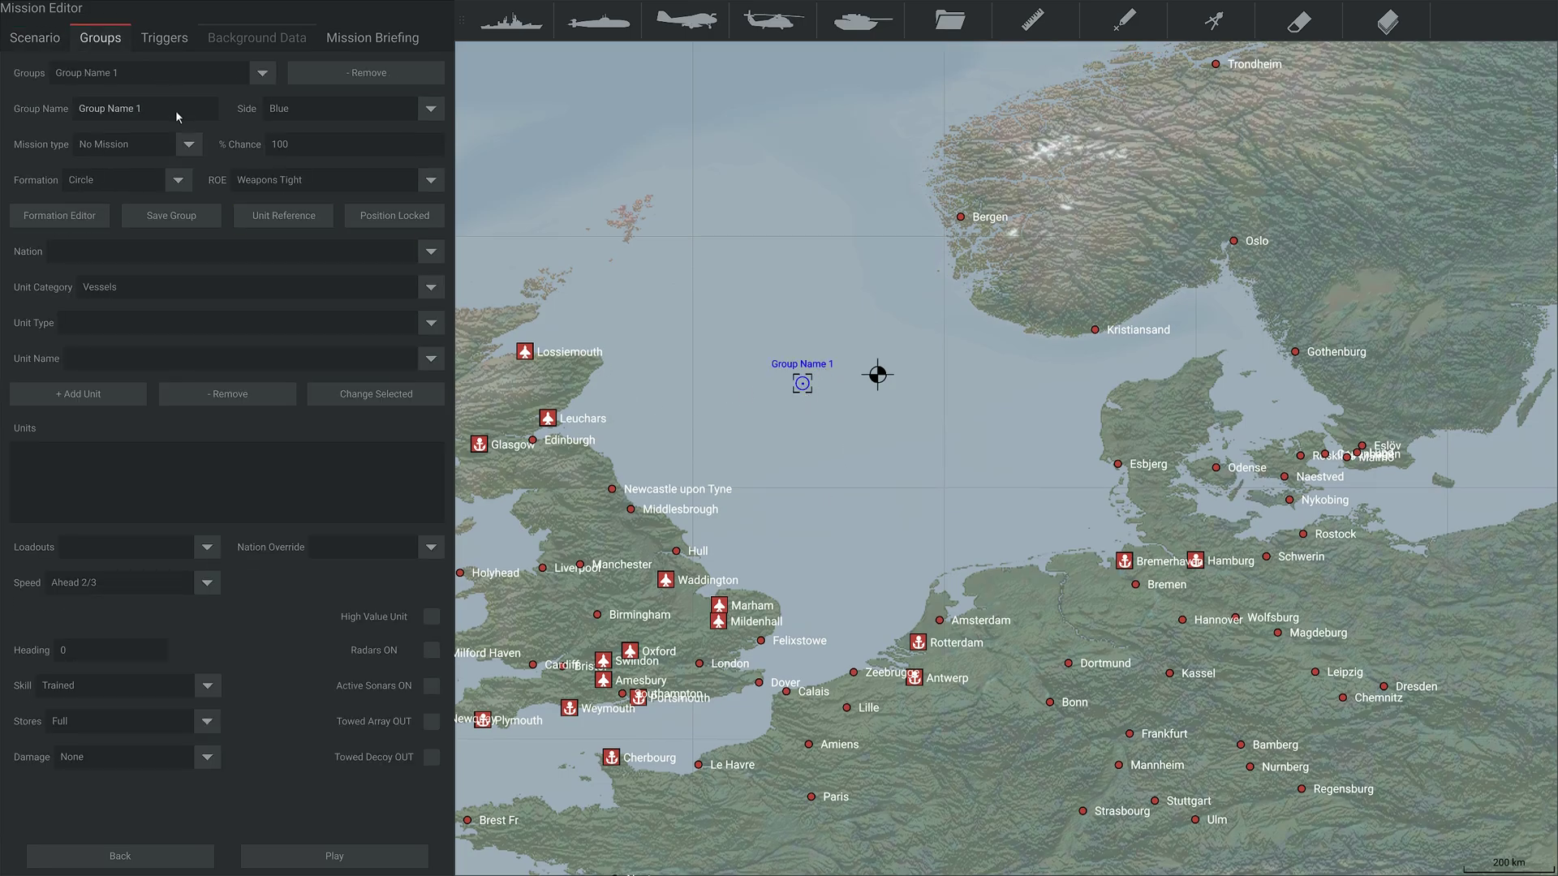
# Rename the new vessel group as Ship.
pyautogui.press('BackSpace')
pyautogui.press('BackSpace')
pyautogui.press('BackSpace')
pyautogui.press('BackSpace')
pyautogui.press('BackSpace')
pyautogui.press('BackSpace')
pyautogui.press('BackSpace')
pyautogui.press('BackSpace')
pyautogui.press('BackSpace')
pyautogui.press('BackSpace')
pyautogui.press('BackSpace')
pyautogui.write('Ship')
pyautogui.press('Return')
# Set the Ship group's mission type to Patrol after reviewing the available sides and mission types.
pyautogui.scroll(2, 730, 310)
pyautogui.scroll(1, 731, 315)
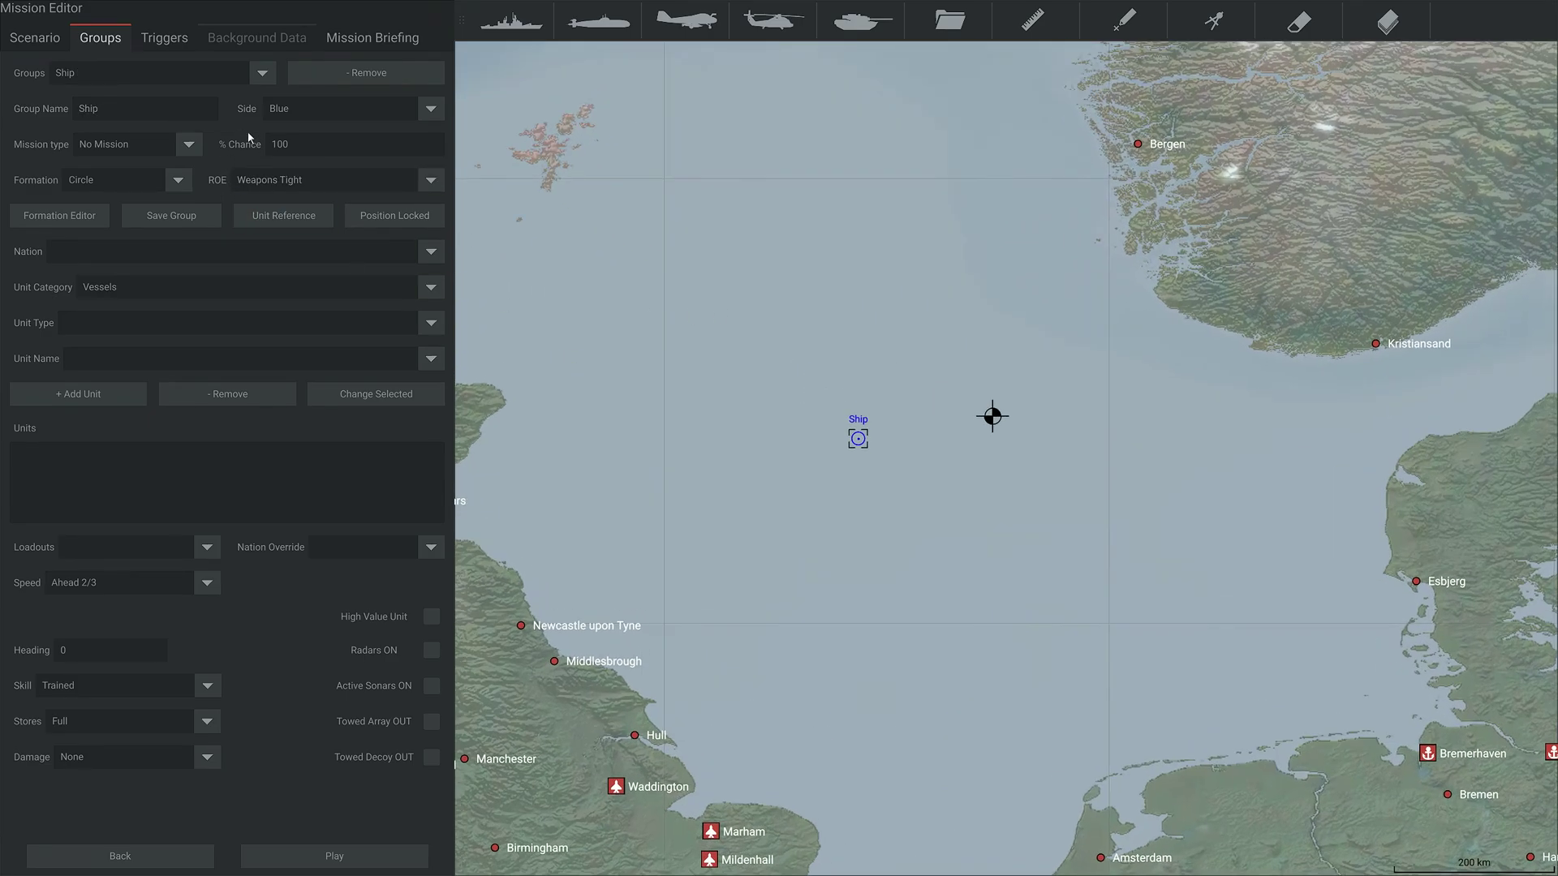
pyautogui.click(429, 111)
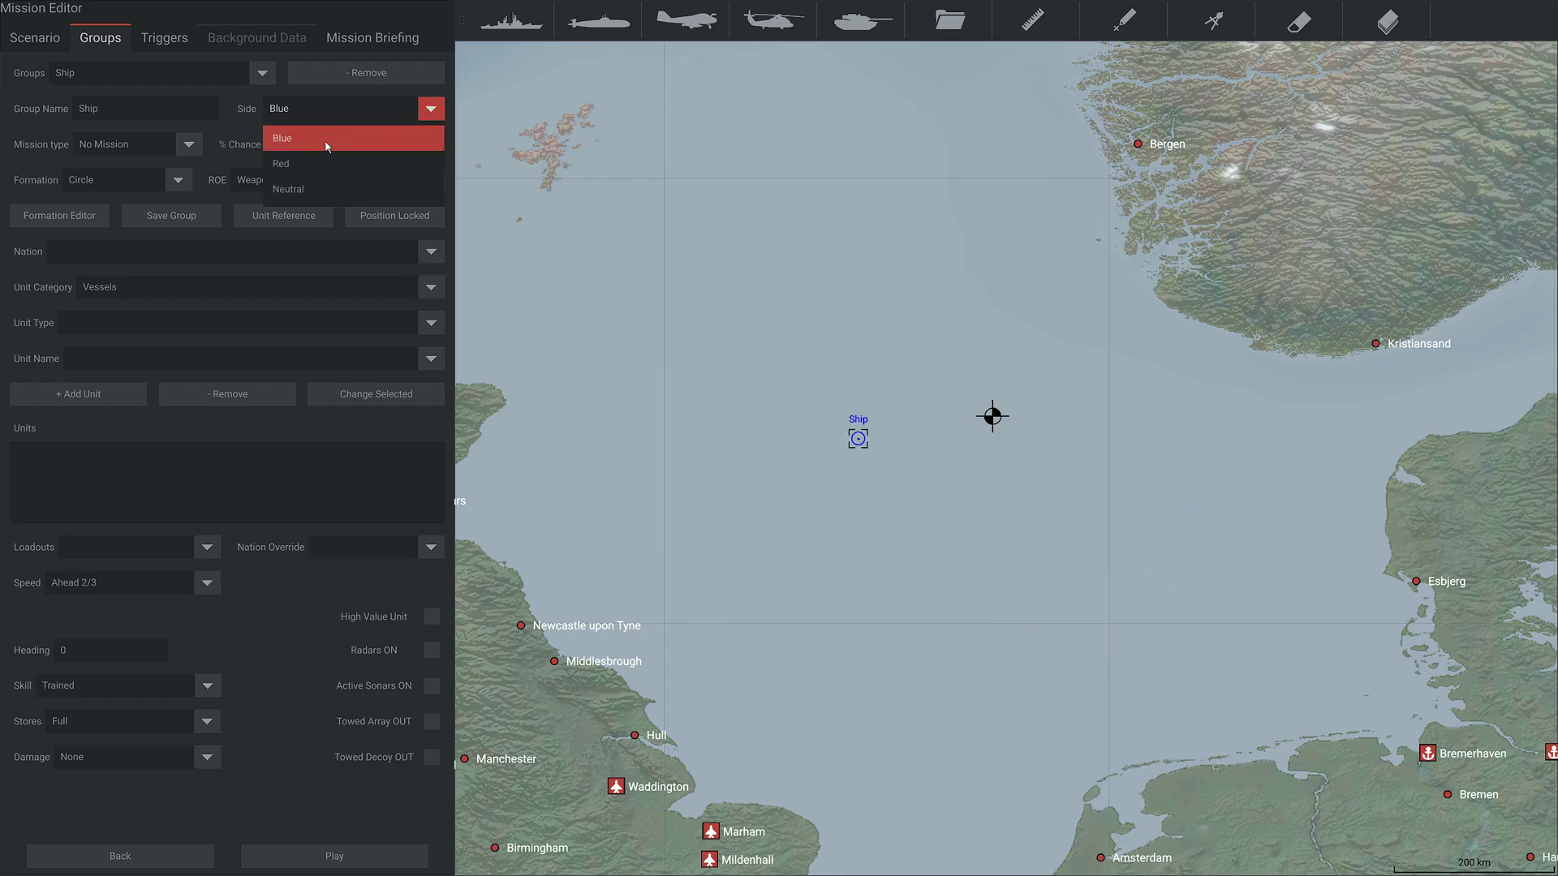
pyautogui.click(235, 122)
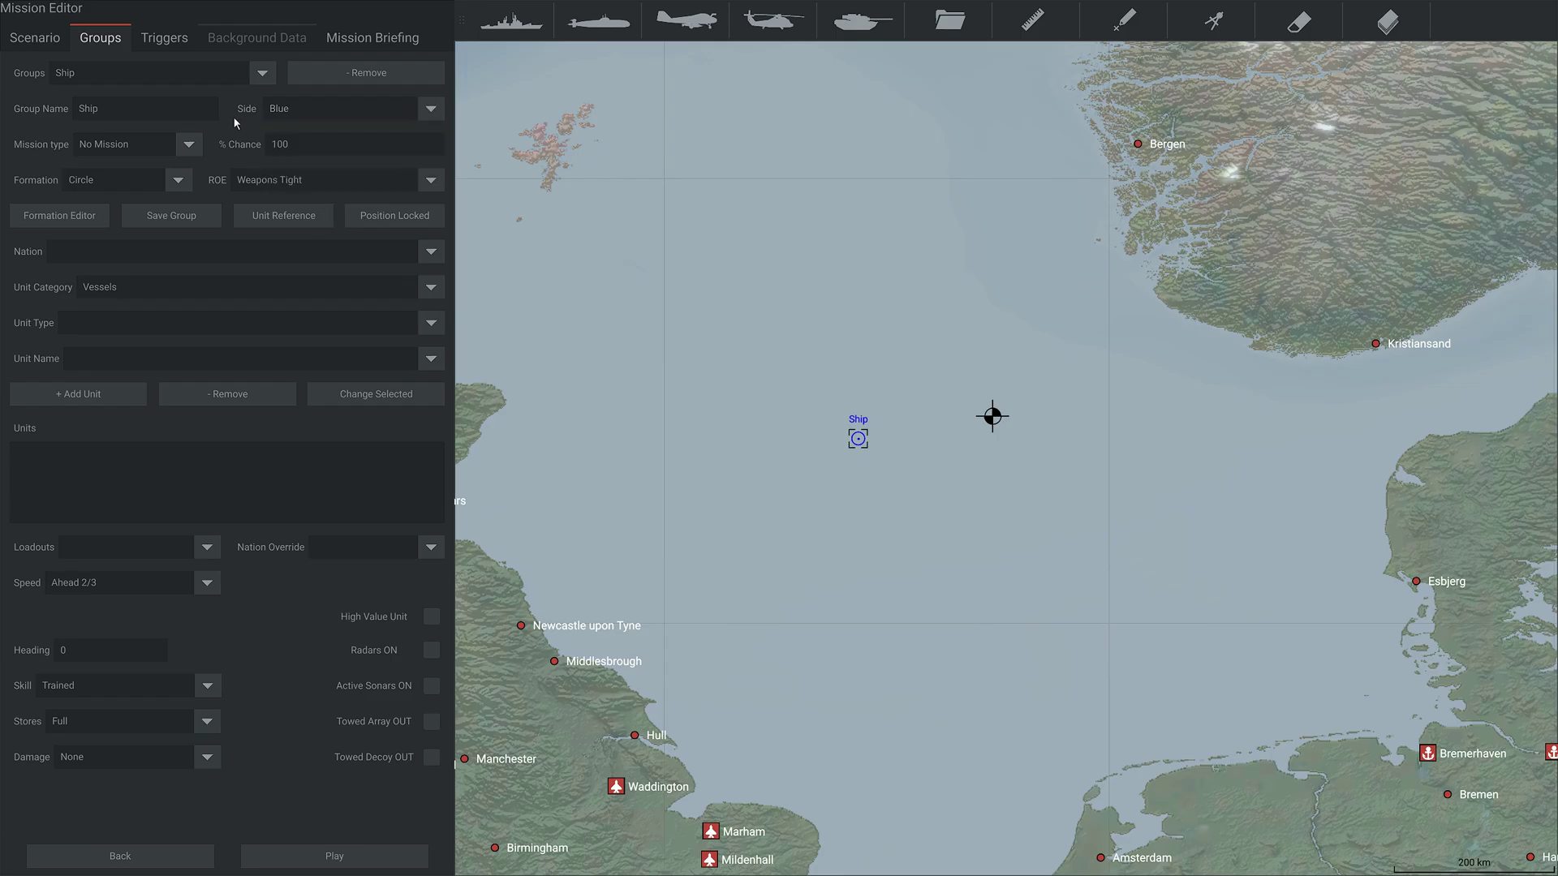
pyautogui.click(188, 144)
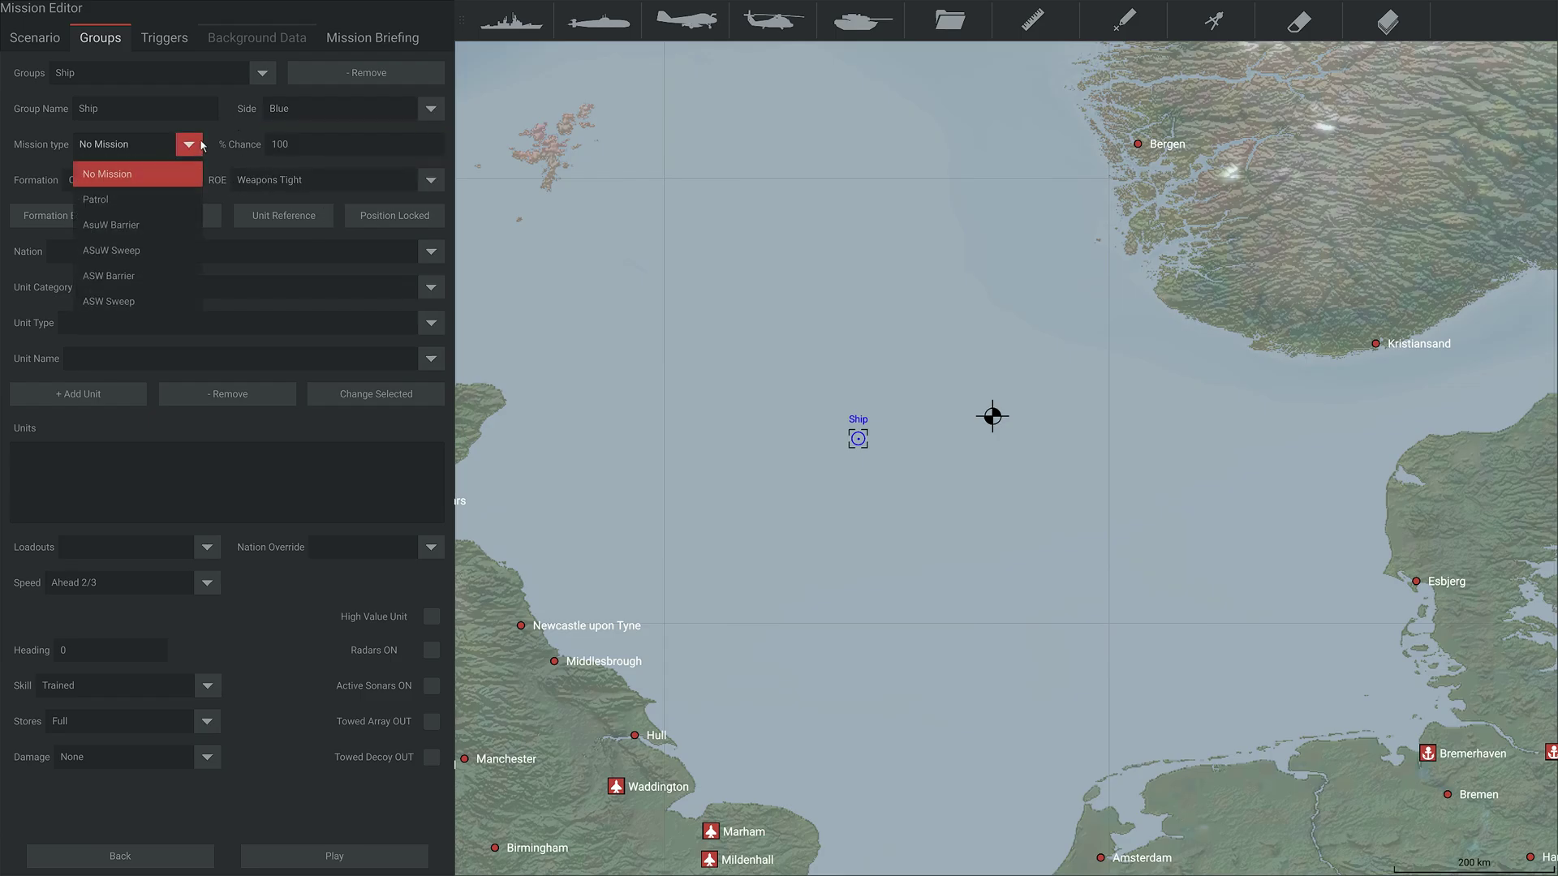
pyautogui.click(126, 199)
pyautogui.click(189, 146)
pyautogui.scroll(-5, 129, 256)
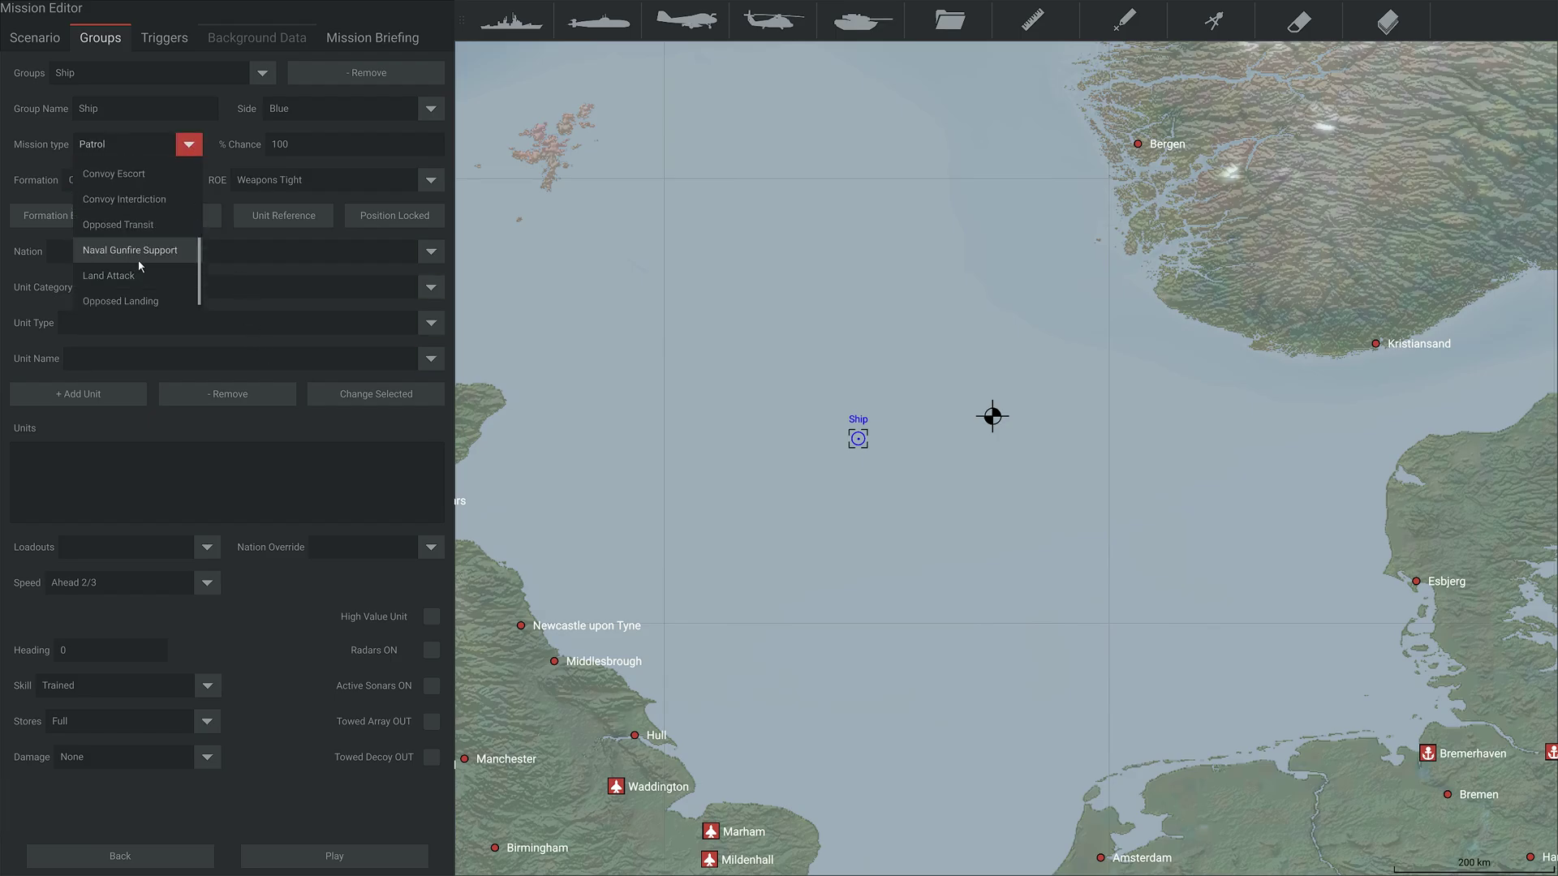
pyautogui.scroll(5, 138, 265)
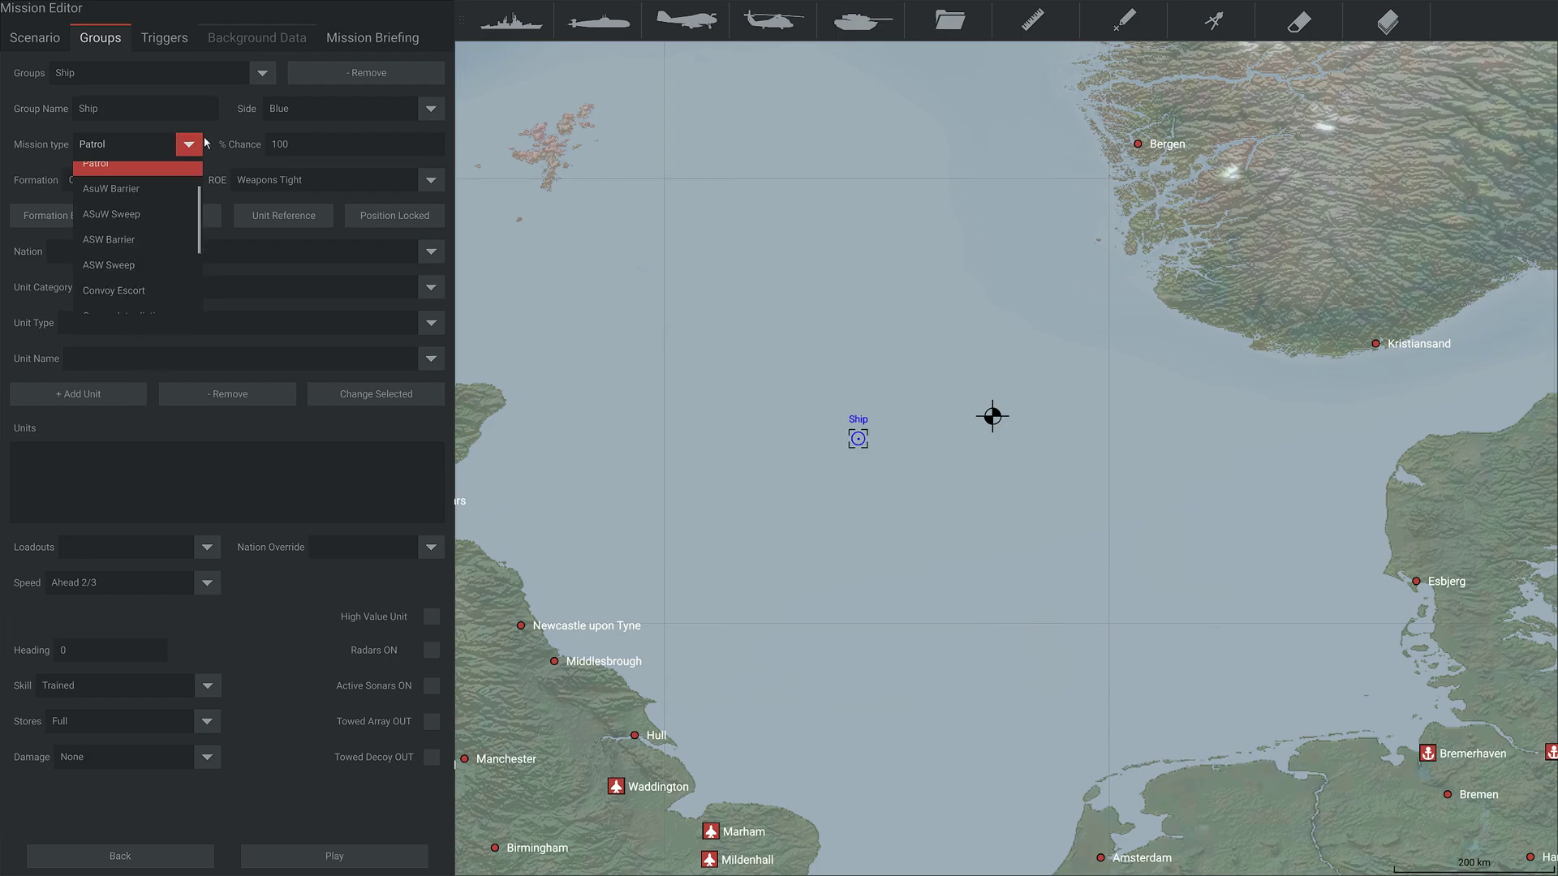
pyautogui.click(278, 191)
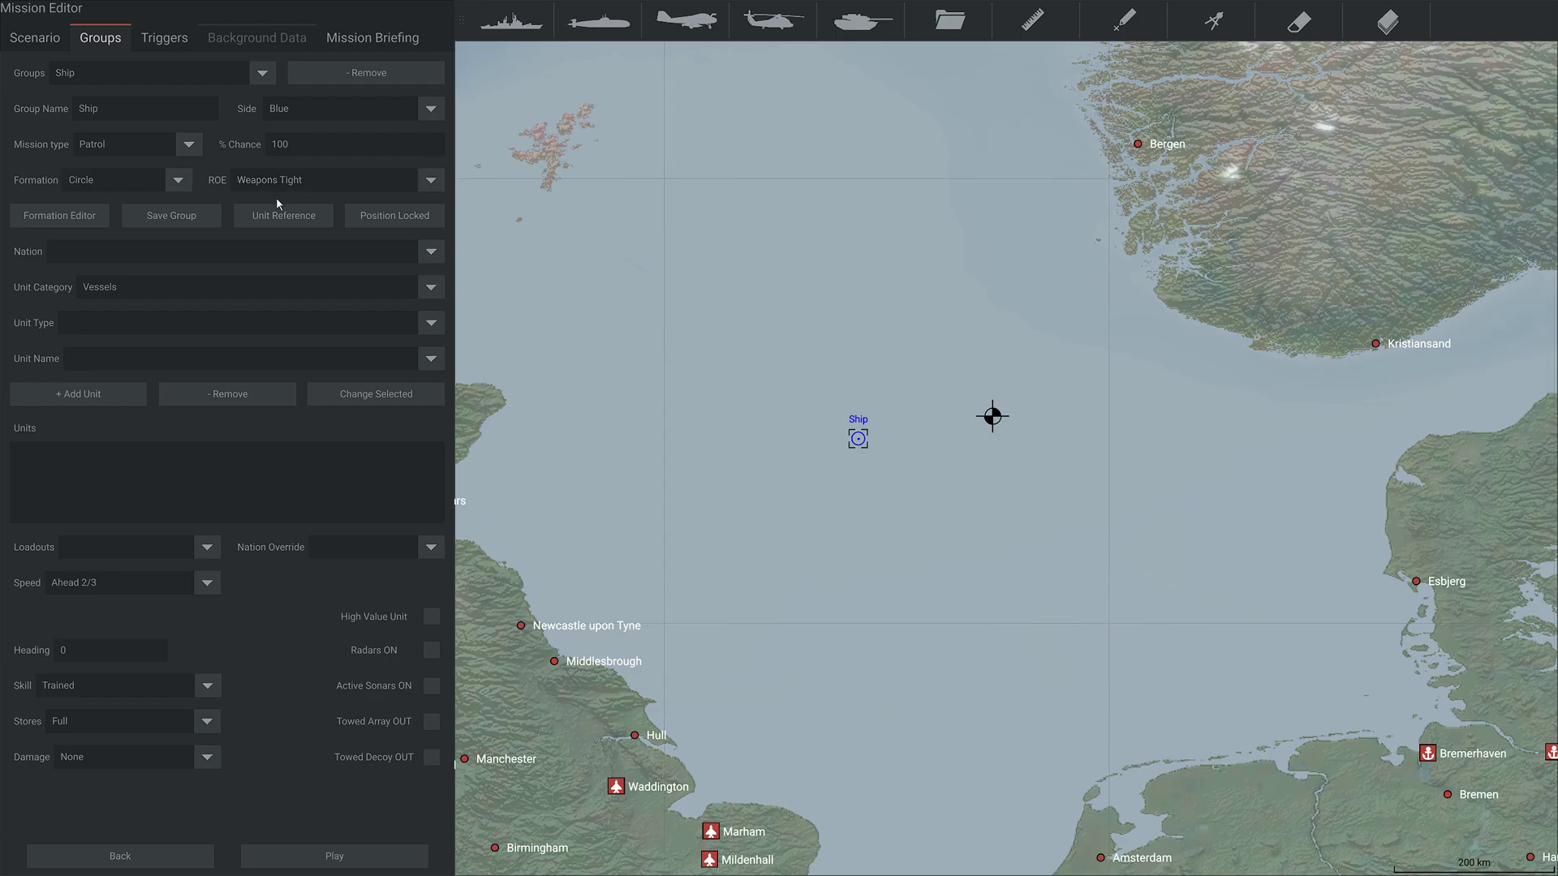
# Place a second vessel group northeast of Ship to try chance values of 50 and 100, and remove that extra group.
pyautogui.click(339, 143)
pyautogui.scroll(4, 912, 449)
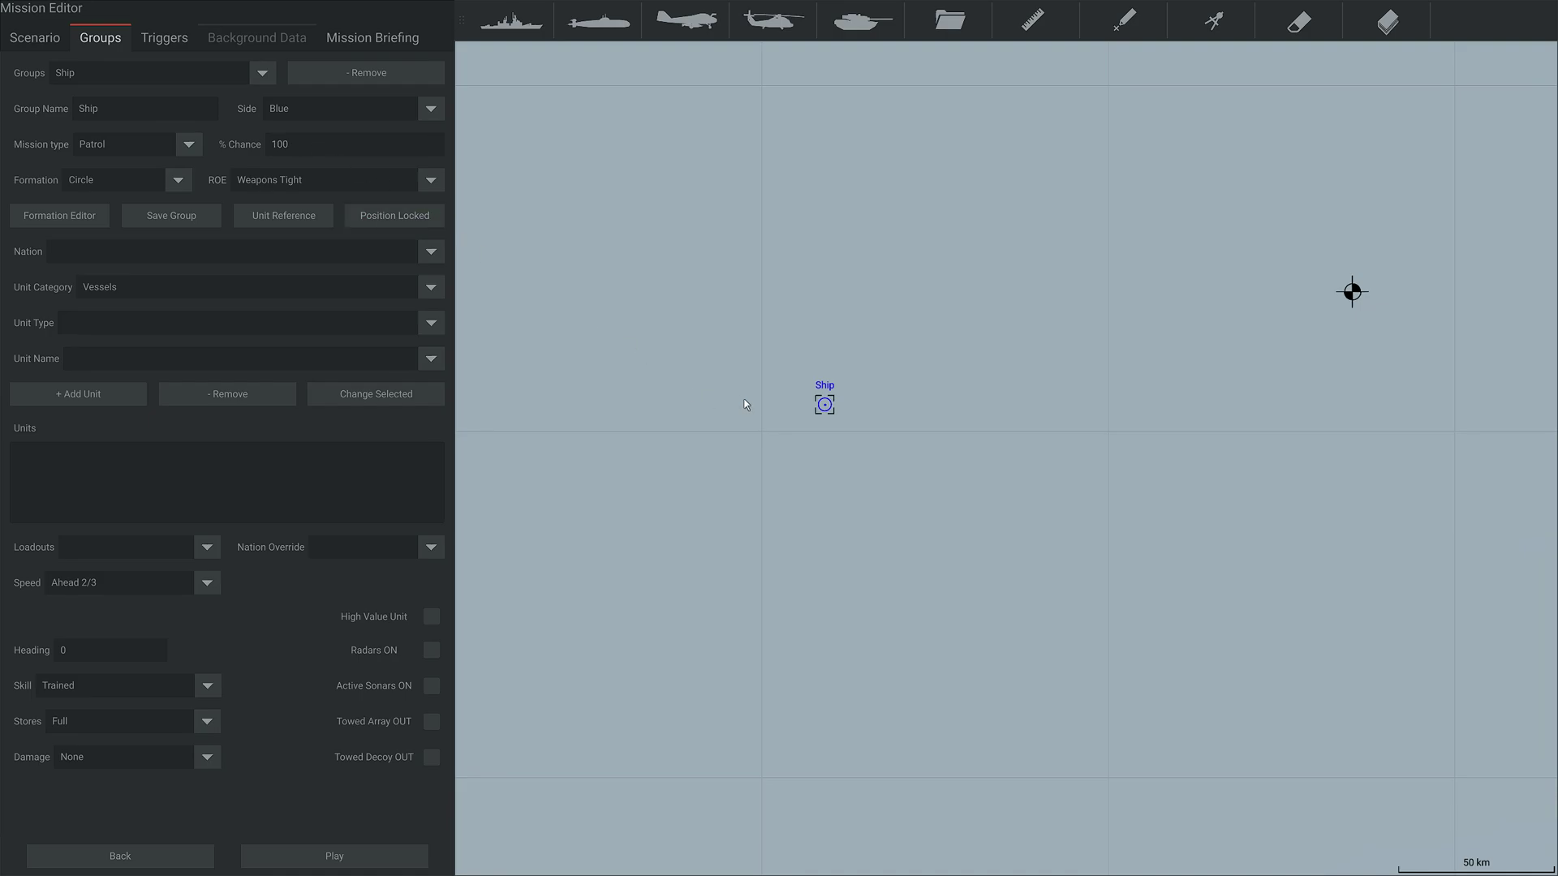
pyautogui.scroll(1, 758, 379)
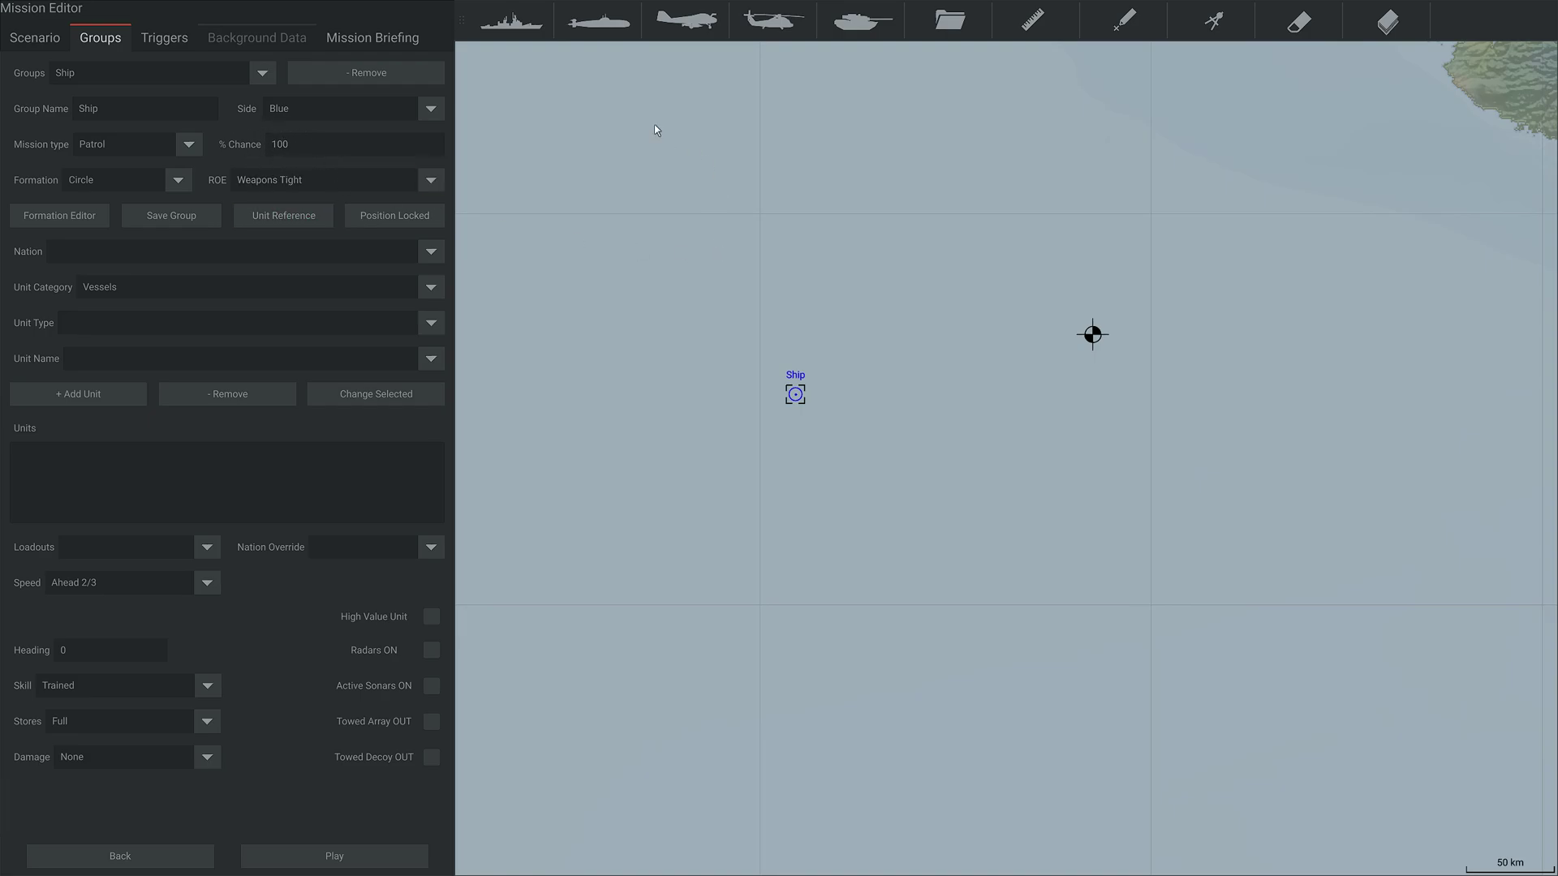
pyautogui.click(512, 21)
pyautogui.click(885, 341)
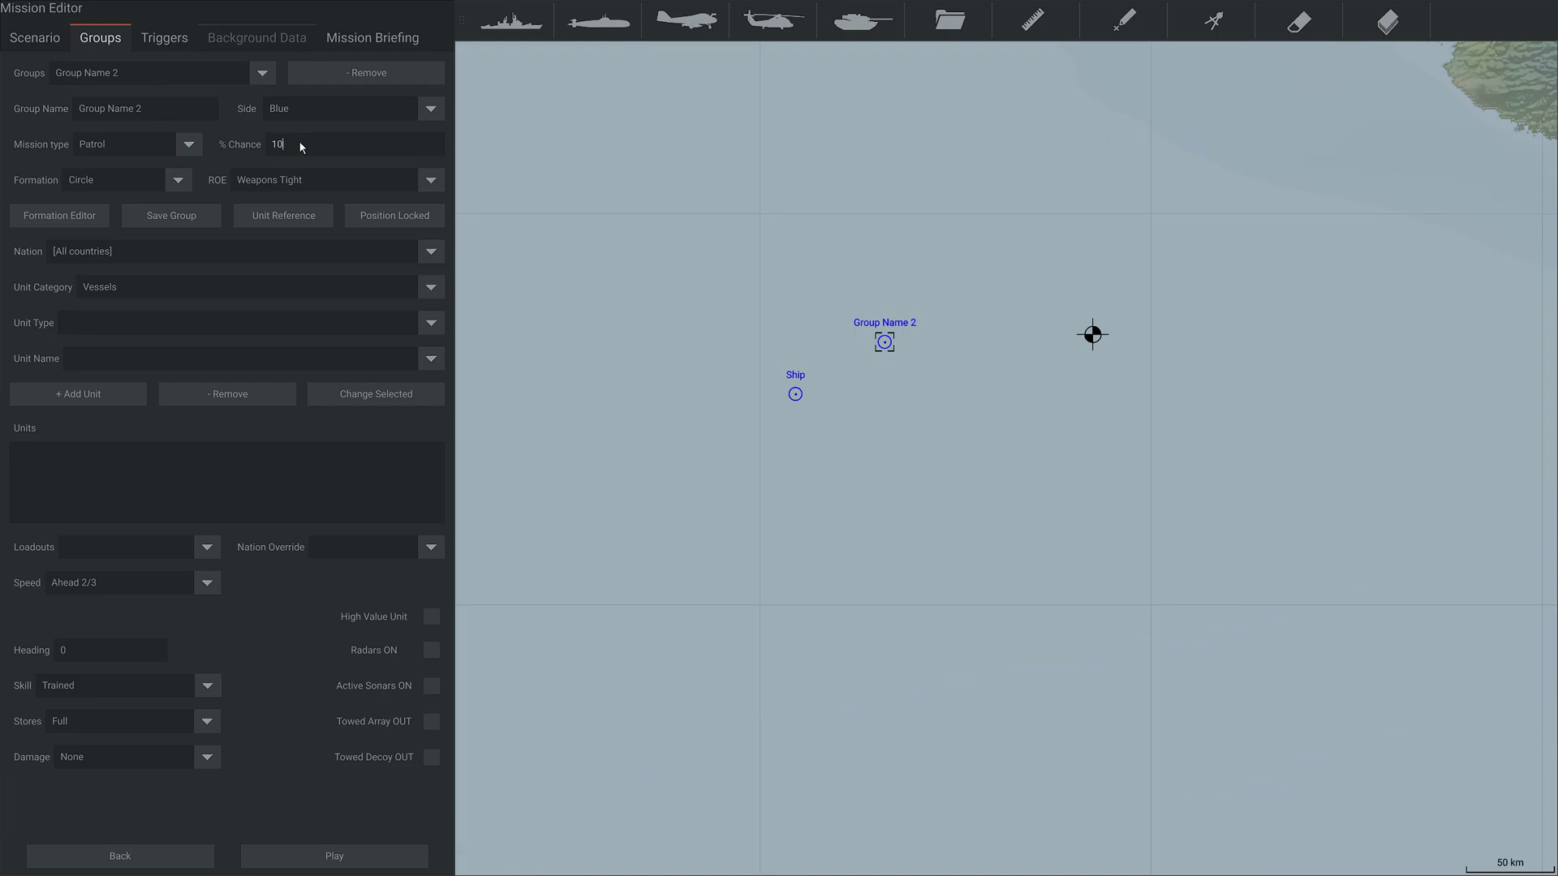
pyautogui.click(796, 394)
pyautogui.write('50')
pyautogui.write('100')
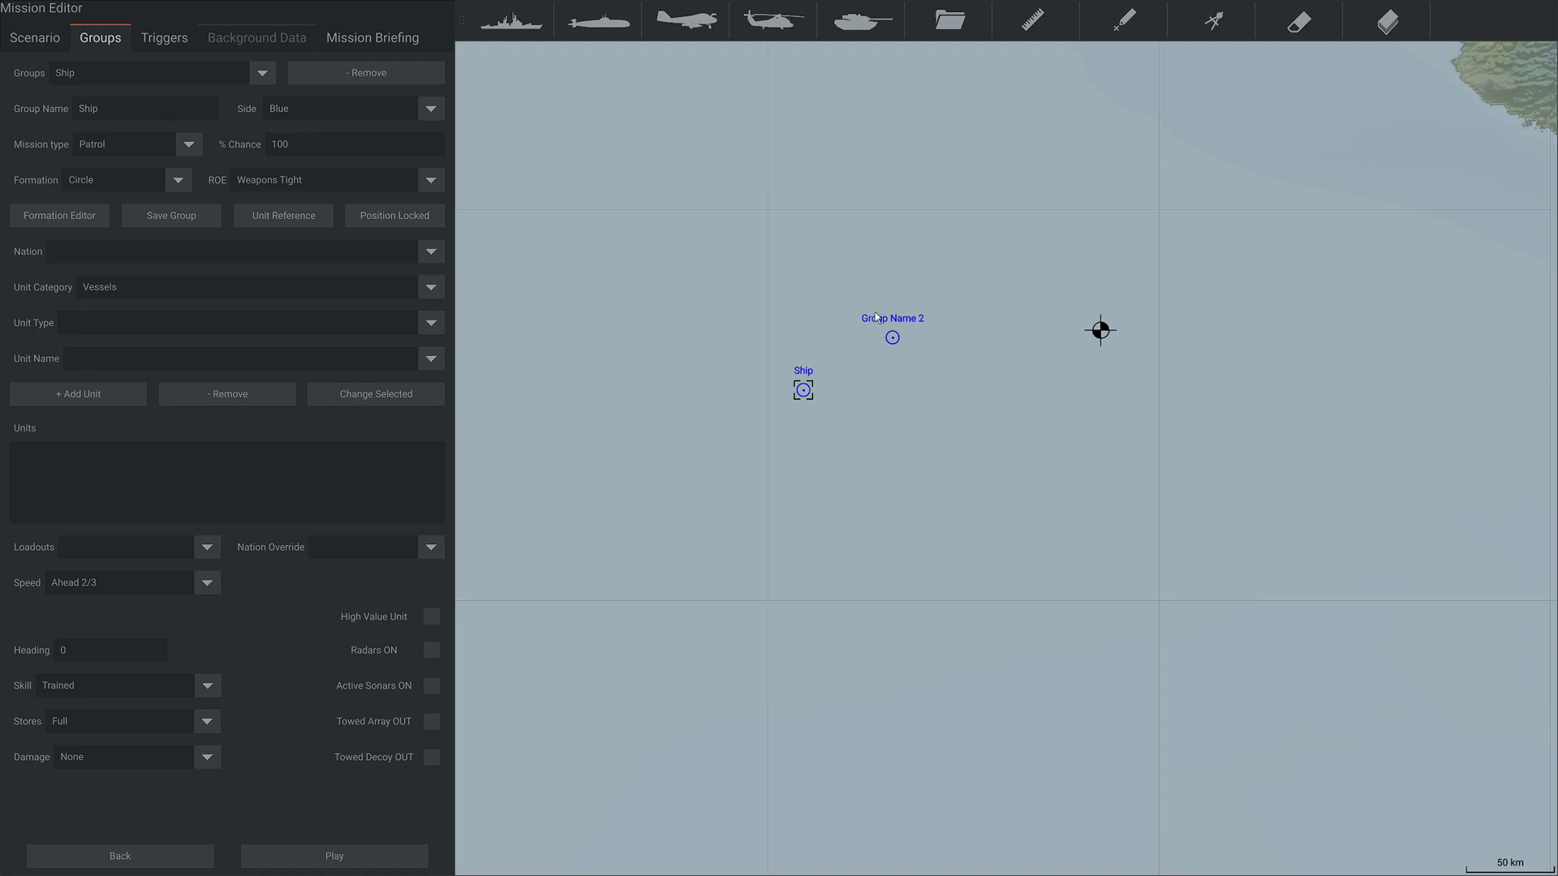
pyautogui.click(893, 338)
pyautogui.click(351, 75)
# Plot a six-waypoint patrol route for Ship, starting to its east and looping clockwise around the south and west to the north.
pyautogui.click(1151, 414)
pyautogui.click(1307, 632)
pyautogui.click(961, 733)
pyautogui.click(643, 573)
pyautogui.click(547, 262)
pyautogui.click(783, 137)
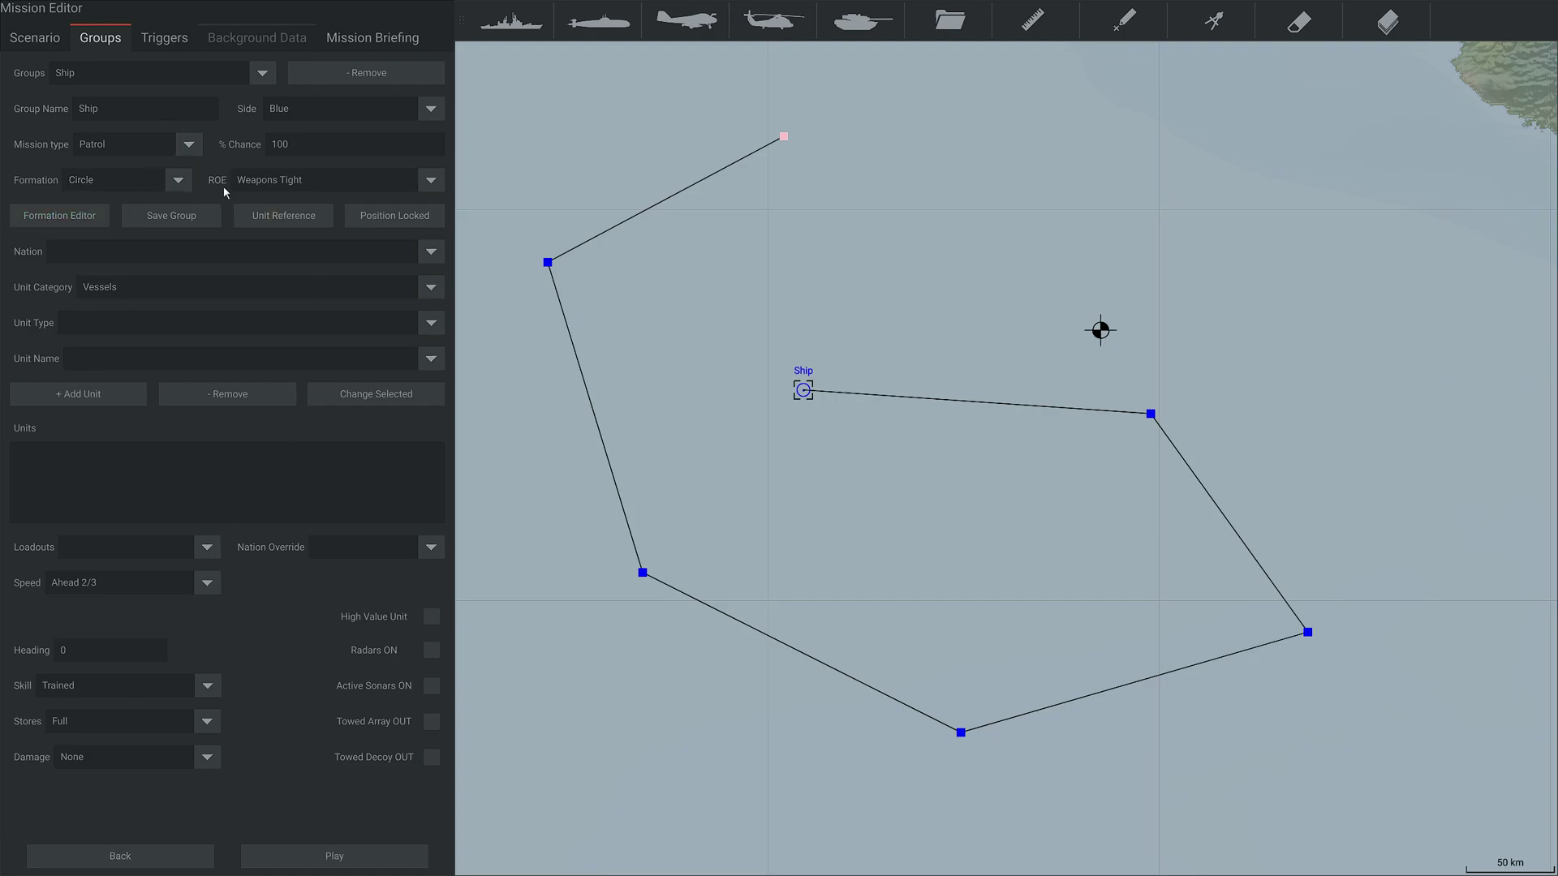
# Examine the rules of engagement options available for the Ship group.
pyautogui.click(345, 180)
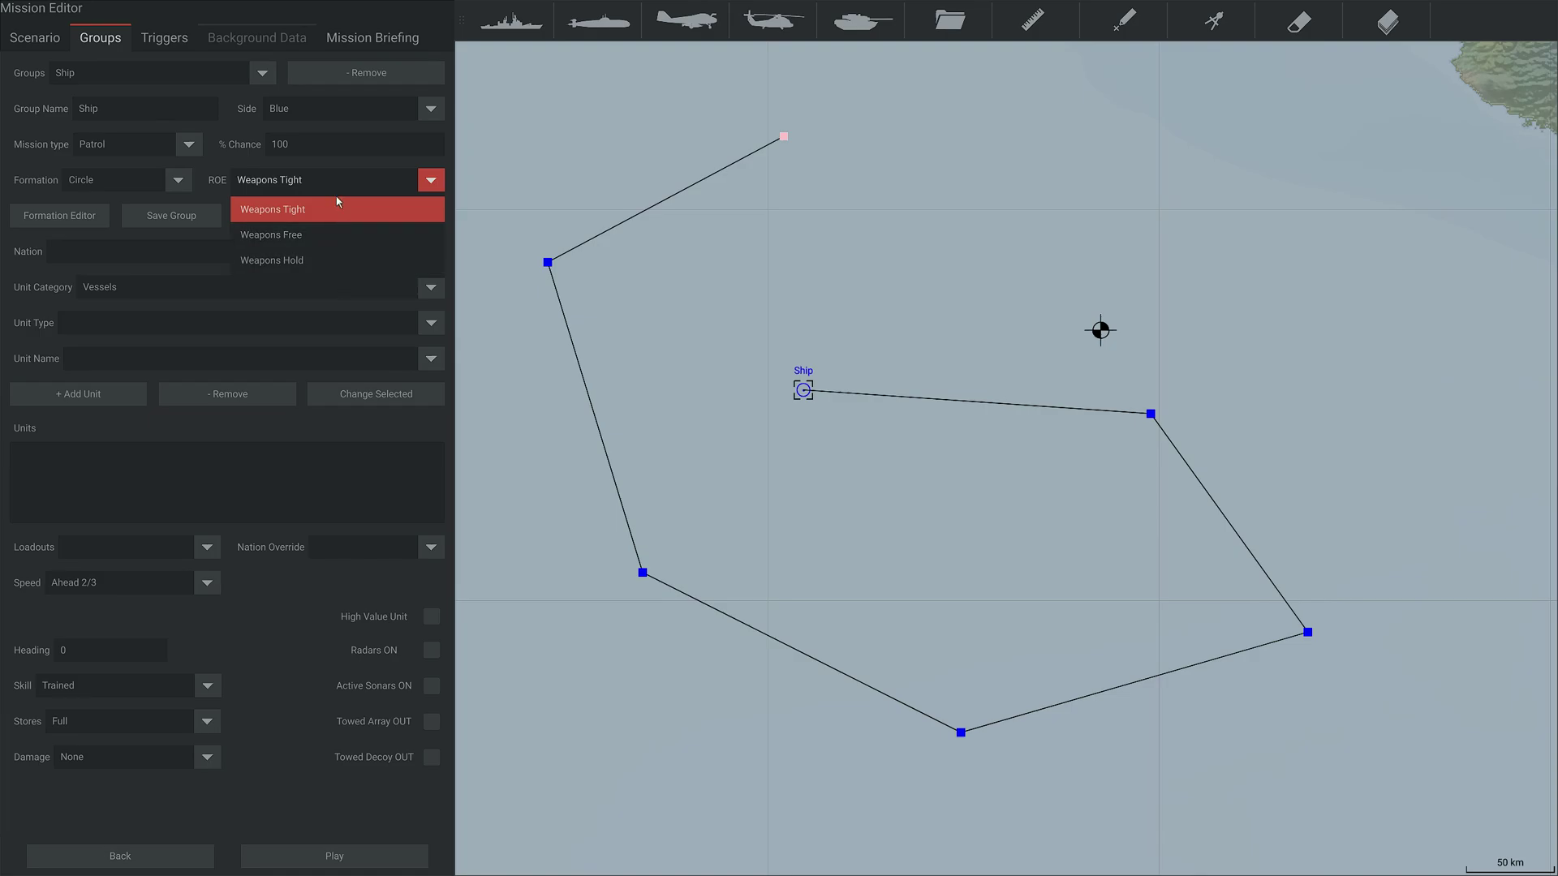
pyautogui.click(300, 178)
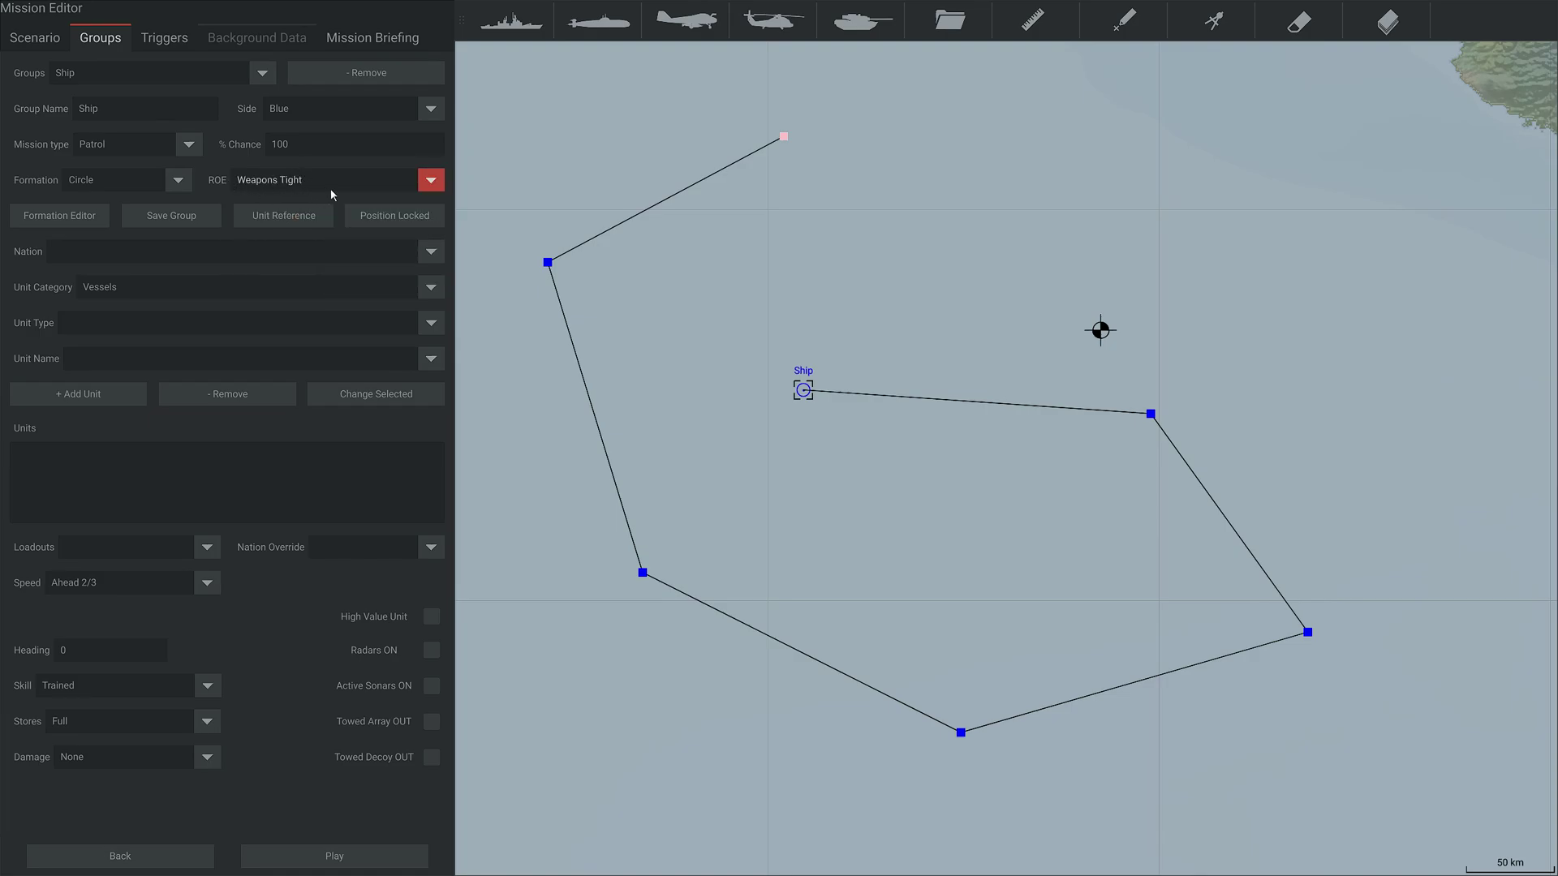
pyautogui.click(331, 189)
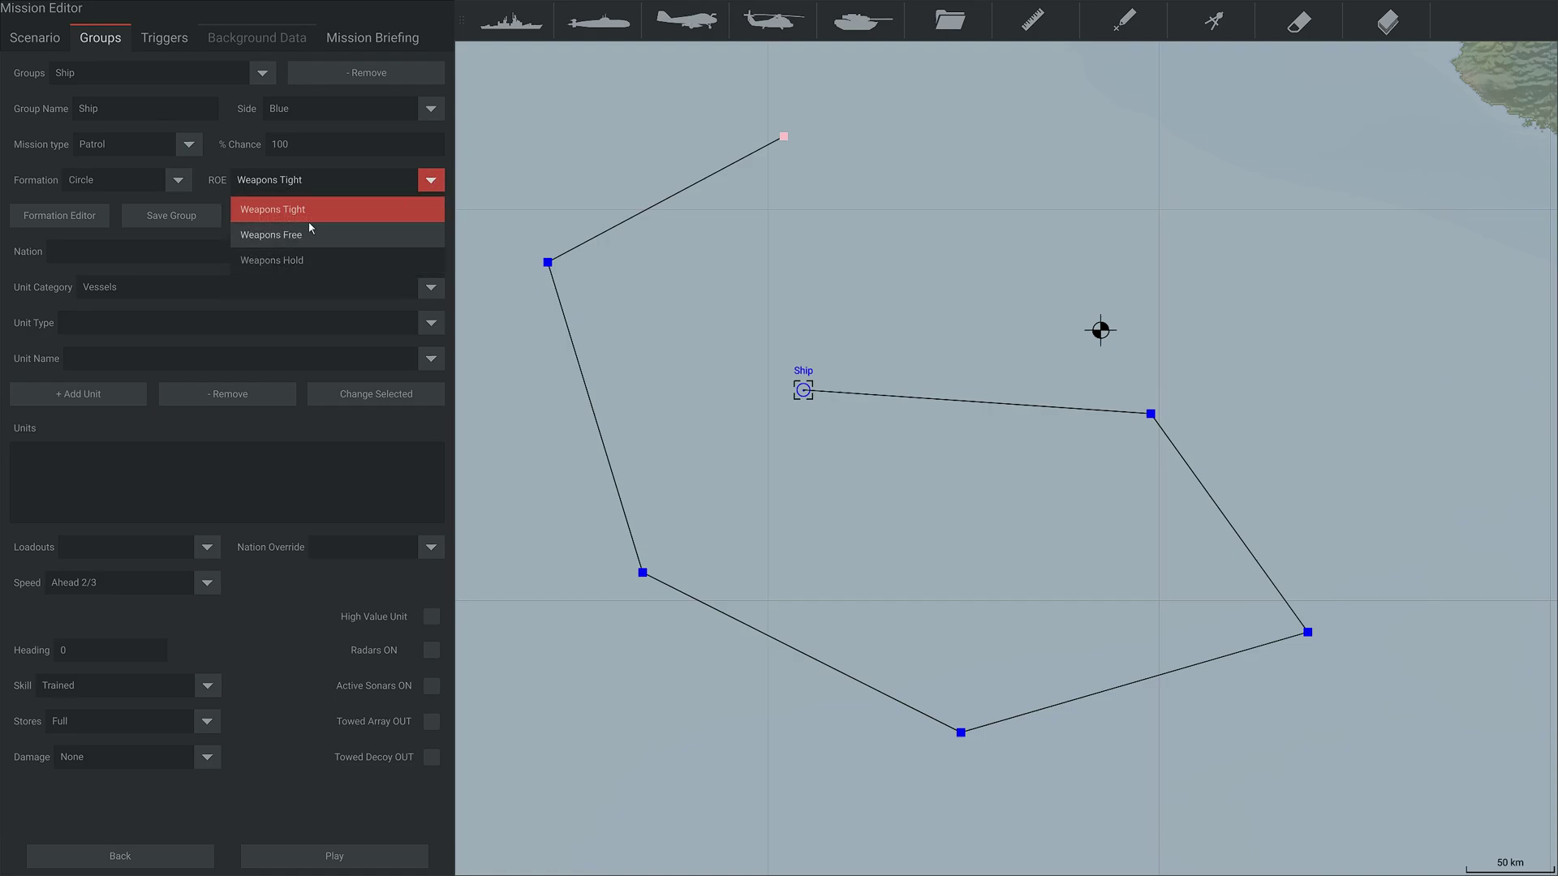
pyautogui.click(240, 150)
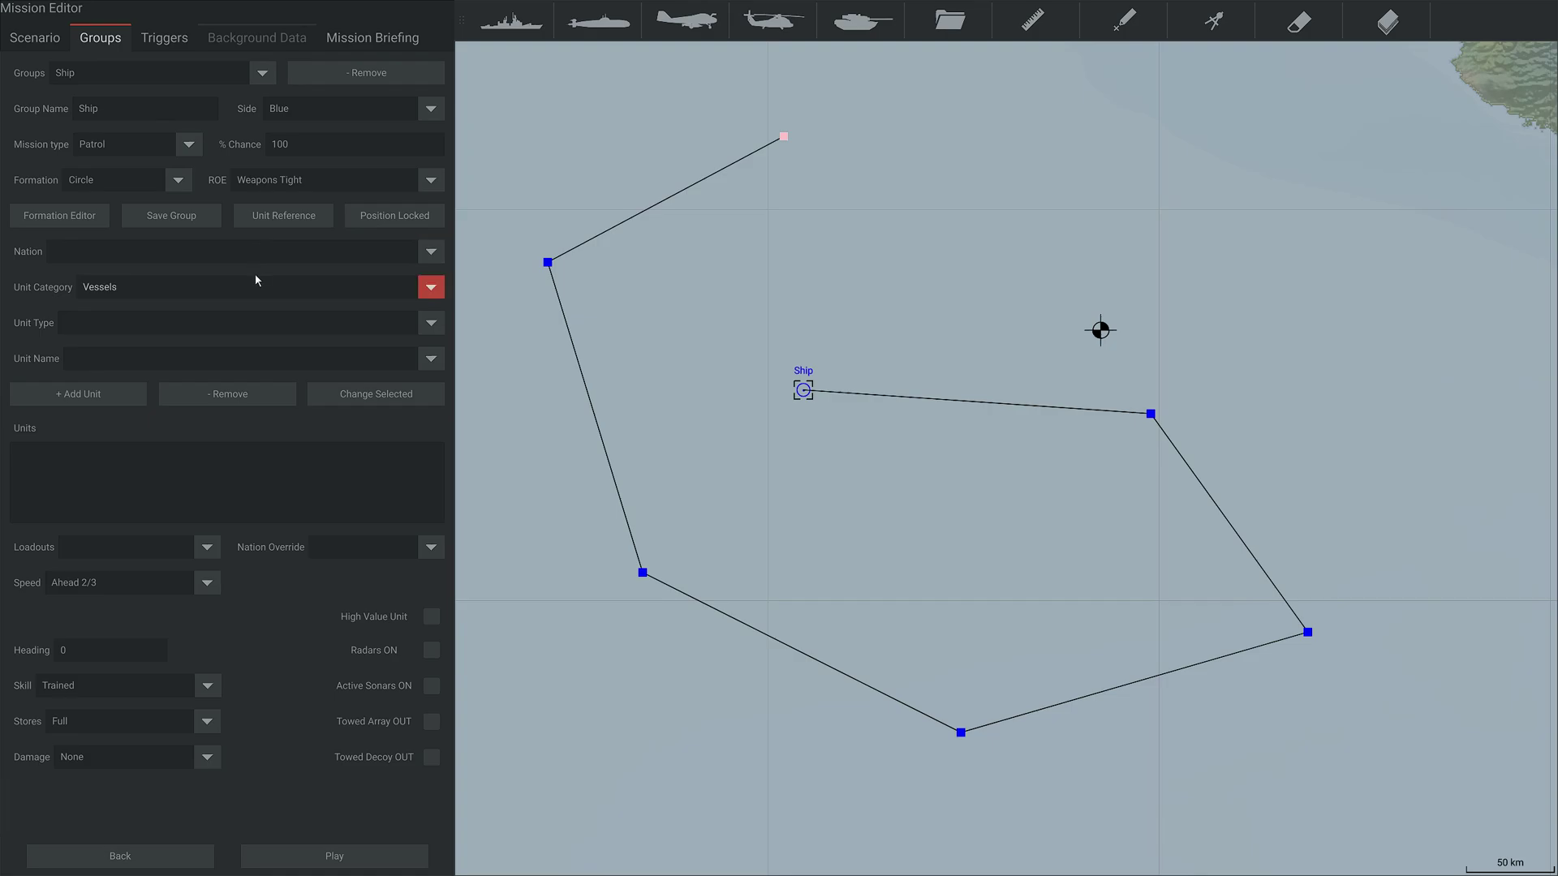
# Look at the unit categories in the Unit Reference window and close it.
pyautogui.click(312, 216)
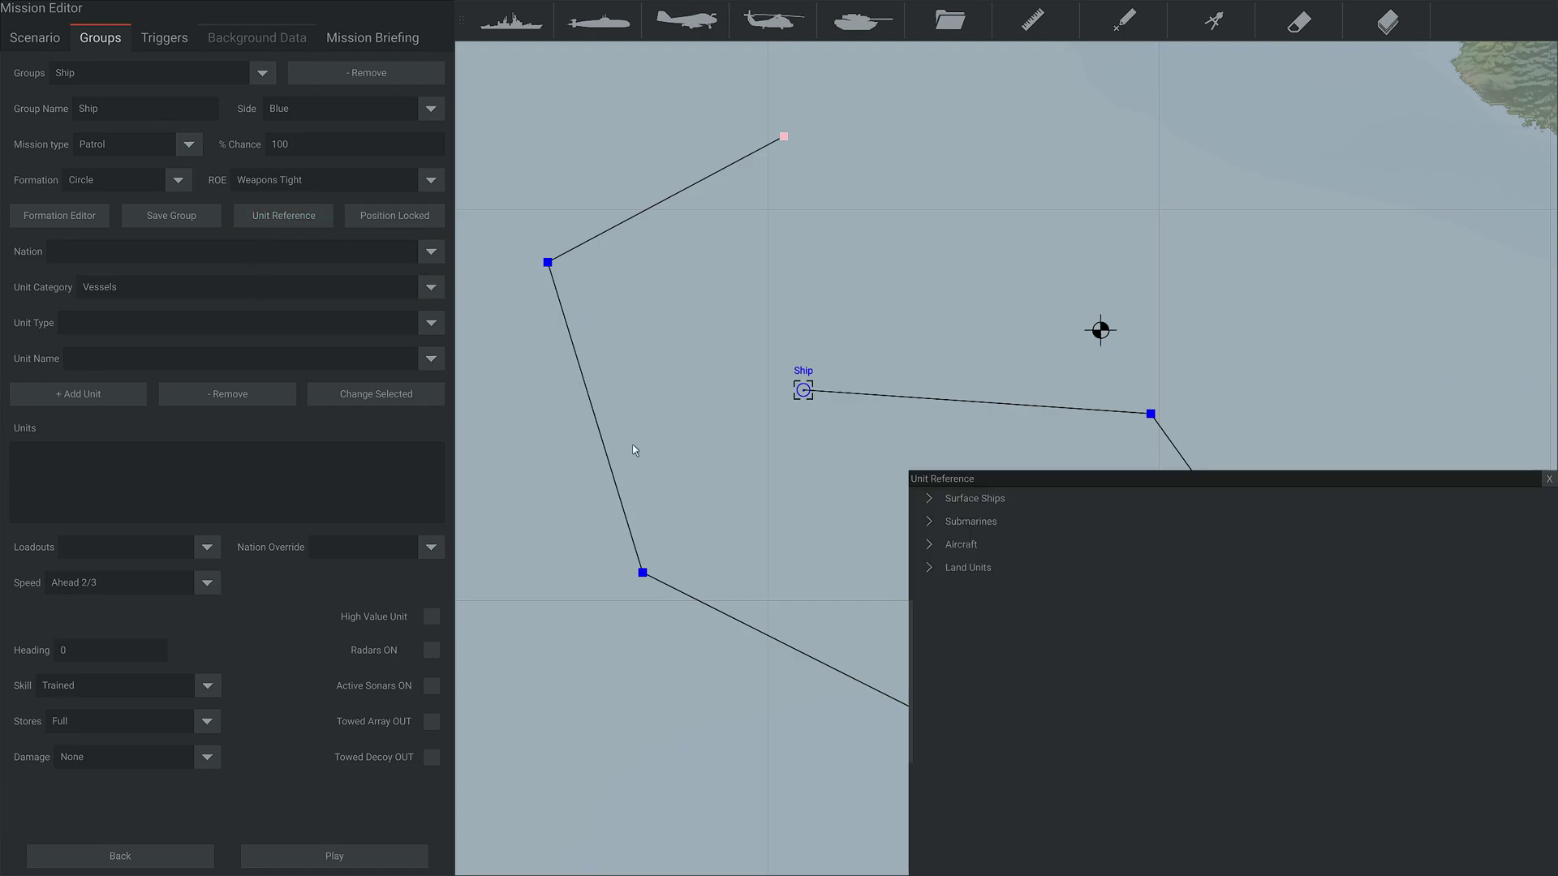
pyautogui.click(920, 507)
pyautogui.click(1099, 495)
pyautogui.moveTo(1137, 478); pyautogui.dragTo(839, 371)
pyautogui.click(1252, 372)
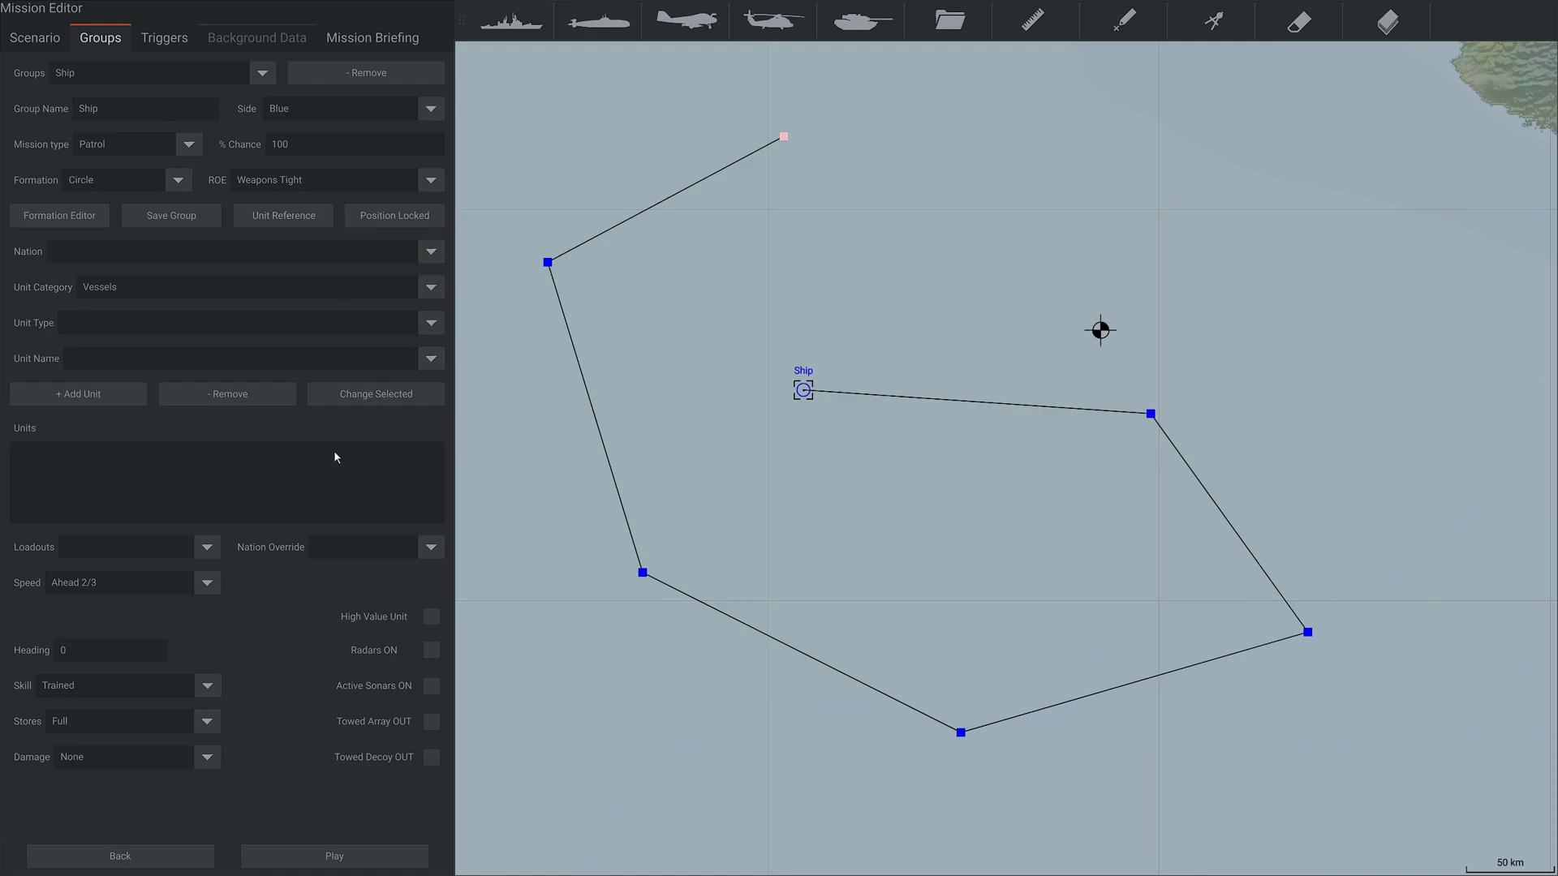
# Set the nation to United Kingdom and the unit category to Vessels for the Ship group.
pyautogui.click(431, 252)
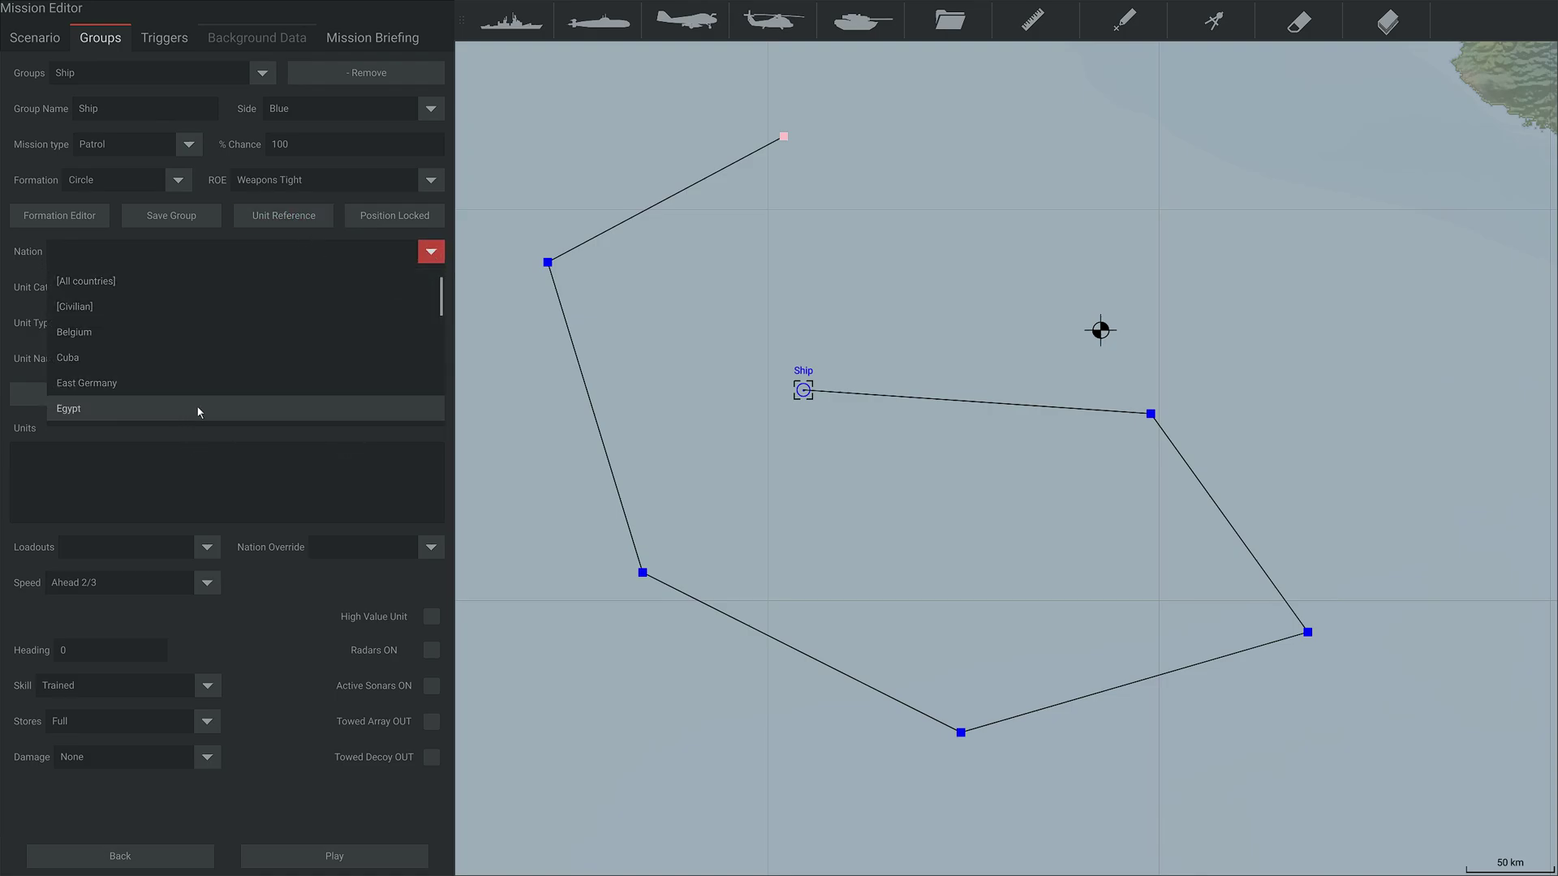
pyautogui.scroll(-5, 200, 401)
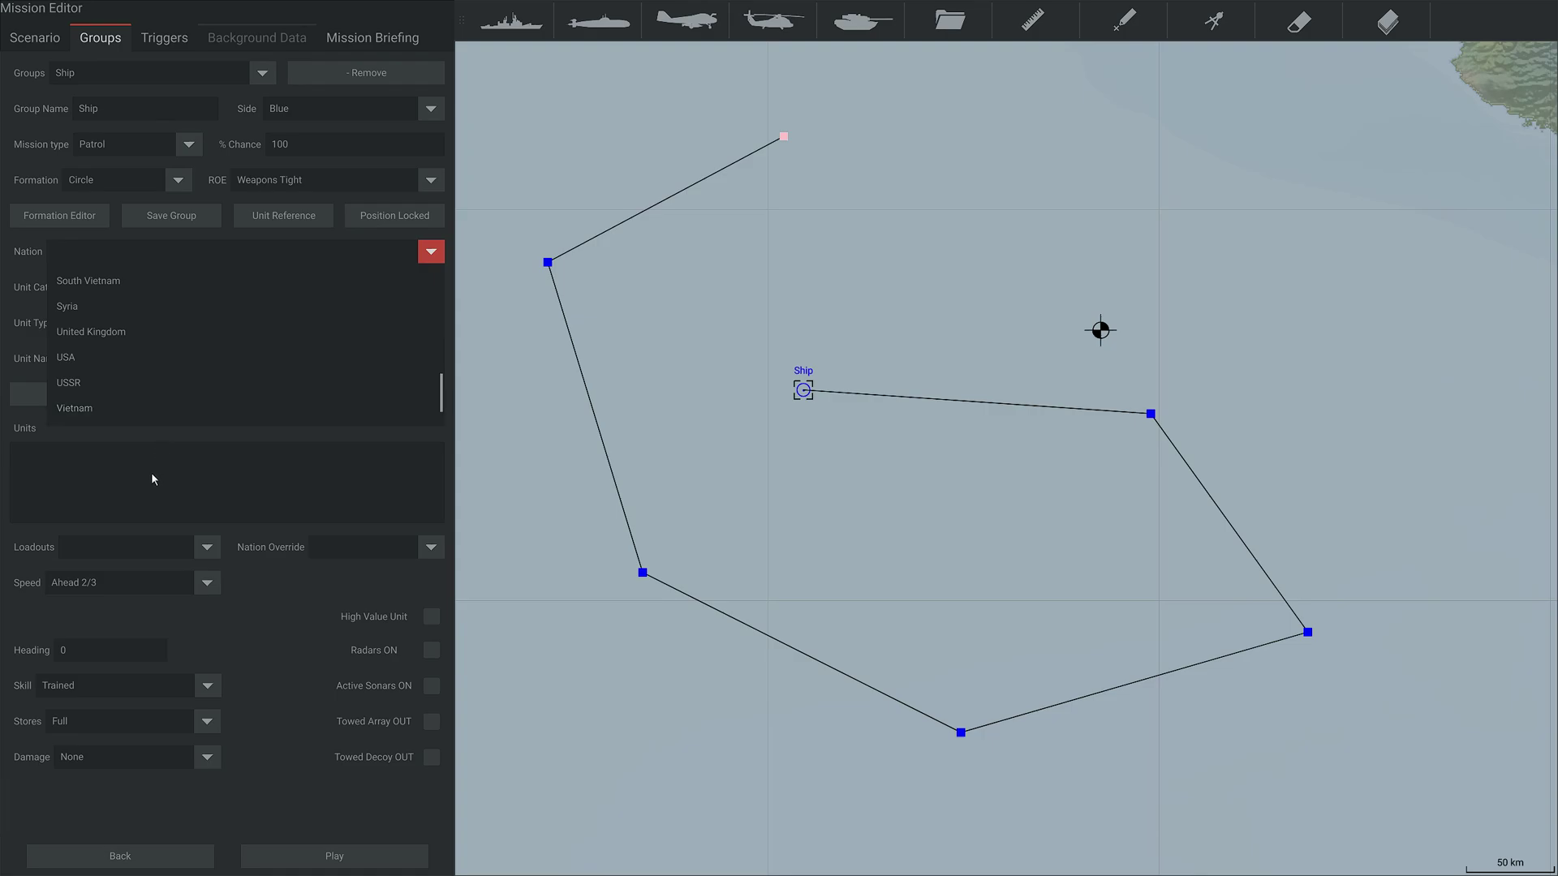
pyautogui.click(153, 326)
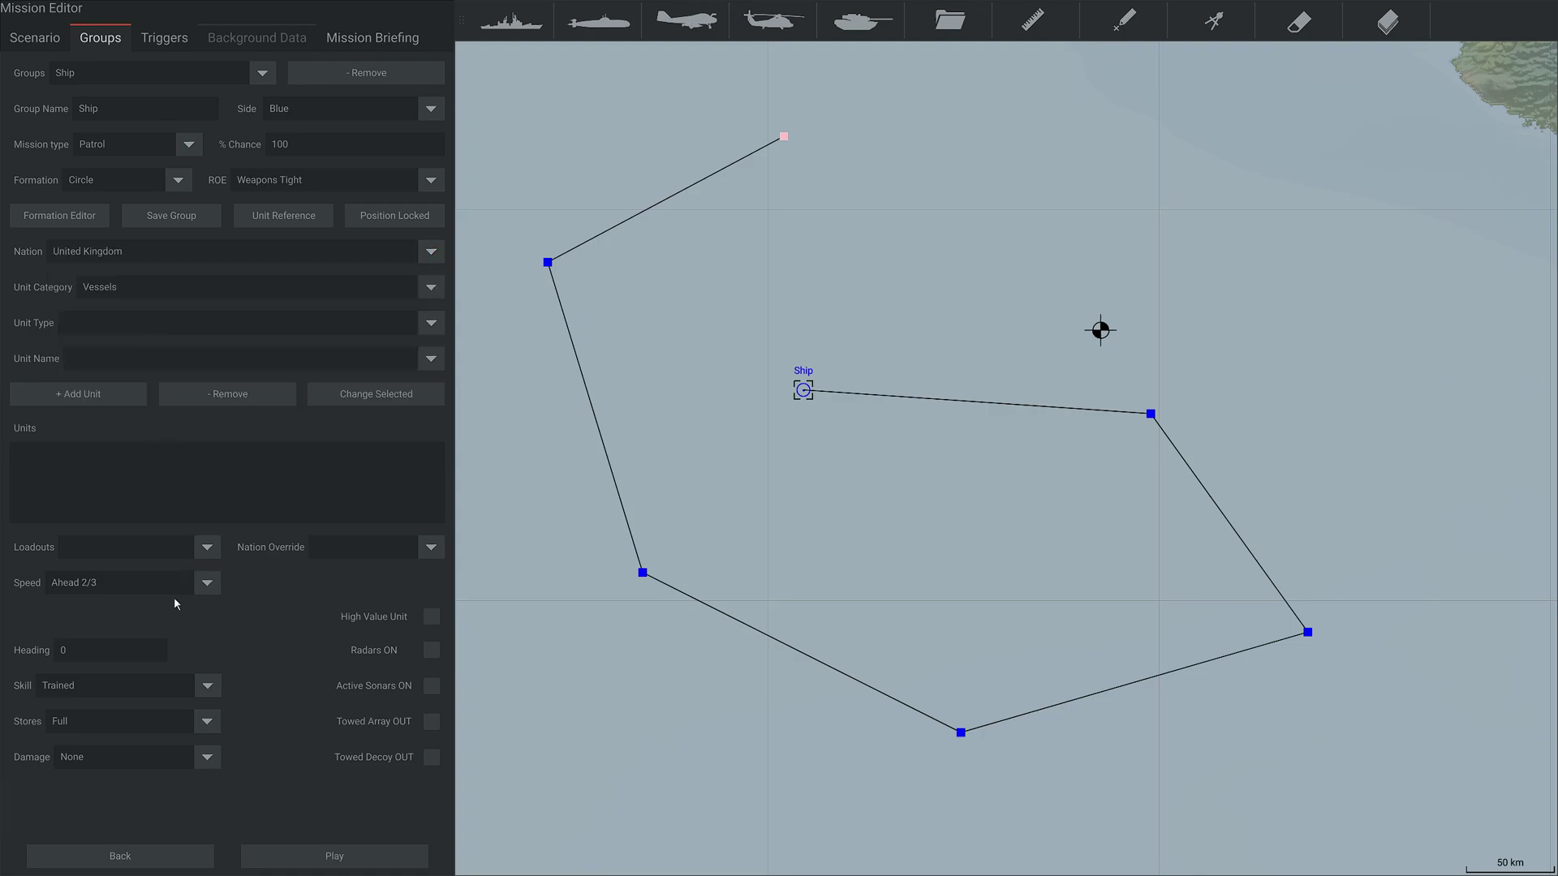
pyautogui.click(431, 286)
pyautogui.click(274, 318)
# Add the Battle-class (Destroyer) unit HMS Corunna to the Ship group and remove its duplicate entries.
pyautogui.click(431, 323)
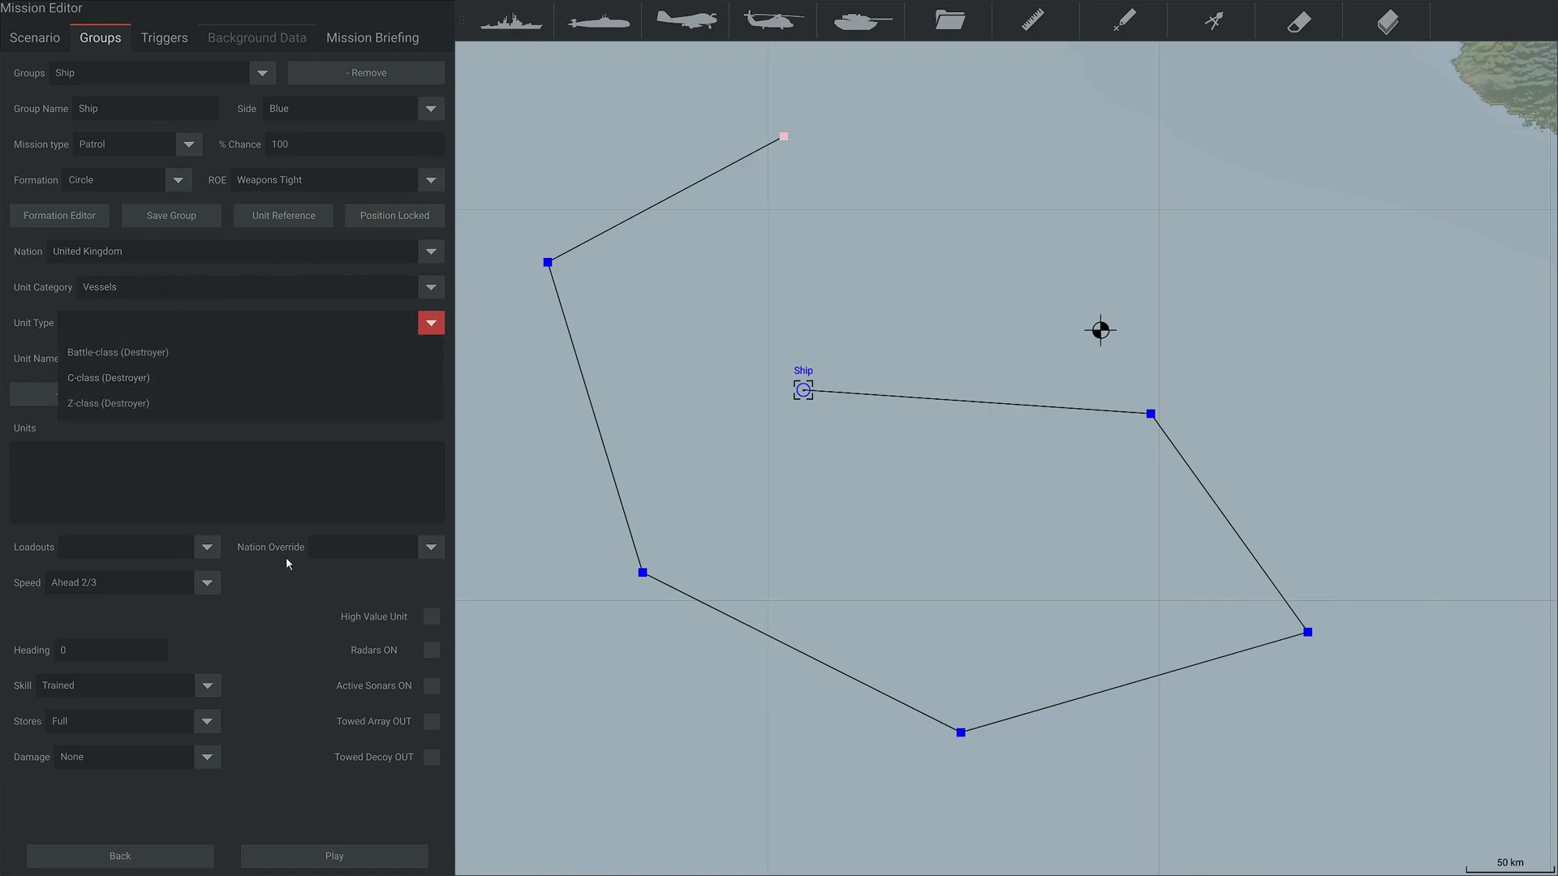
pyautogui.click(156, 354)
pyautogui.click(431, 358)
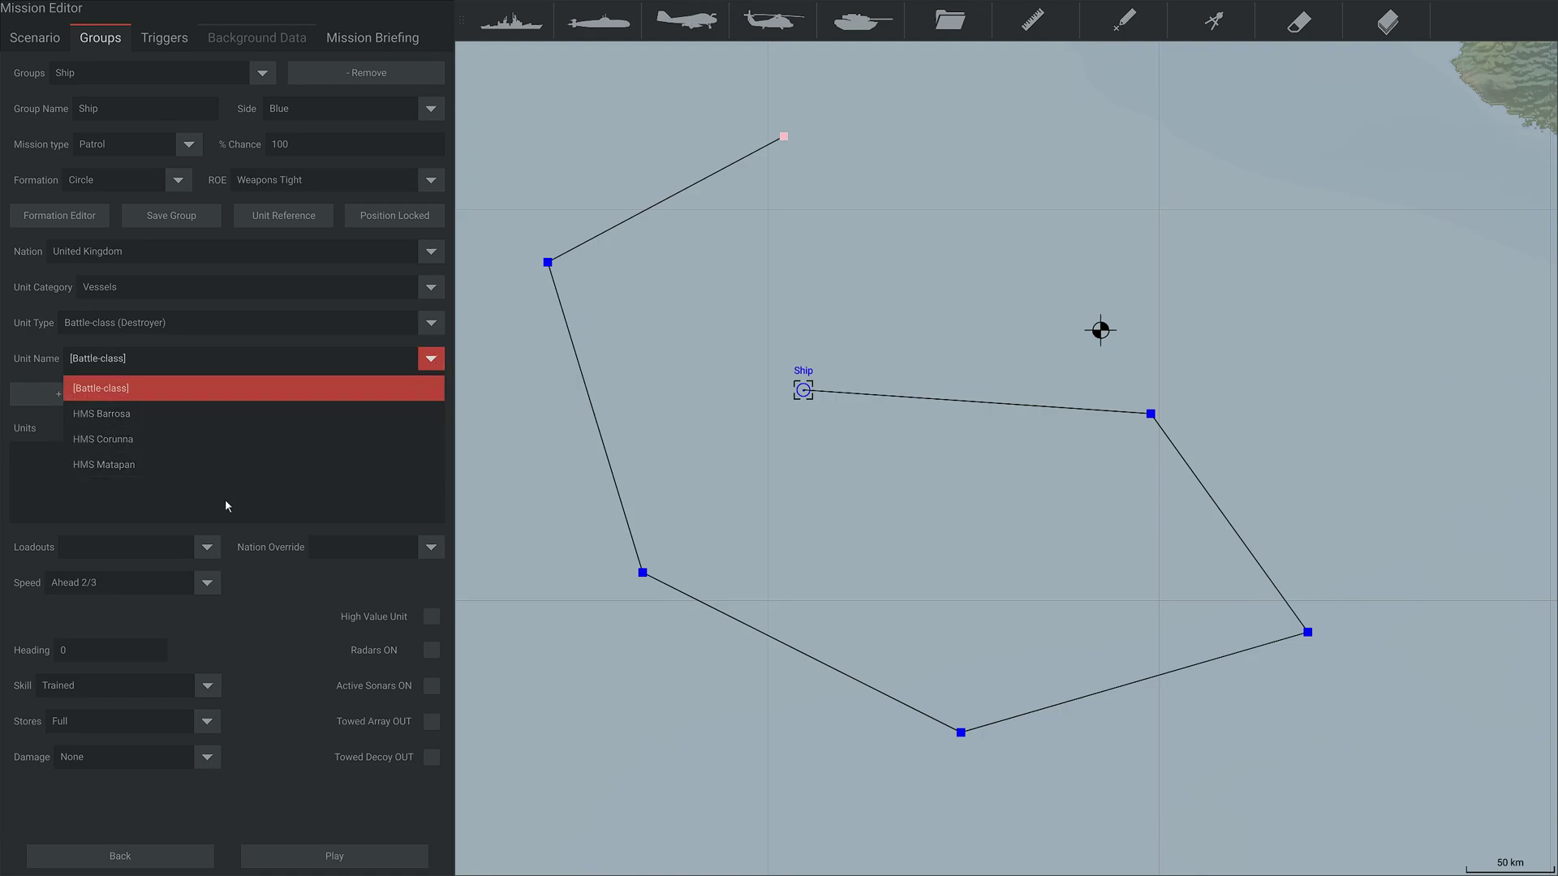
pyautogui.click(201, 445)
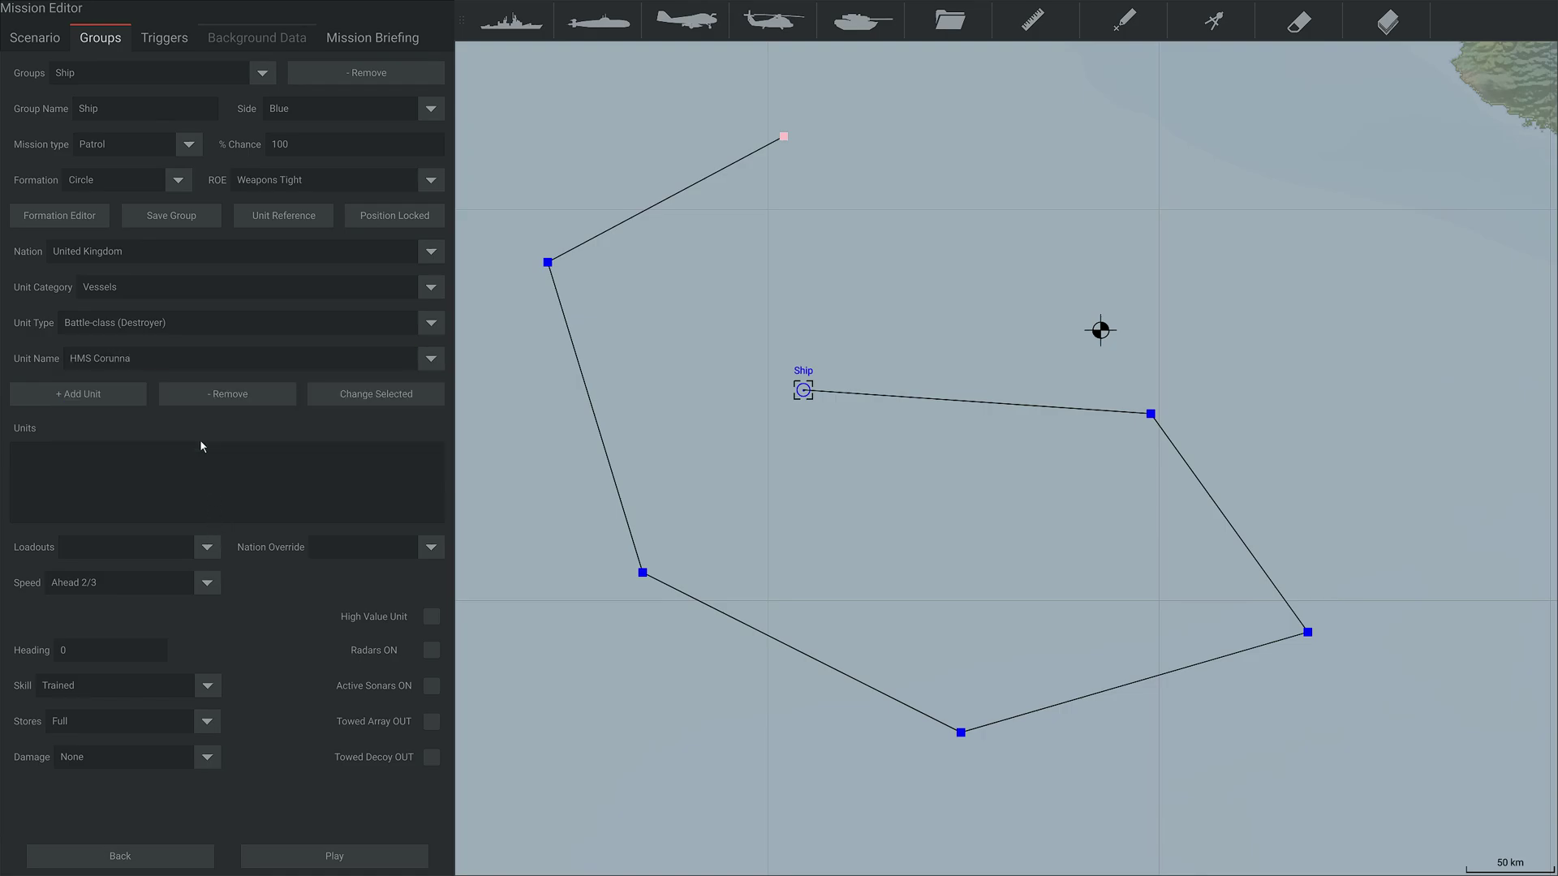
pyautogui.click(99, 403)
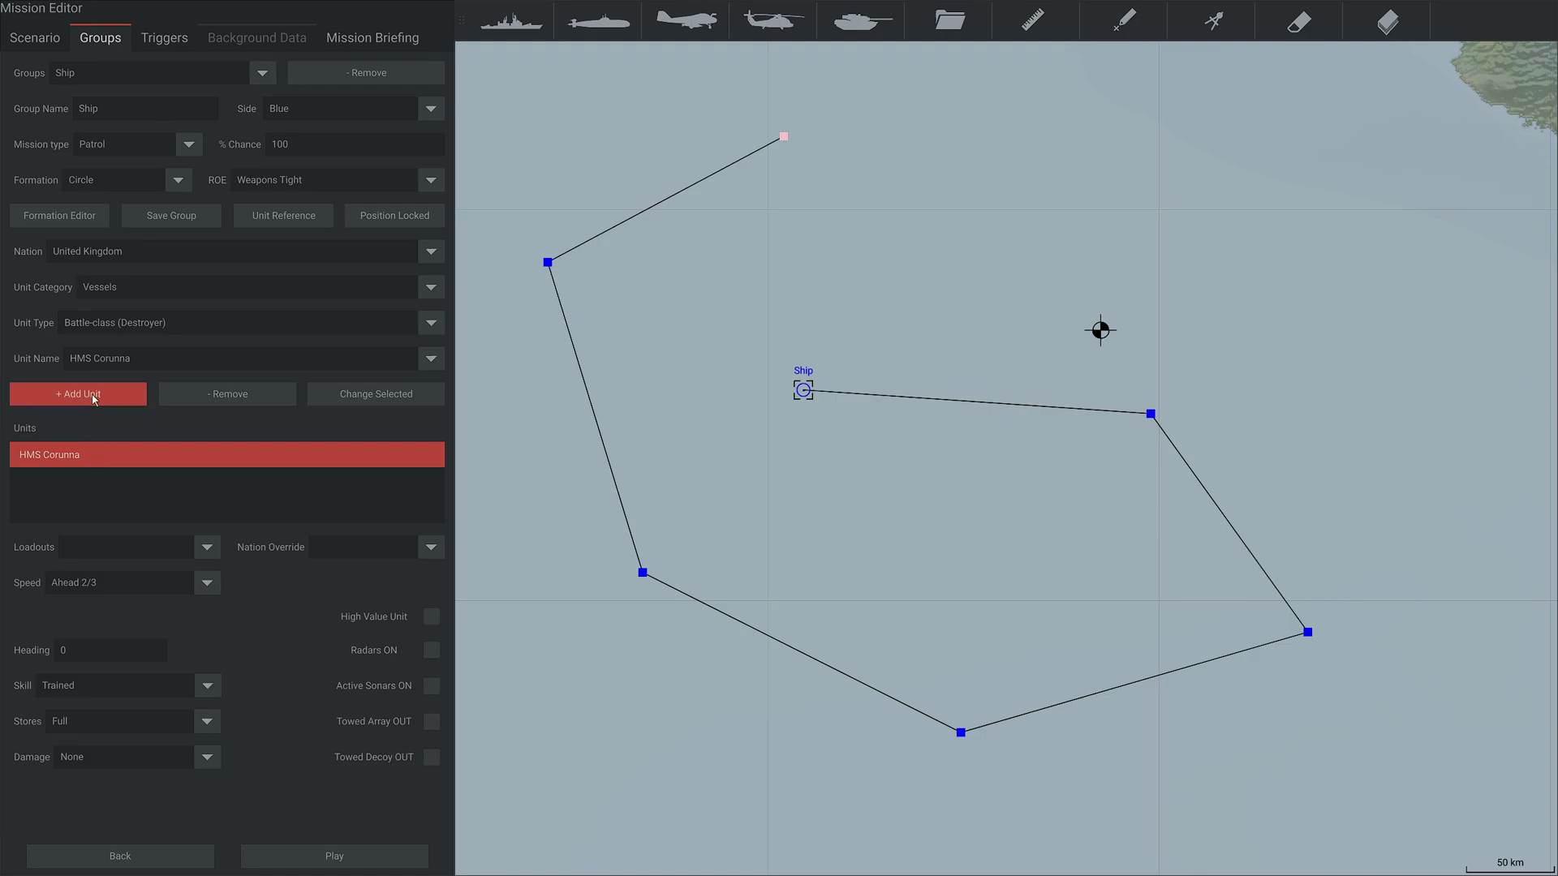
pyautogui.doubleClick(91, 394)
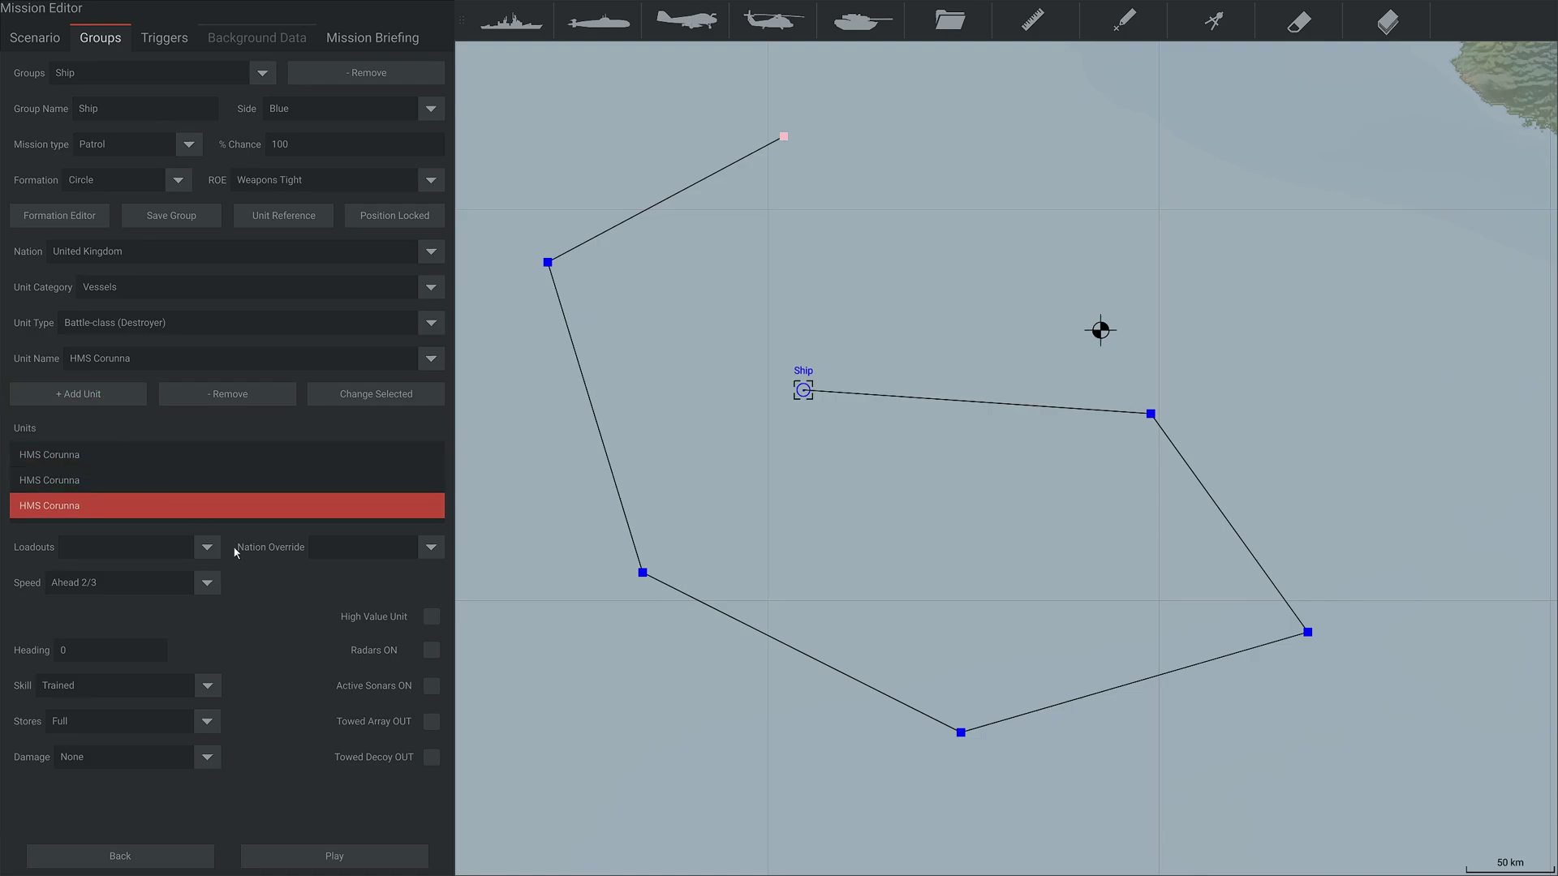
pyautogui.doubleClick(232, 395)
# Add the Battle-class destroyers HMS Barrosa and HMS Matapan to the Ship group.
pyautogui.click(429, 357)
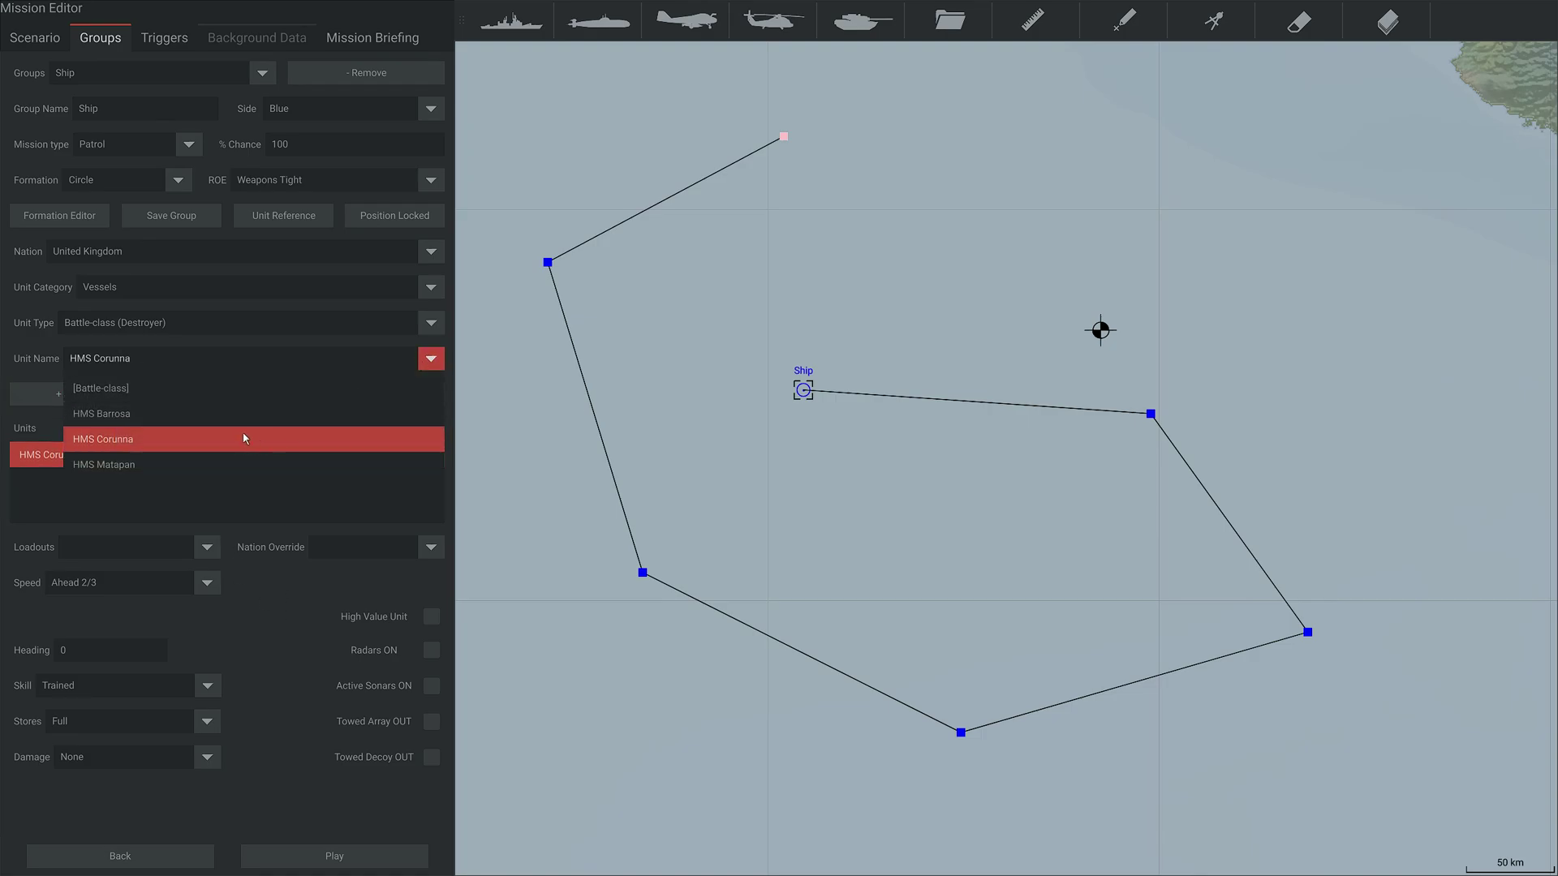
pyautogui.click(162, 413)
pyautogui.click(106, 395)
pyautogui.click(374, 366)
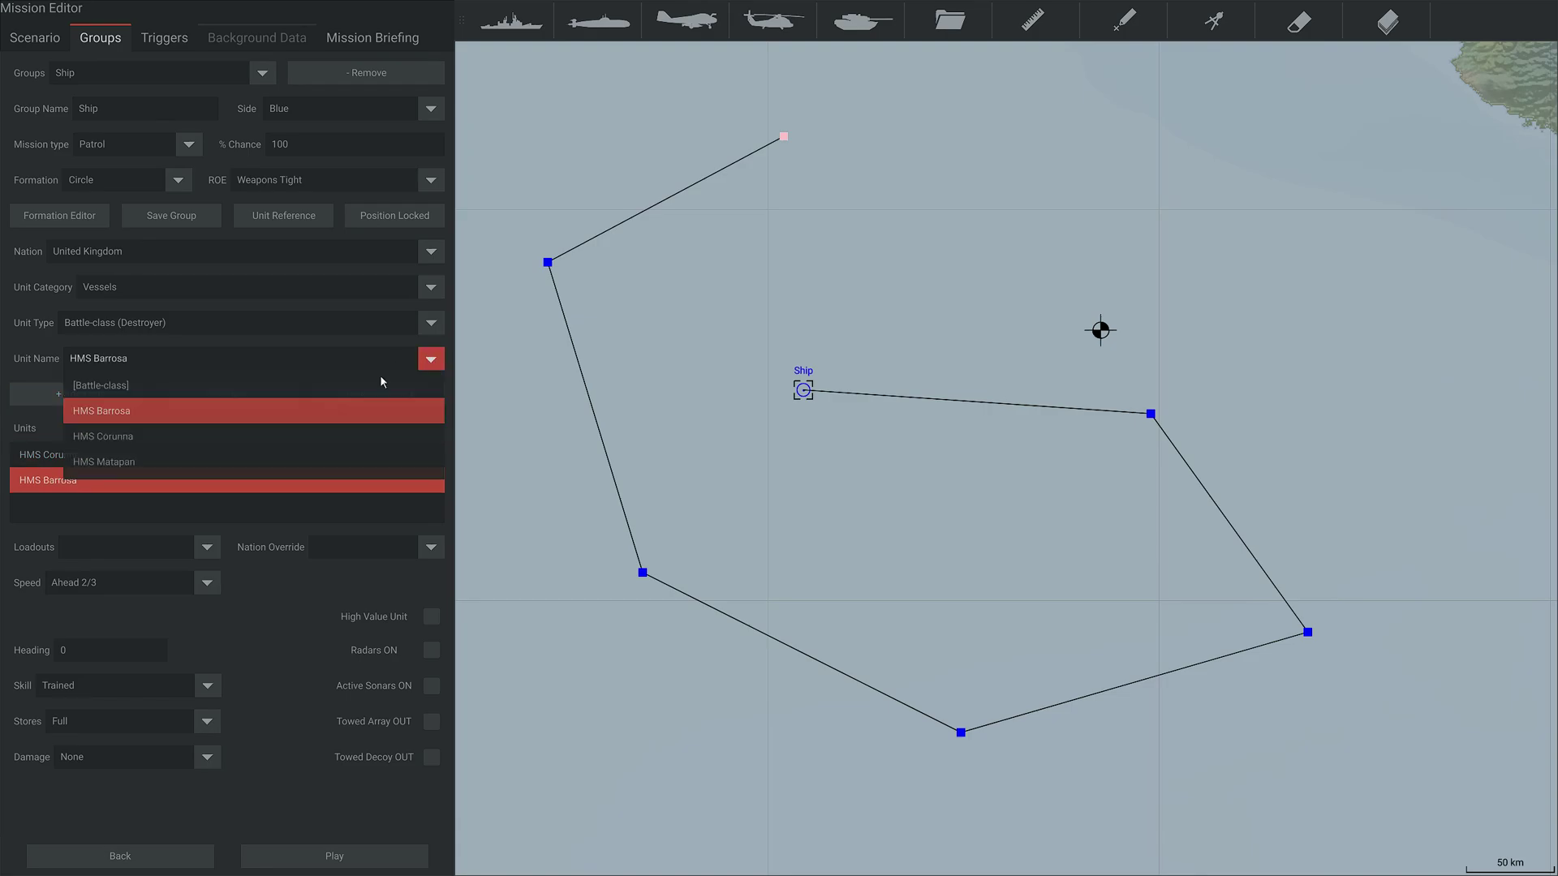
pyautogui.click(212, 462)
pyautogui.click(70, 396)
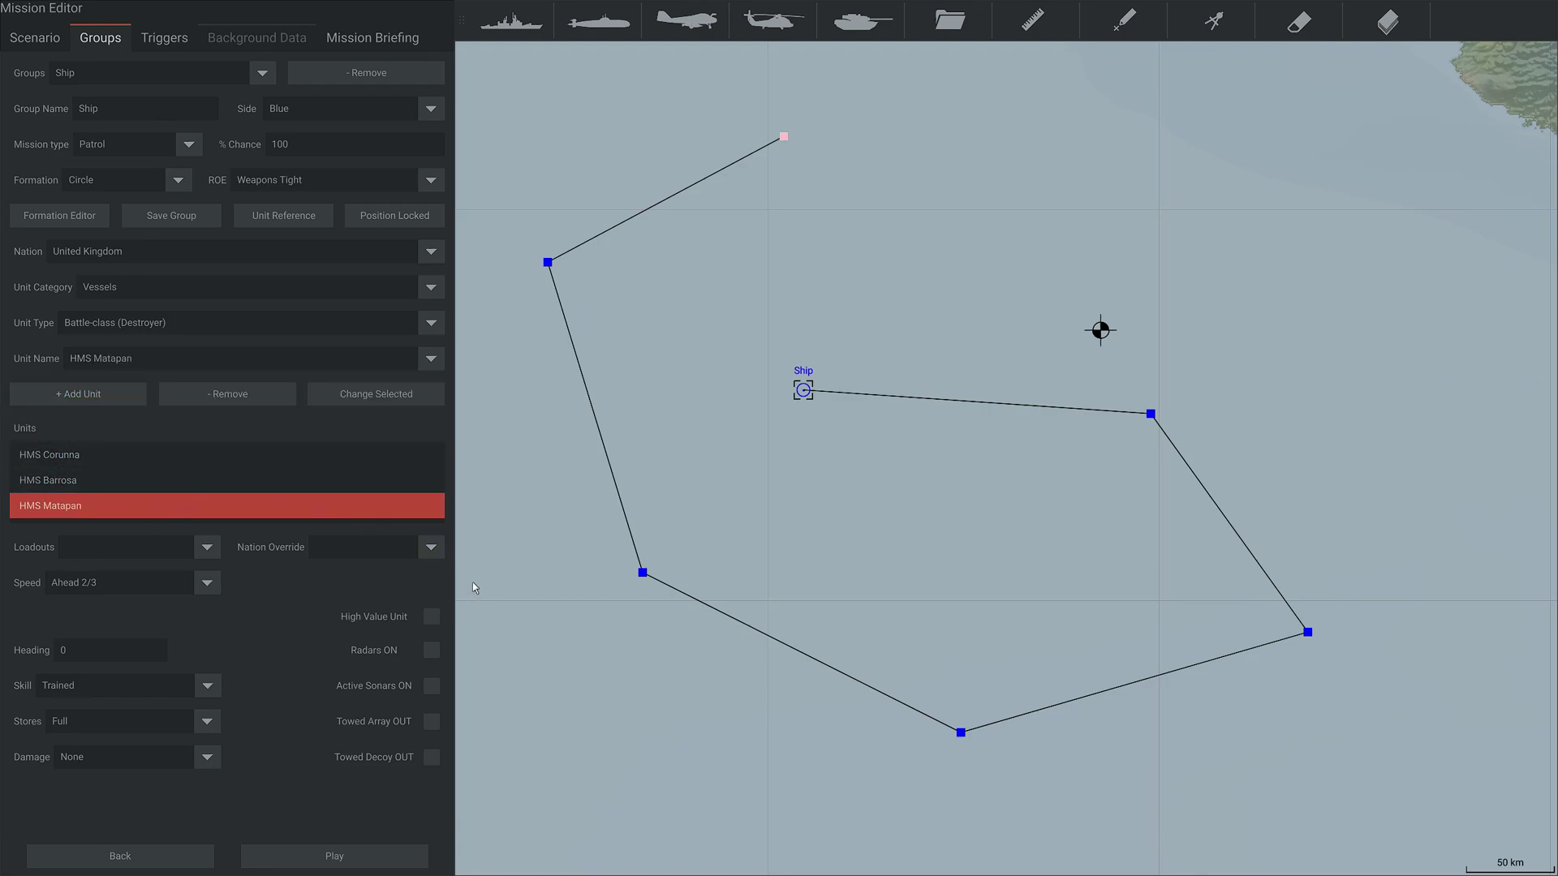
# Space out the formation with HMS Matapan about 3.5 km north and HMS Barrosa about 3.5 km south of HMS Corunna.
pyautogui.click(50, 218)
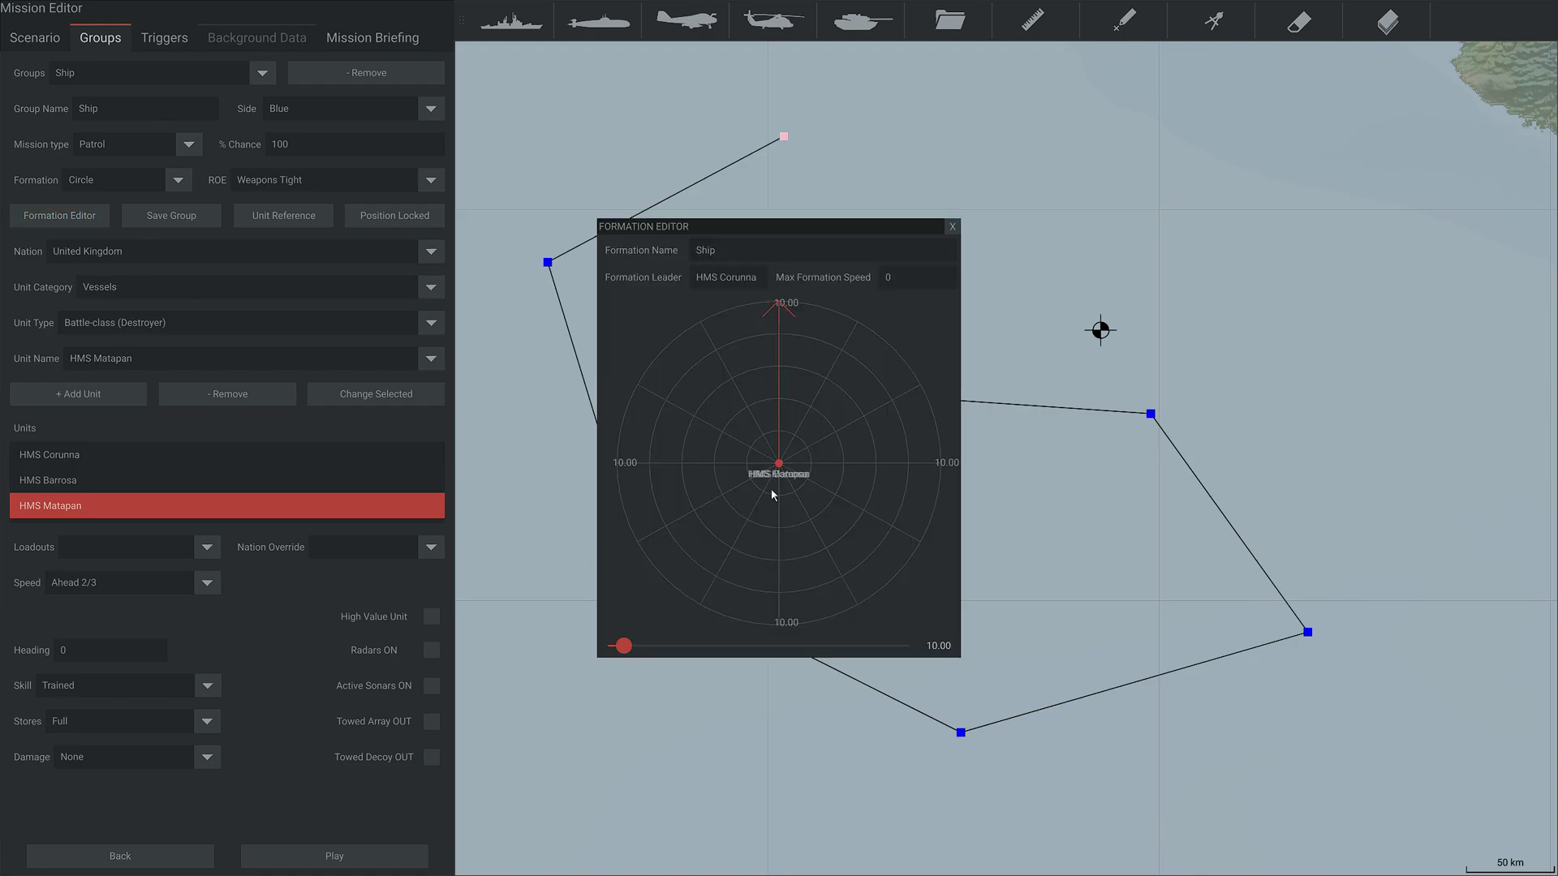
pyautogui.moveTo(781, 464)
pyautogui.mouseDown()
pyautogui.moveTo(777, 431)
pyautogui.moveTo(779, 494)
pyautogui.mouseUp()
pyautogui.click(951, 228)
pyautogui.scroll(6, 821, 483)
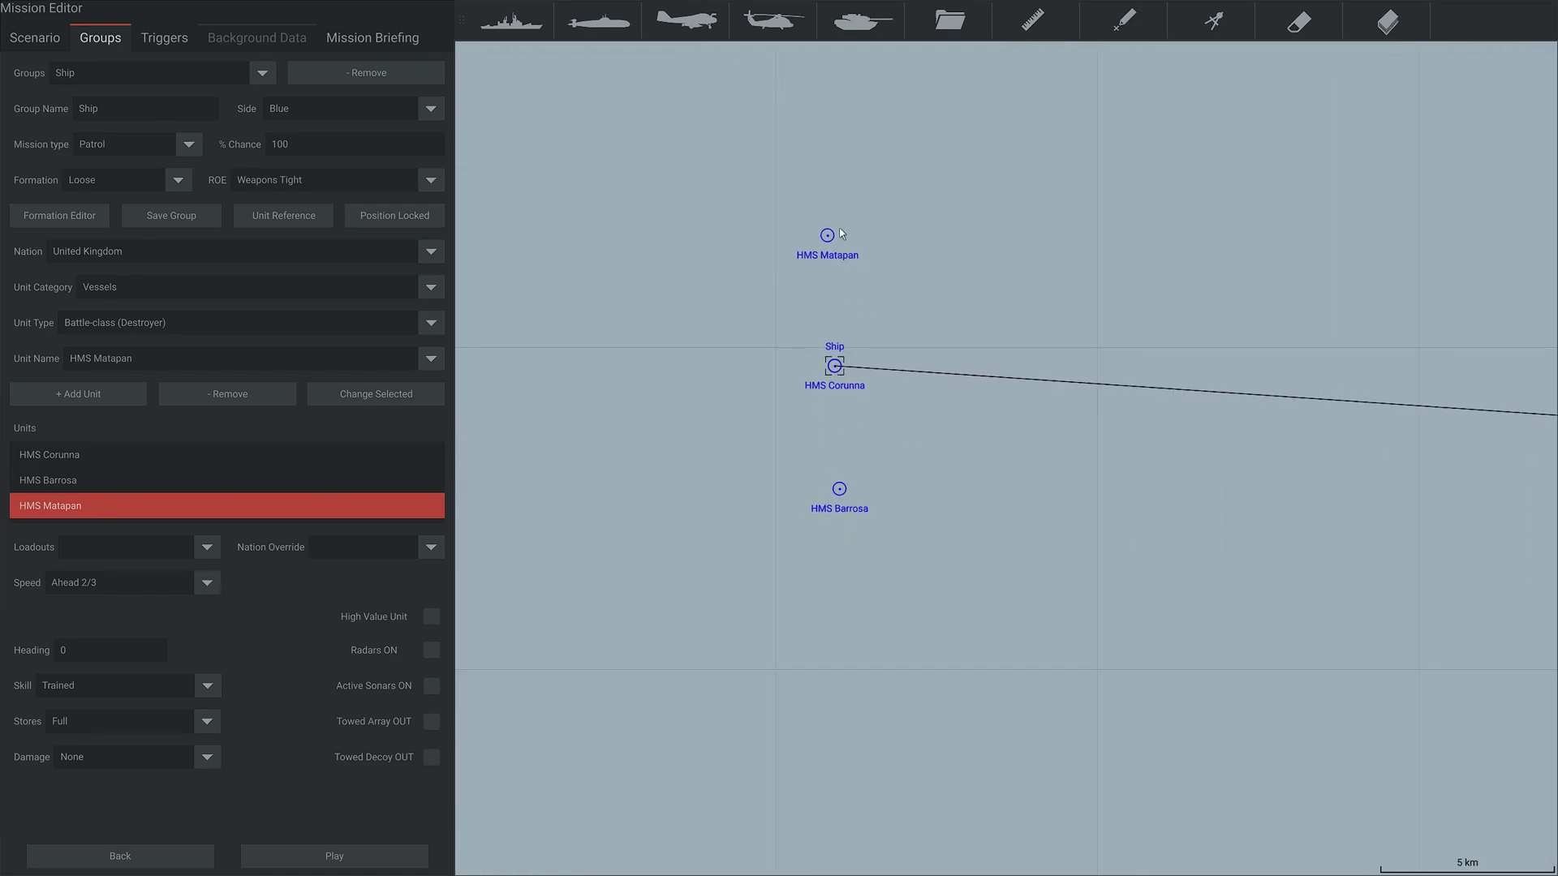
pyautogui.scroll(-5, 881, 445)
pyautogui.scroll(3, 885, 438)
pyautogui.scroll(-3, 863, 437)
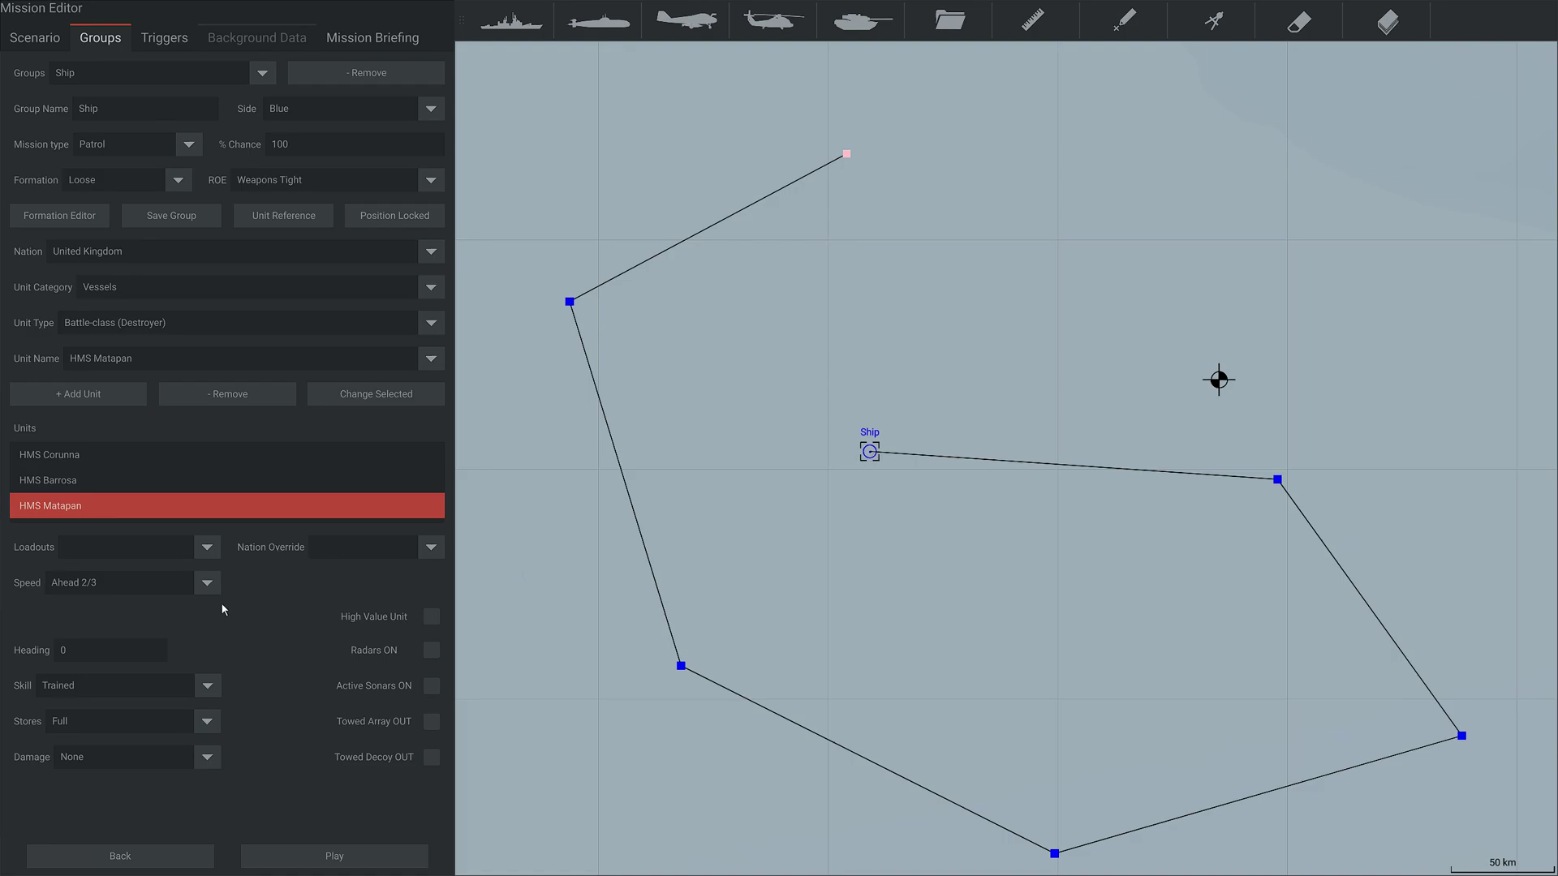
# Set the nation override of HMS Matapan to Canada.
pyautogui.click(207, 547)
pyautogui.click(432, 549)
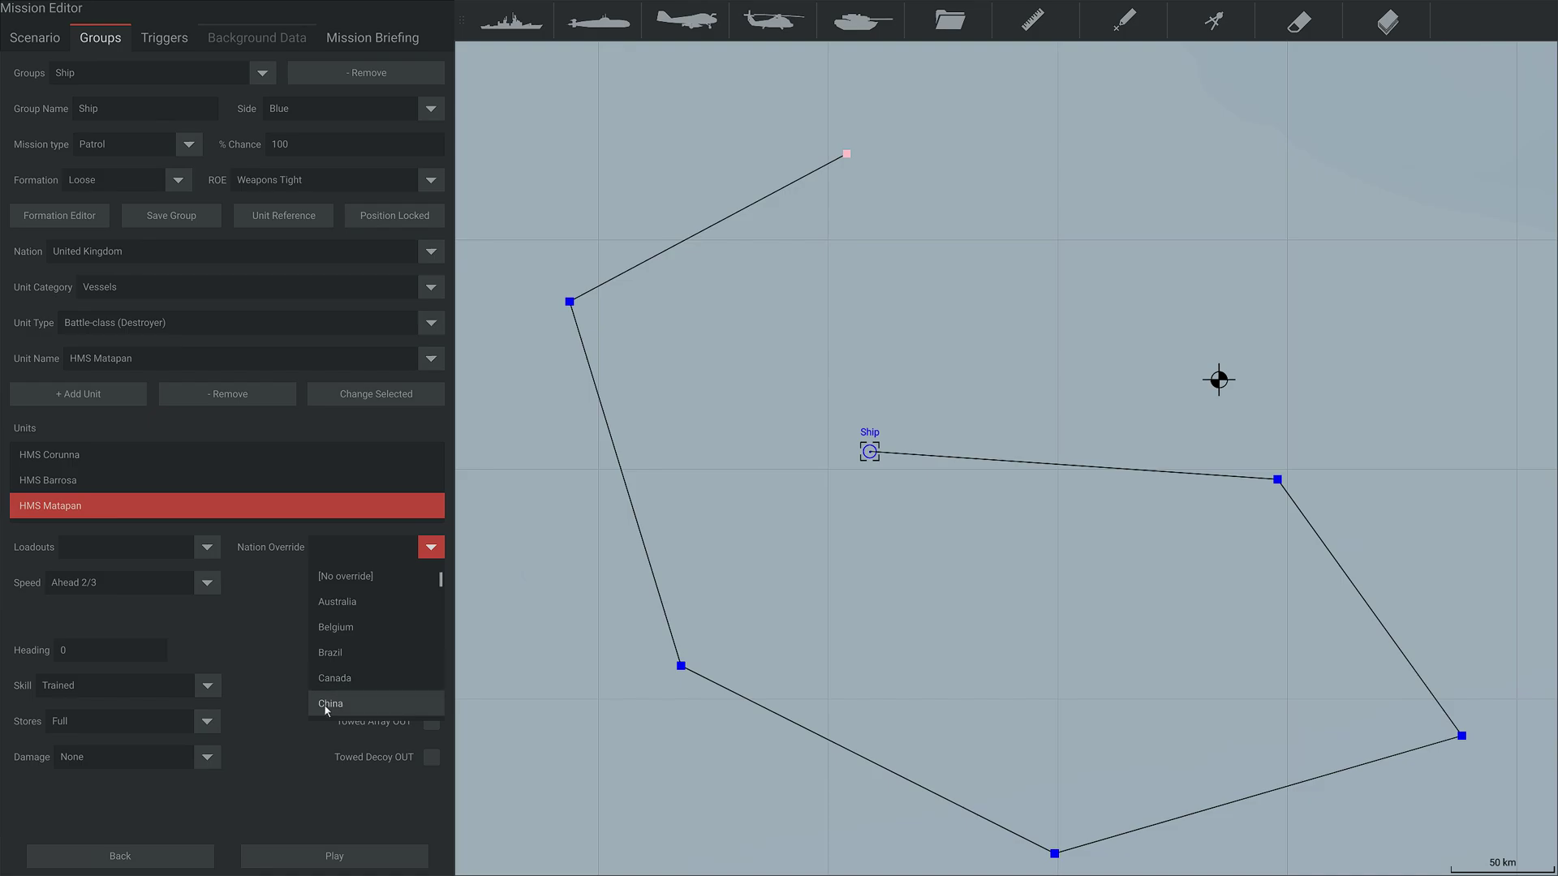
pyautogui.click(357, 678)
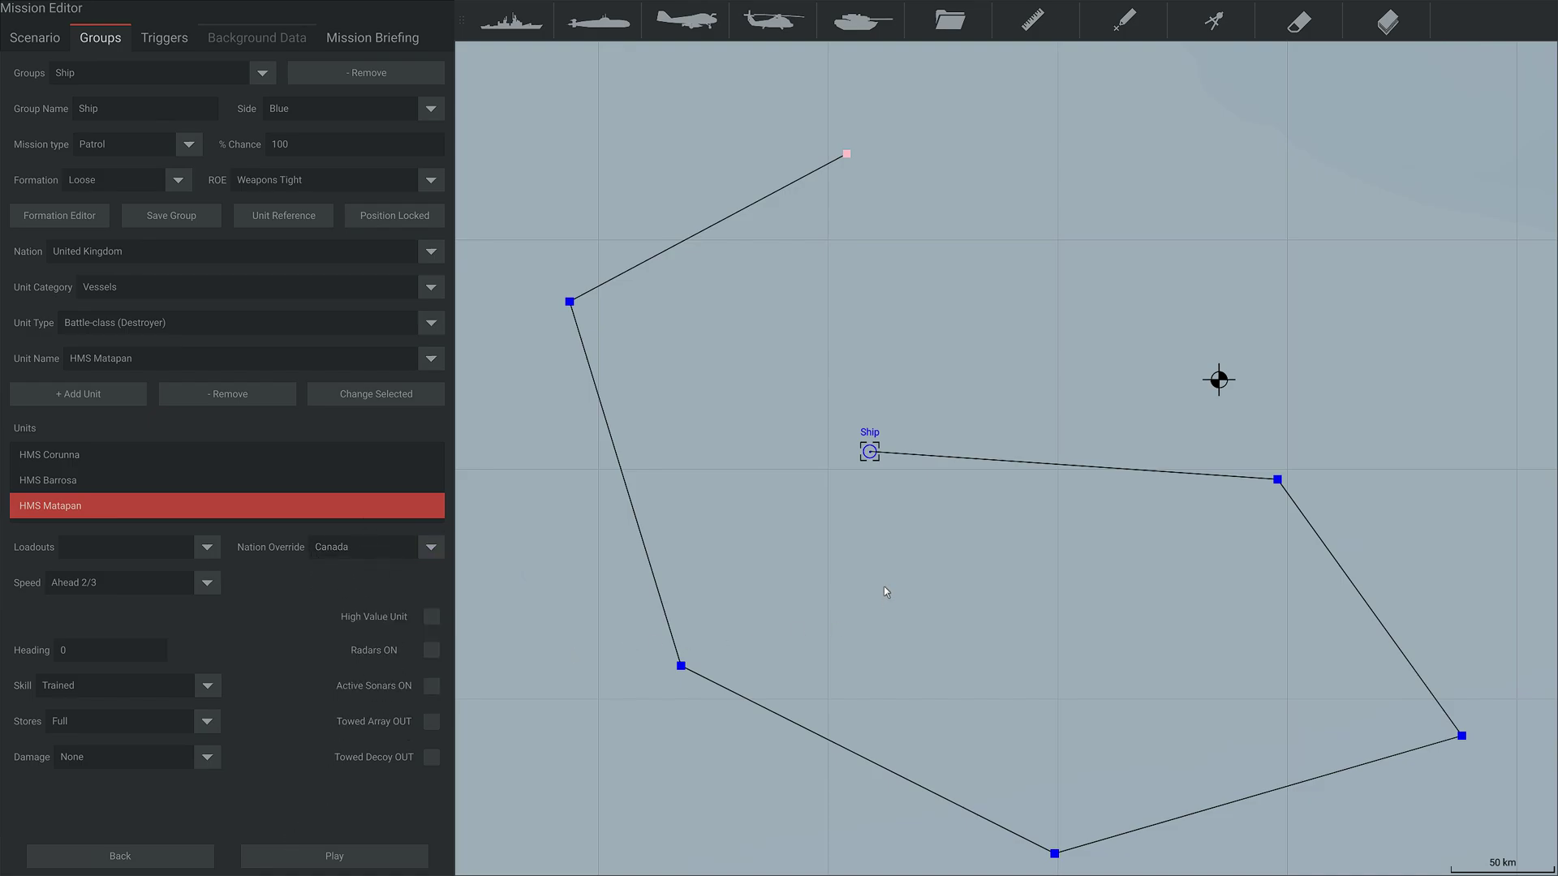
pyautogui.moveTo(803, 616); pyautogui.dragTo(730, 539)
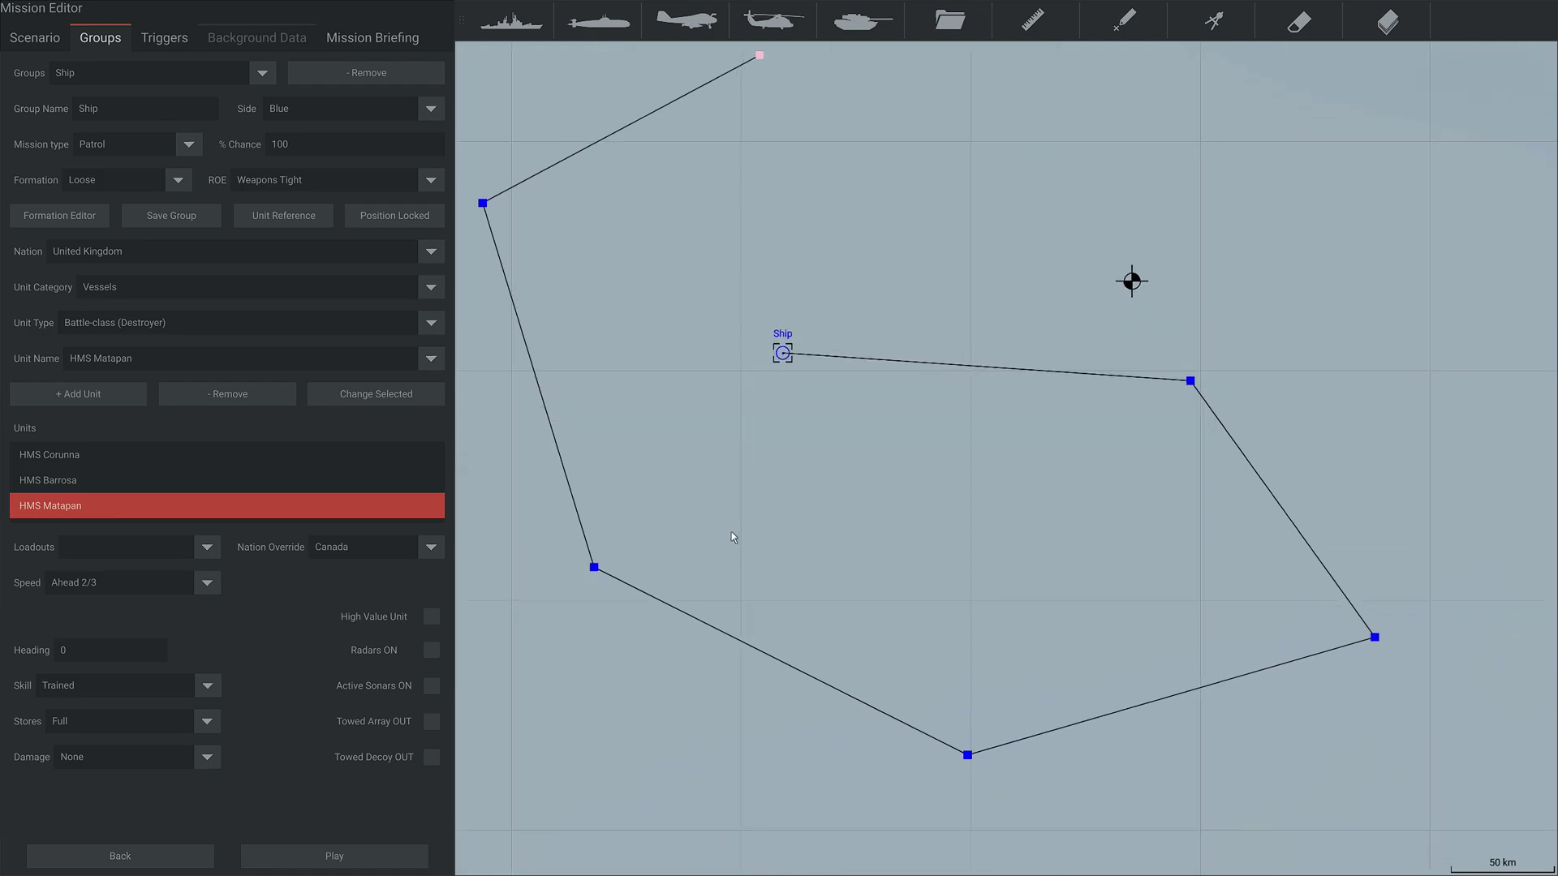
# Review the available speed, skill, stores and damage options for HMS Matapan without changing them.
pyautogui.click(213, 589)
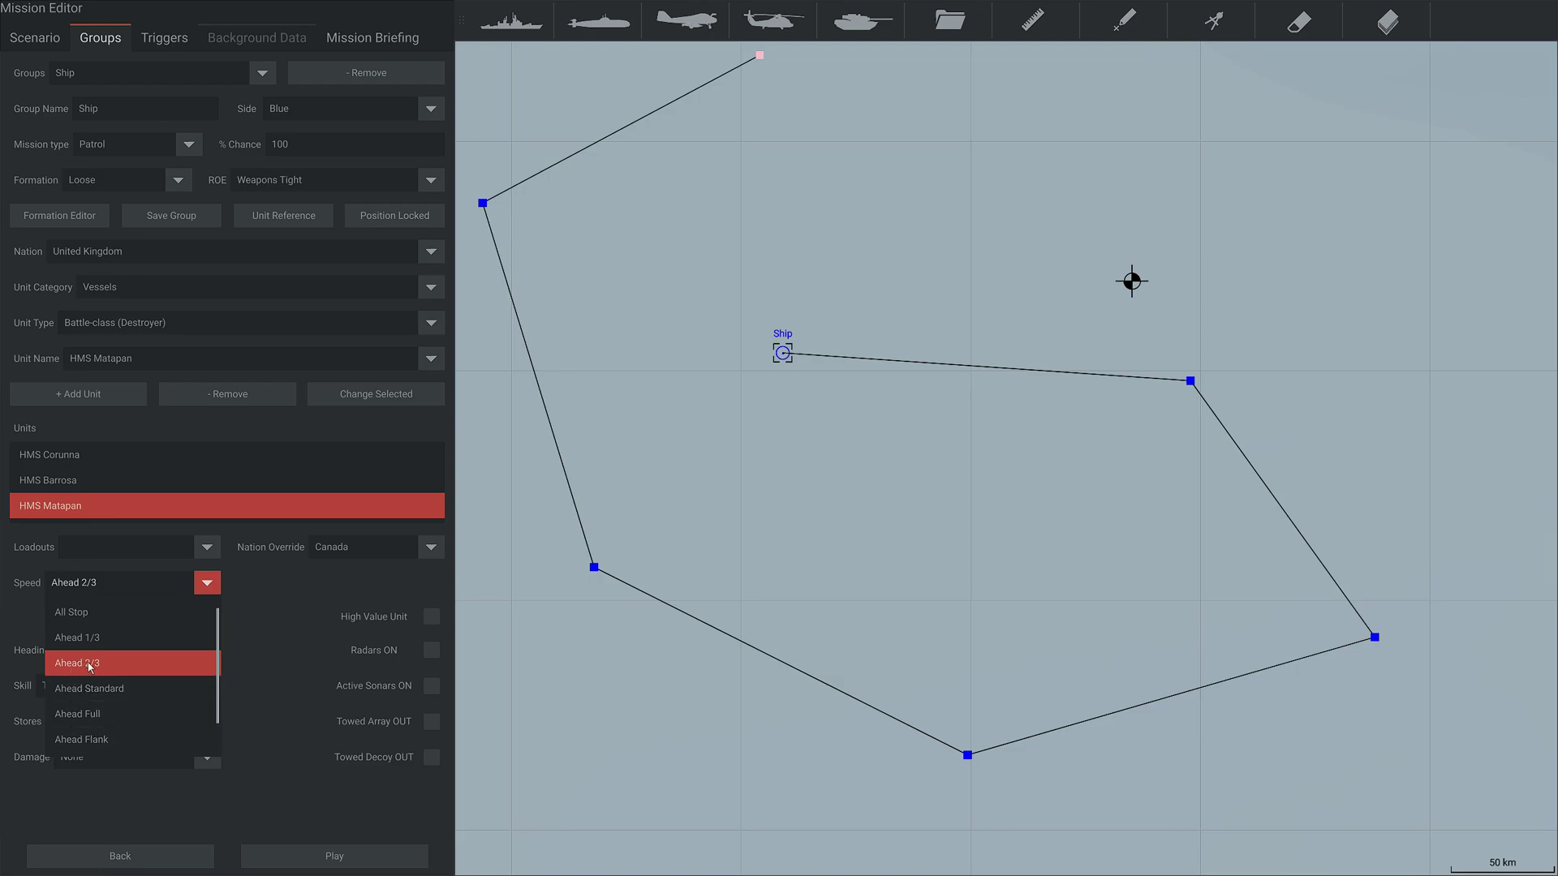
pyautogui.click(182, 663)
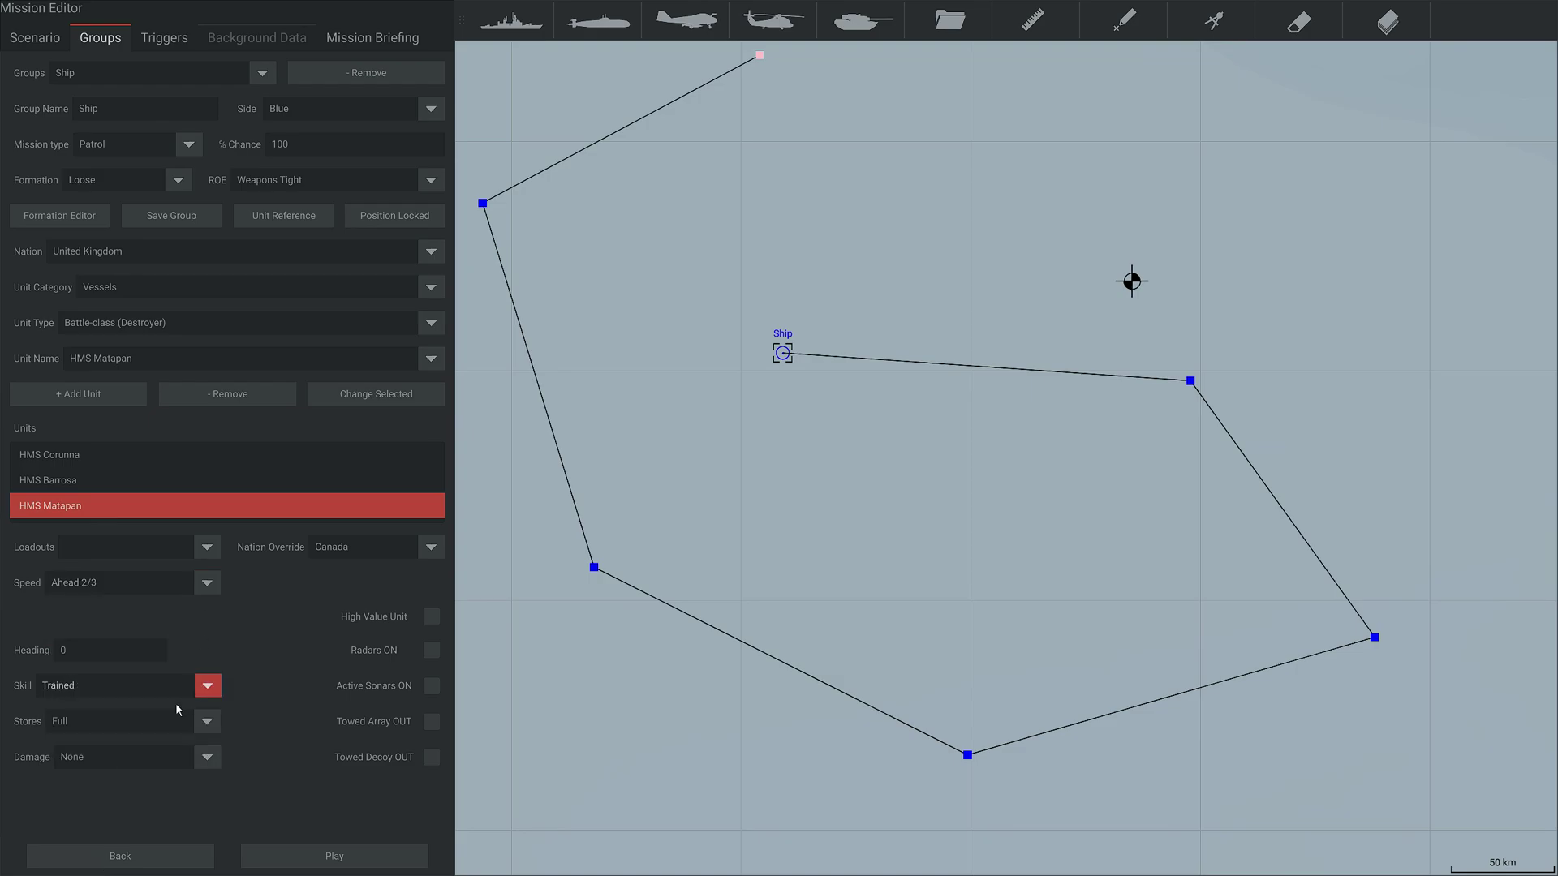
pyautogui.click(213, 584)
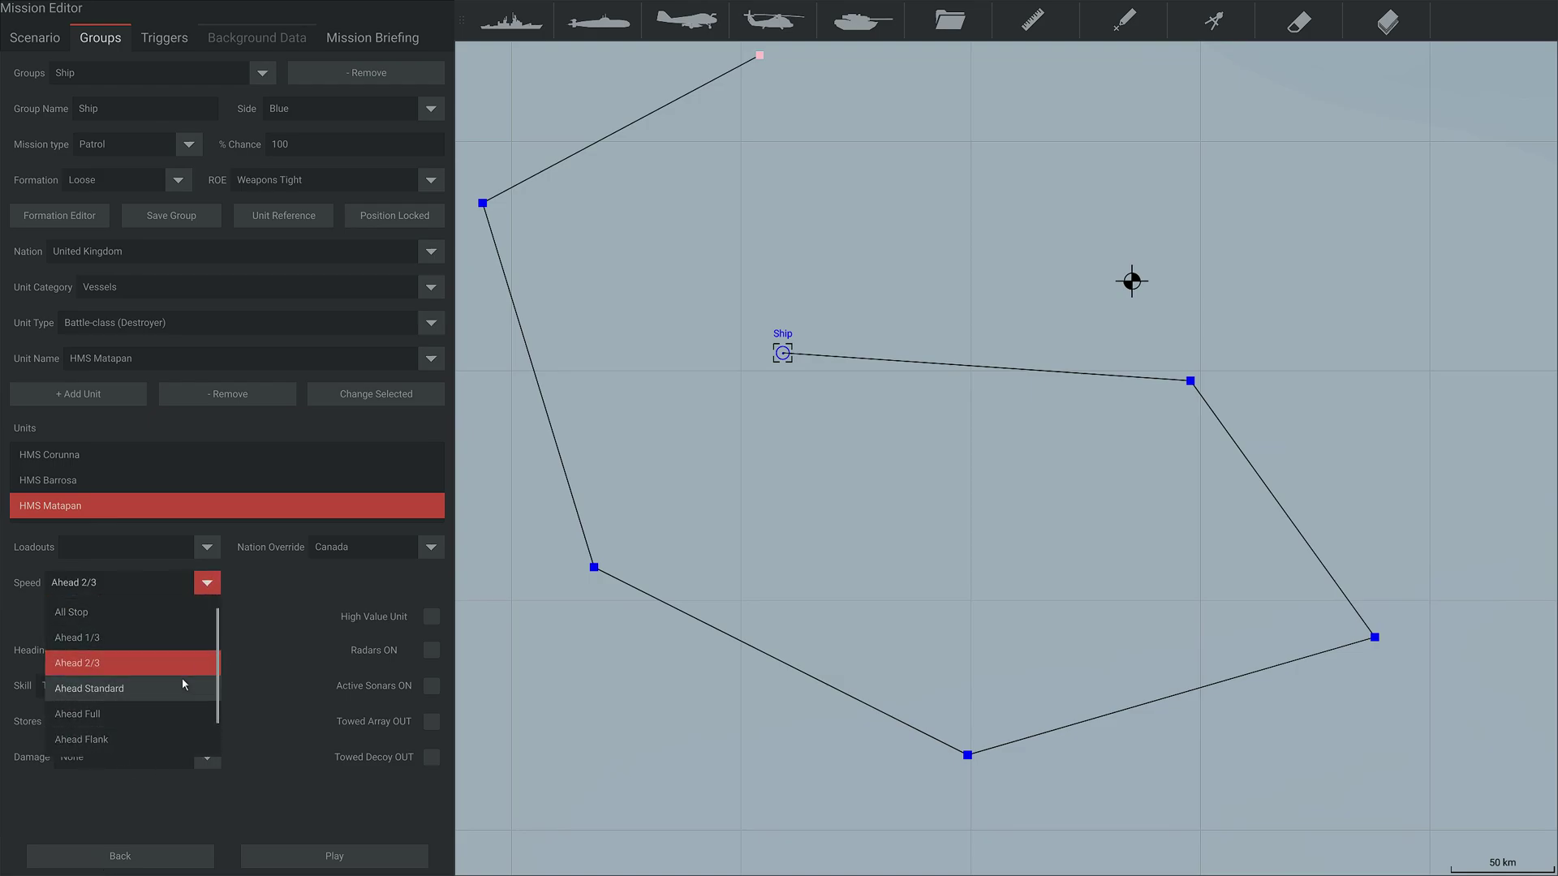
pyautogui.click(213, 586)
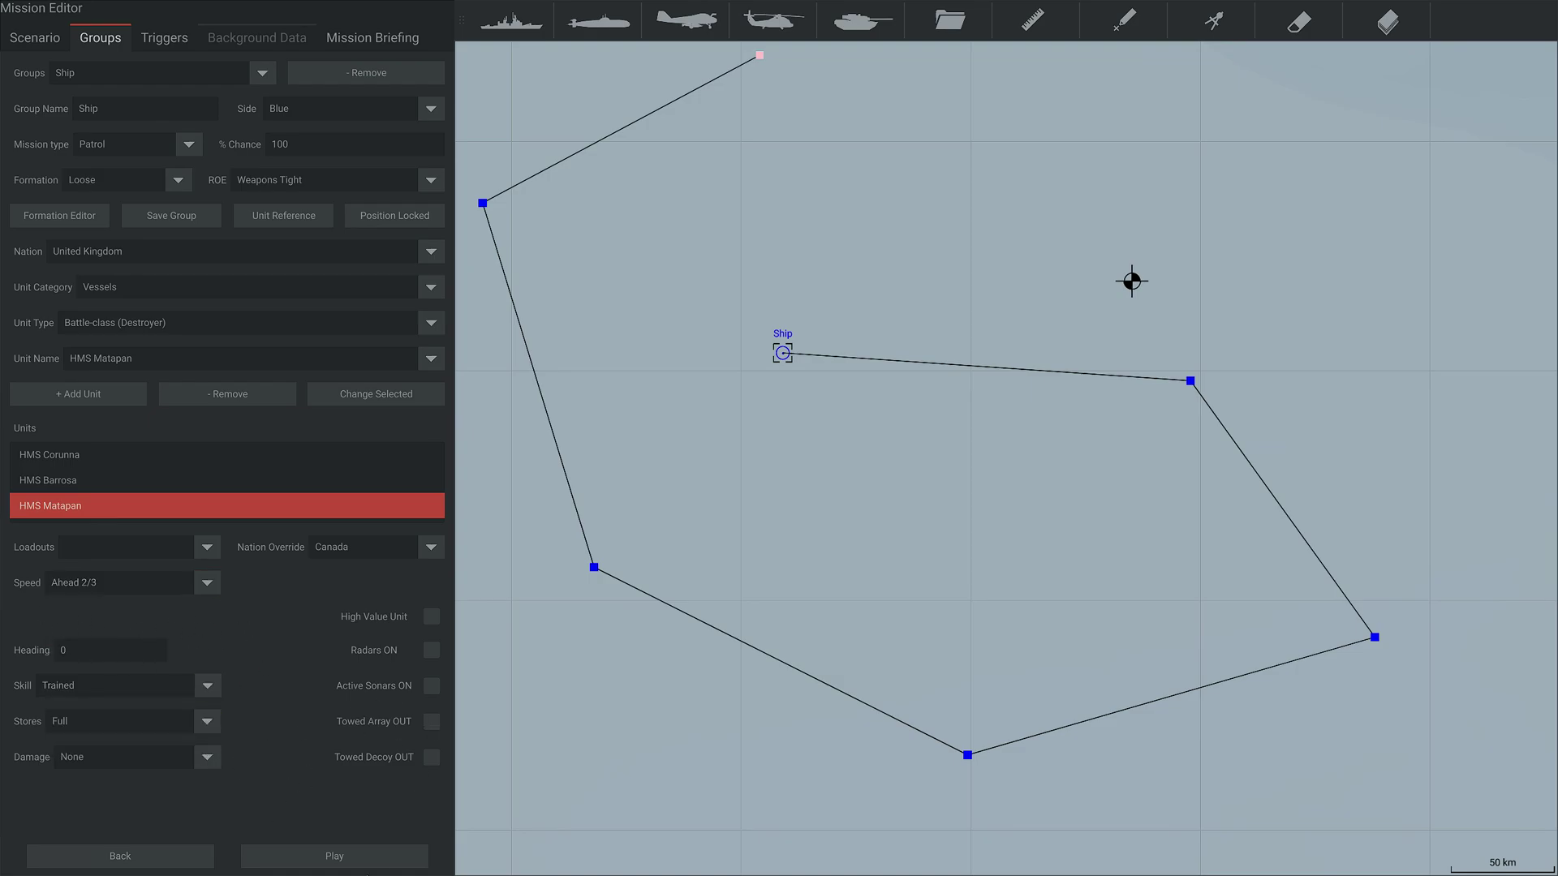
pyautogui.click(209, 689)
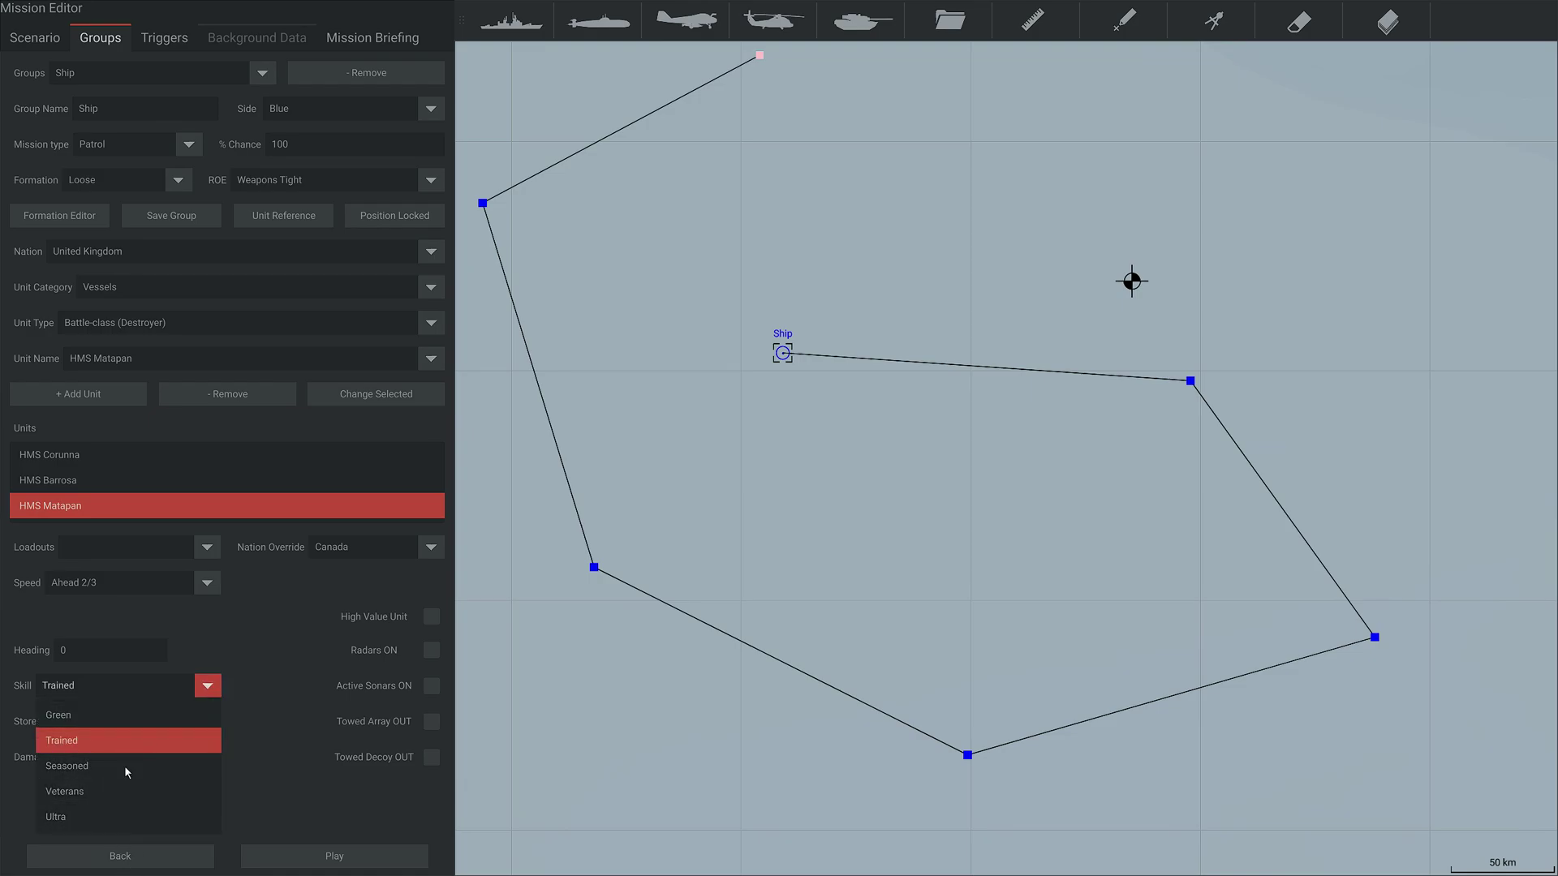
pyautogui.click(207, 687)
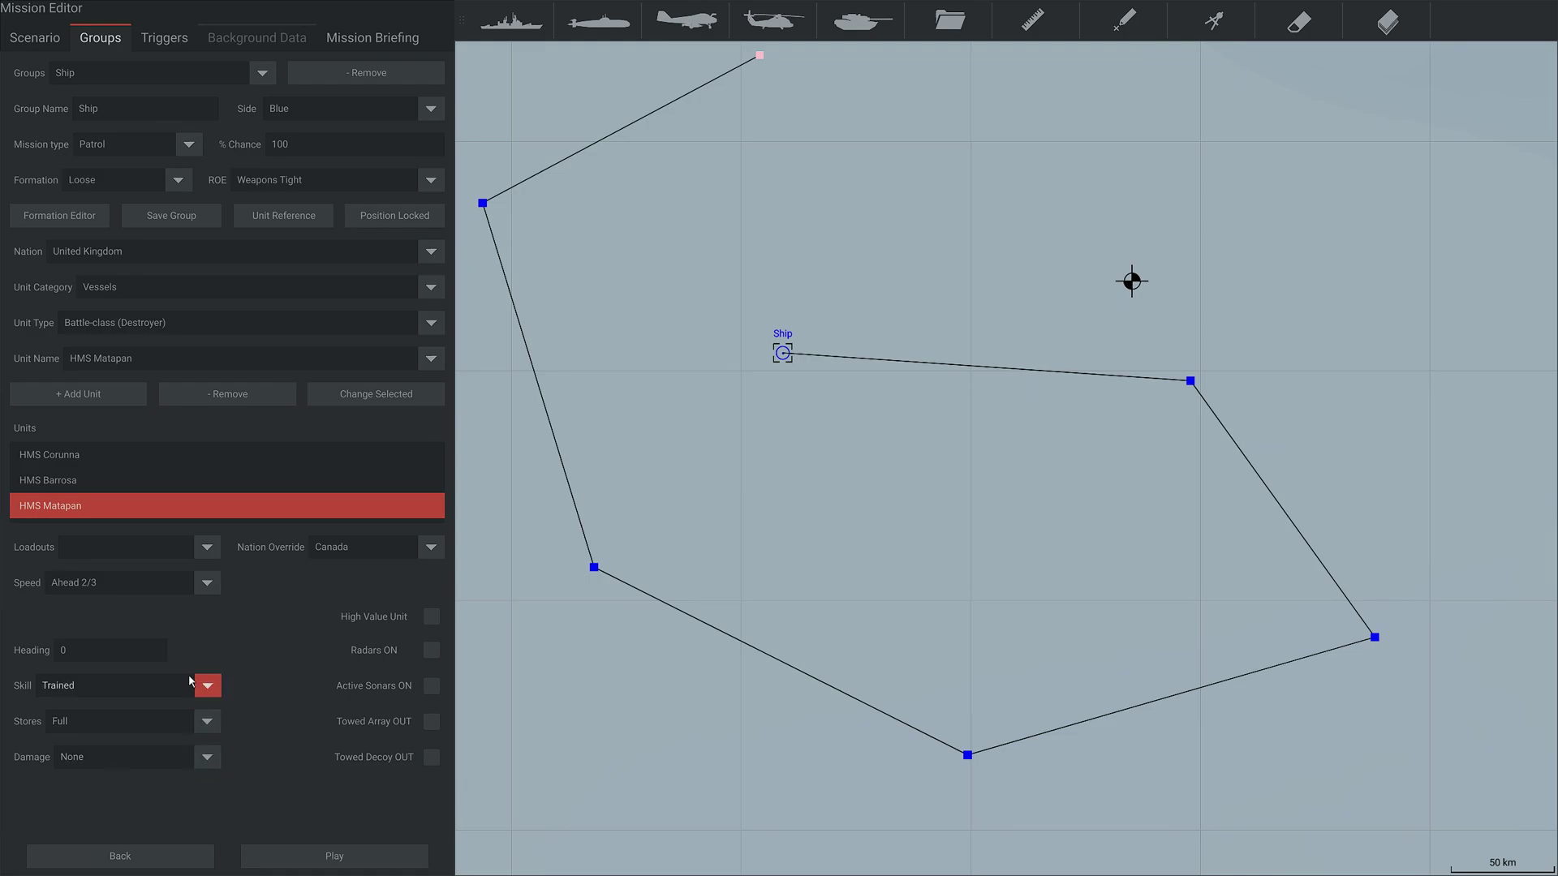
pyautogui.click(205, 730)
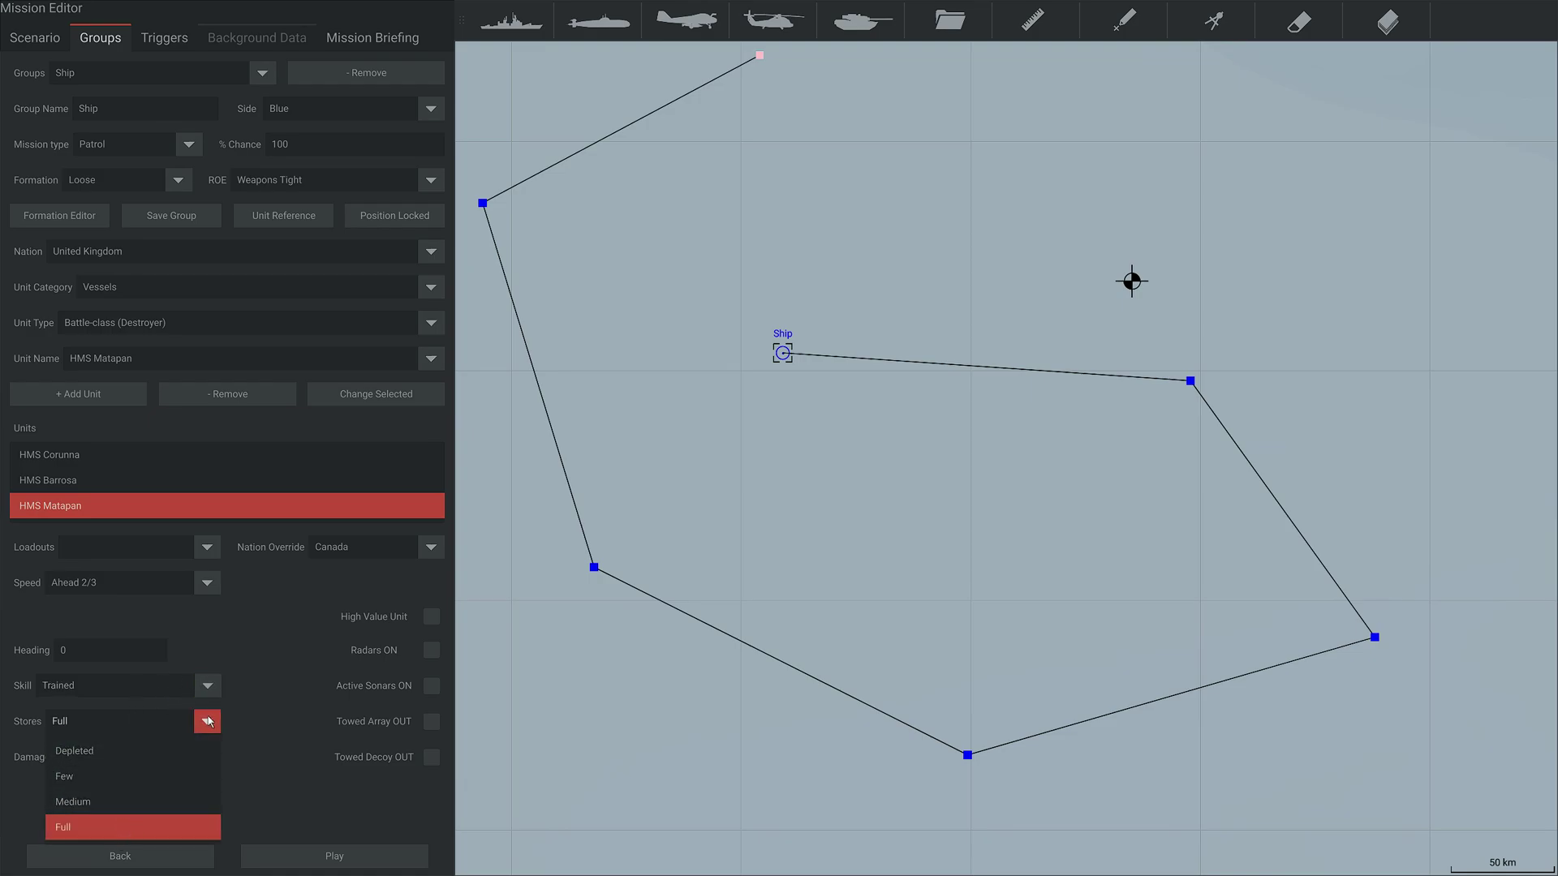
pyautogui.click(122, 826)
pyautogui.click(106, 756)
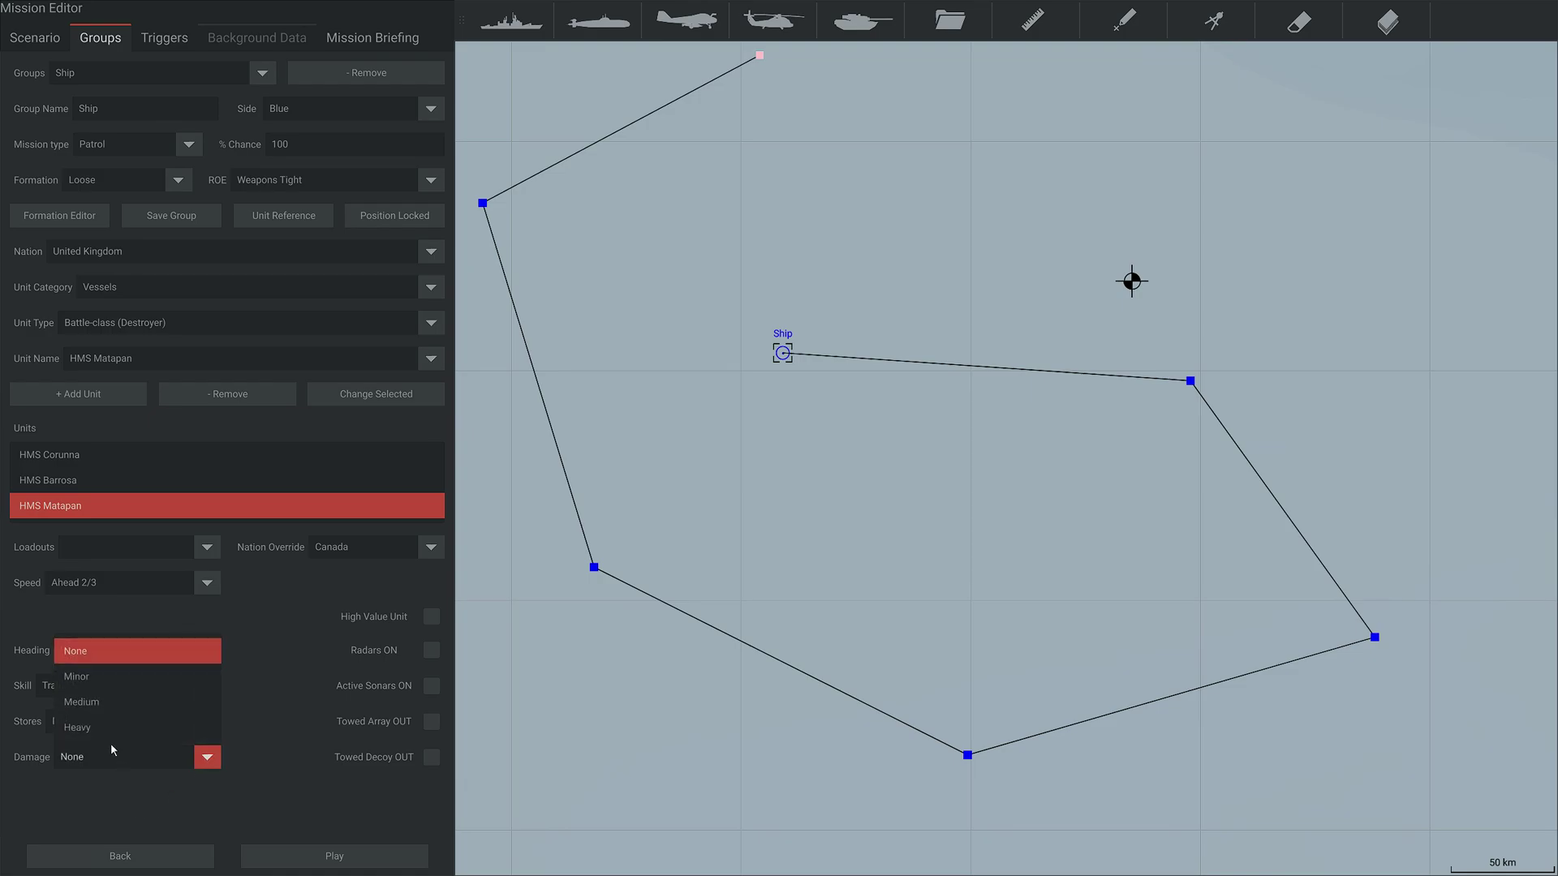
pyautogui.click(164, 655)
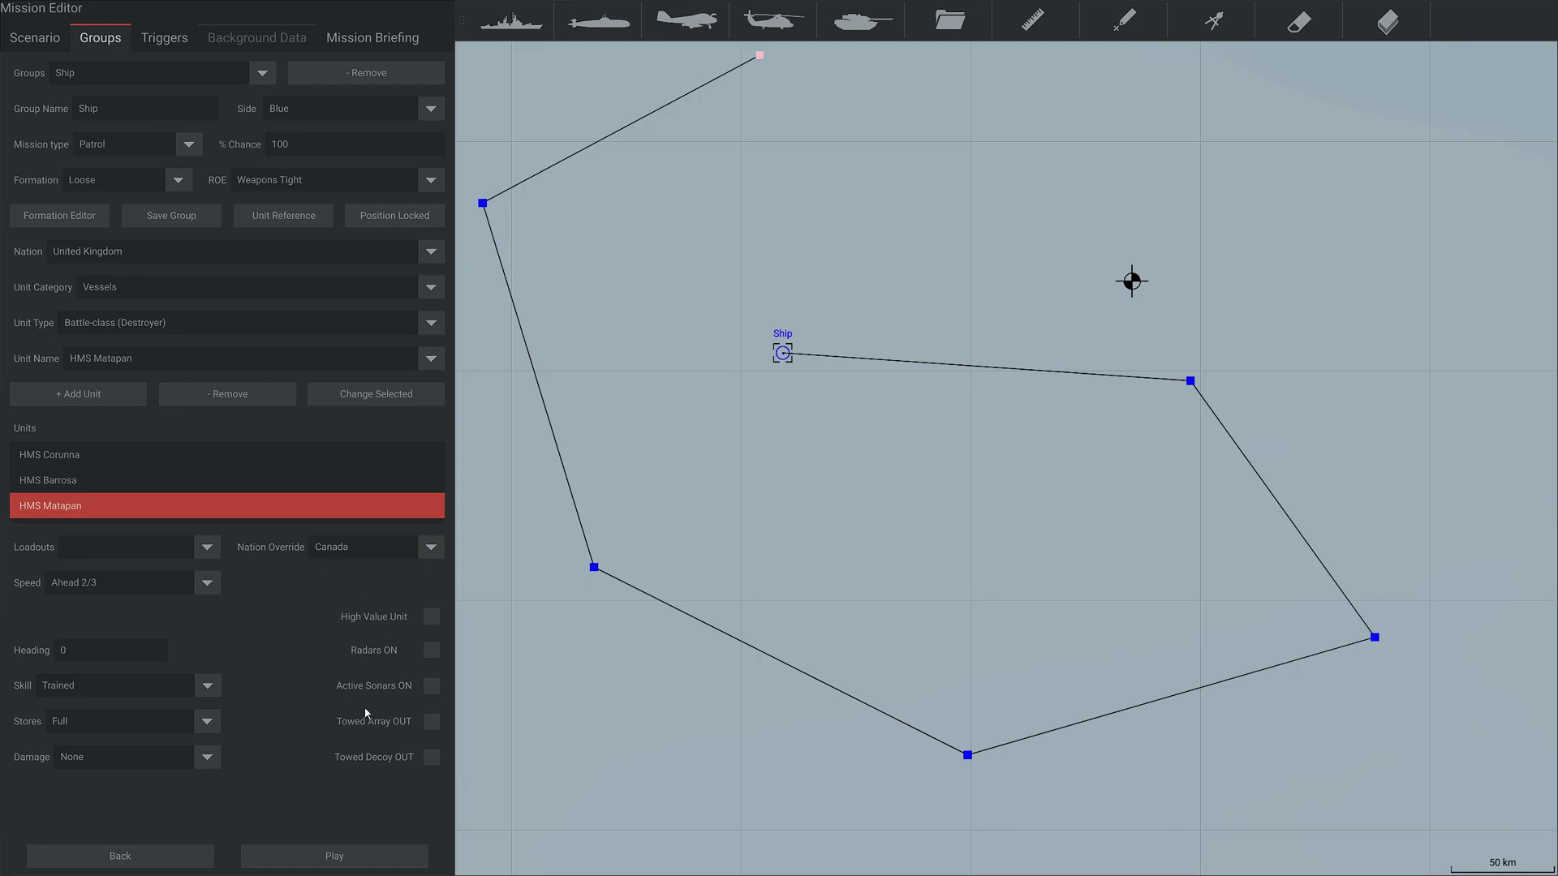
# Try the High Value Unit setting on HMS Matapan and leave it off.
pyautogui.doubleClick(430, 617)
pyautogui.click(430, 618)
pyautogui.click(431, 616)
pyautogui.click(431, 617)
pyautogui.click(431, 618)
pyautogui.click(431, 619)
pyautogui.click(432, 617)
# Turn on the radars and active sonars of HMS Matapan and set its towed array out.
pyautogui.click(432, 650)
pyautogui.click(432, 650)
pyautogui.click(432, 686)
pyautogui.click(431, 650)
pyautogui.click(431, 721)
# Place a submarine group north-east of the Ship group, add one Daphné-class (Patrol Submarine), and give it a waypoint to the south-east.
pyautogui.scroll(-3, 881, 391)
pyautogui.scroll(4, 794, 410)
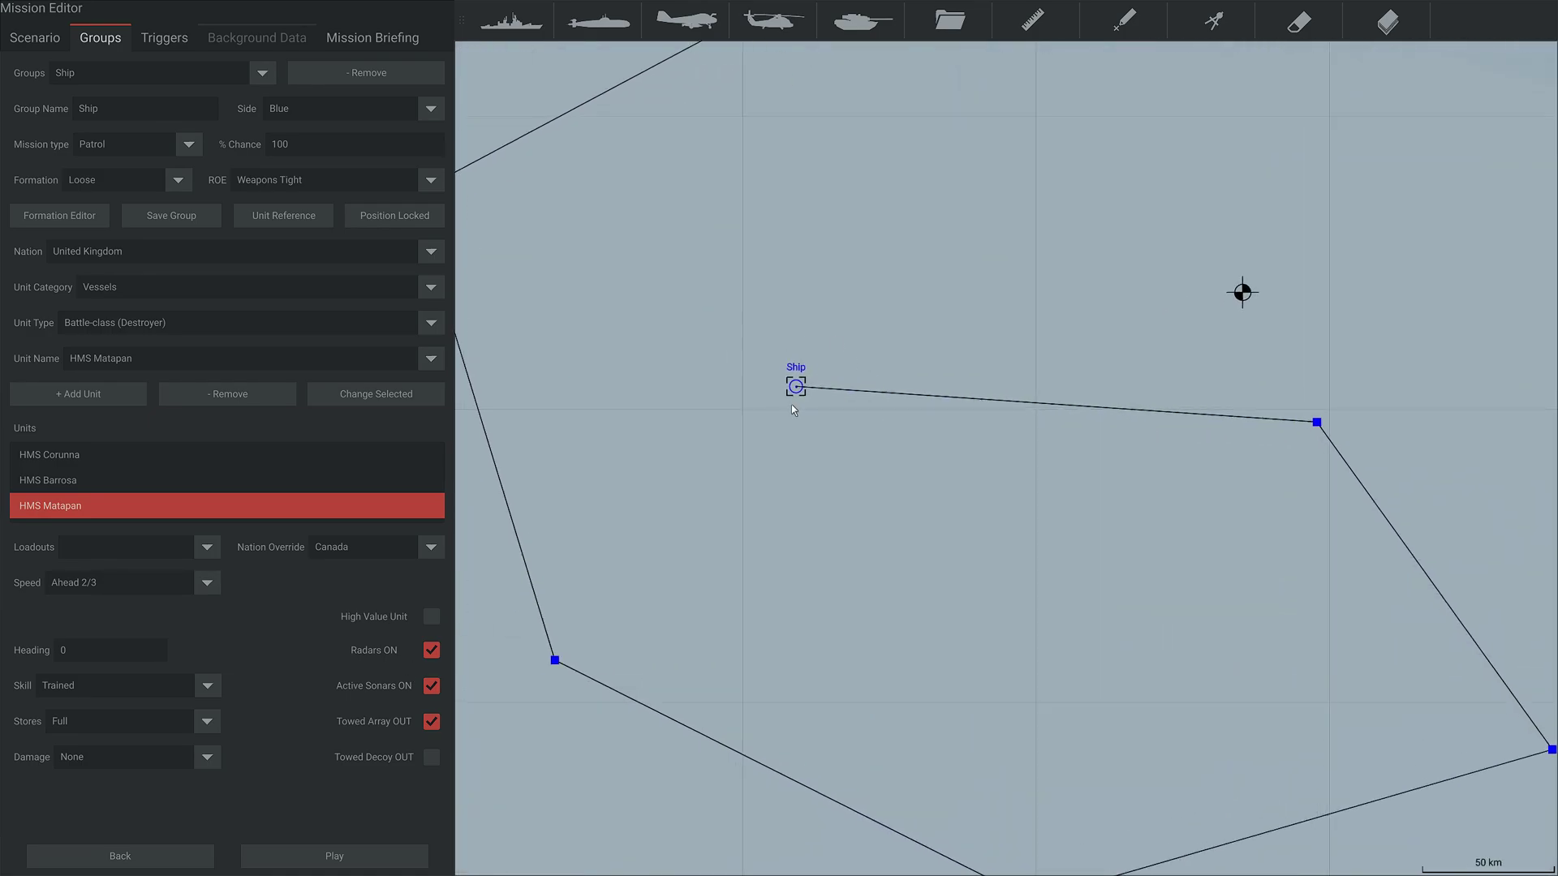
pyautogui.scroll(-2, 794, 410)
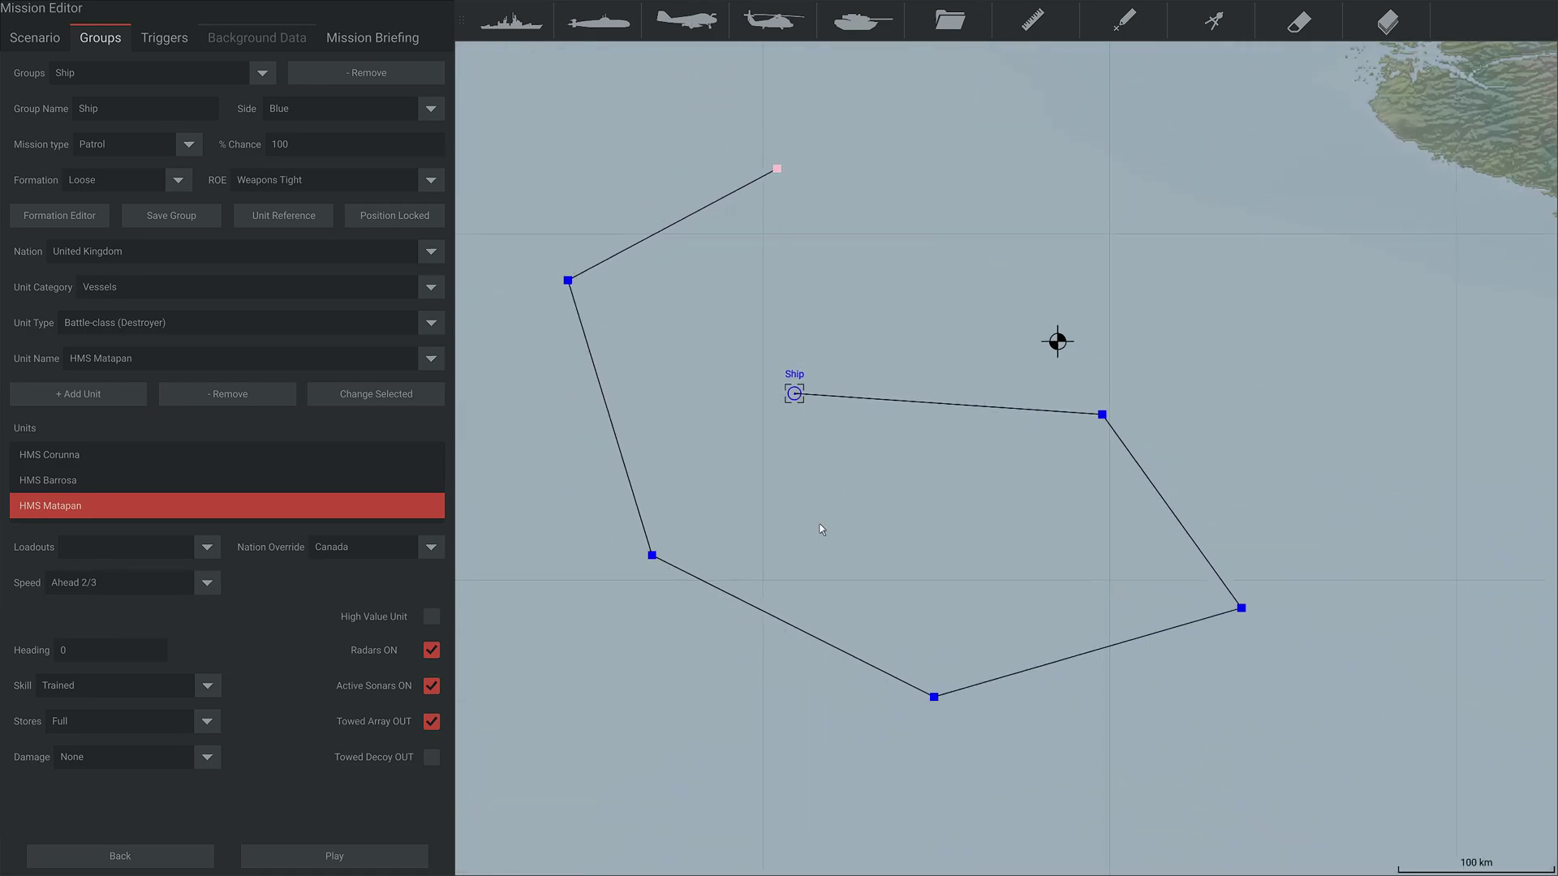
pyautogui.moveTo(598, 20); pyautogui.dragTo(869, 276)
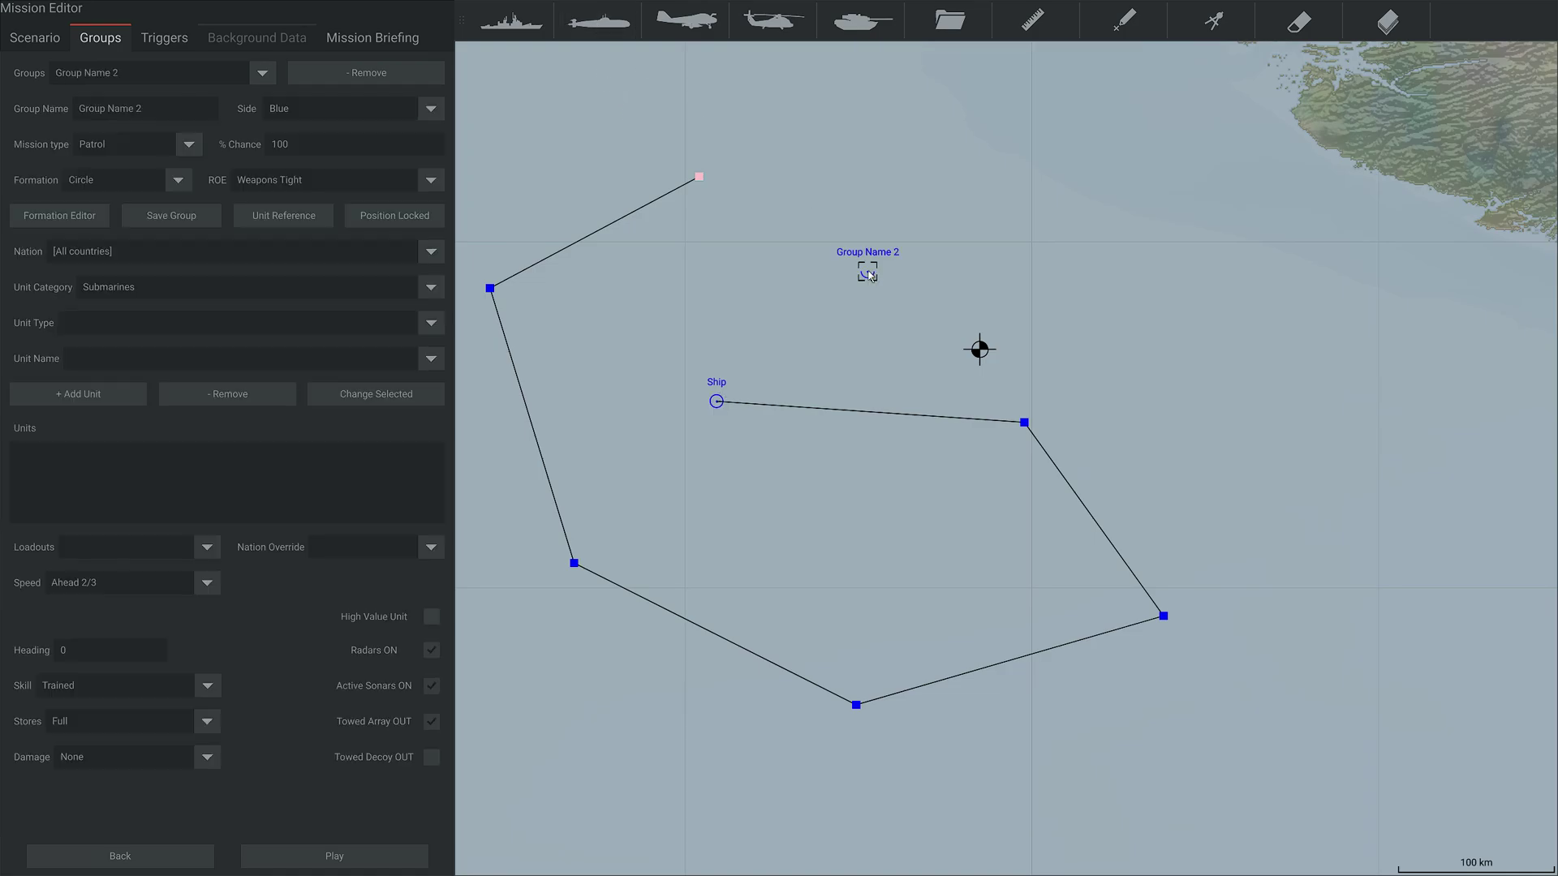
pyautogui.click(431, 324)
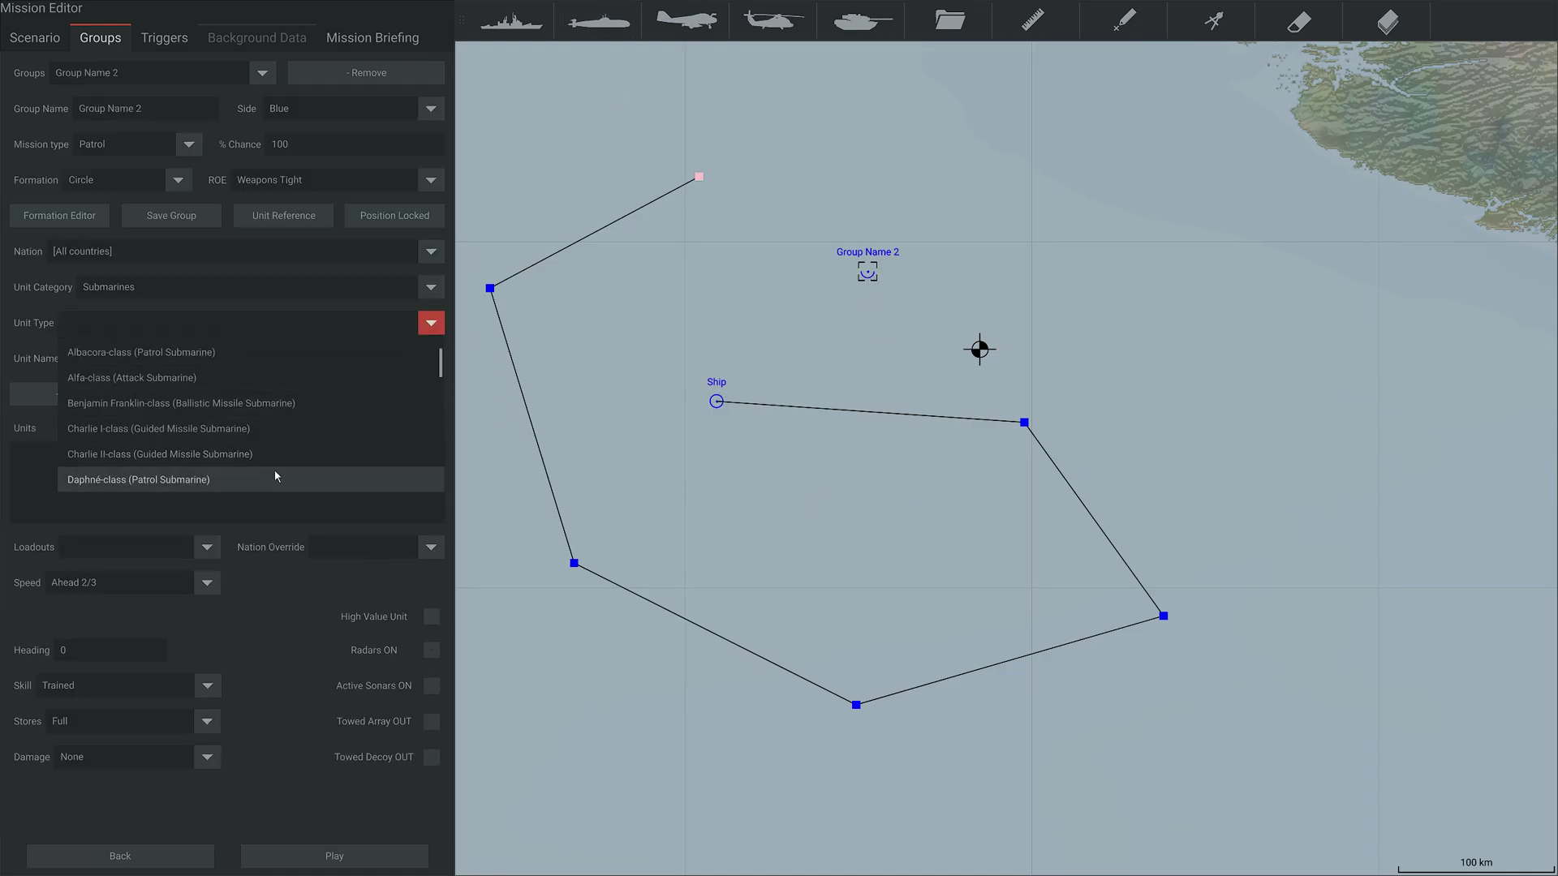
pyautogui.click(274, 477)
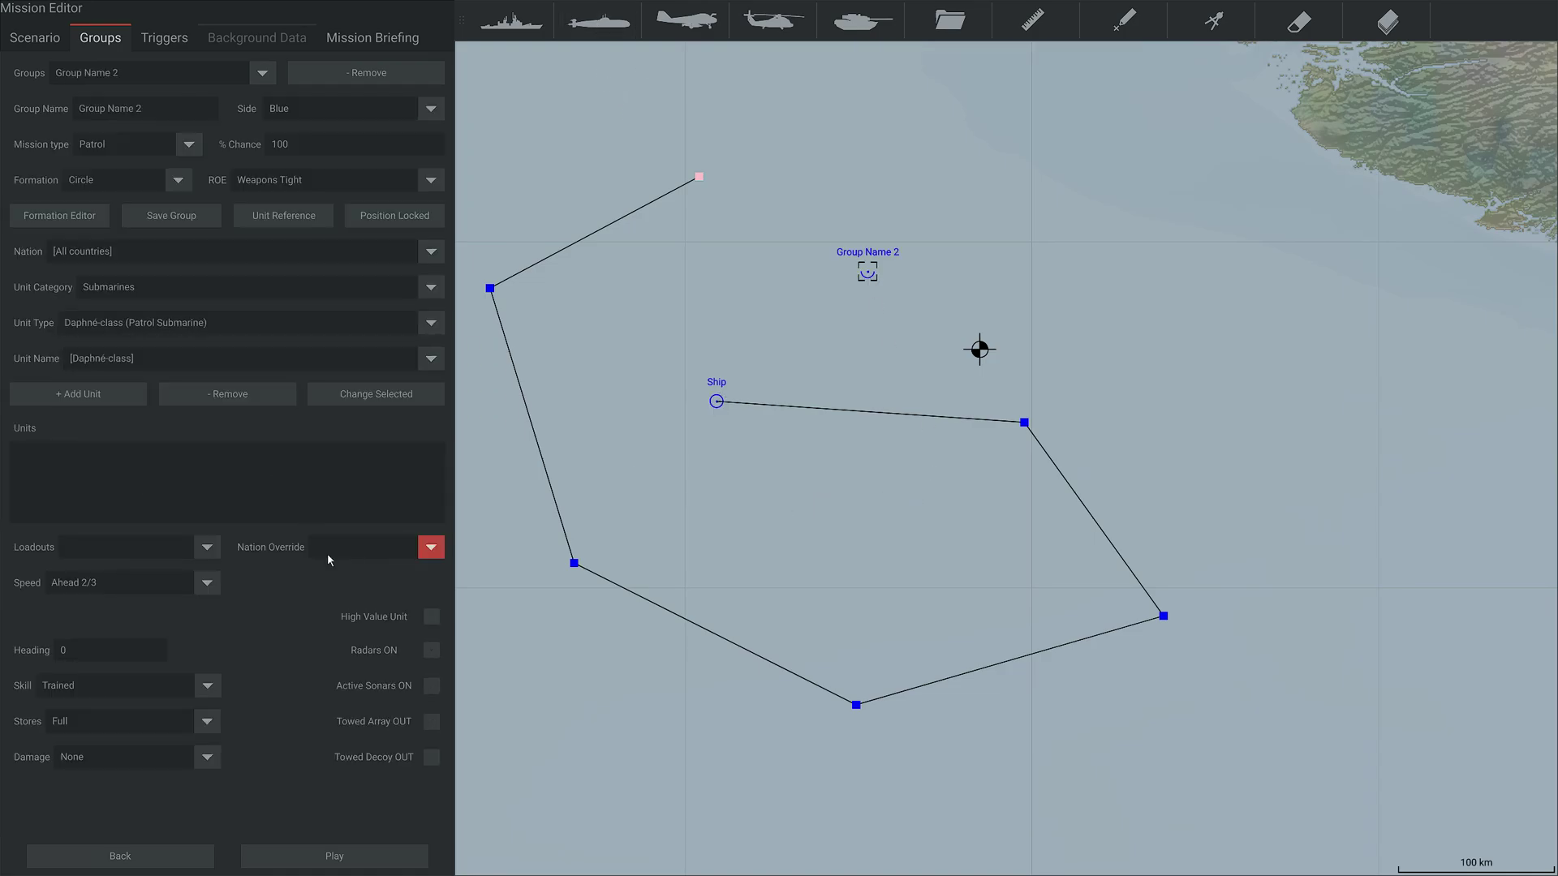
pyautogui.click(78, 393)
pyautogui.click(1095, 342)
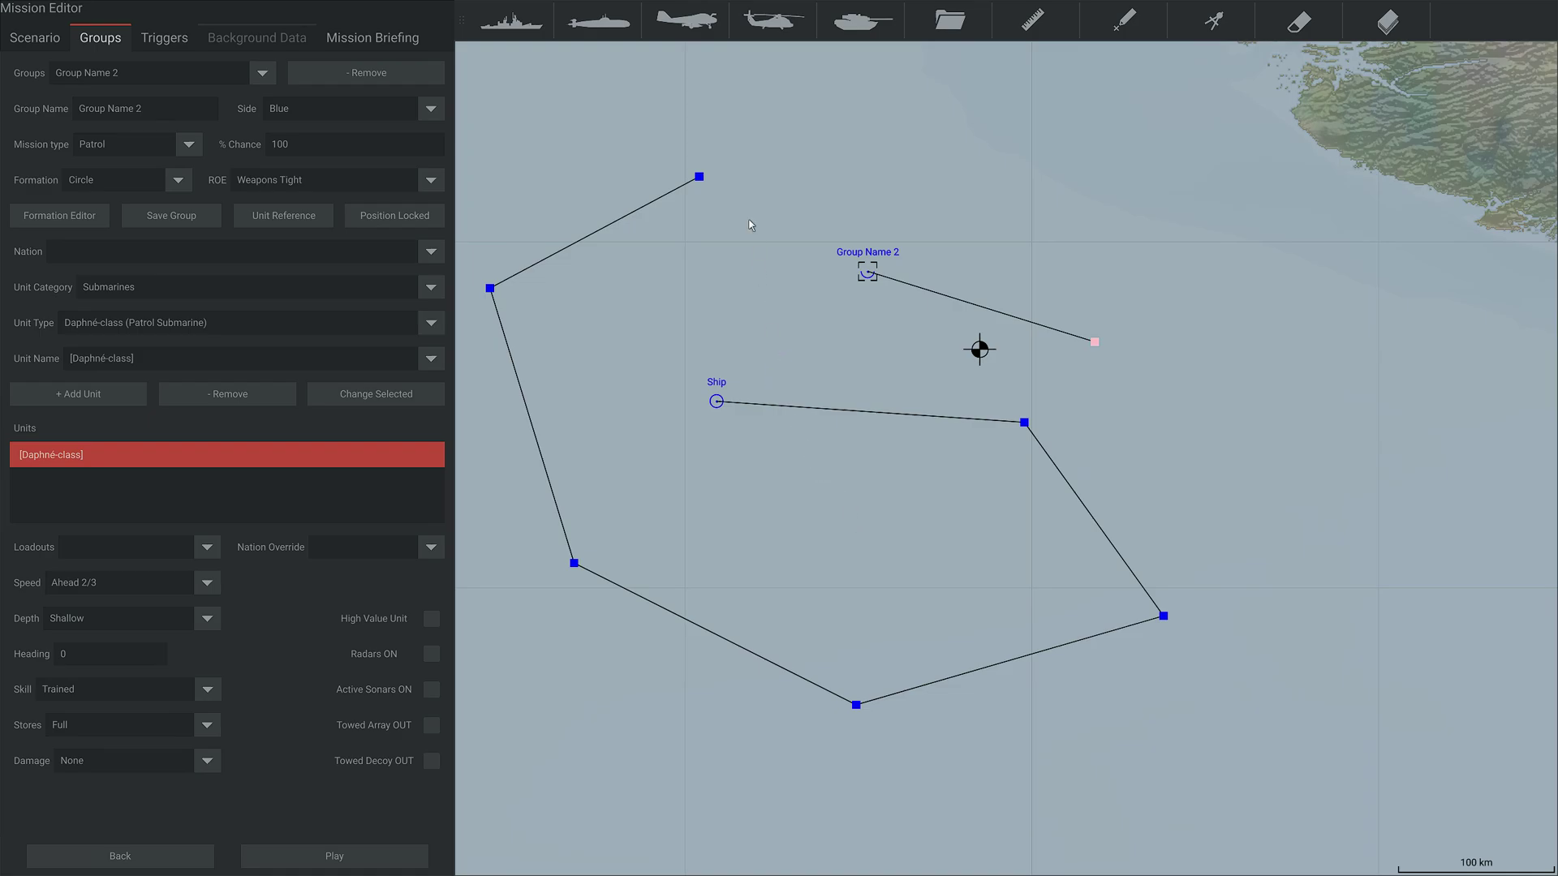
# Place an aircraft group south-west of the patrol route with a waypoint to its south-east, and assign it the F-14A (Fighter).
pyautogui.click(687, 20)
pyautogui.moveTo(639, 740); pyautogui.dragTo(721, 513)
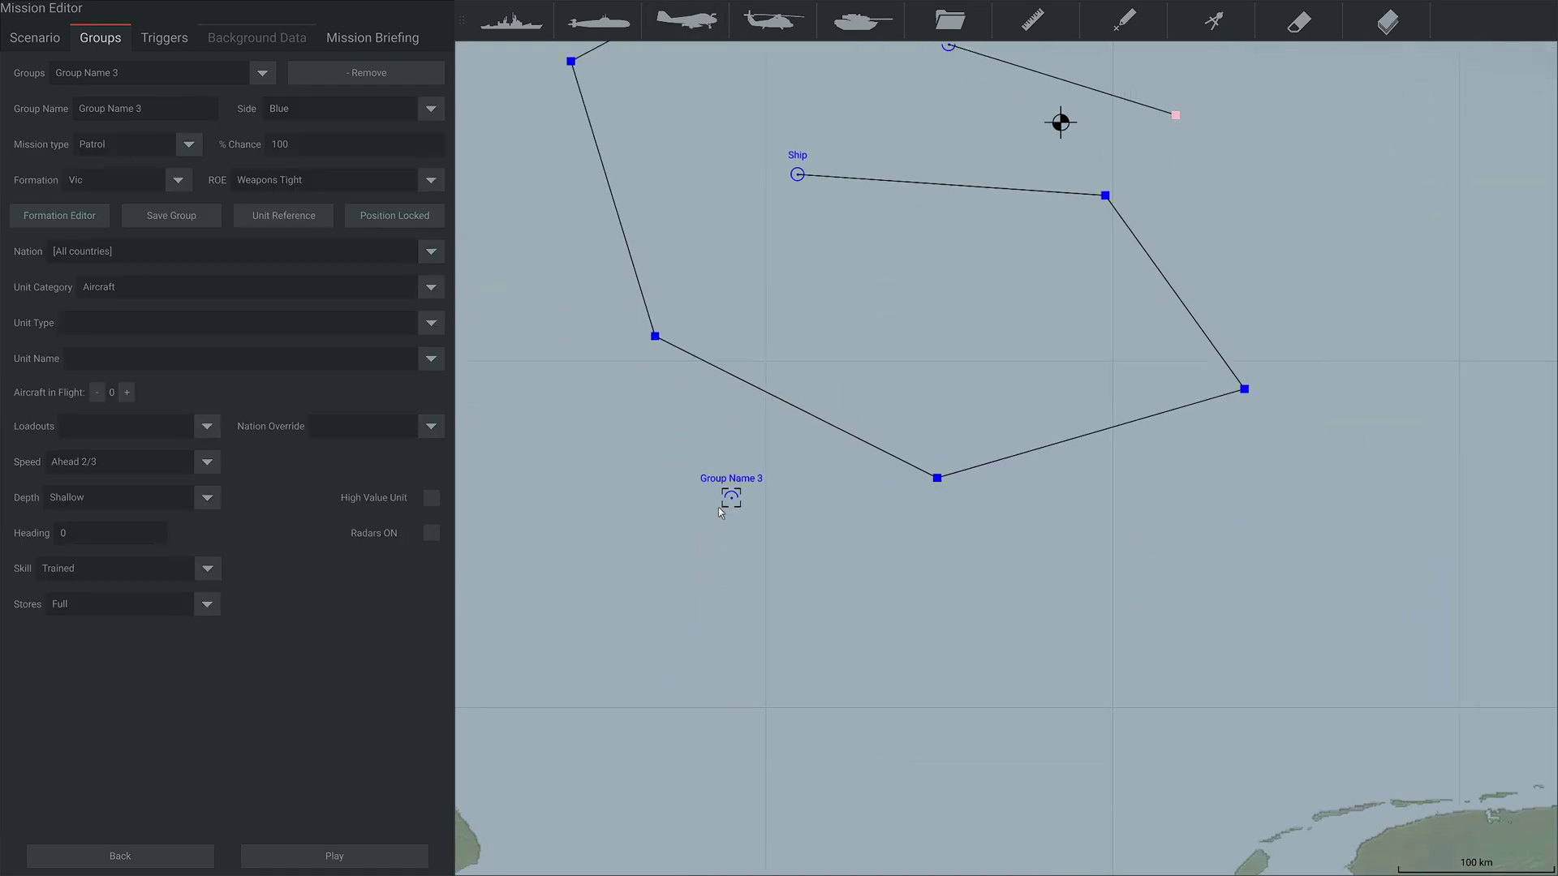
pyautogui.click(1101, 627)
pyautogui.click(431, 323)
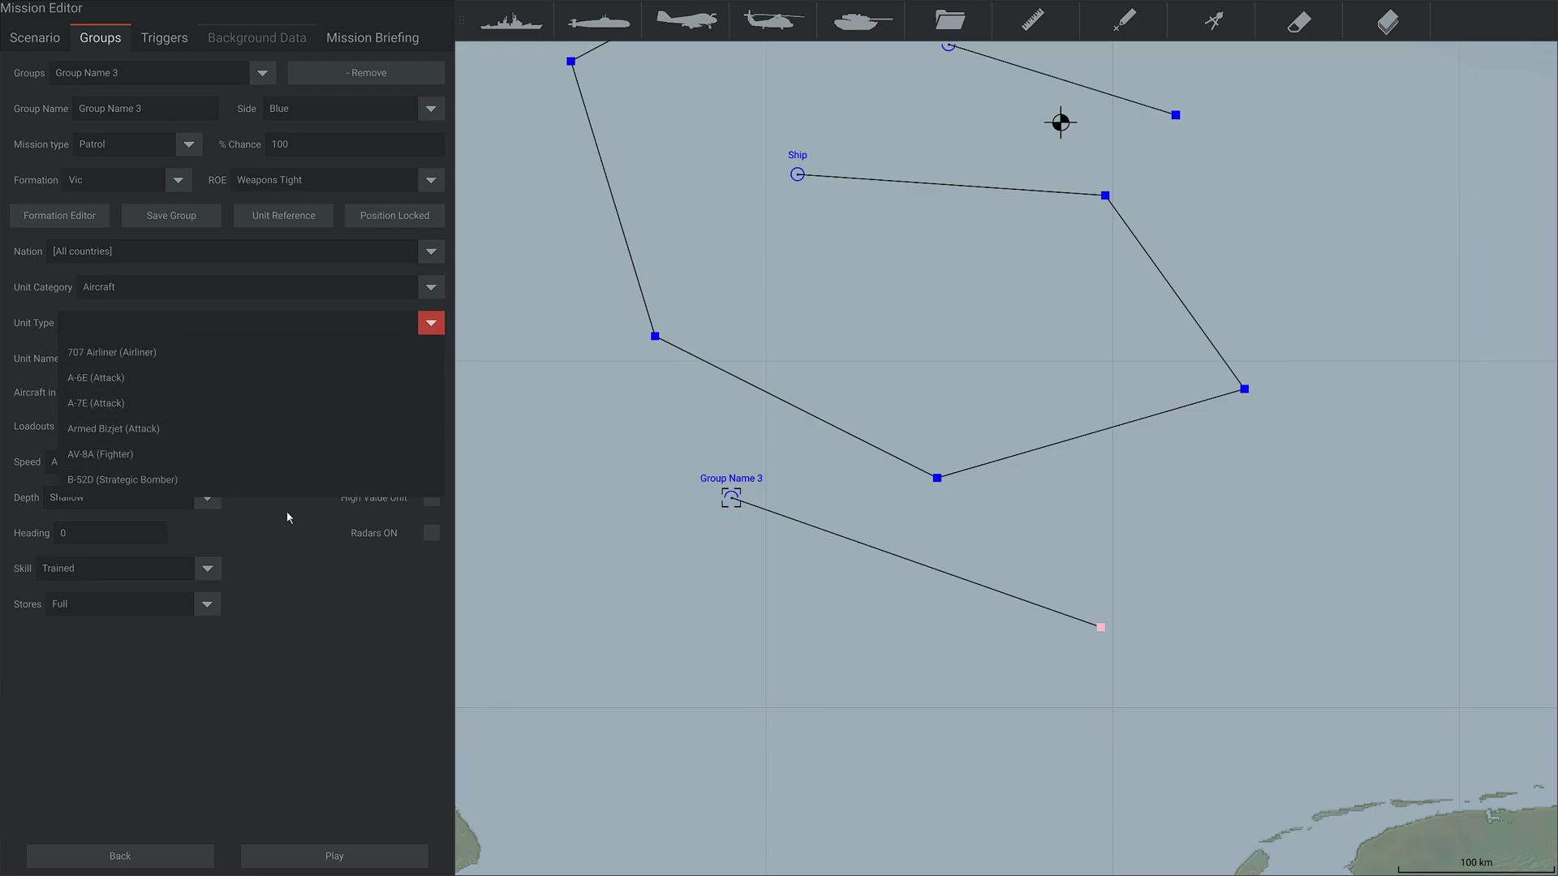
pyautogui.scroll(-4, 268, 422)
pyautogui.click(232, 459)
# Give the F-14A the Air To Air Long Range loadout, an altitude of 37000 ft (Cruise), and radars on.
pyautogui.click(207, 426)
pyautogui.moveTo(132, 454)
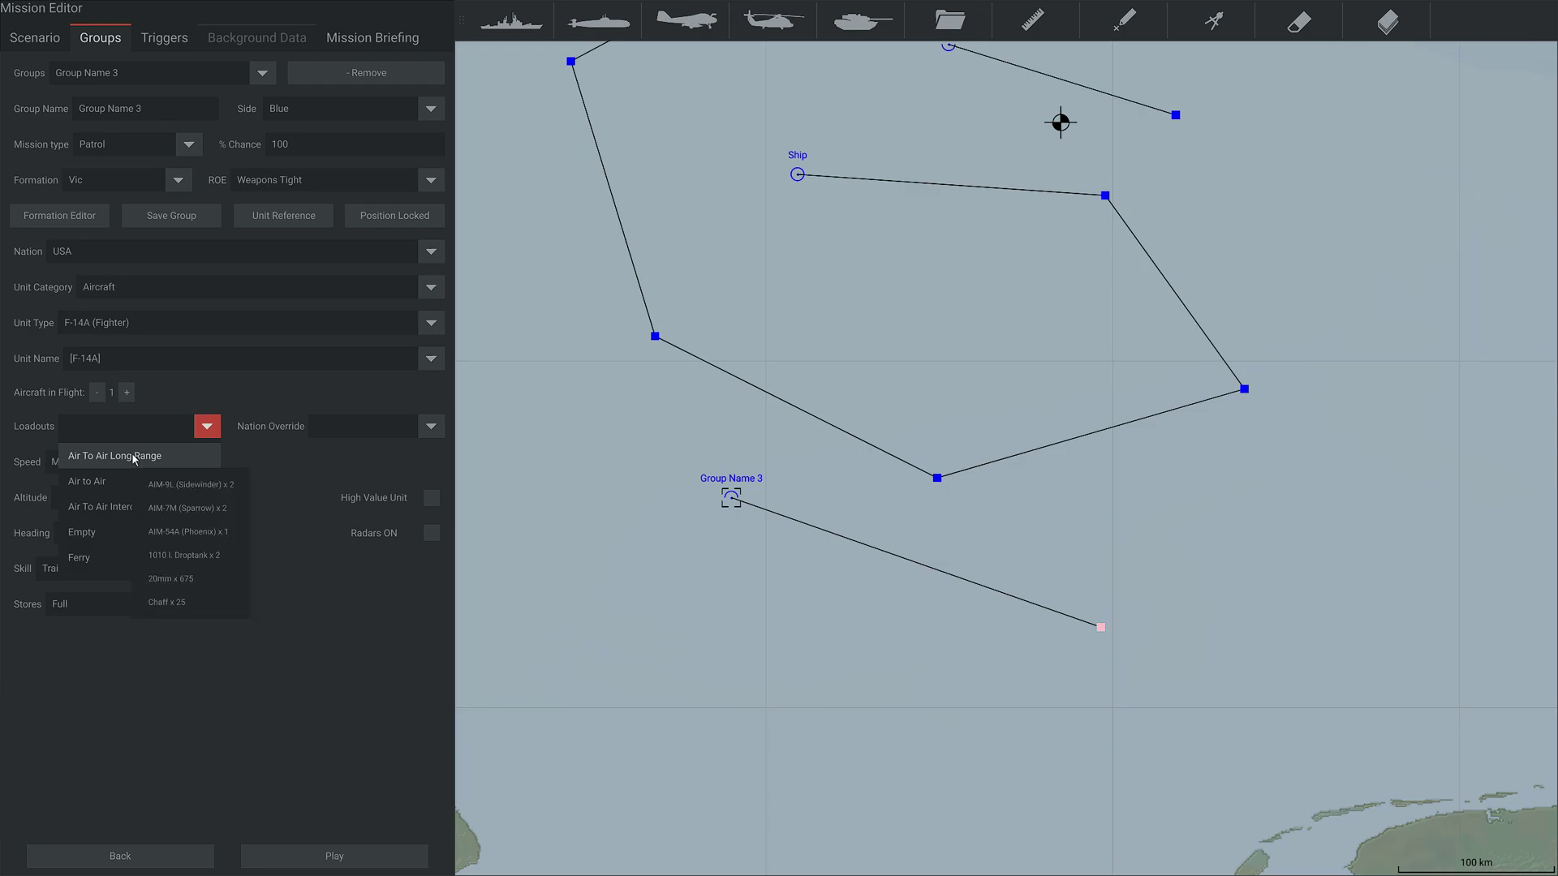
pyautogui.moveTo(124, 508)
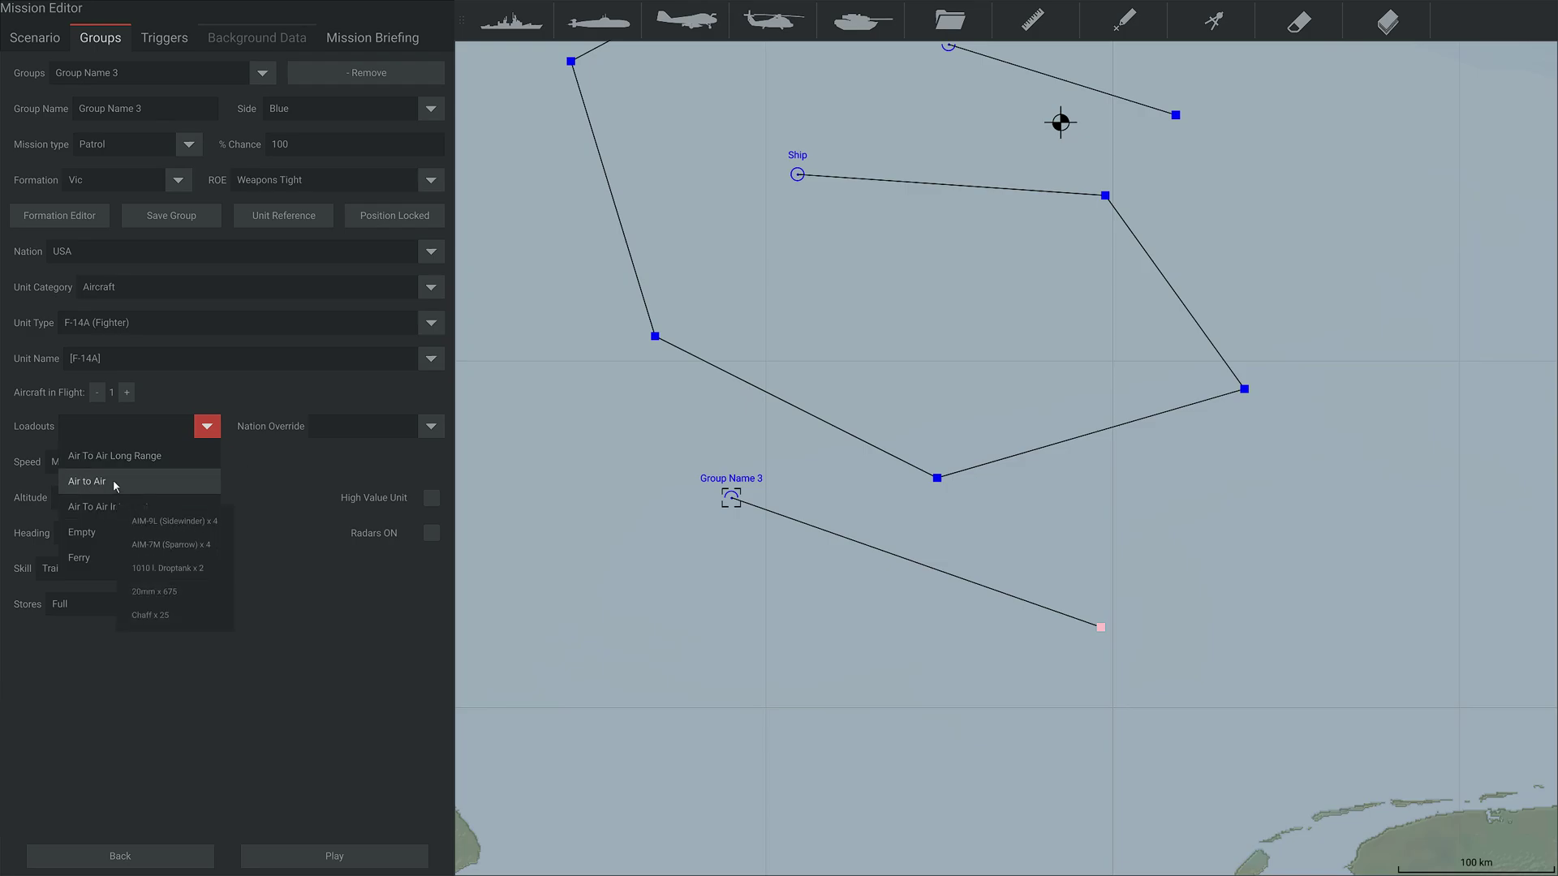
pyautogui.click(114, 455)
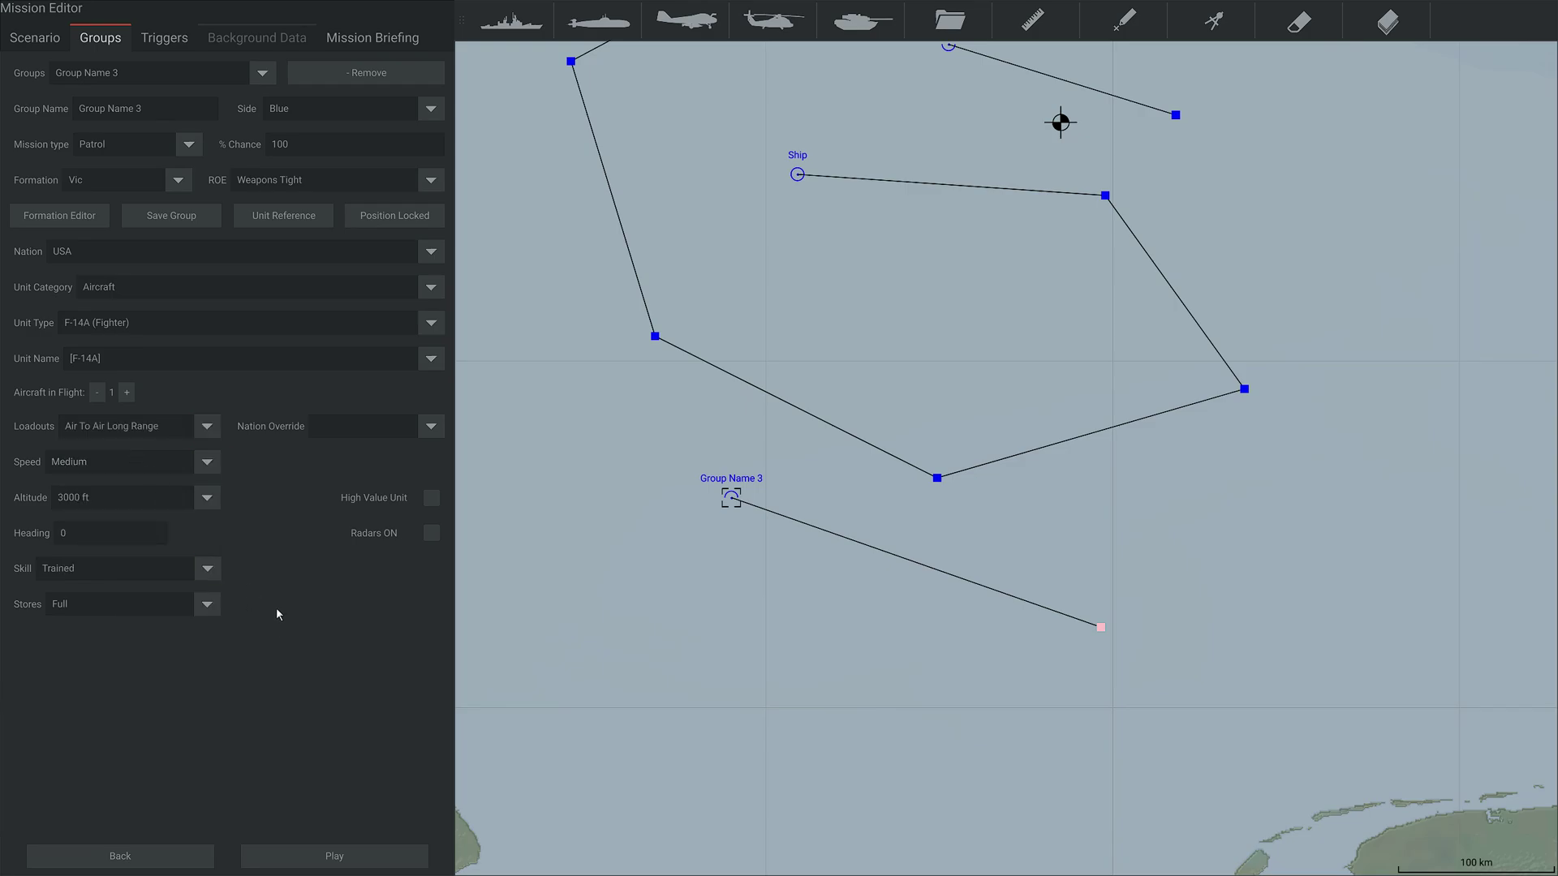
pyautogui.click(203, 499)
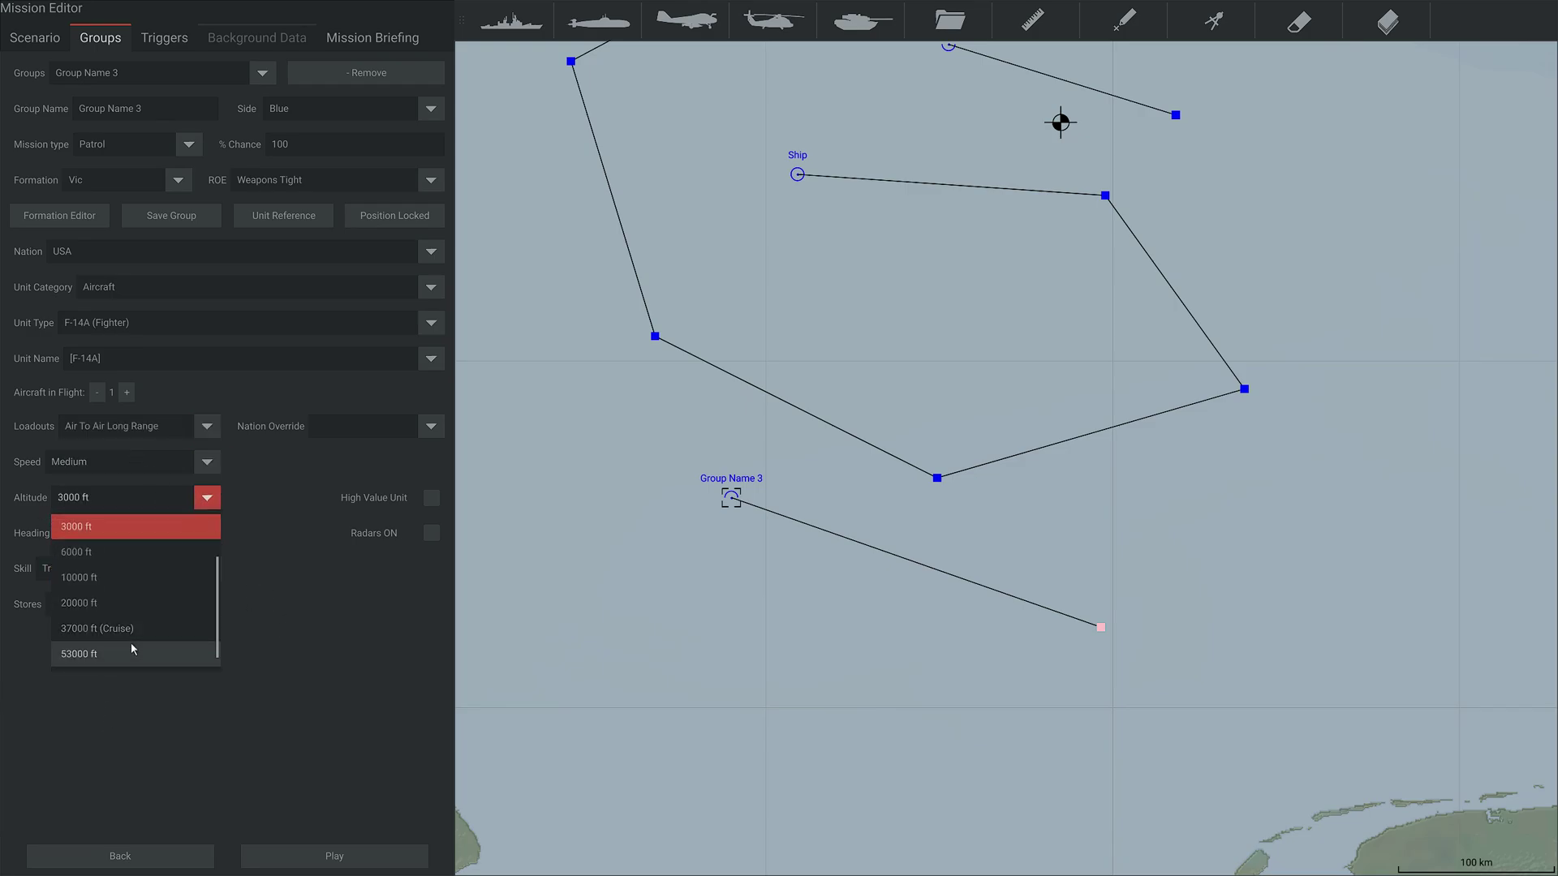
pyautogui.click(130, 643)
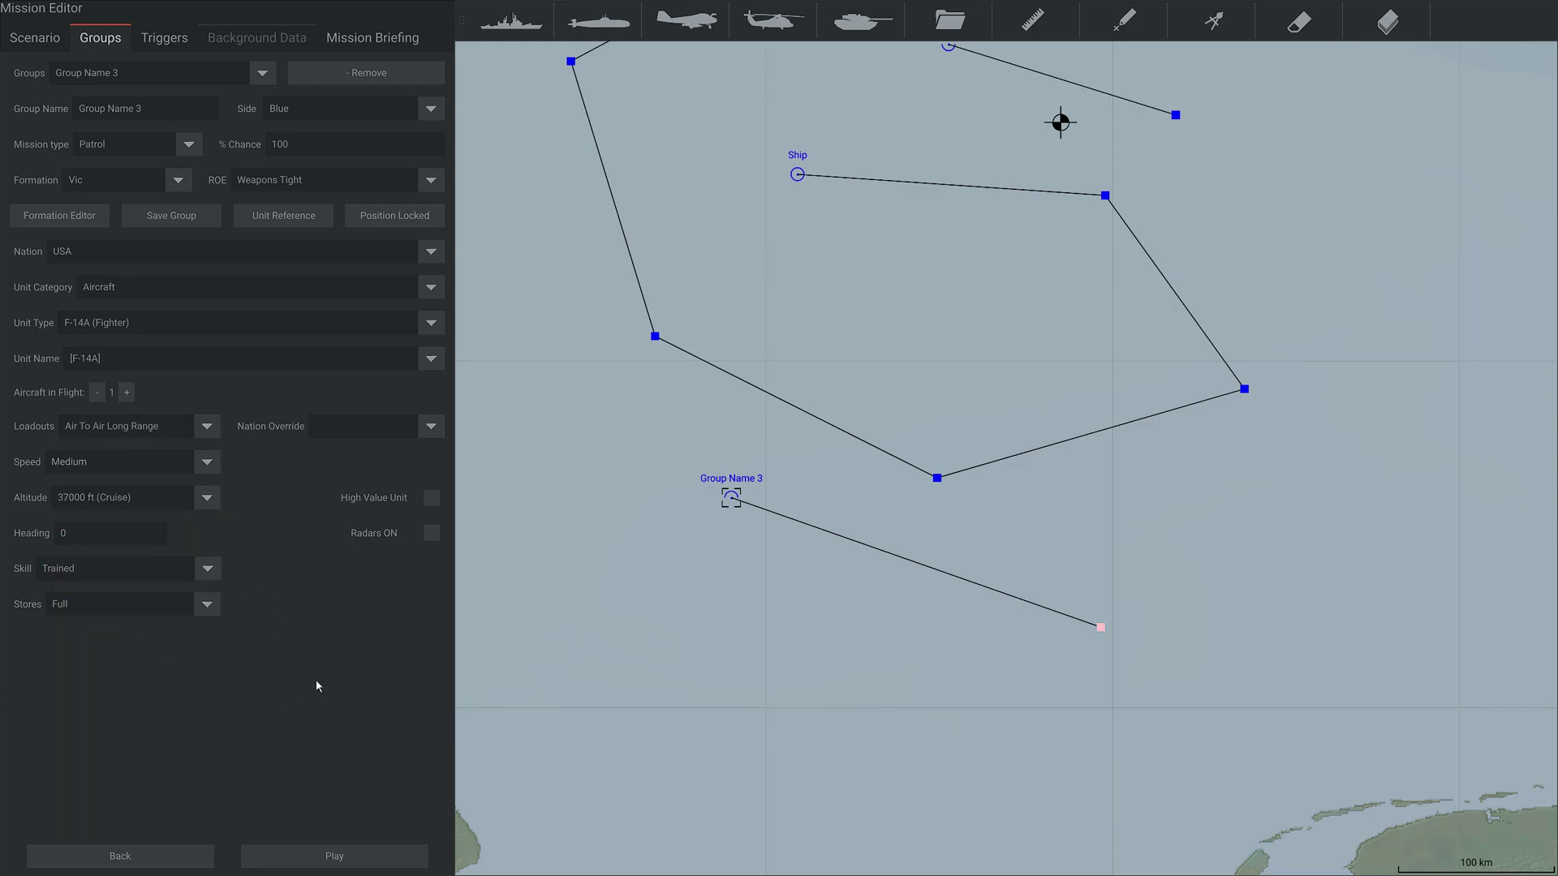
pyautogui.click(431, 535)
# Place a helicopter group just south-east of the Ship group and add one SH-2F (Helicopter) to it.
pyautogui.moveTo(929, 525); pyautogui.dragTo(813, 664)
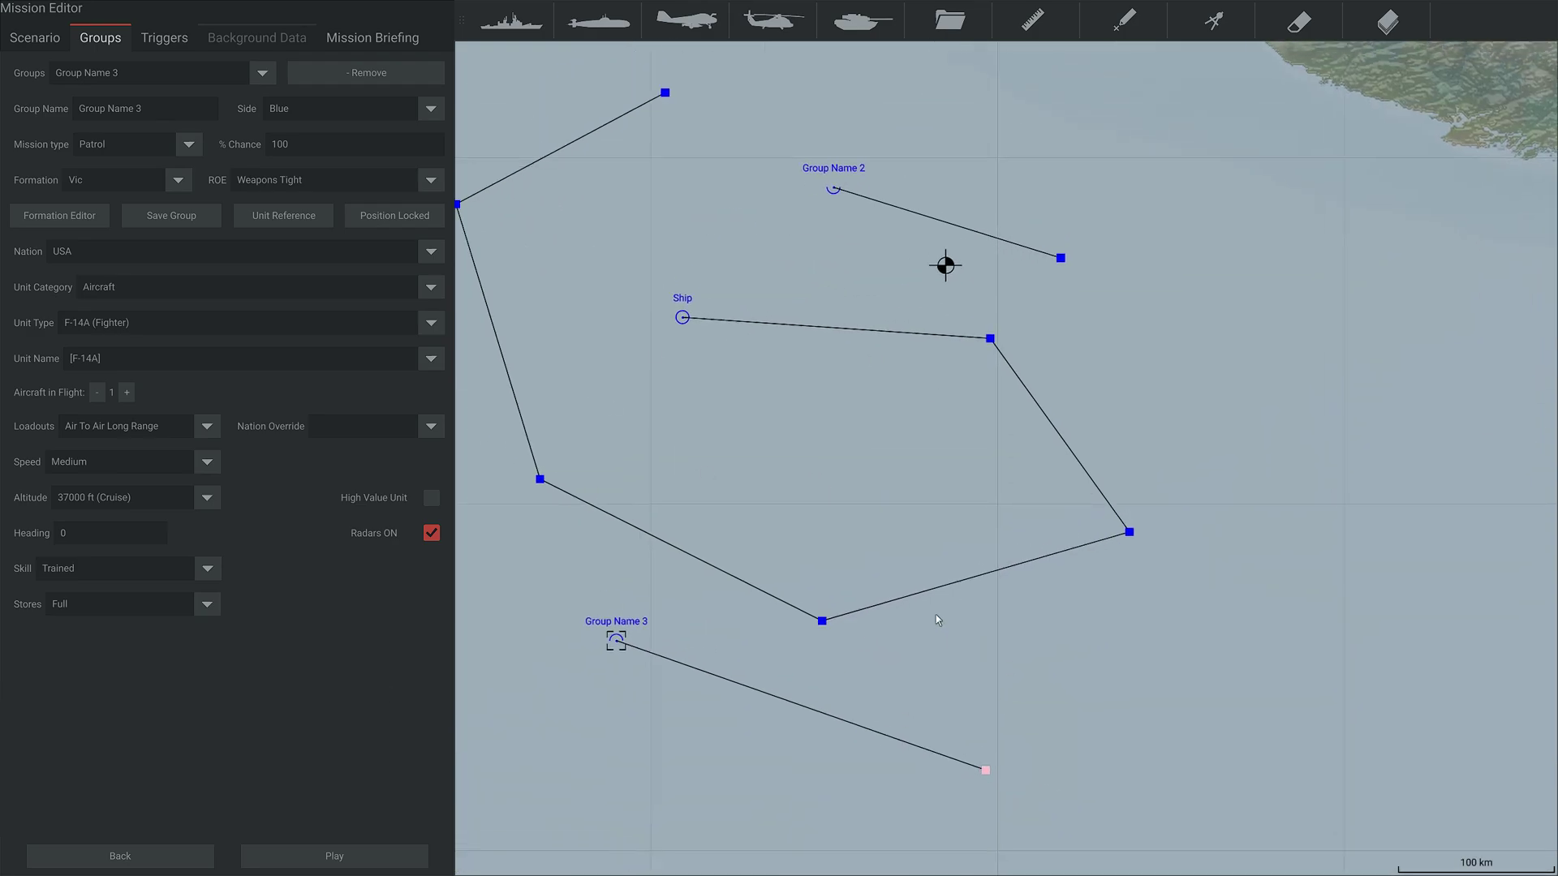
pyautogui.click(772, 24)
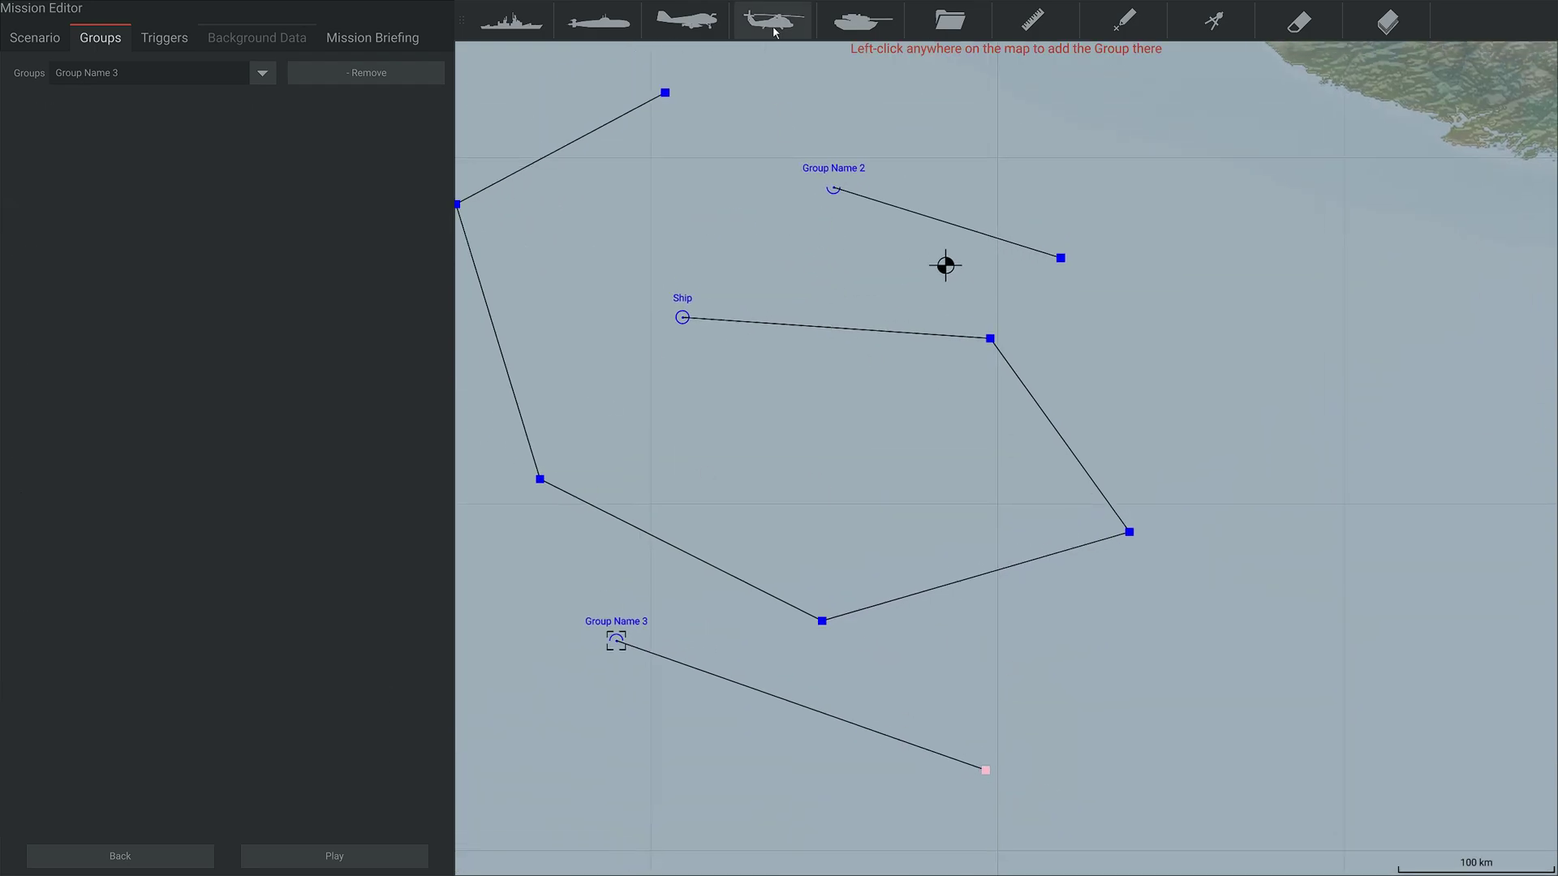
pyautogui.click(765, 403)
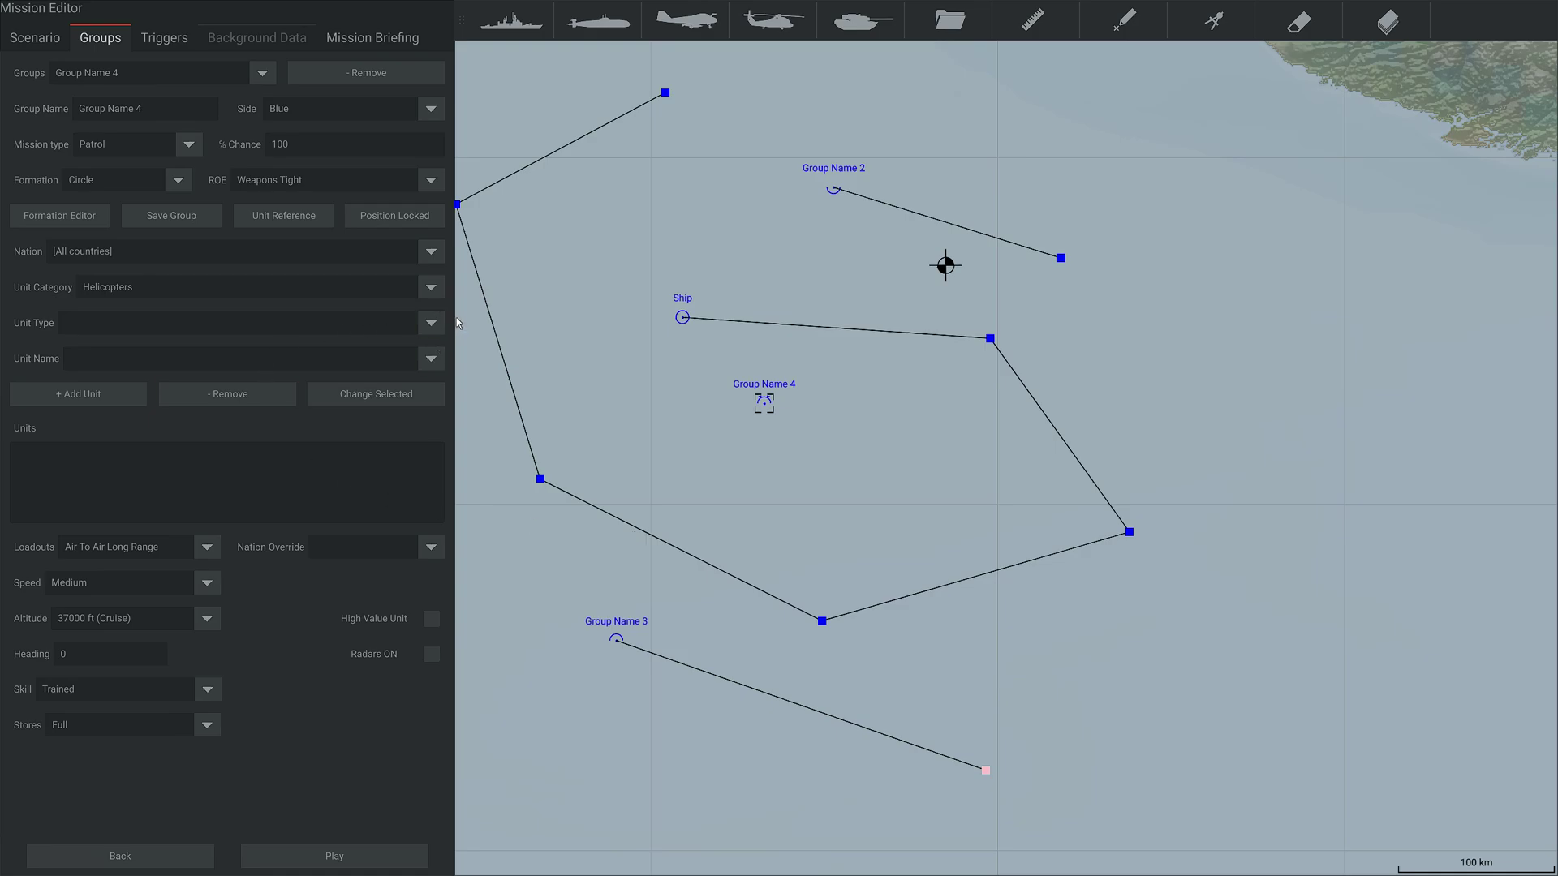
pyautogui.click(427, 324)
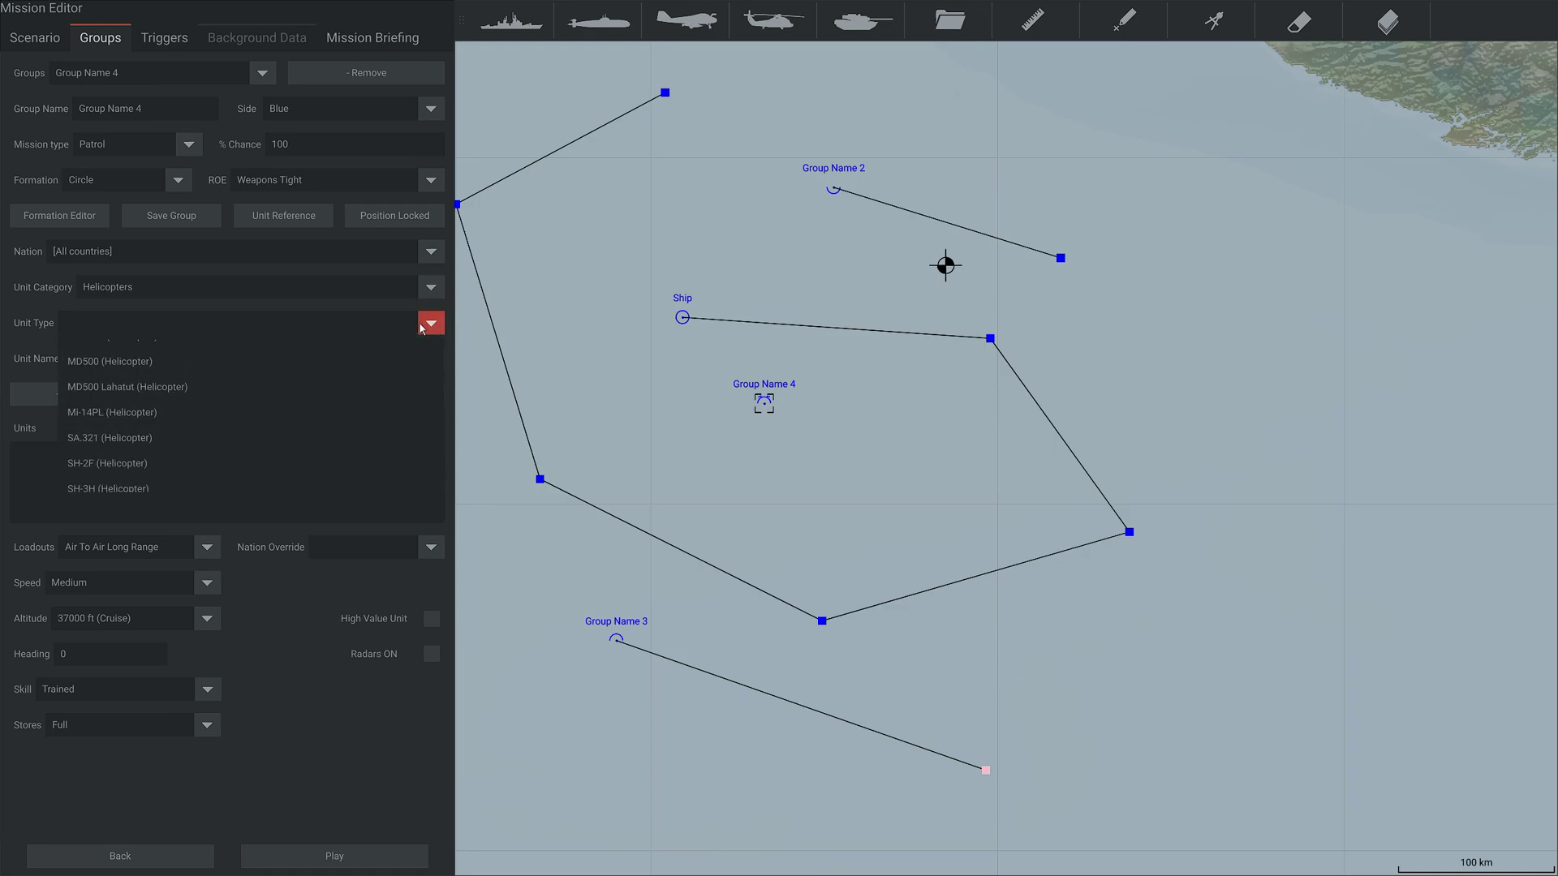
pyautogui.click(221, 463)
pyautogui.click(78, 394)
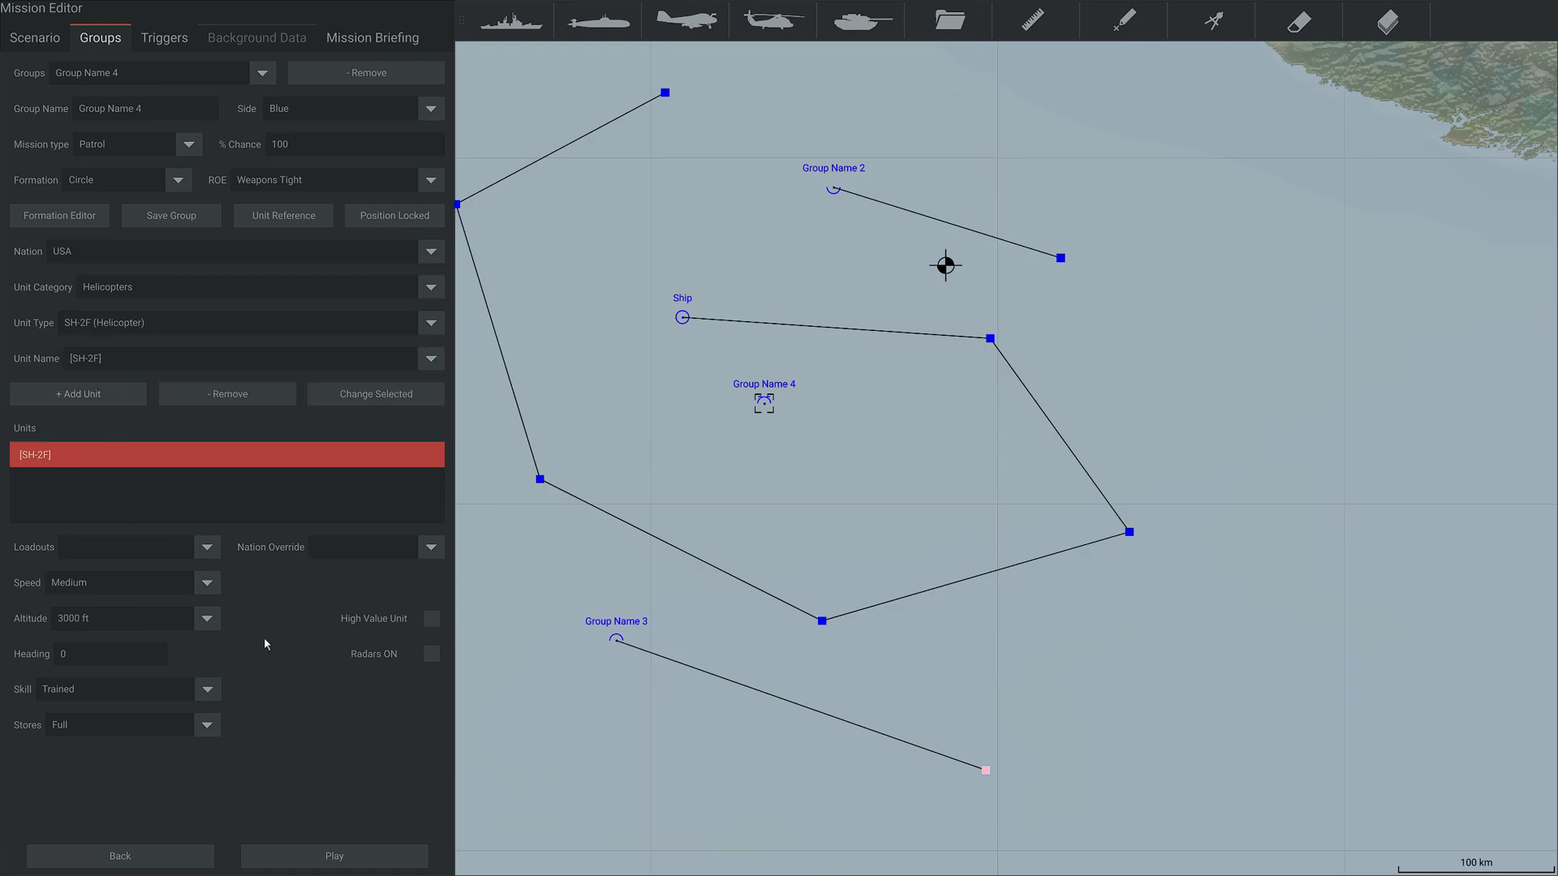
# Set the number of aircraft in flight for the F-14A group to 9.
pyautogui.click(616, 640)
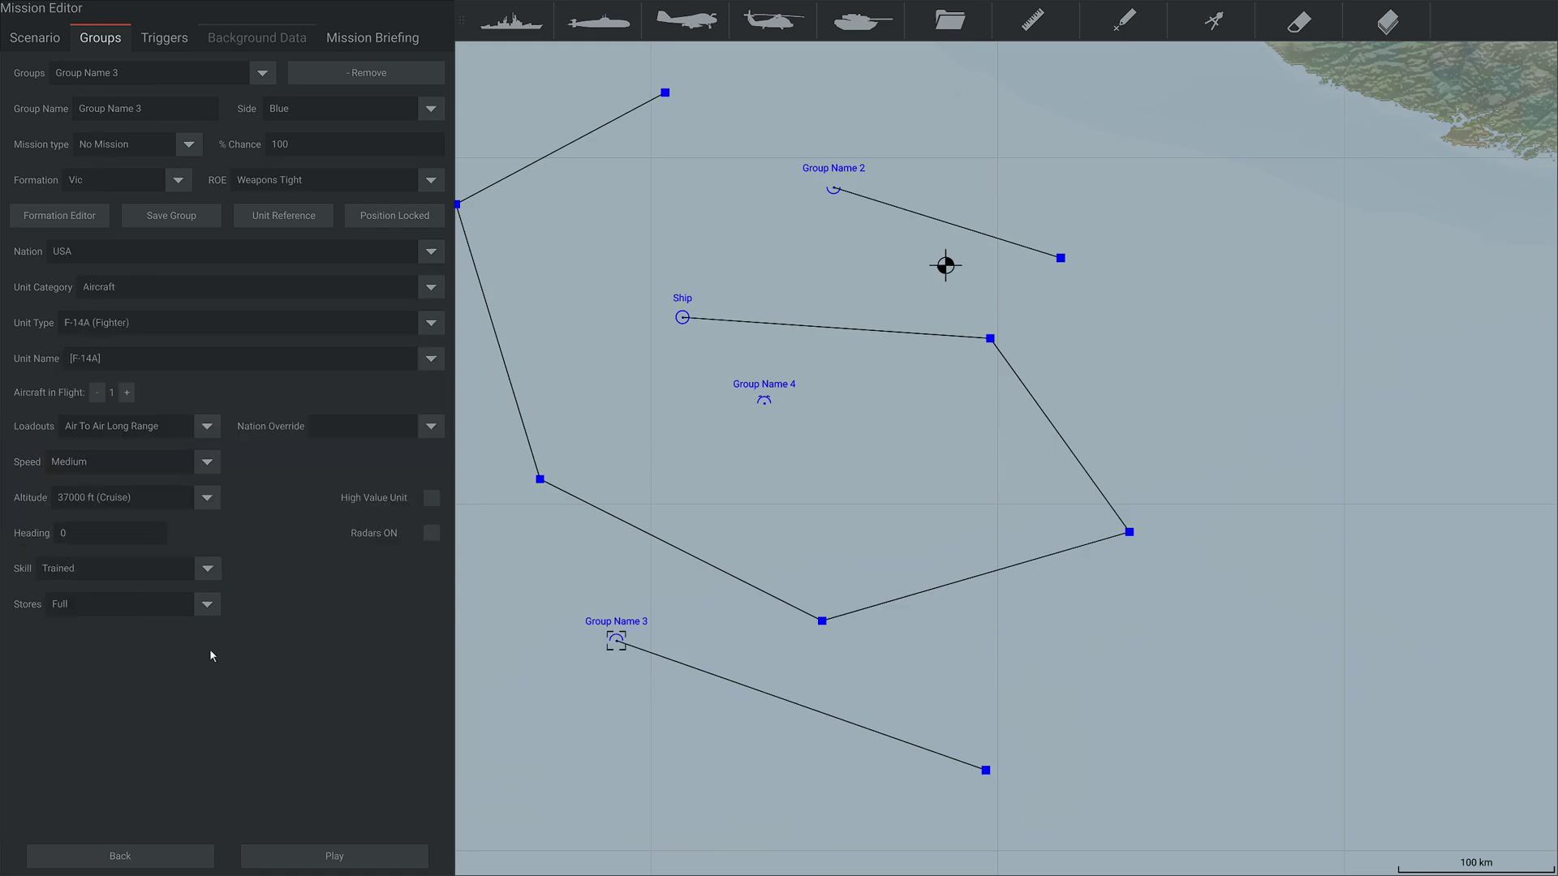
pyautogui.click(131, 393)
pyautogui.click(98, 394)
pyautogui.click(98, 394)
# Add a second SH-2F to the helicopter group, and reselect the F-14A group on the map.
pyautogui.click(765, 402)
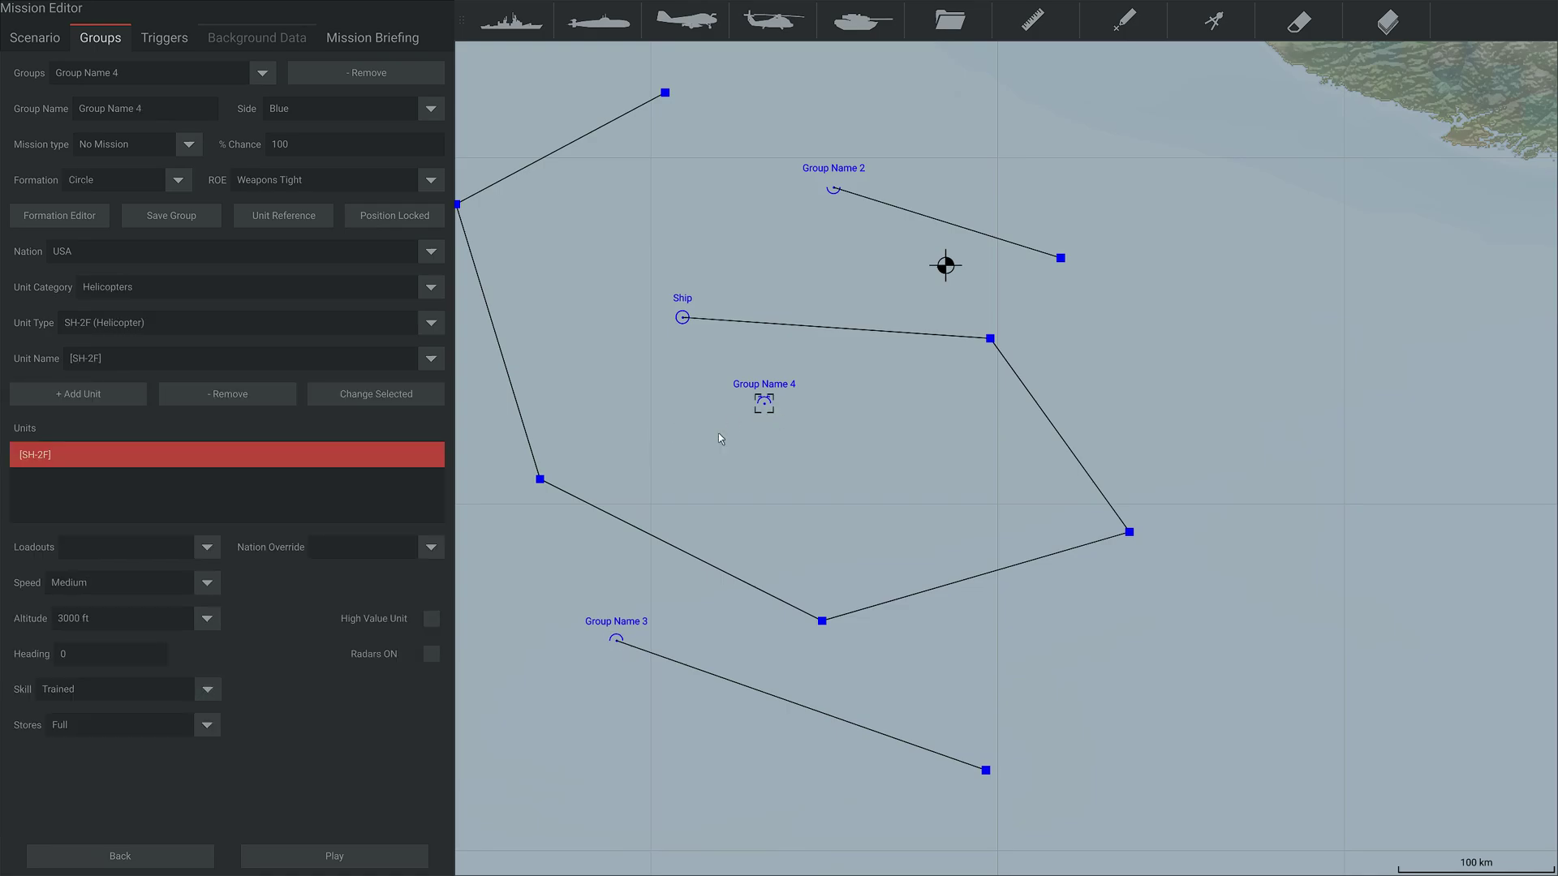
pyautogui.click(83, 395)
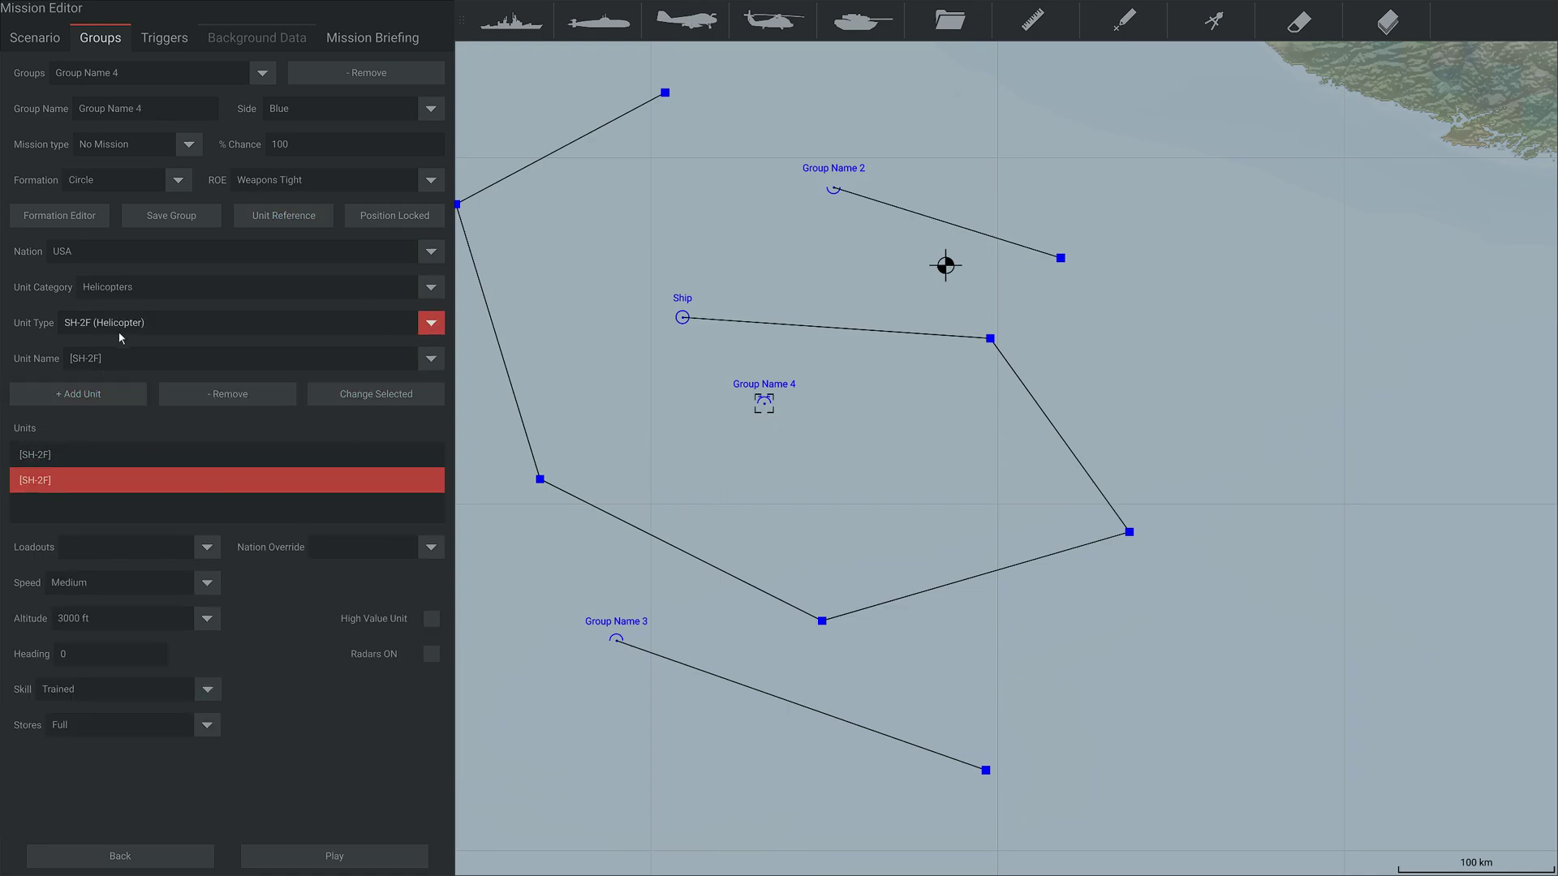
pyautogui.click(618, 641)
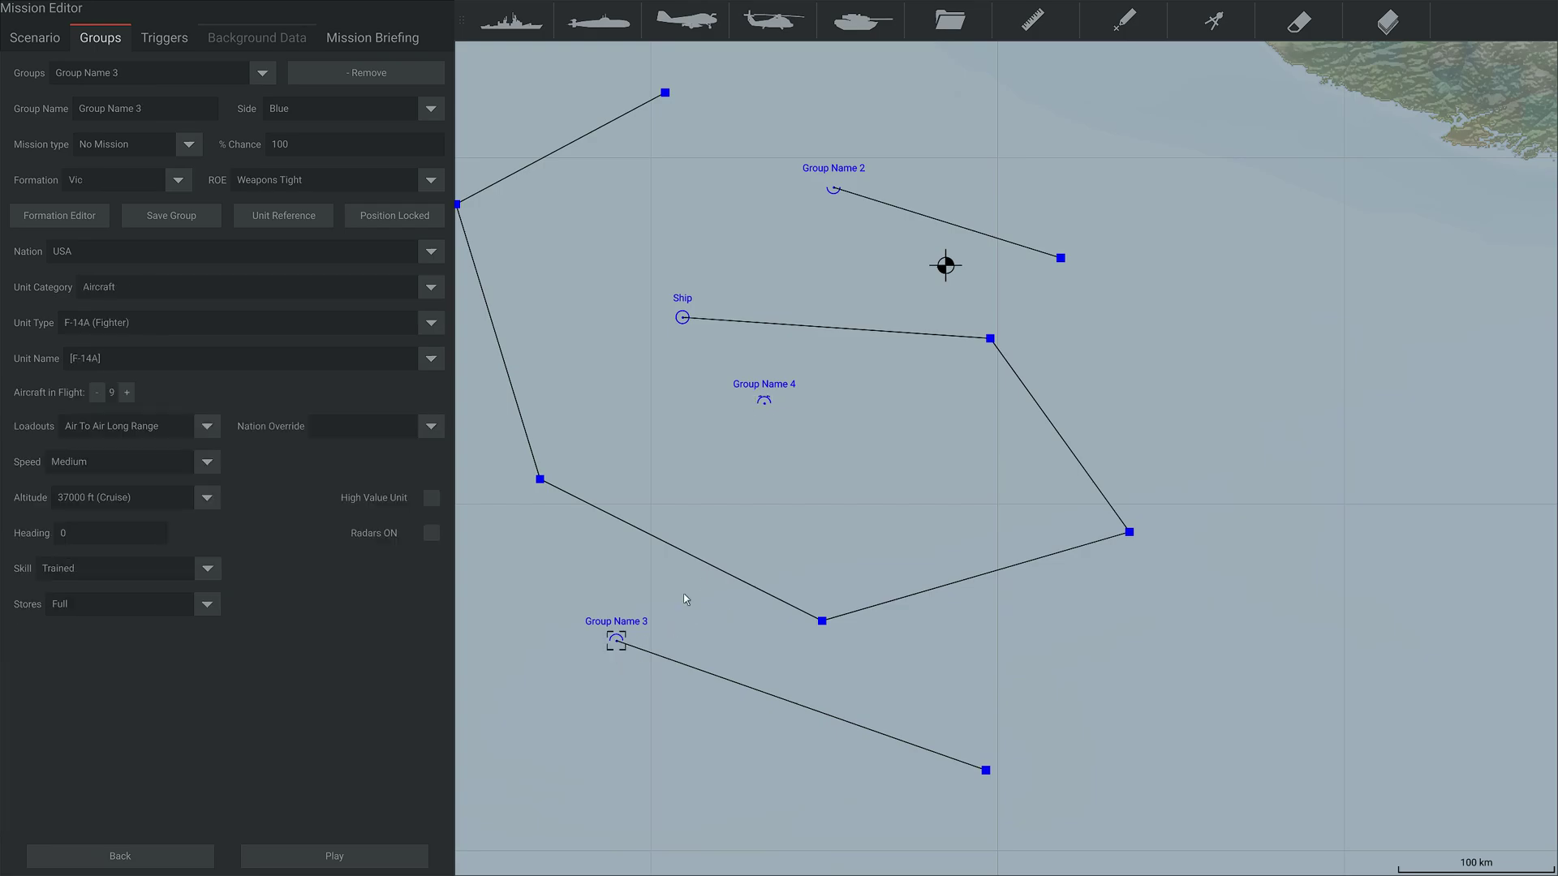
# Place a land unit group on Norway's southwestern coast and add an ERSTA Battery (Coastal Artillery) to it.
pyautogui.scroll(-5, 867, 538)
pyautogui.scroll(4, 991, 469)
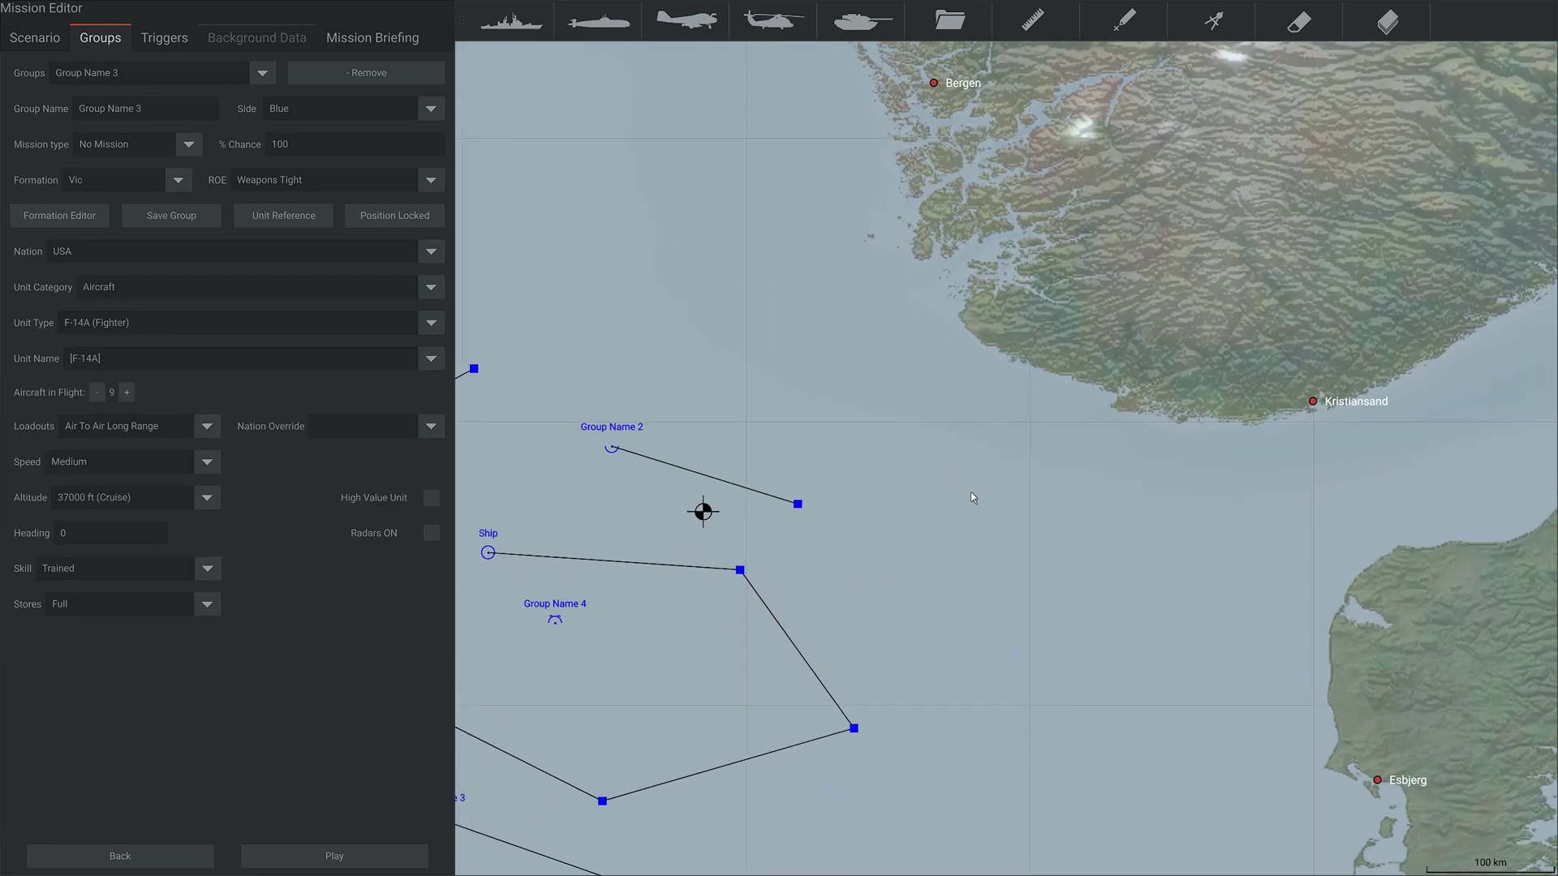
pyautogui.click(863, 22)
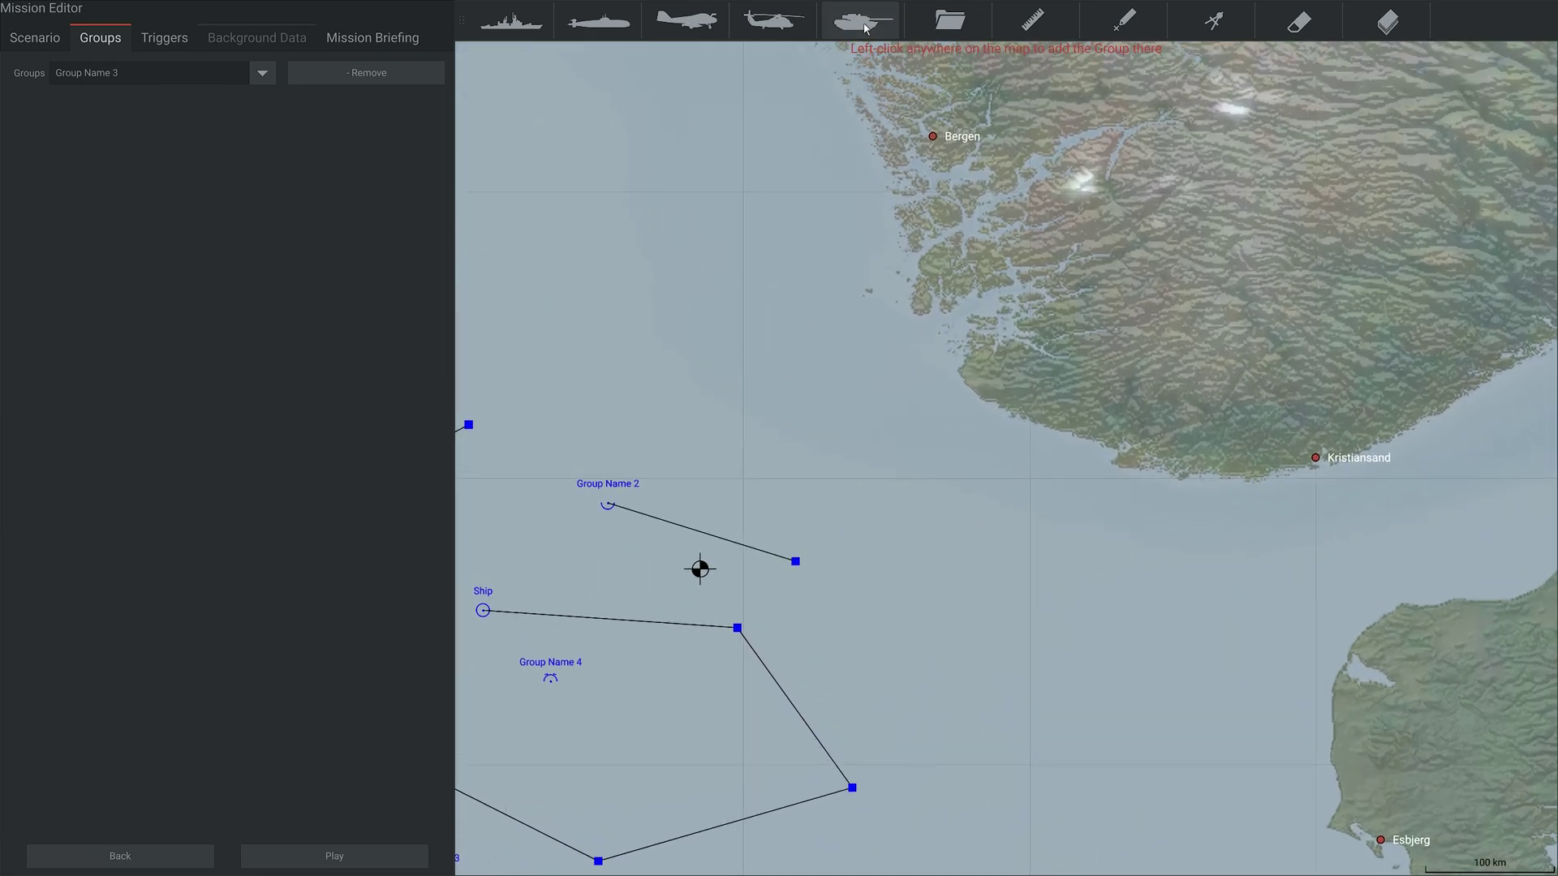
pyautogui.click(1054, 393)
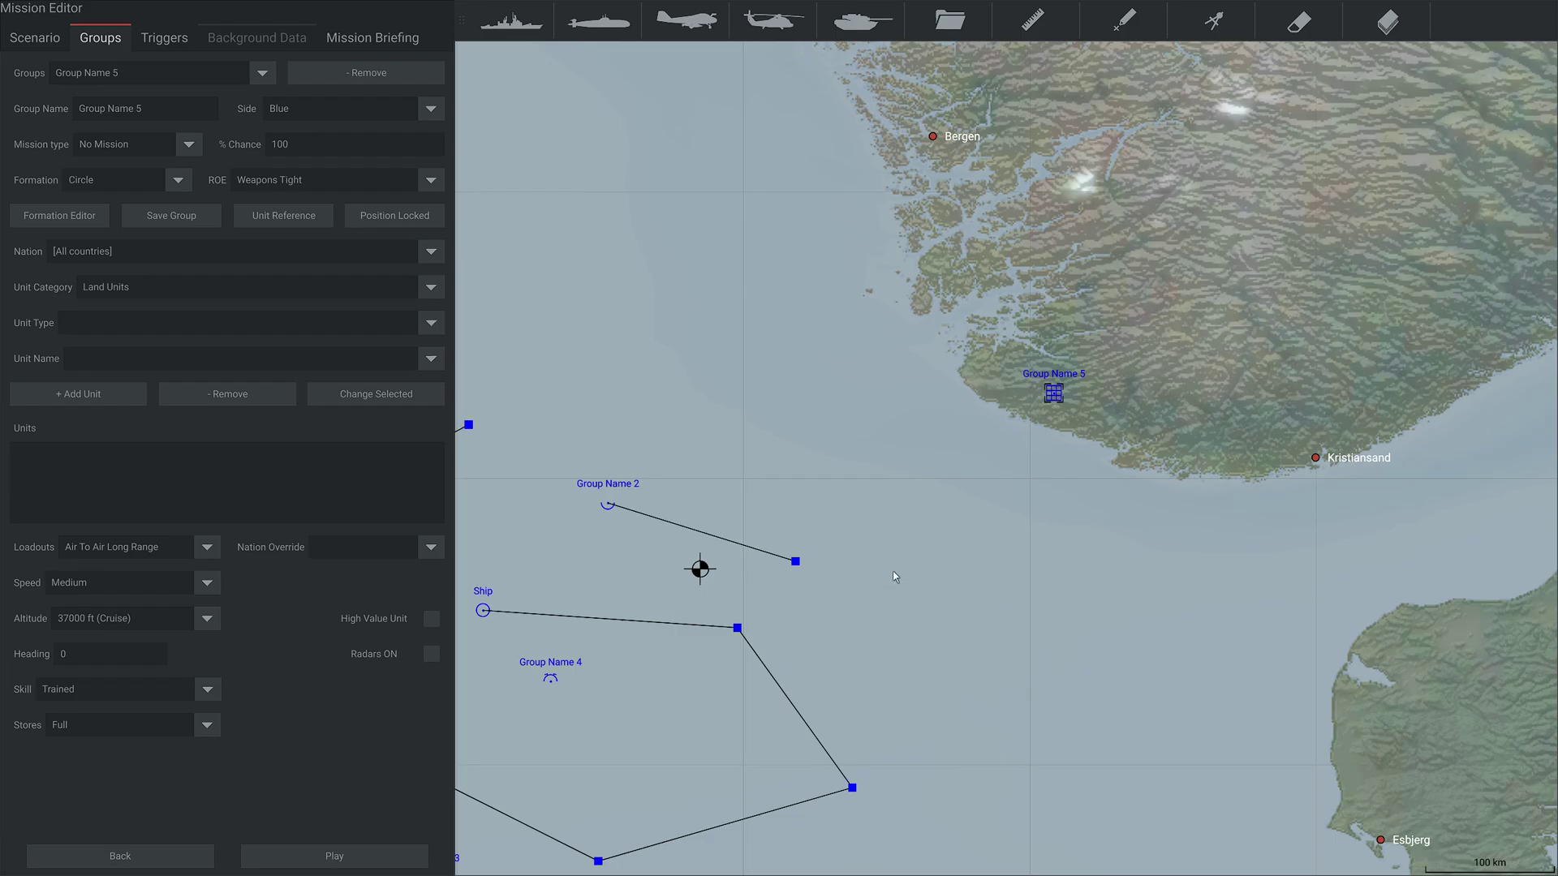
pyautogui.moveTo(1062, 405)
pyautogui.mouseDown()
pyautogui.moveTo(898, 539)
pyautogui.moveTo(1055, 397)
pyautogui.mouseUp()
pyautogui.click(431, 324)
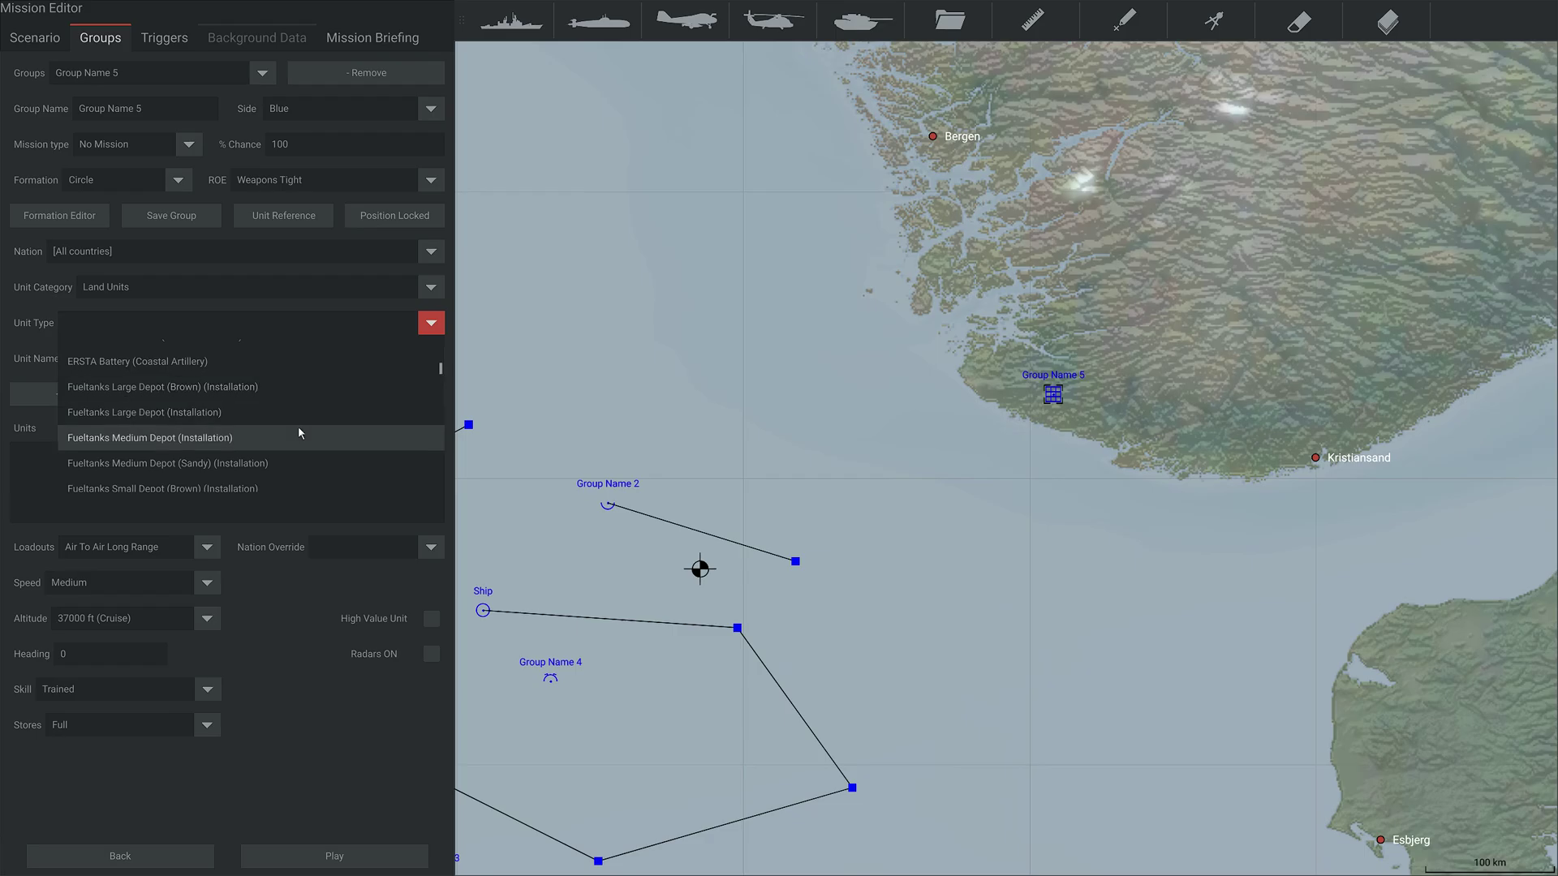
pyautogui.click(219, 359)
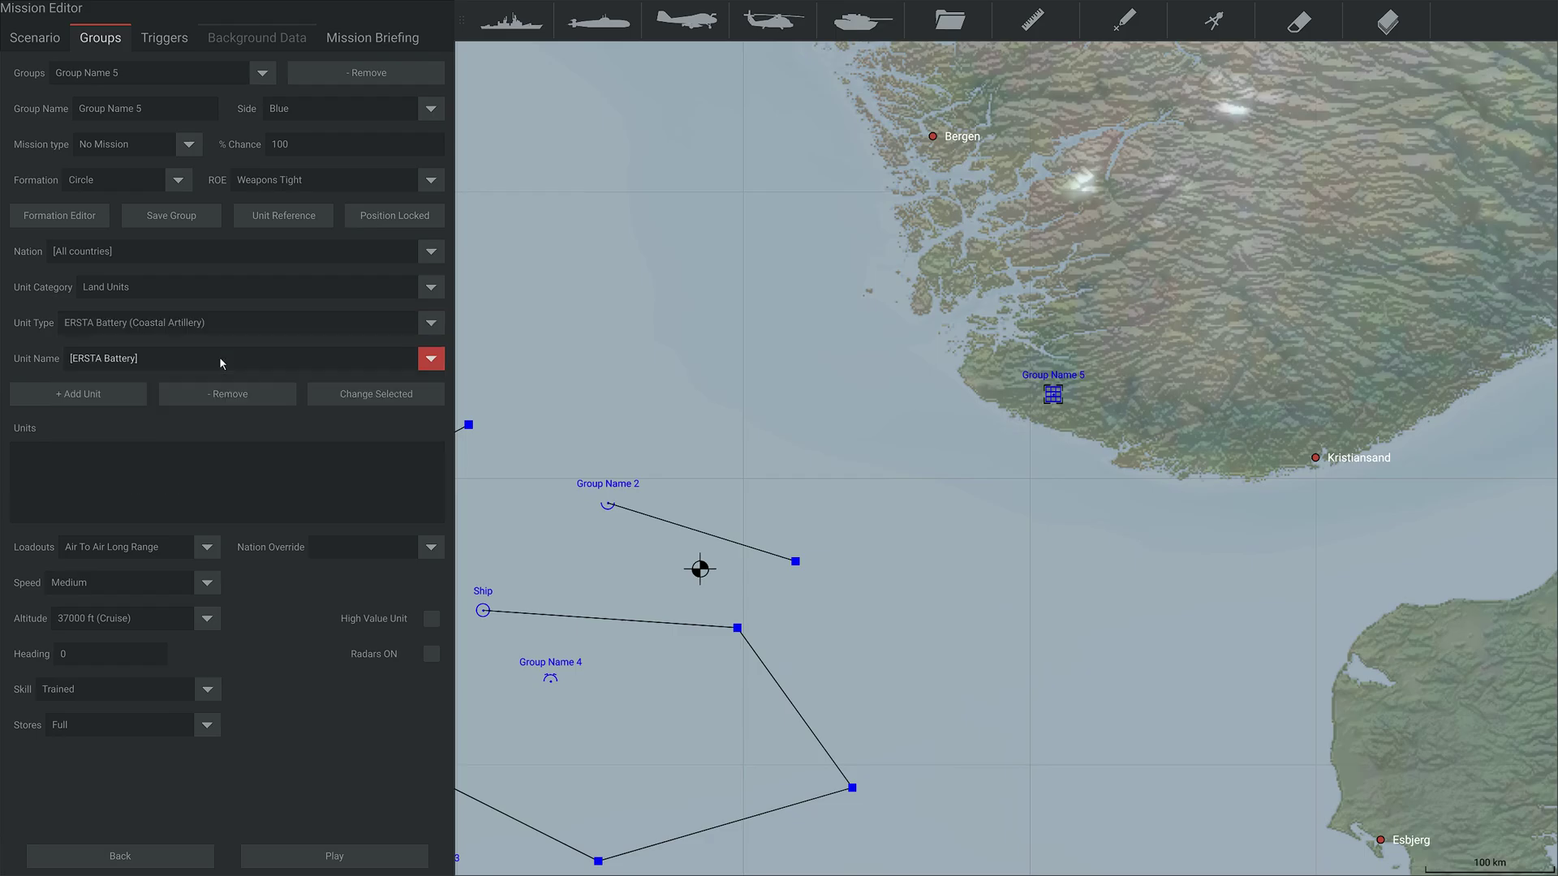
pyautogui.click(81, 395)
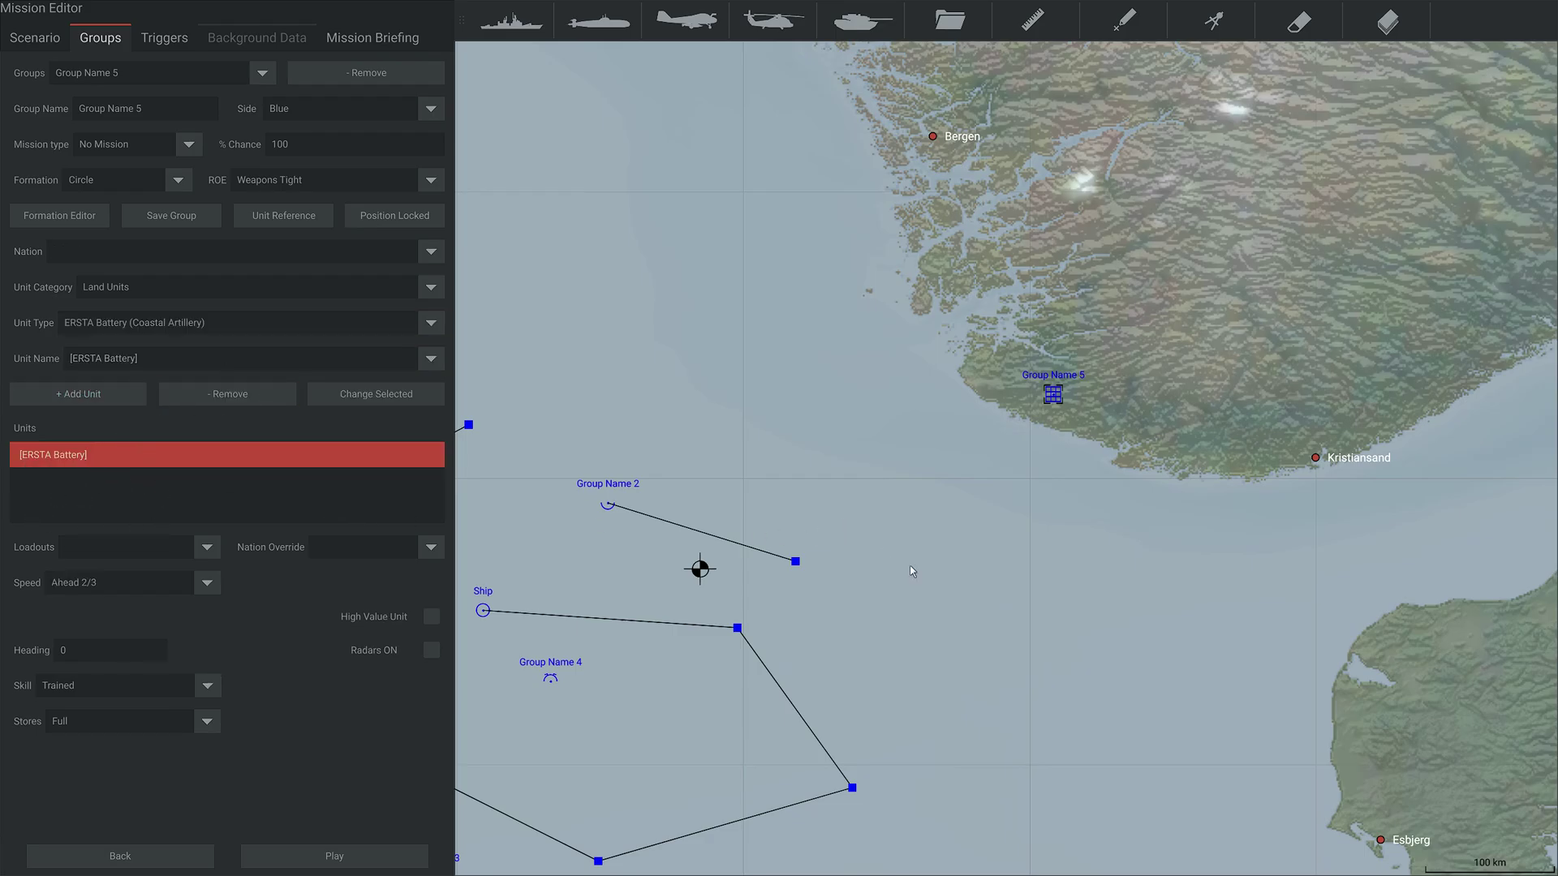
# Place a Red side ship group east of the Ship group's route and add a Blackwood-class (Frigate) to it.
pyautogui.moveTo(657, 568); pyautogui.dragTo(701, 474)
pyautogui.moveTo(1015, 568); pyautogui.dragTo(1148, 363)
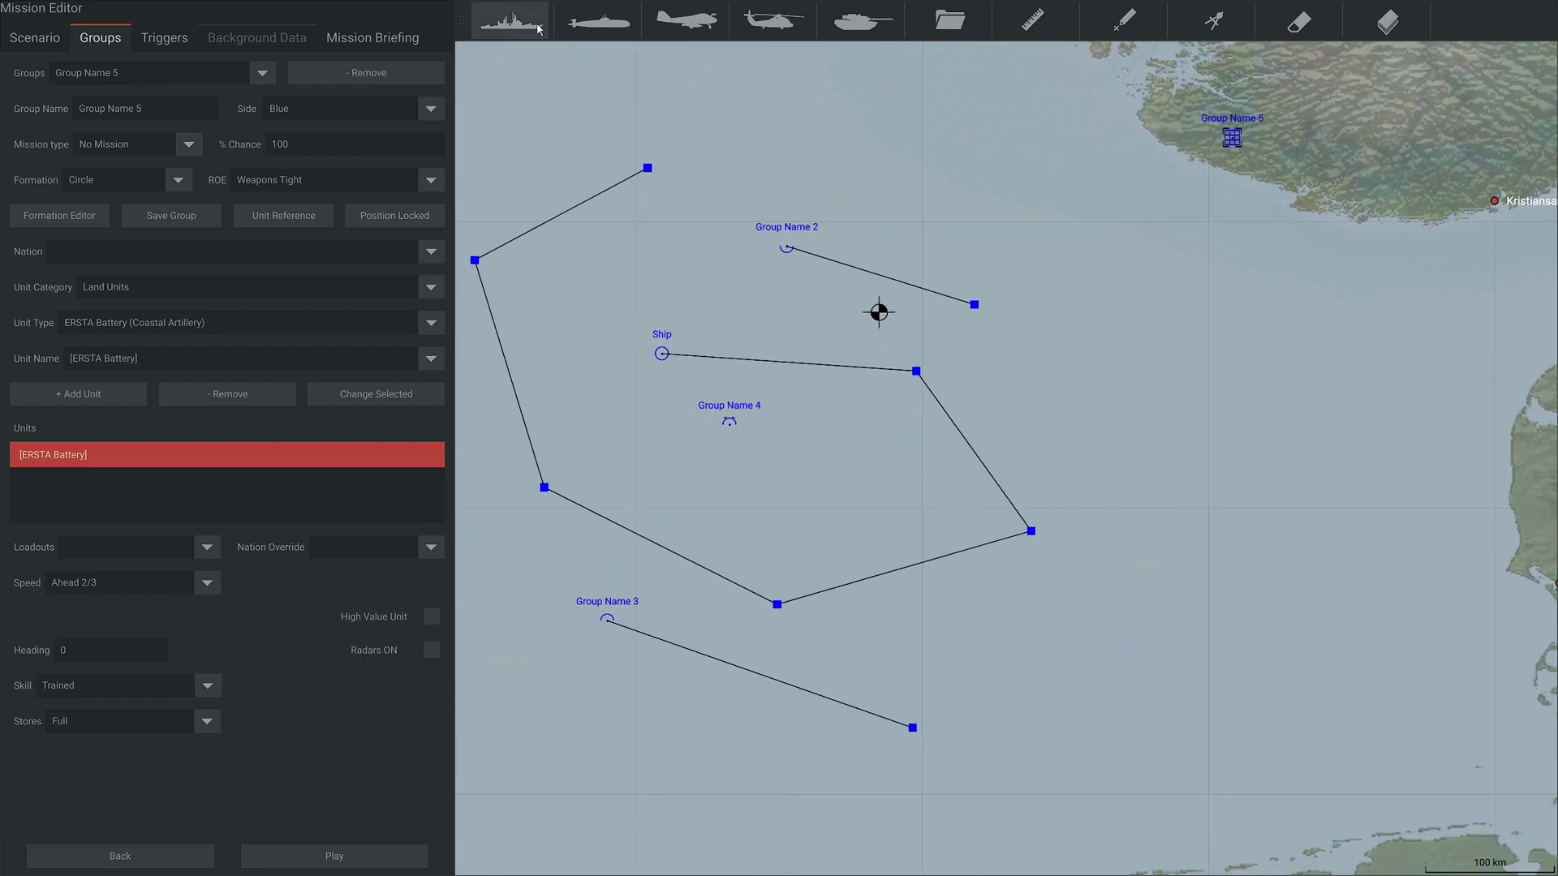
pyautogui.click(511, 20)
pyautogui.click(1123, 453)
pyautogui.click(431, 108)
pyautogui.click(325, 138)
pyautogui.click(431, 323)
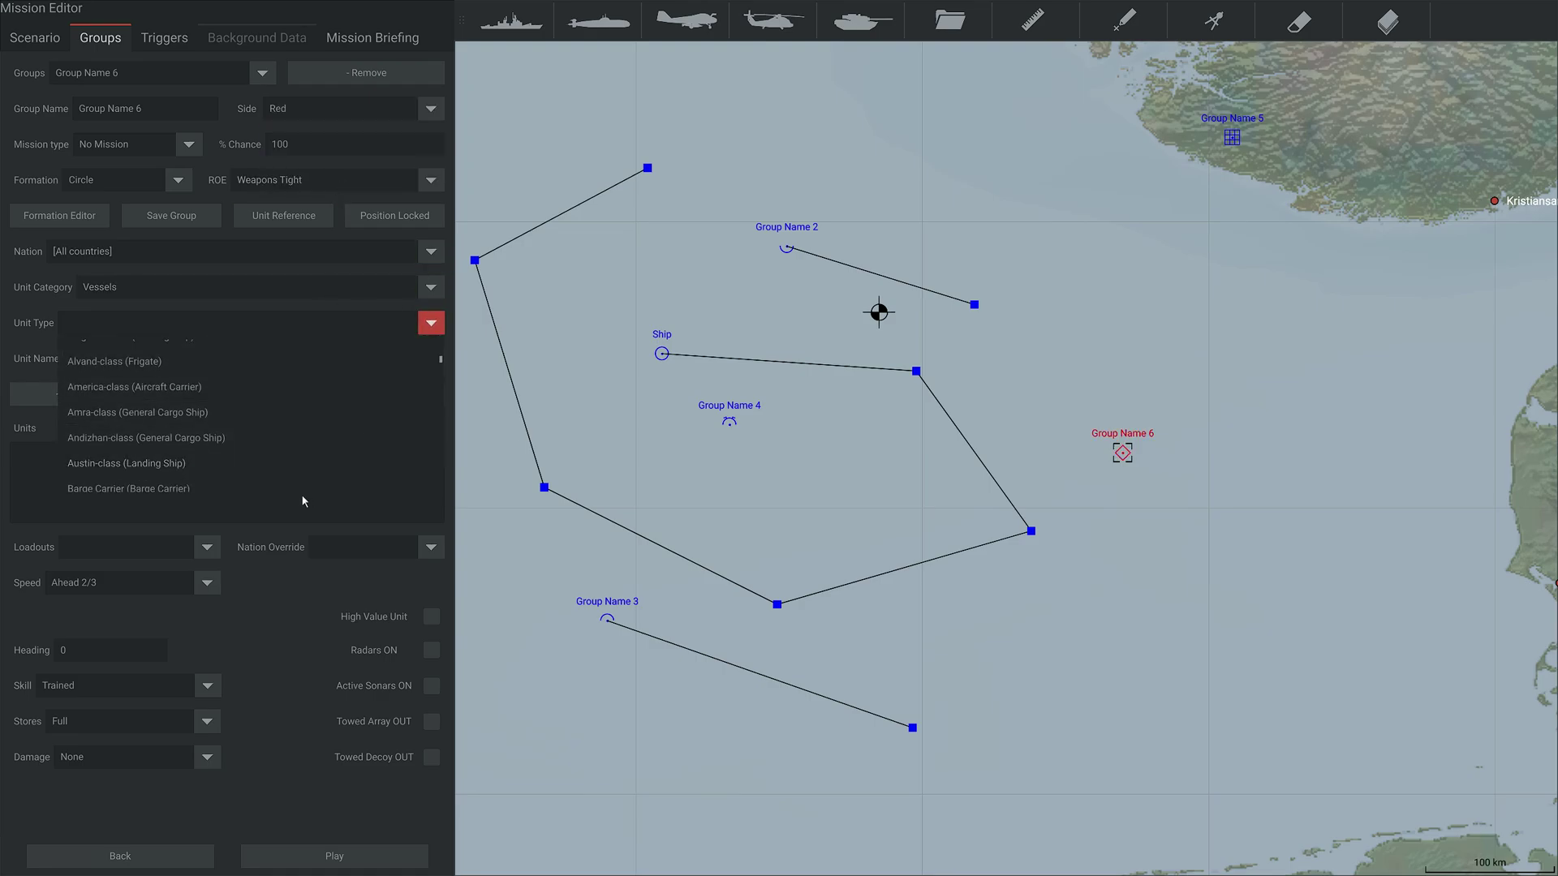
pyautogui.scroll(-3, 243, 479)
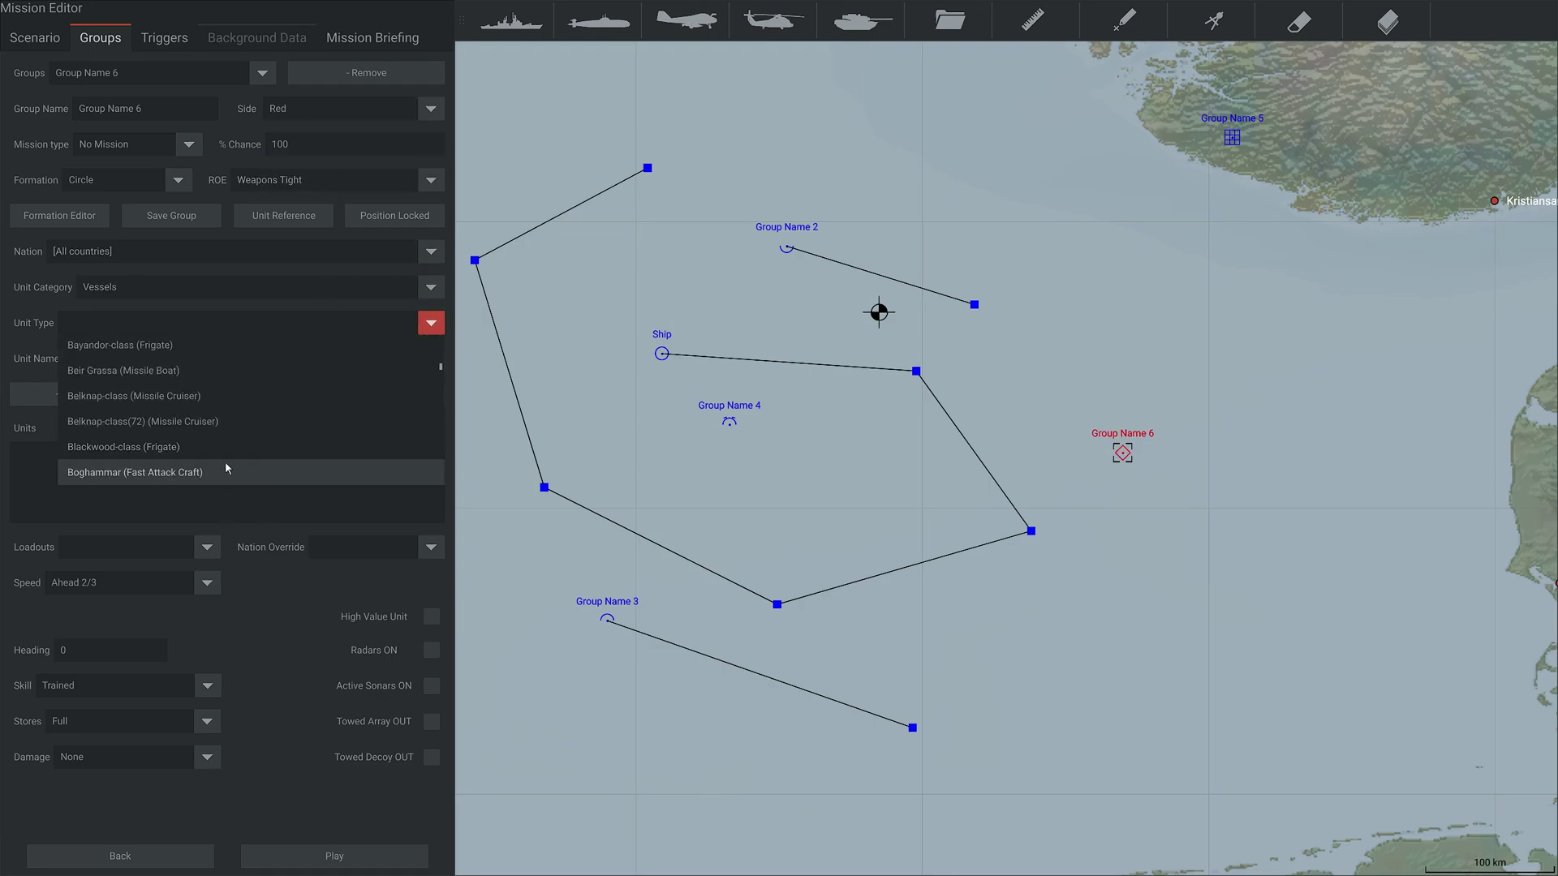
pyautogui.click(211, 446)
pyautogui.click(91, 398)
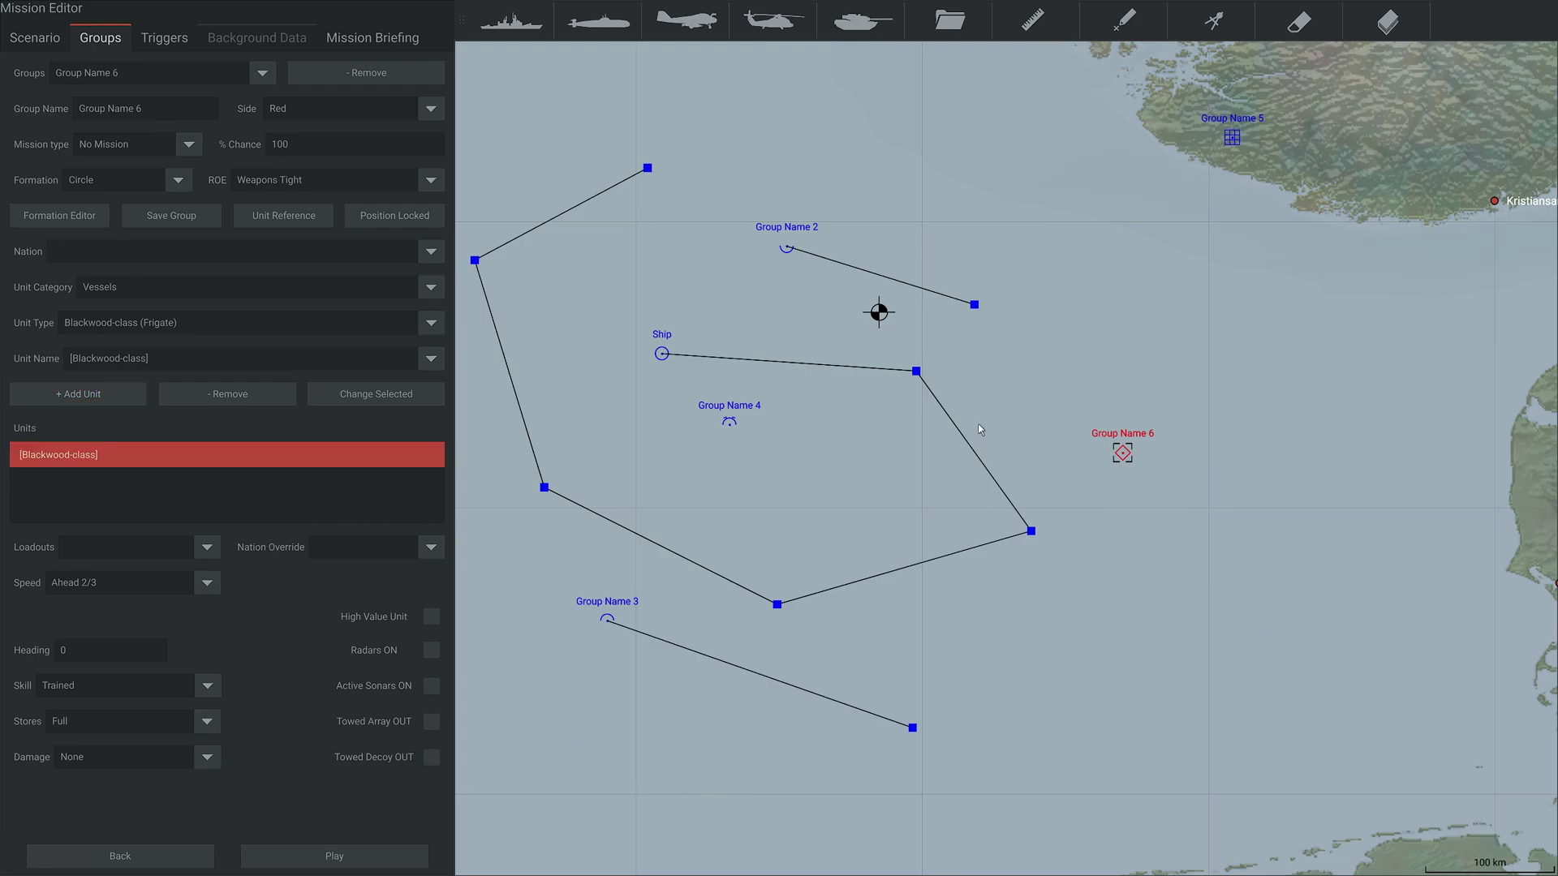
# Give the Red frigate group a waypoint to its northwest, just east of the Ship group's first waypoint.
pyautogui.click(1001, 385)
pyautogui.scroll(-2, 942, 499)
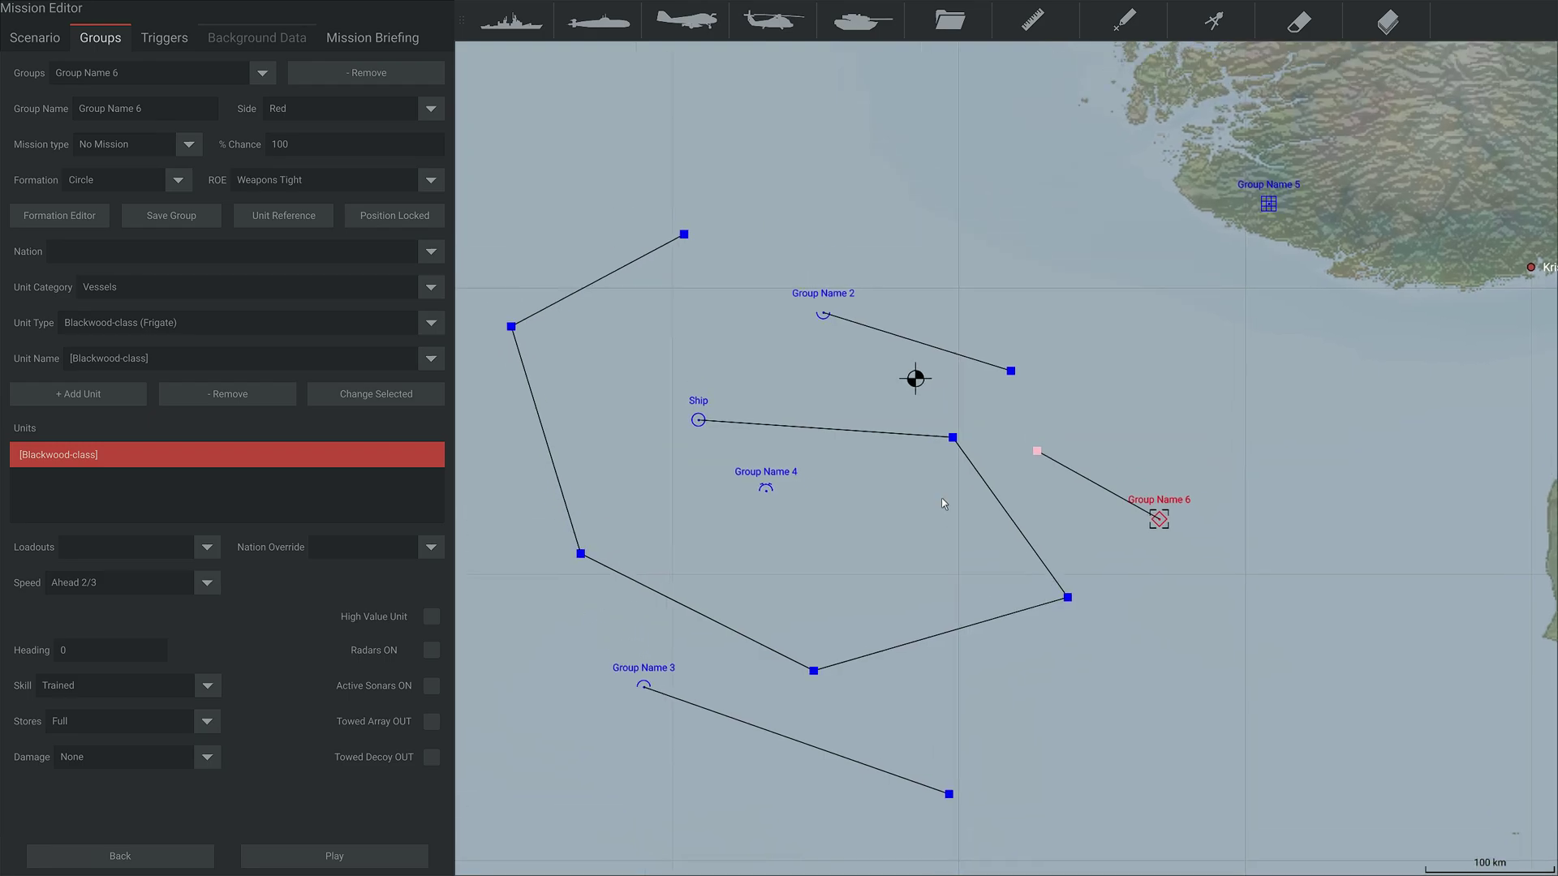
pyautogui.scroll(1, 942, 499)
# Switch the scenario's mission time to local time.
pyautogui.click(24, 34)
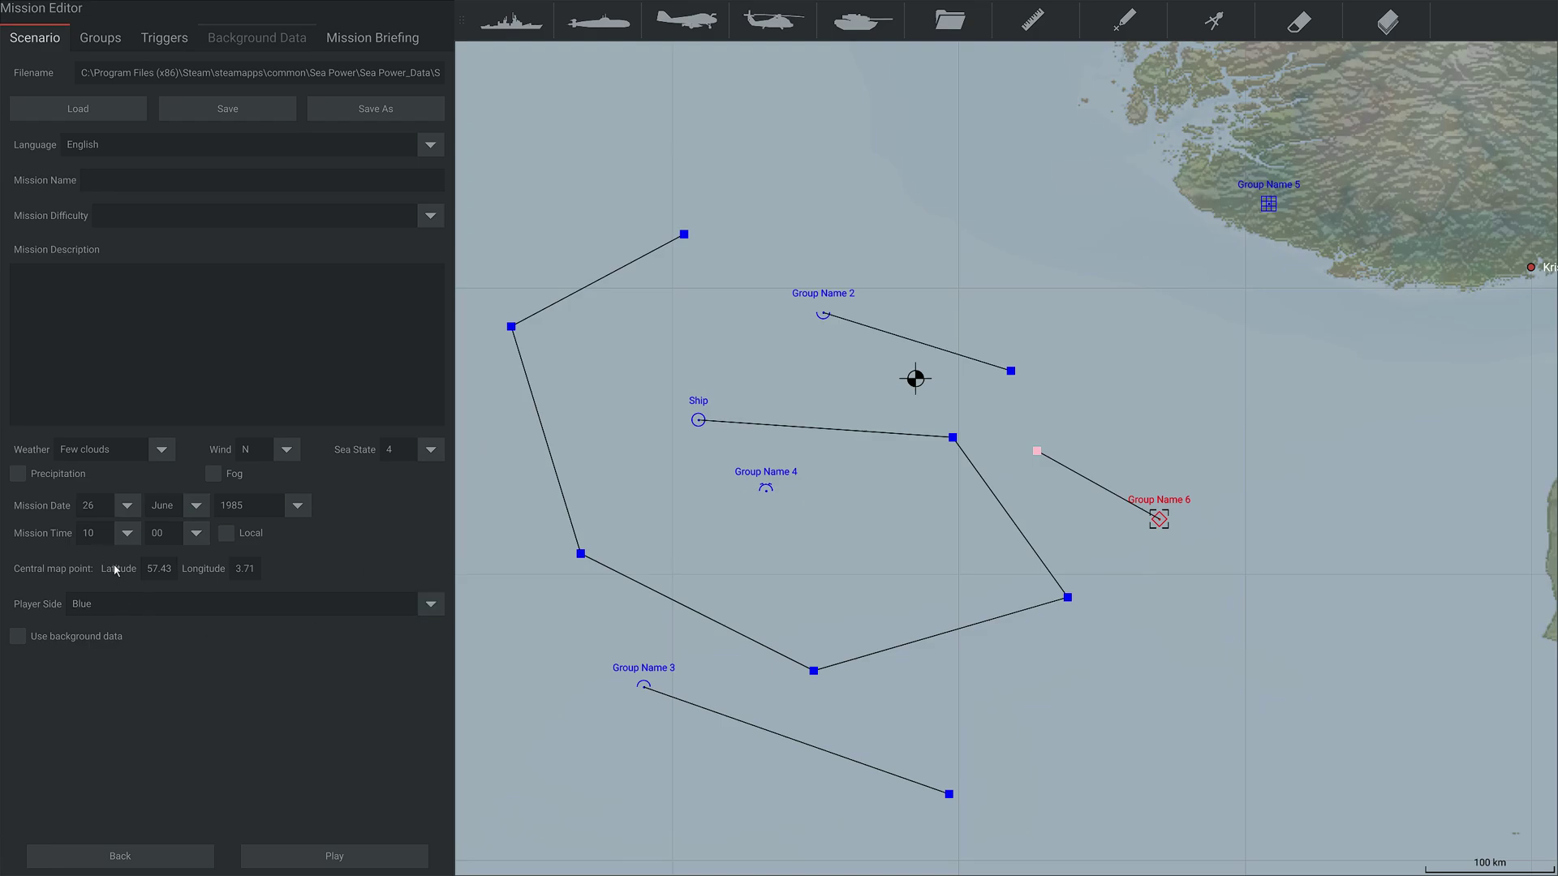
pyautogui.click(228, 534)
pyautogui.scroll(-3, 848, 464)
pyautogui.scroll(4, 862, 471)
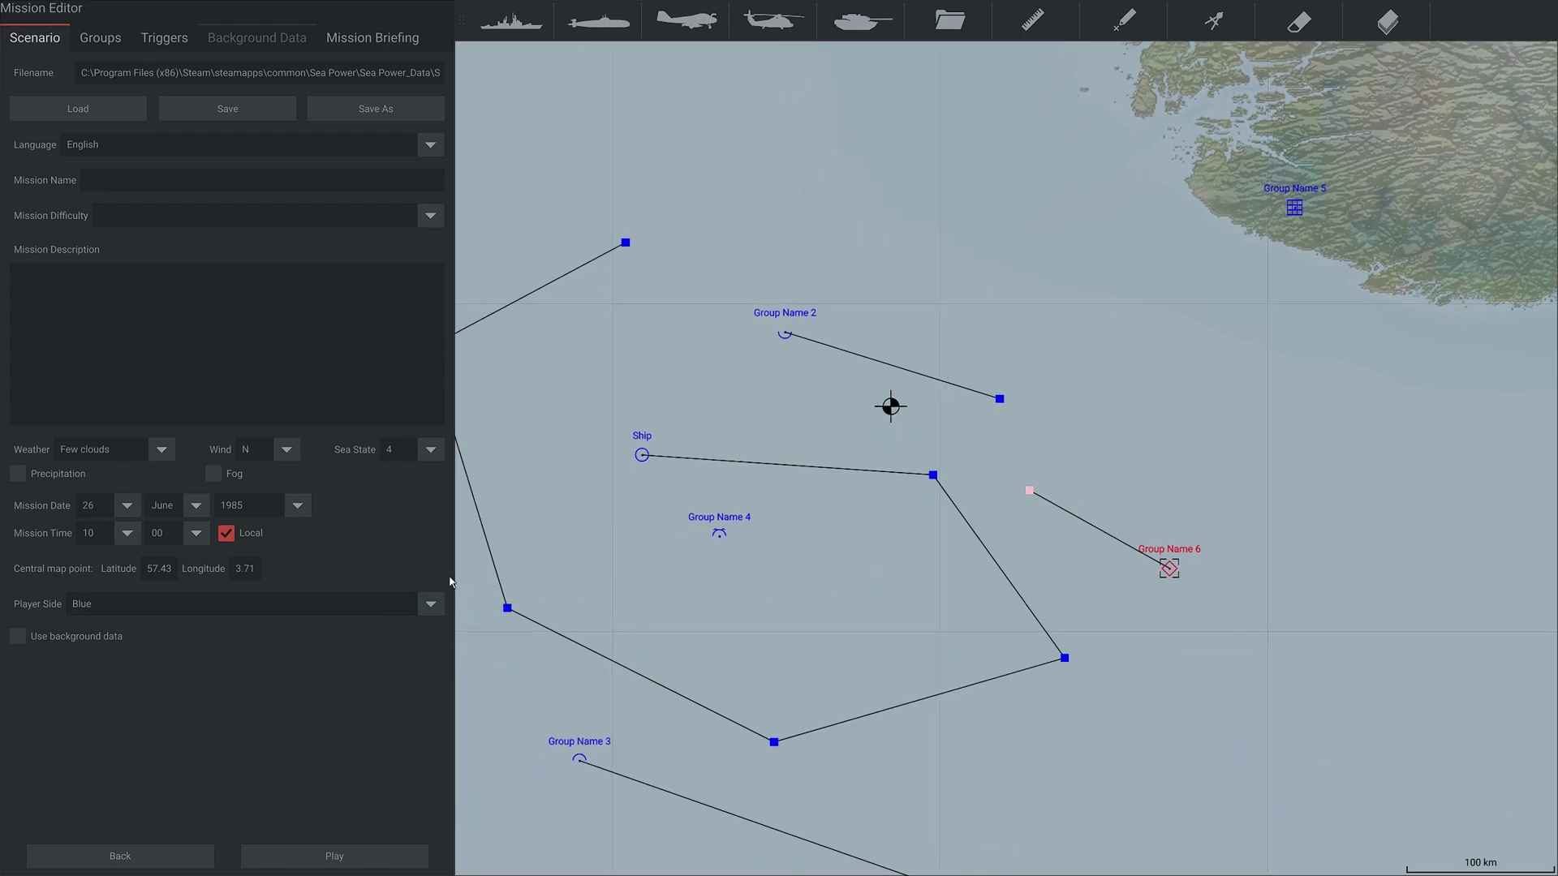
# Choose Blue as the player side and go through the mission difficulty options.
pyautogui.click(431, 604)
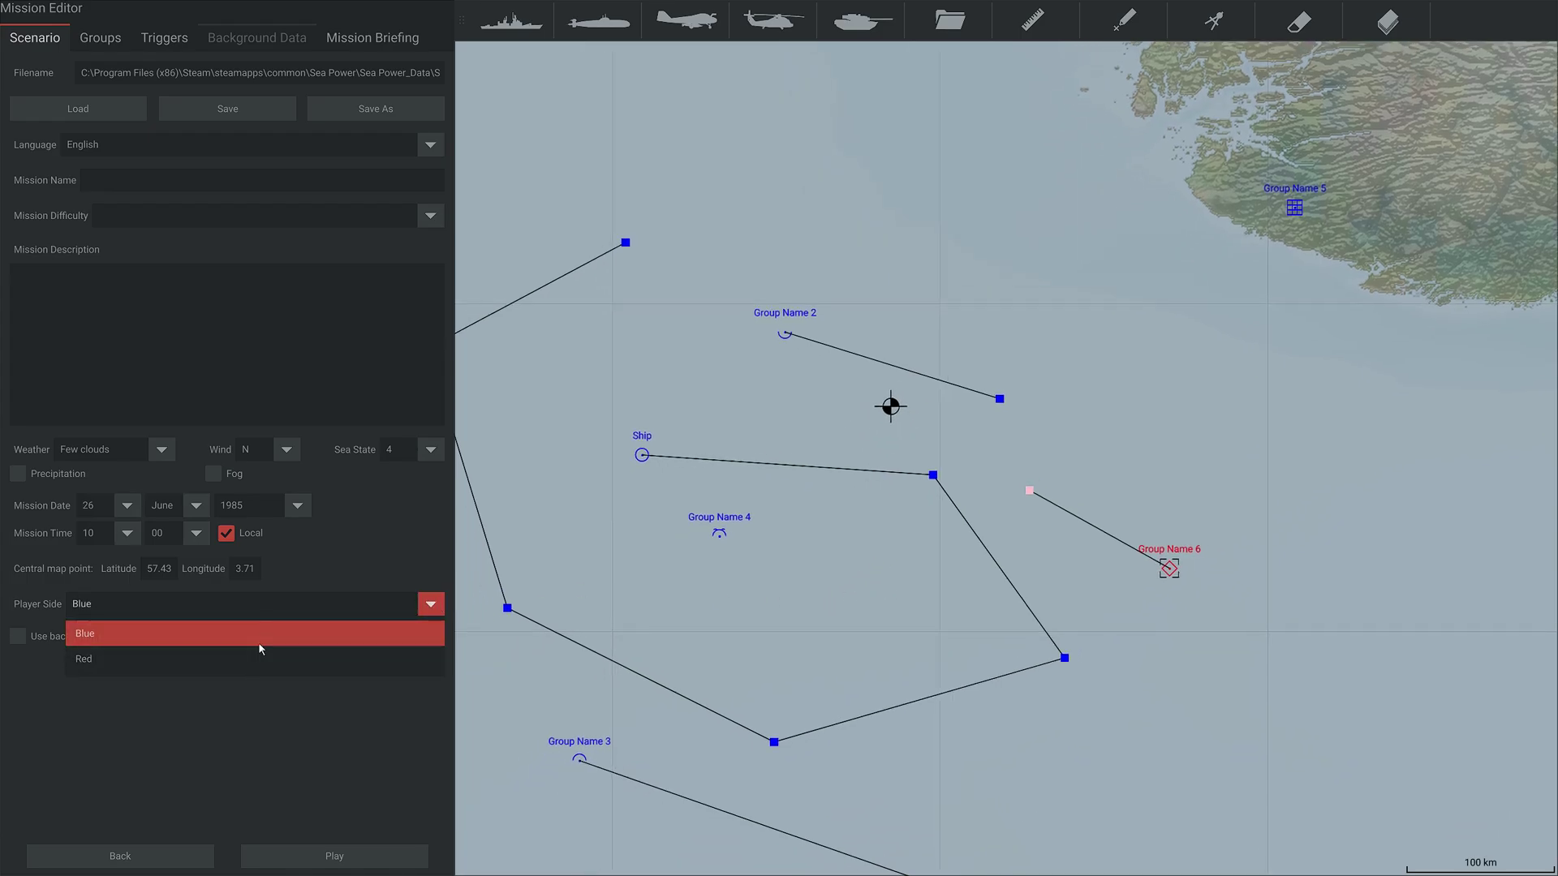
pyautogui.click(424, 625)
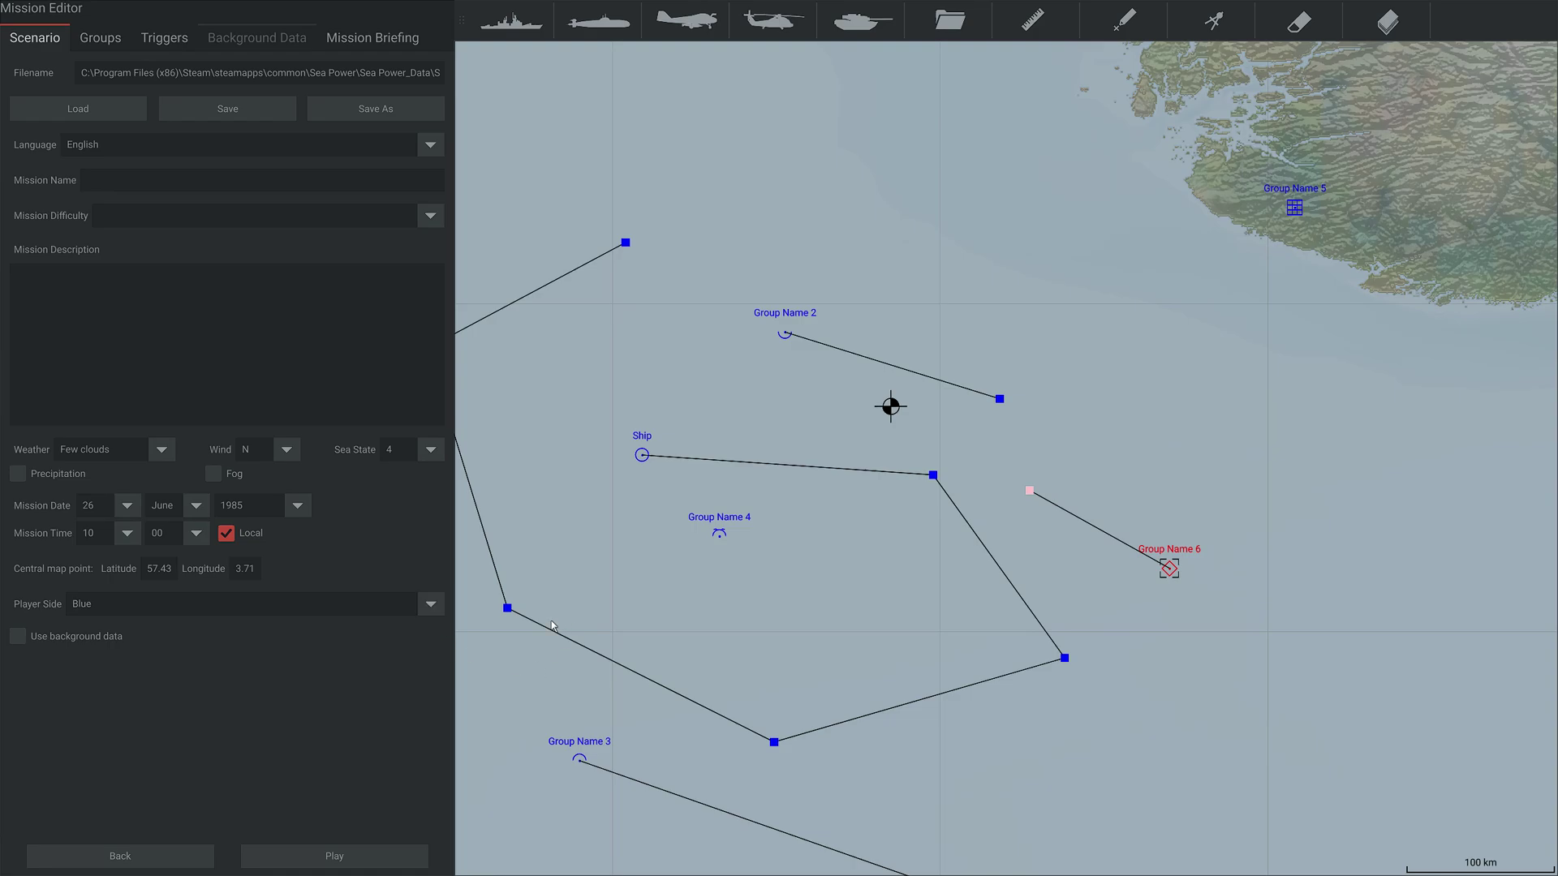
pyautogui.click(430, 607)
pyautogui.click(244, 634)
pyautogui.click(430, 216)
pyautogui.click(366, 244)
# Add a trigger to the mission and create a condition within it.
pyautogui.click(160, 41)
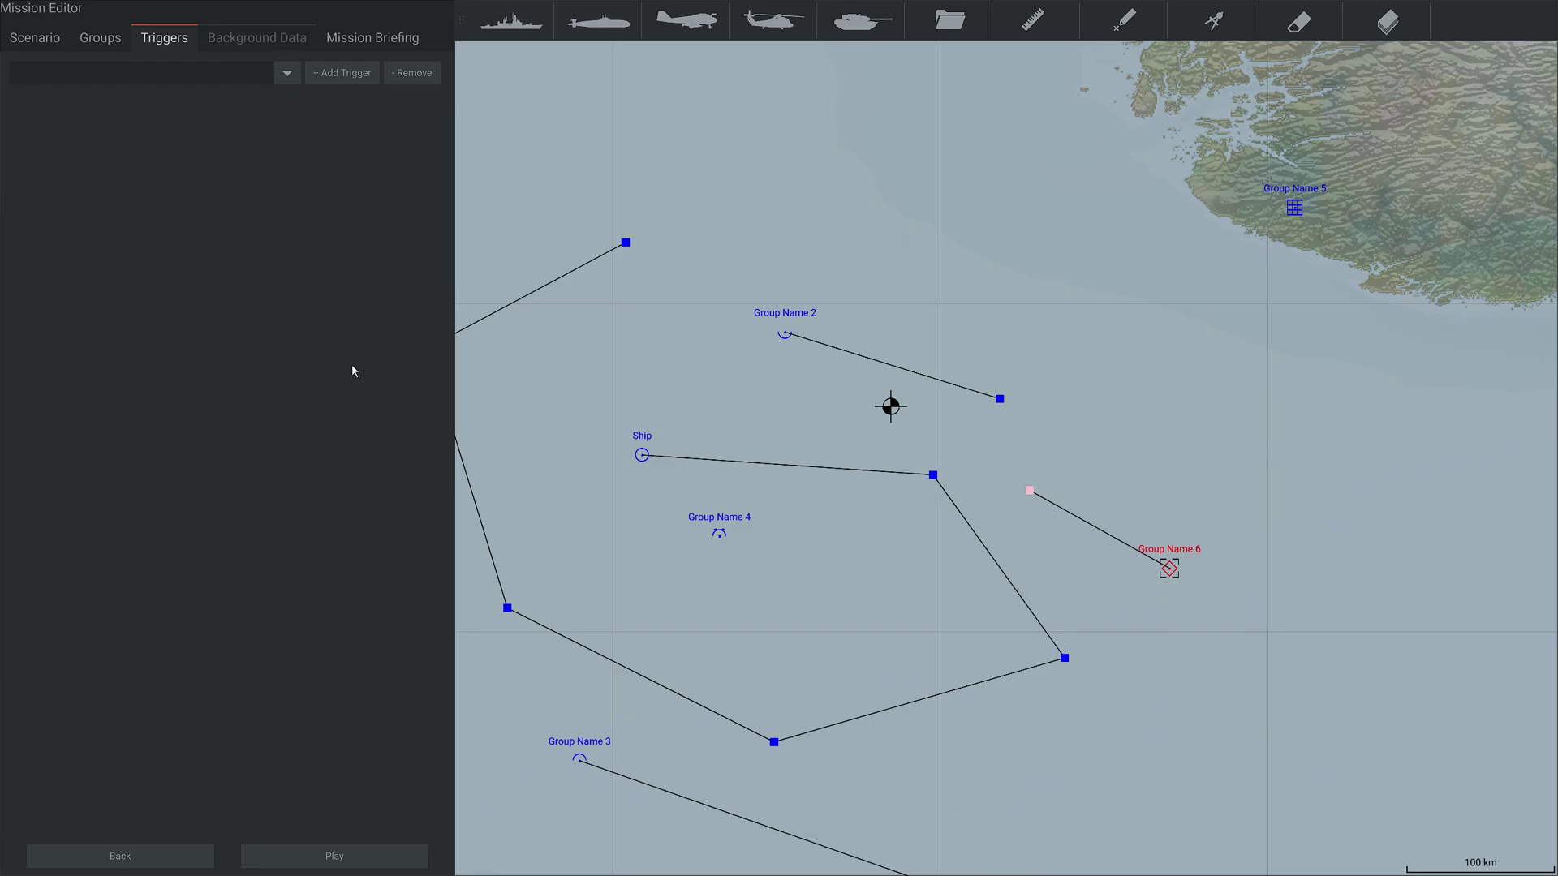
pyautogui.scroll(-5, 877, 503)
pyautogui.scroll(4, 868, 550)
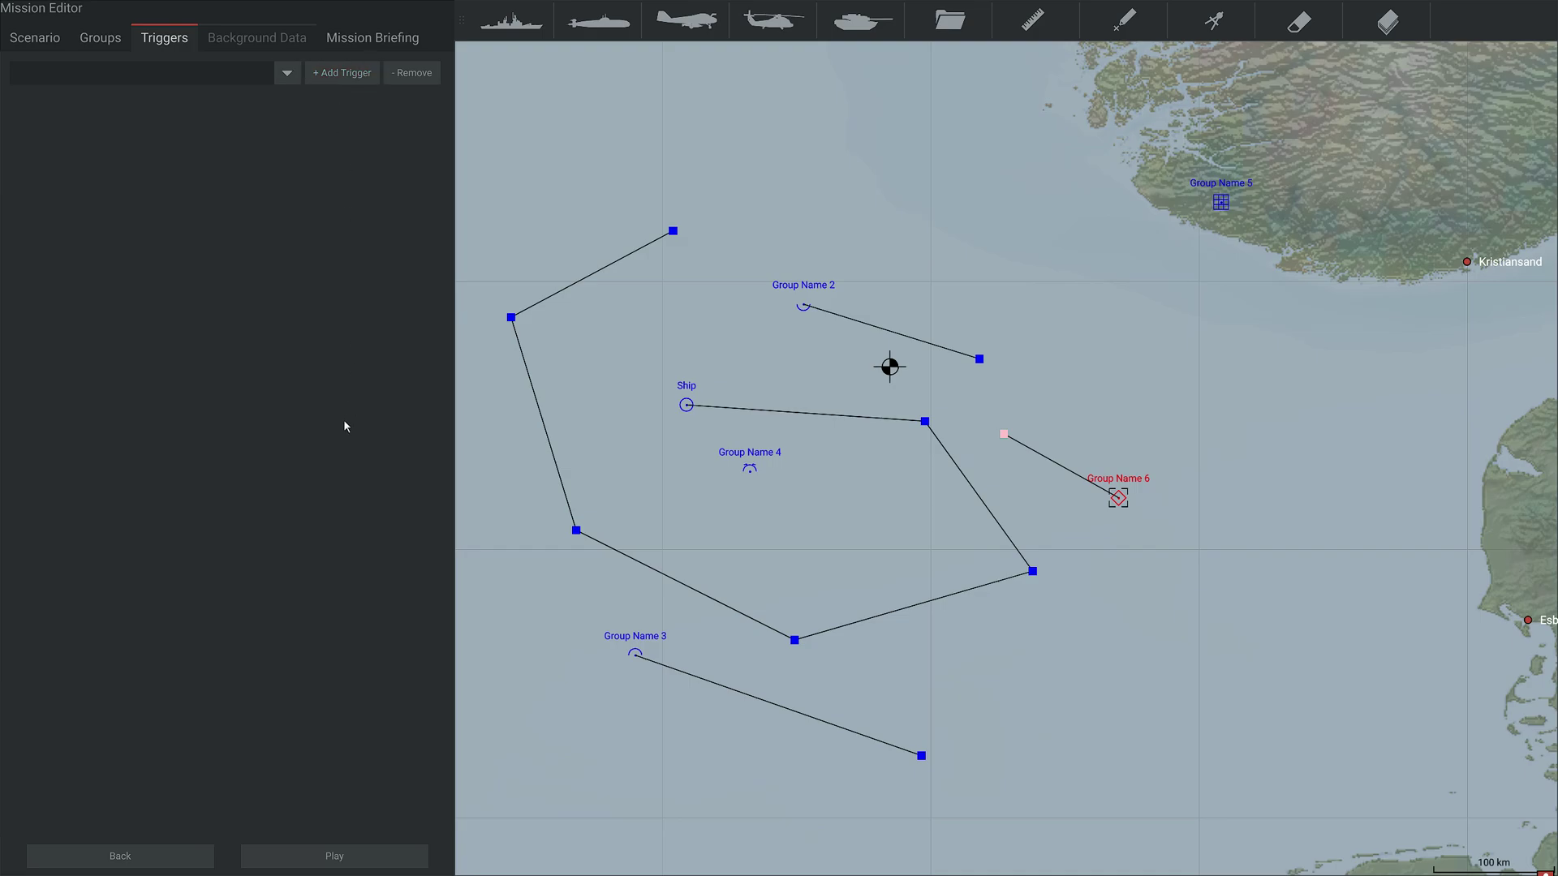
pyautogui.click(327, 75)
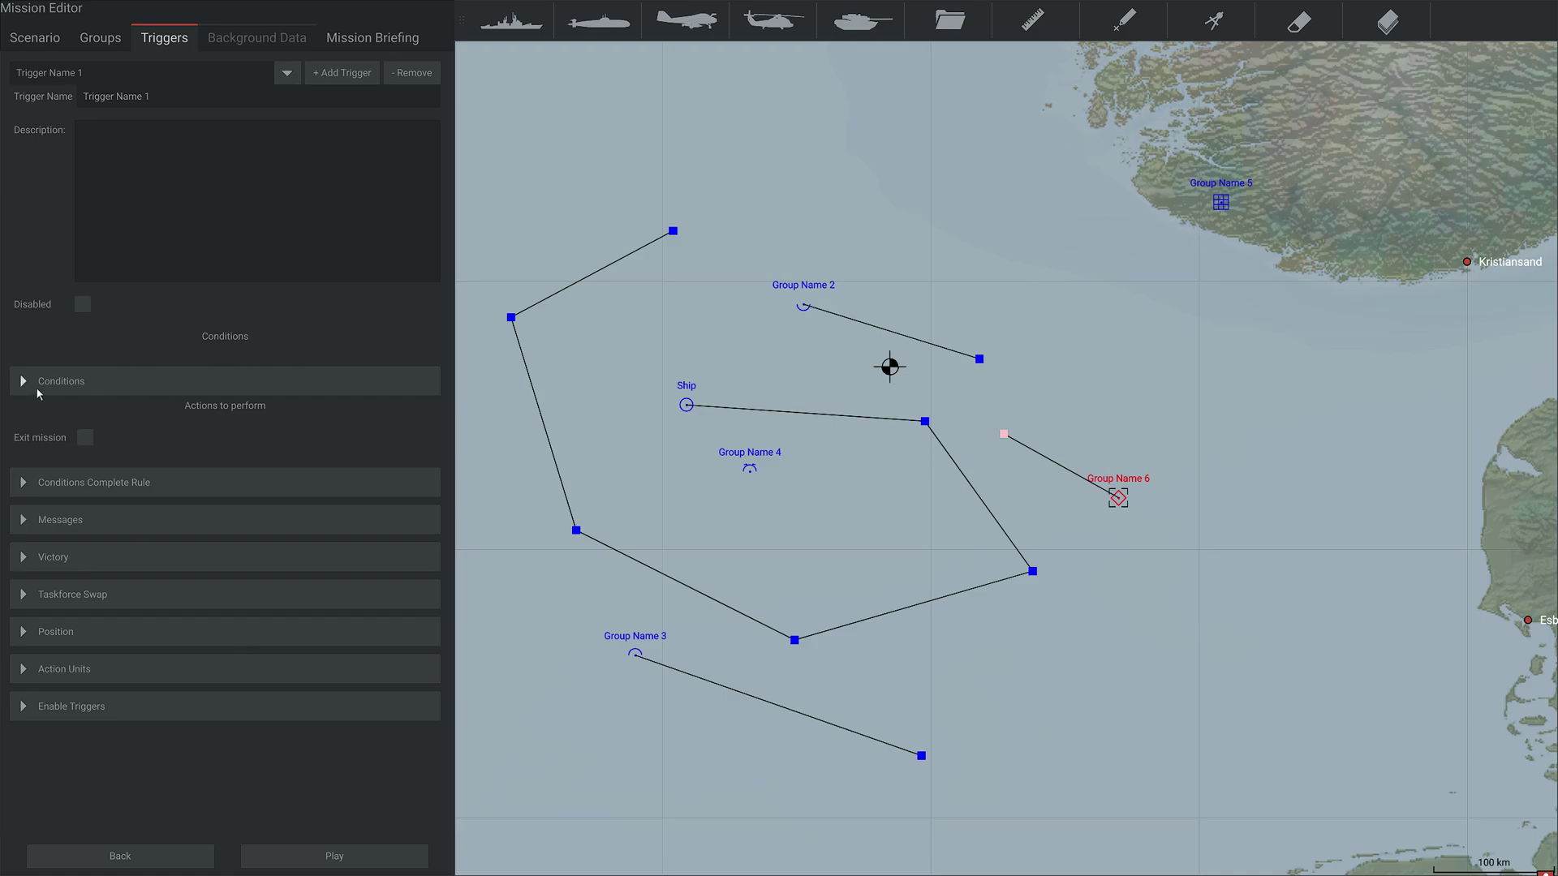
pyautogui.click(65, 384)
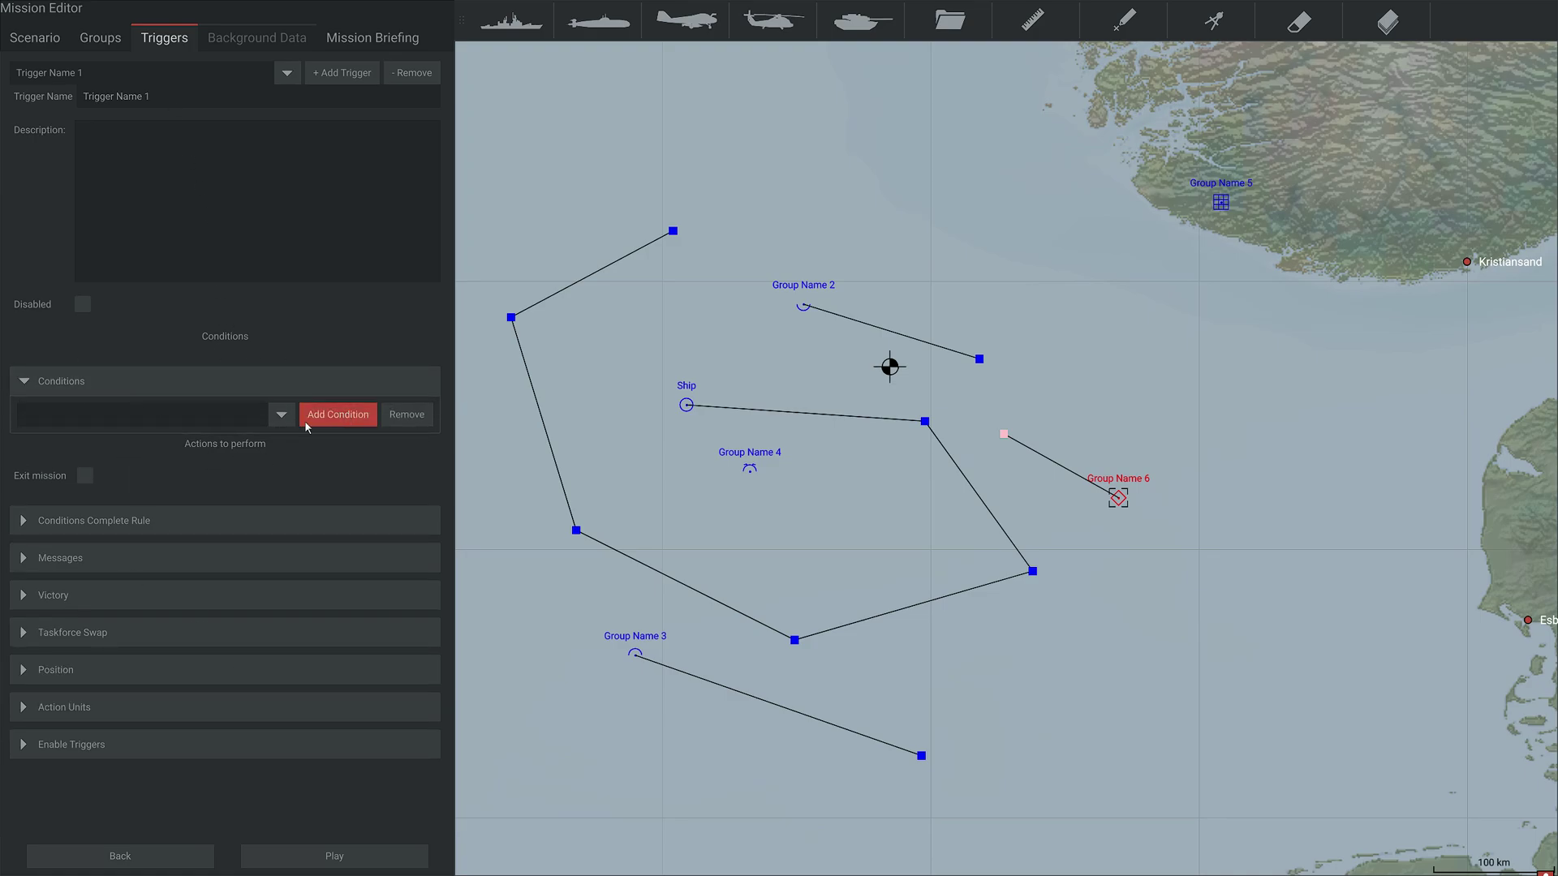
pyautogui.click(351, 423)
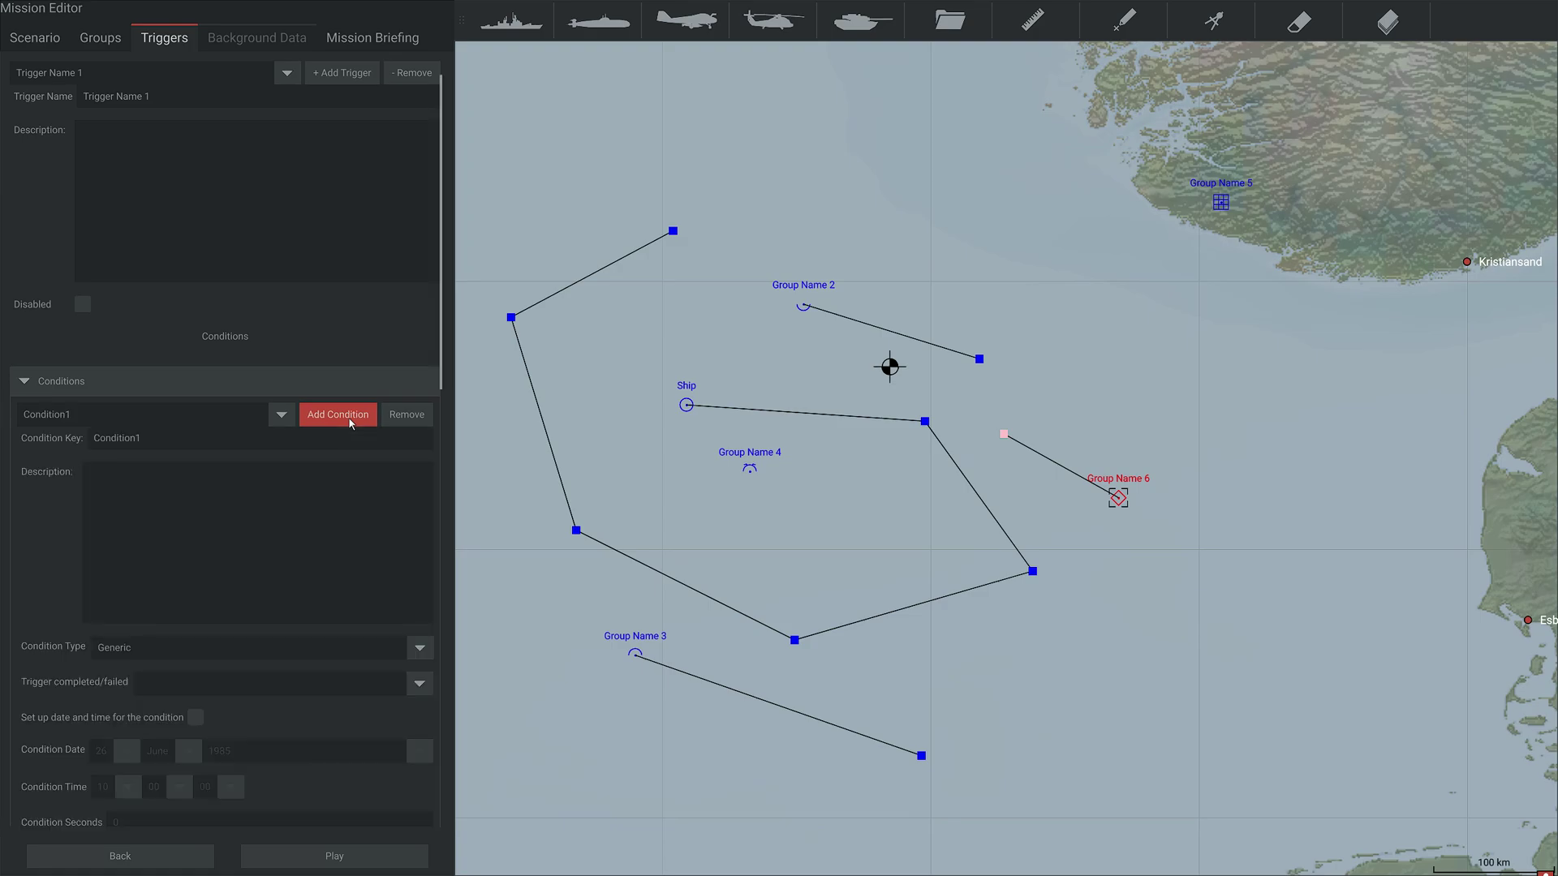
pyautogui.scroll(-2, 289, 505)
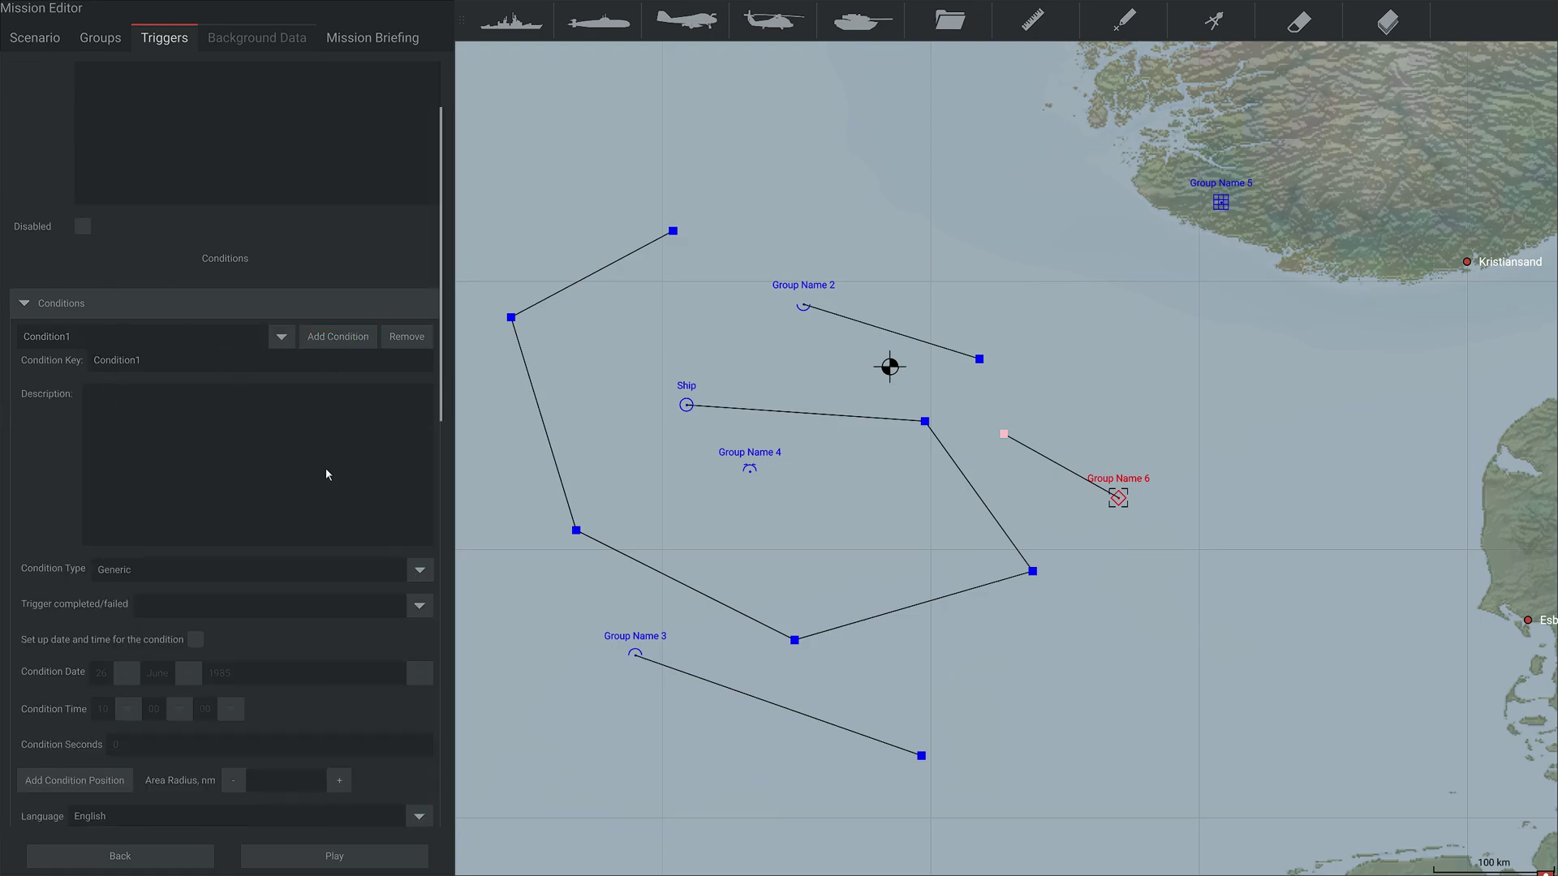
pyautogui.scroll(2, 208, 509)
pyautogui.scroll(-6, 250, 587)
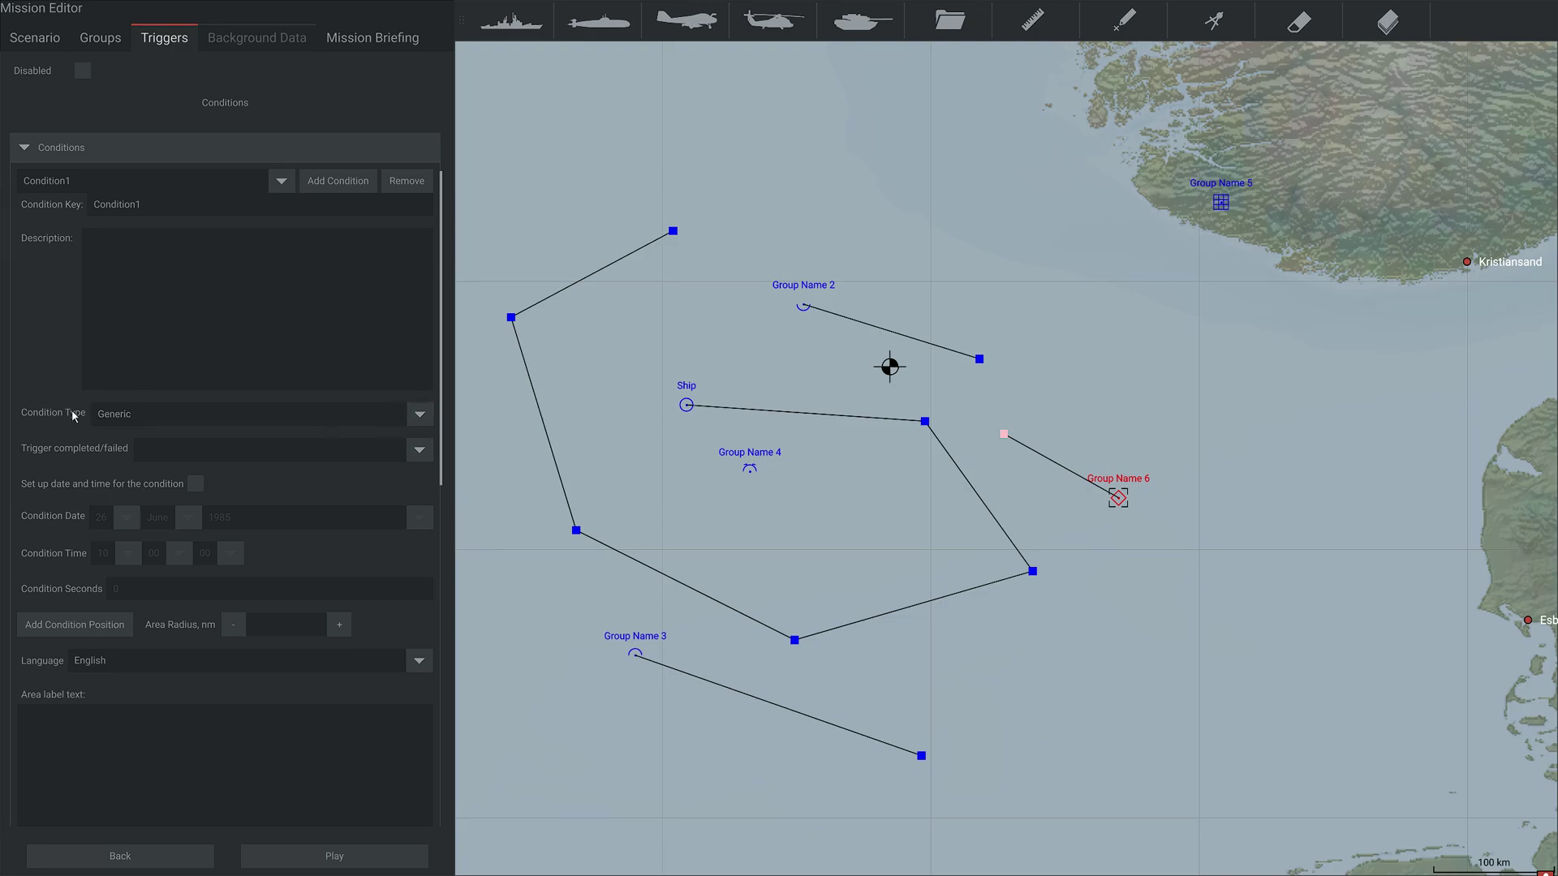
# Set the condition type to Unit destroyed and its completed/failed trigger to Trigger Name 1.
pyautogui.click(419, 415)
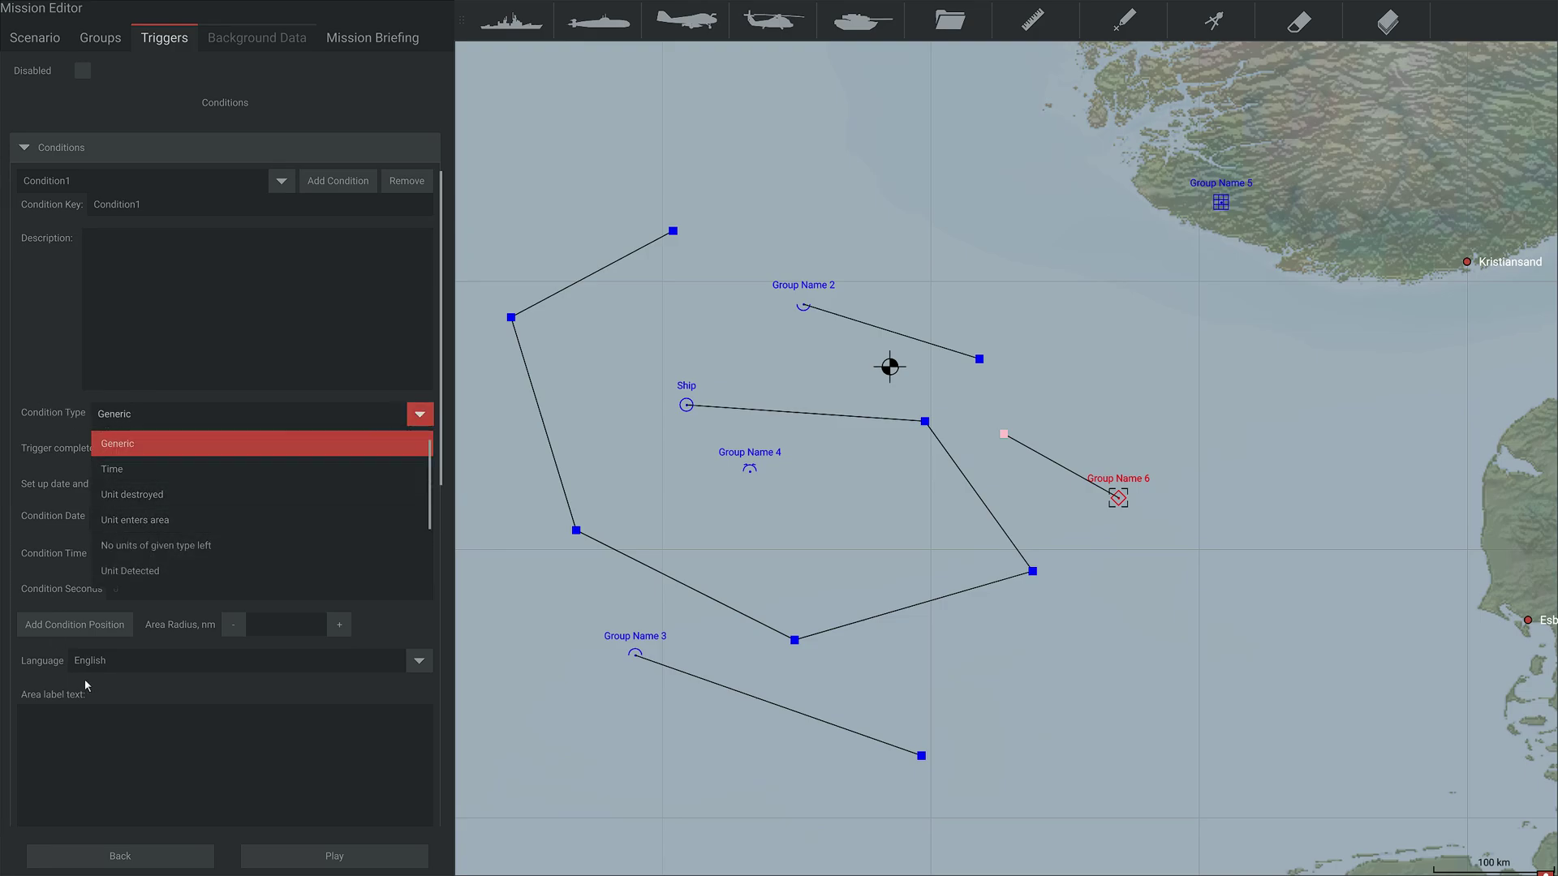
pyautogui.click(161, 496)
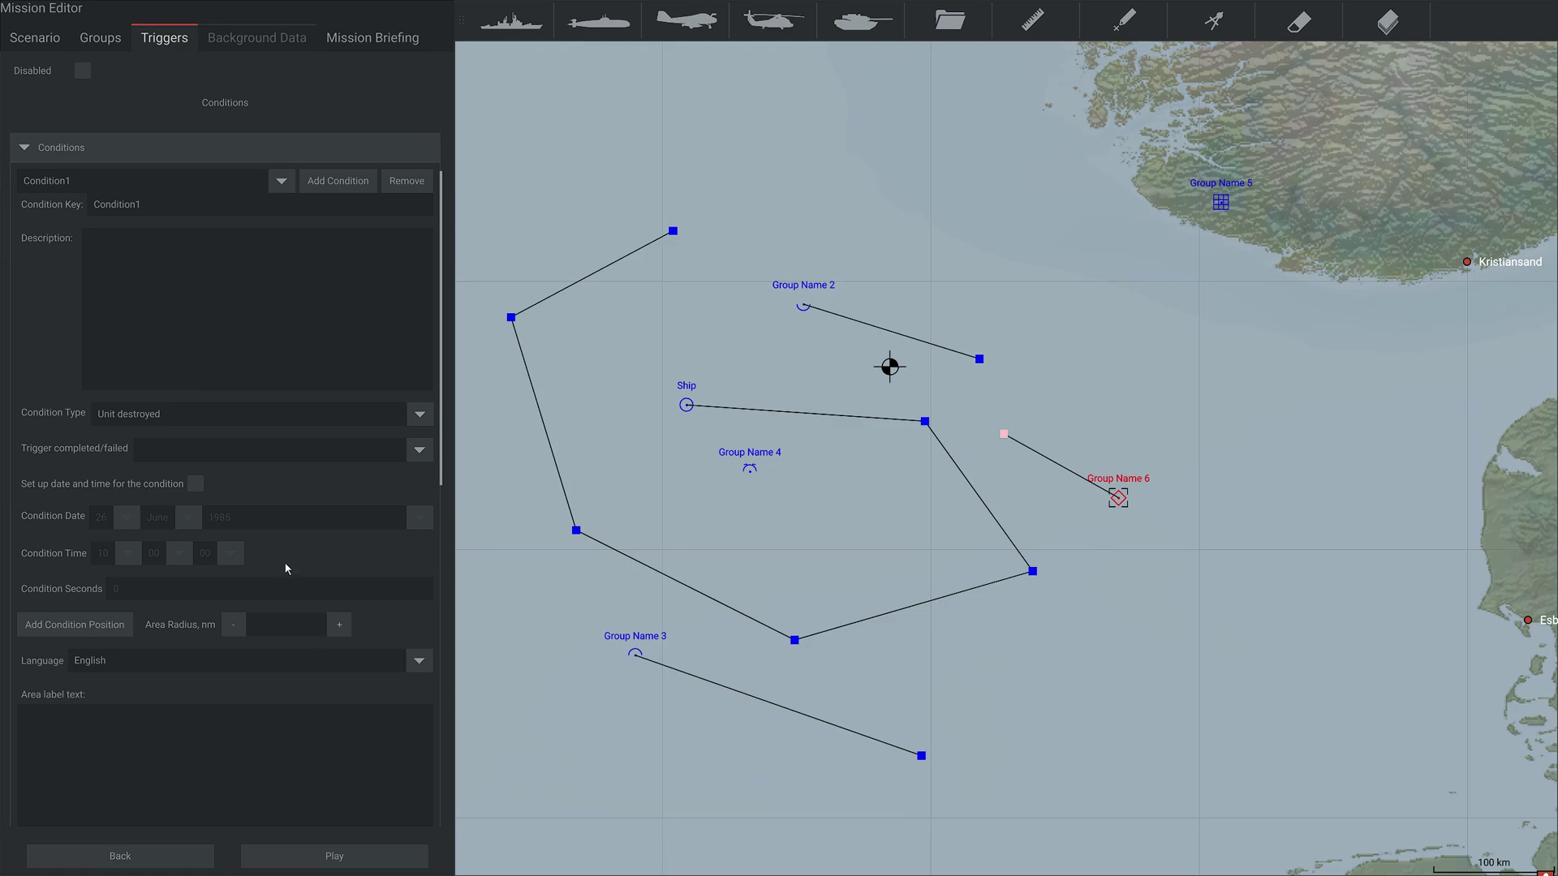
pyautogui.click(419, 450)
pyautogui.click(260, 480)
# Set the condition side to Blue and add all units of Group Name 6 to the condition units.
pyautogui.scroll(-3, 297, 572)
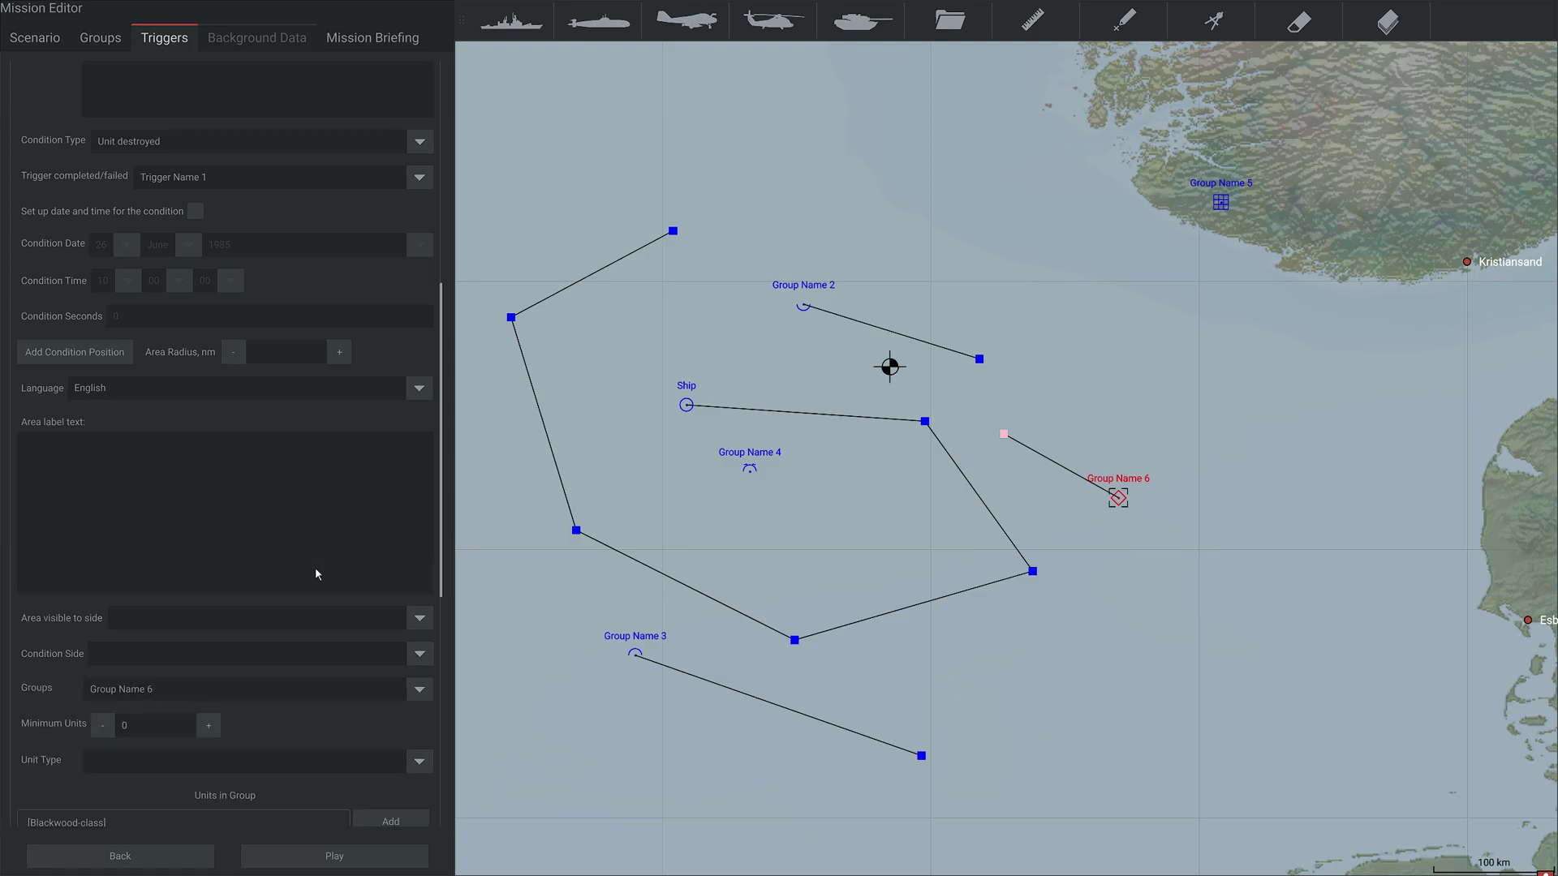
pyautogui.scroll(-1, 315, 574)
pyautogui.click(357, 538)
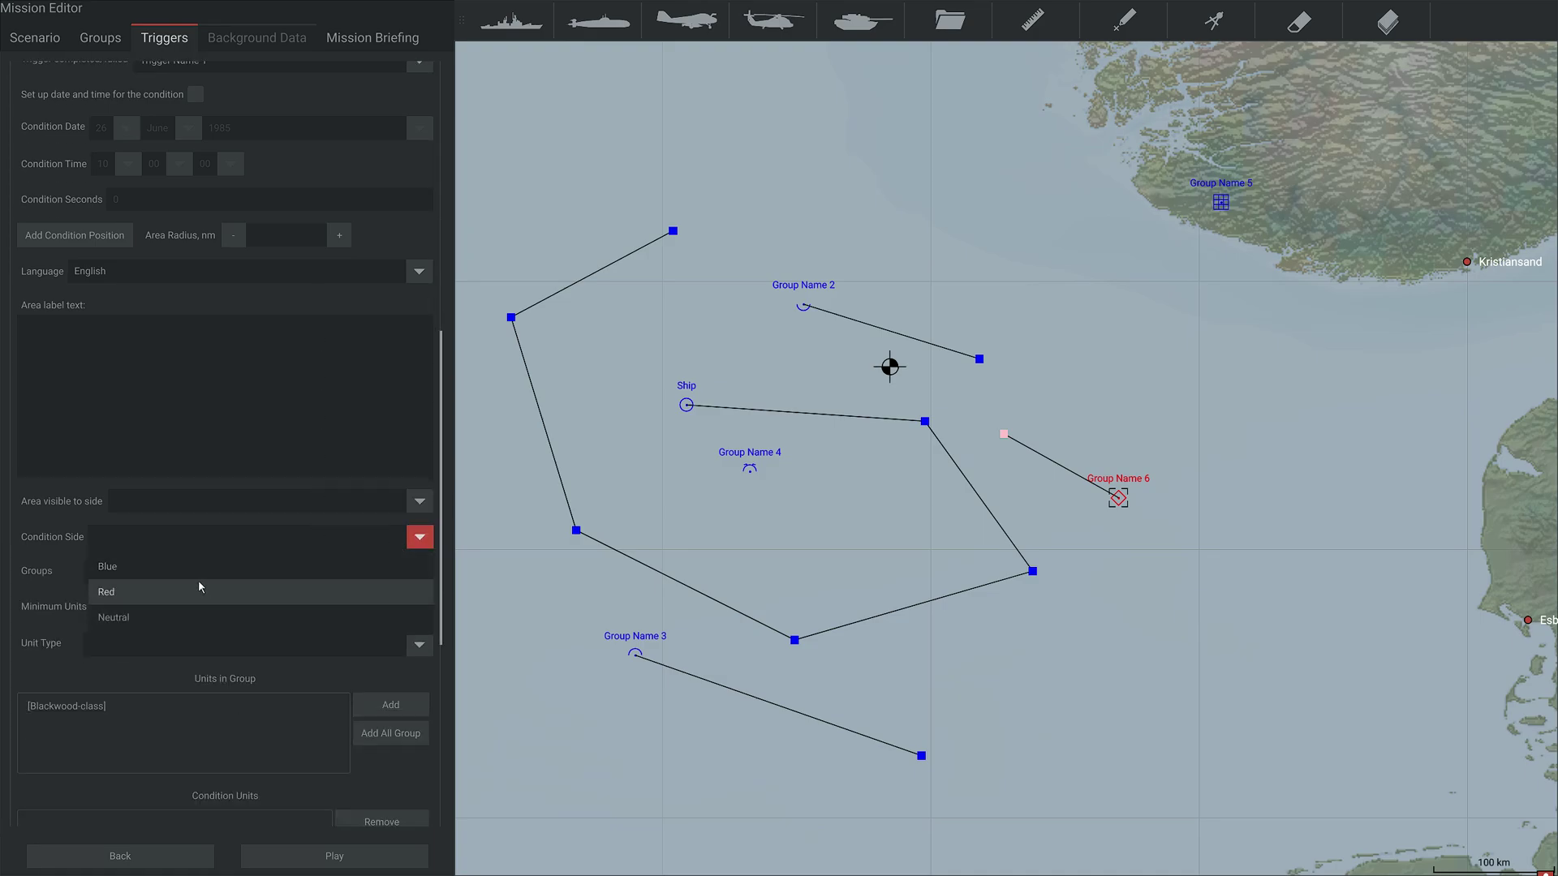
pyautogui.click(175, 567)
pyautogui.scroll(-1, 63, 541)
pyautogui.scroll(-1, 64, 542)
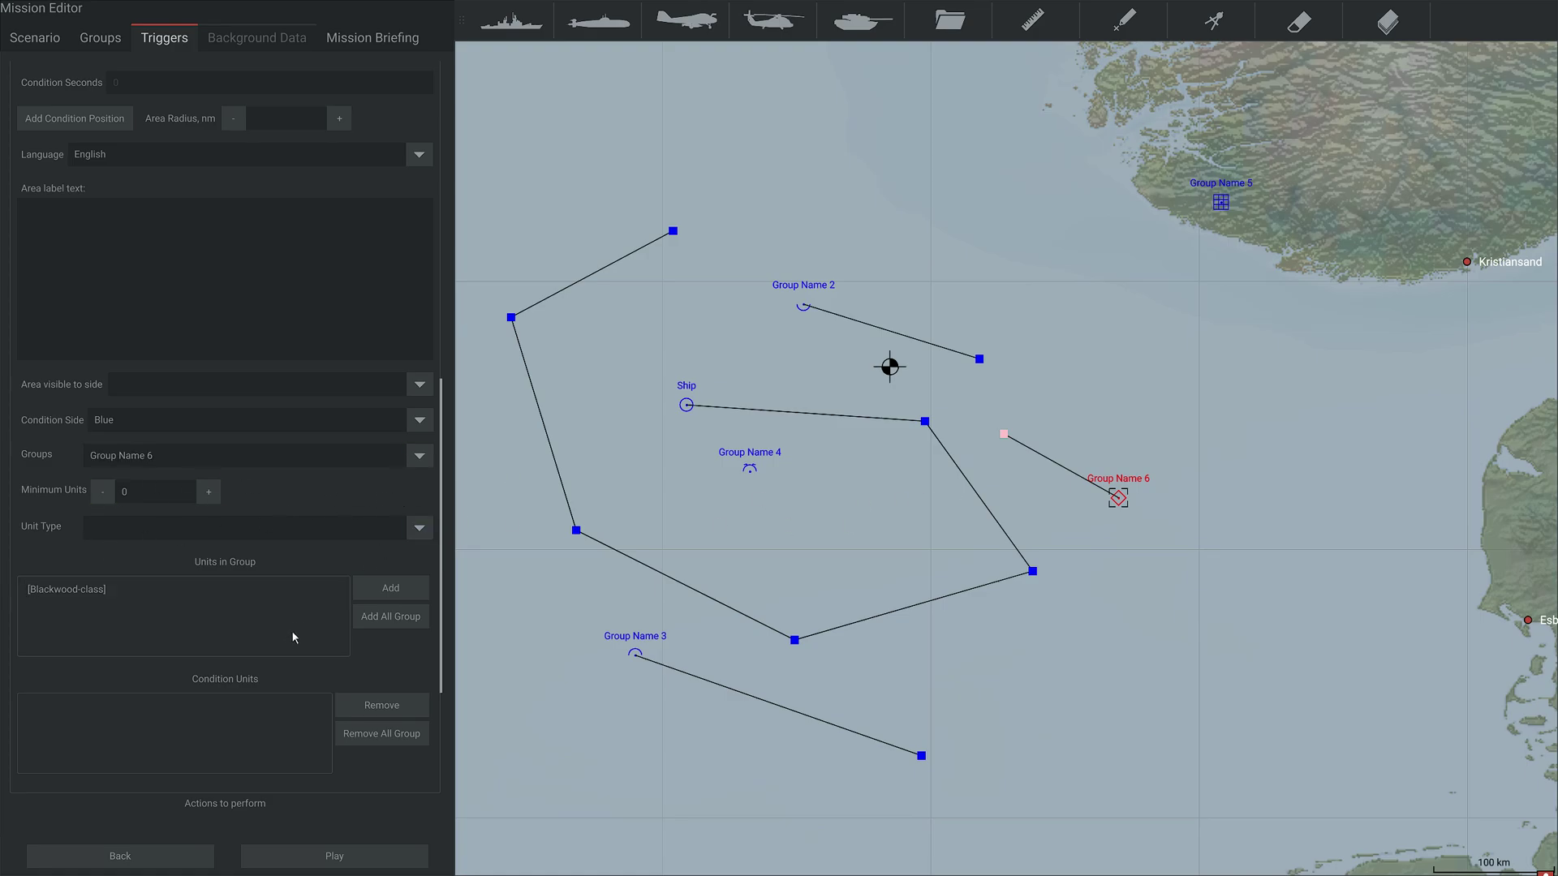
pyautogui.click(389, 616)
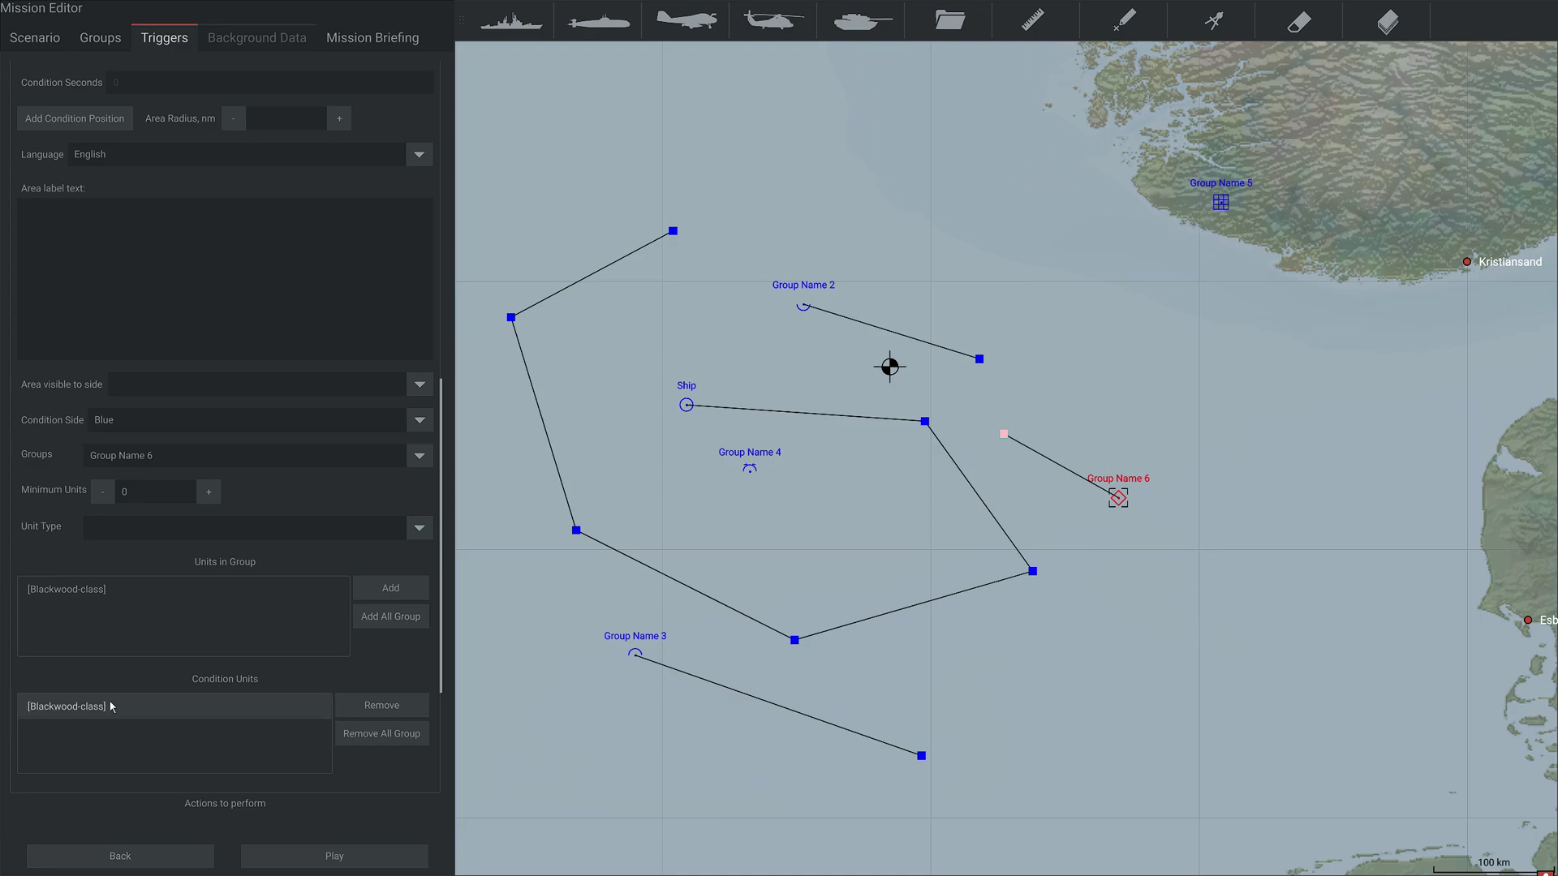
pyautogui.scroll(-1, 195, 665)
pyautogui.scroll(1, 280, 649)
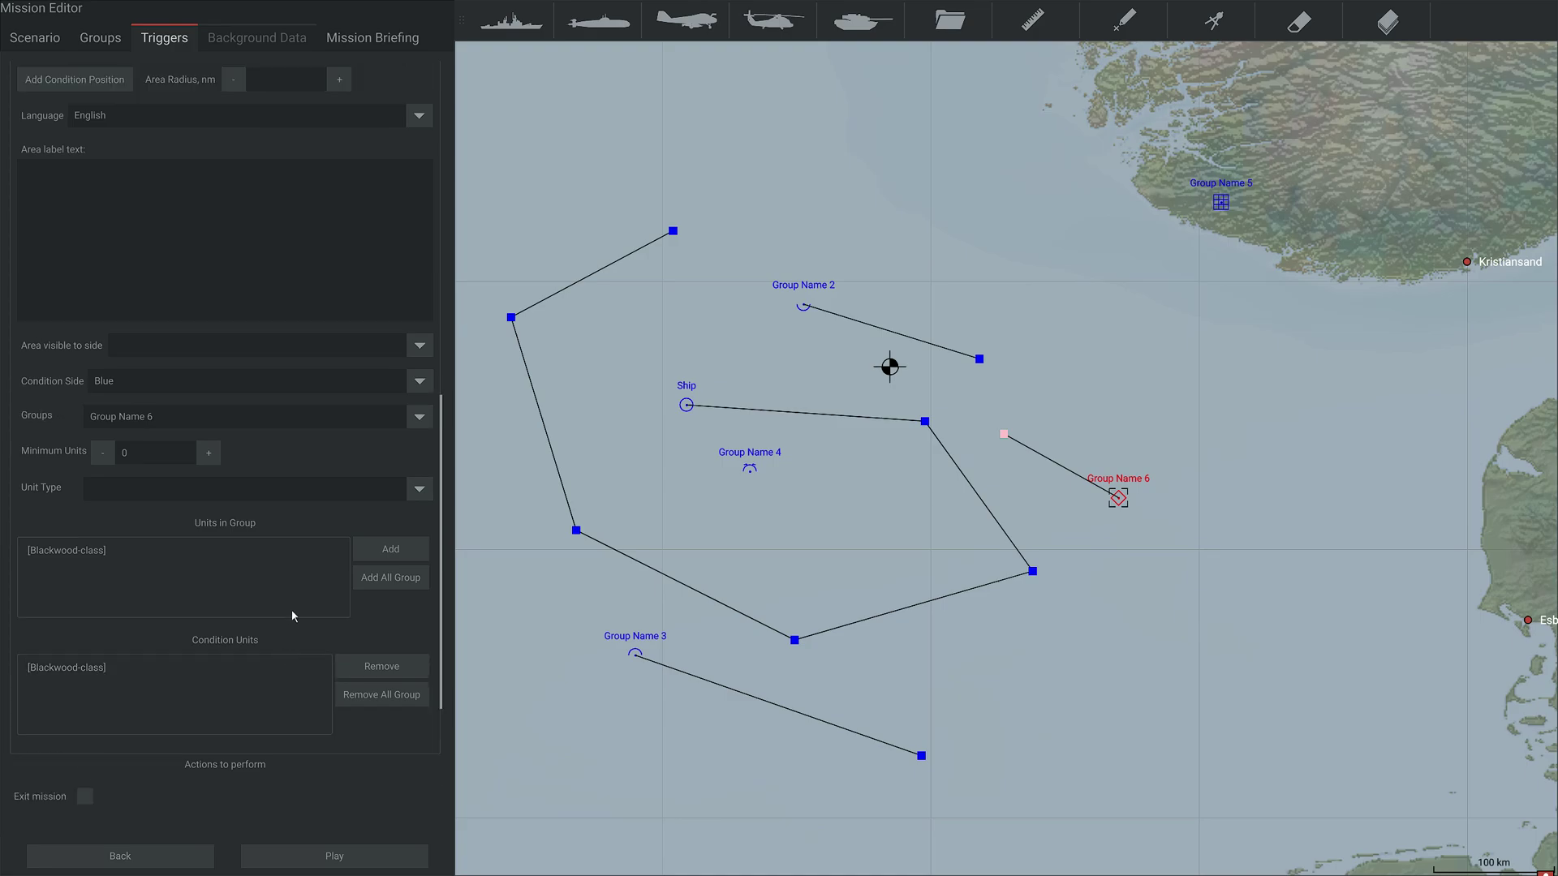
pyautogui.scroll(8, 291, 608)
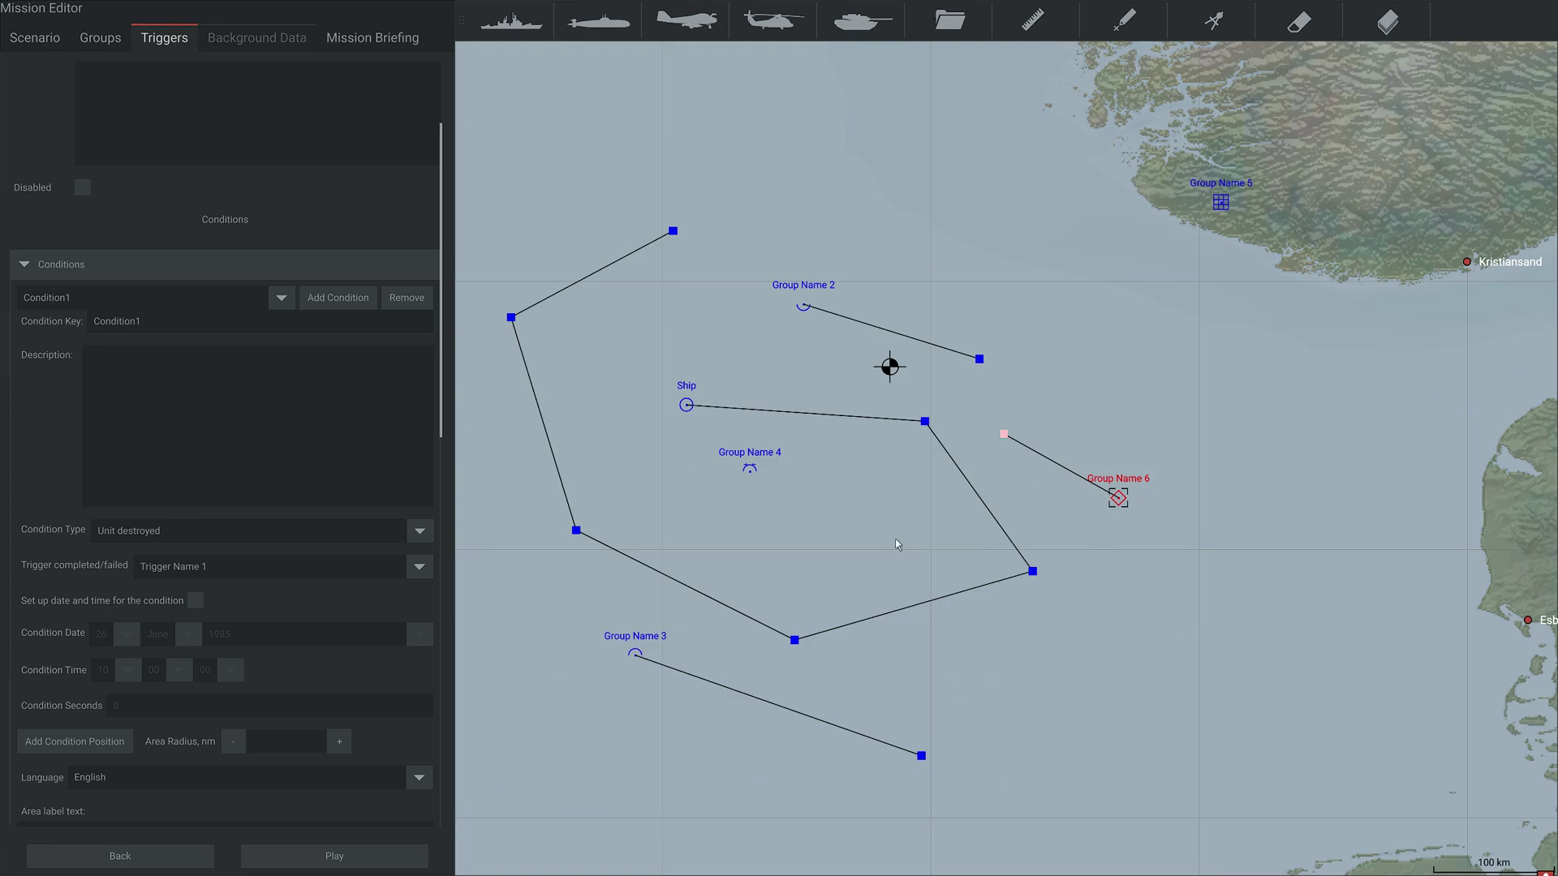
pyautogui.click(96, 272)
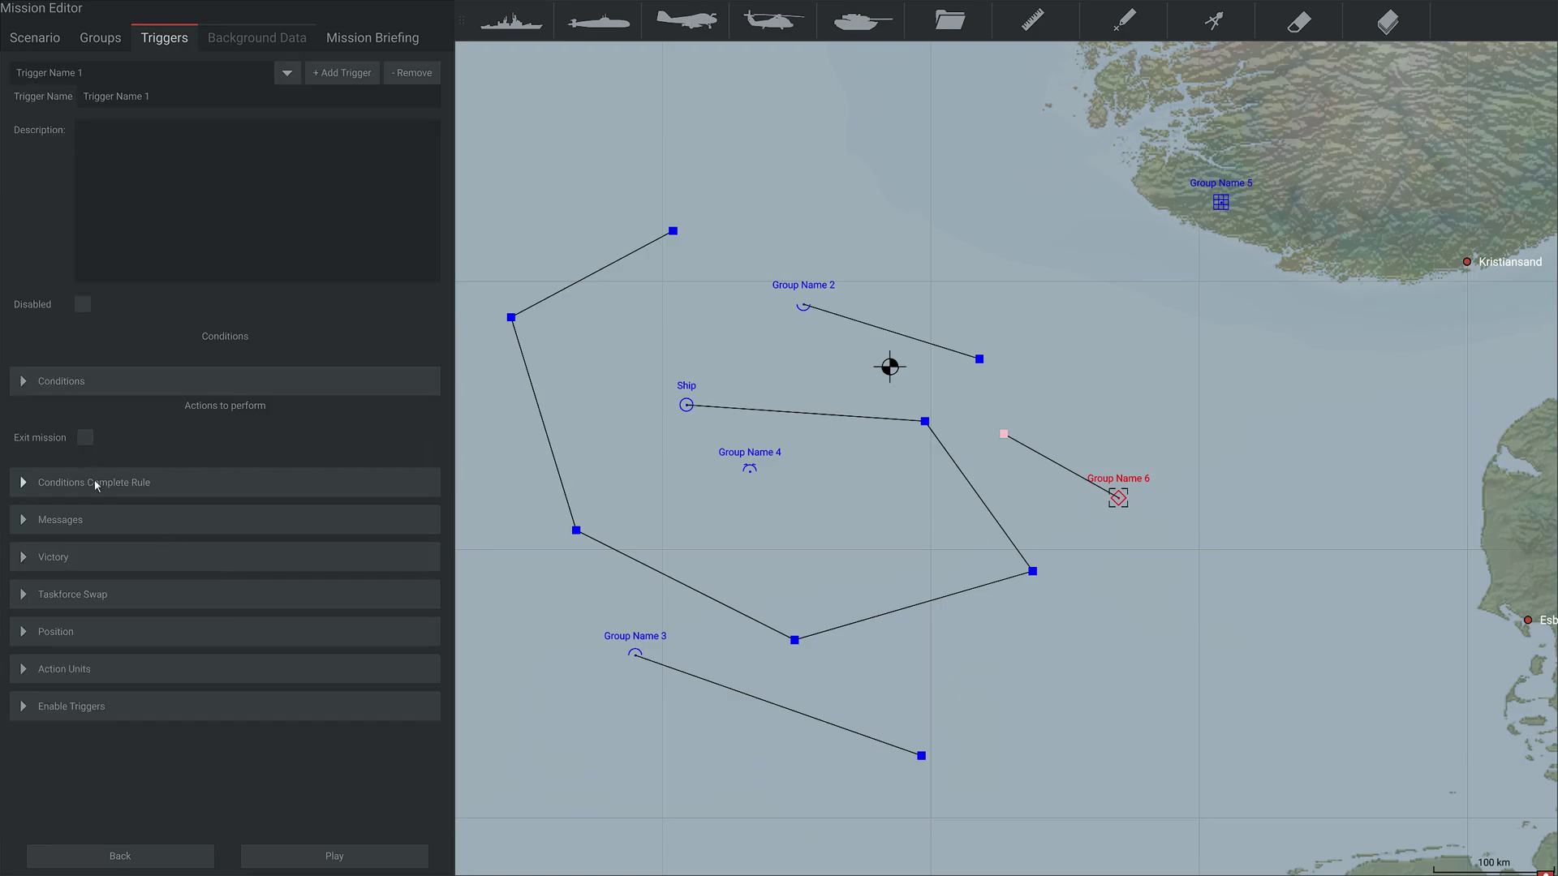
# Make the trigger exit the mission and count as a victory for the Blue side.
pyautogui.click(85, 439)
pyautogui.click(115, 558)
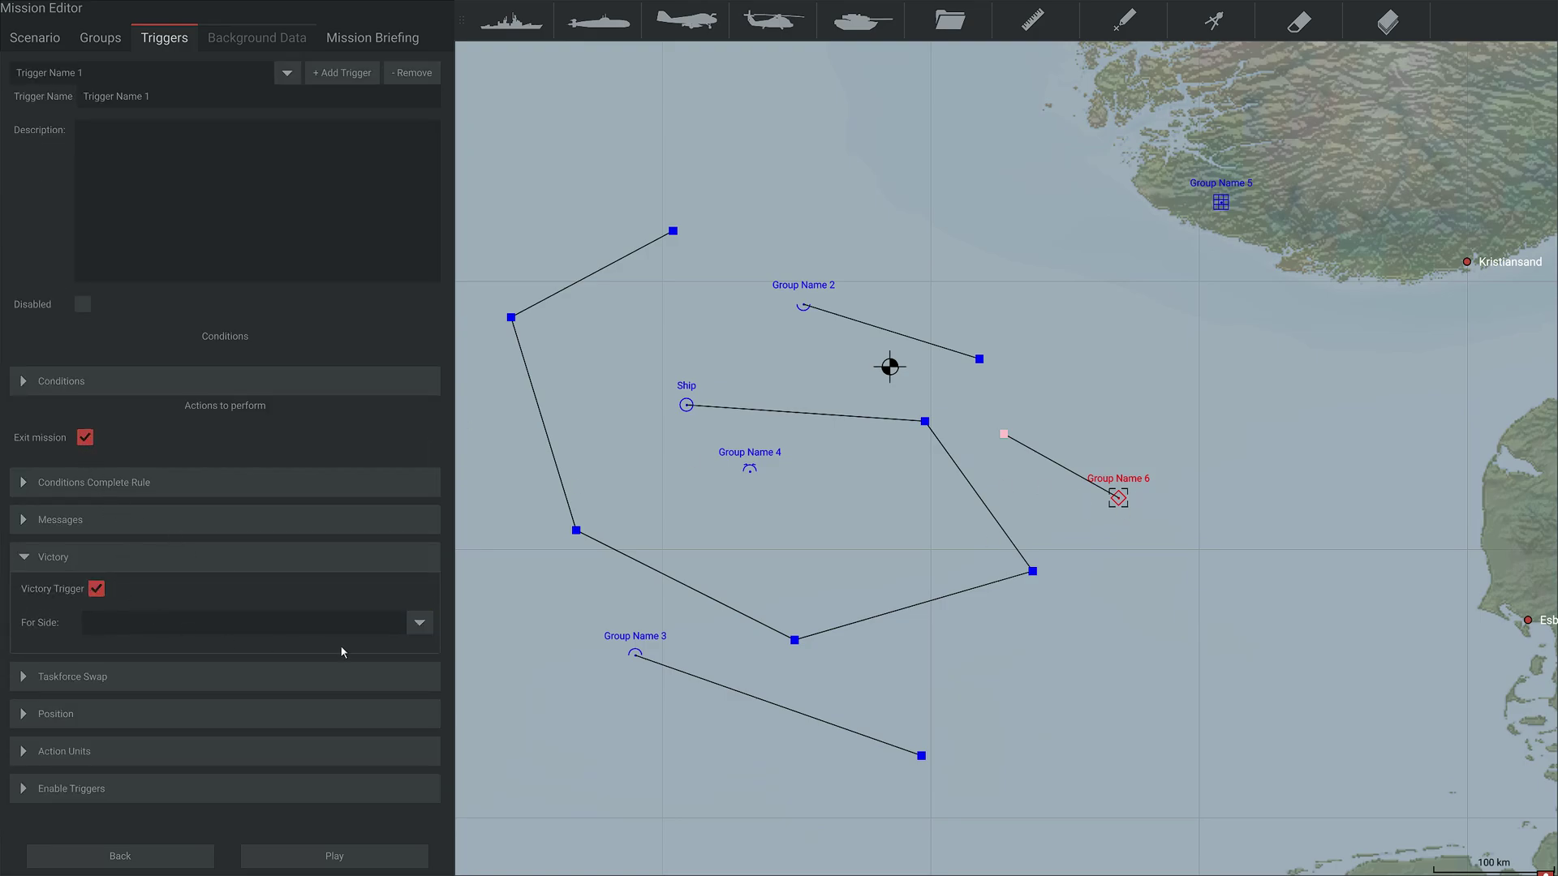
pyautogui.click(418, 626)
pyautogui.click(197, 653)
# Enter "Victory!" as the trigger's Blue side message.
pyautogui.click(90, 521)
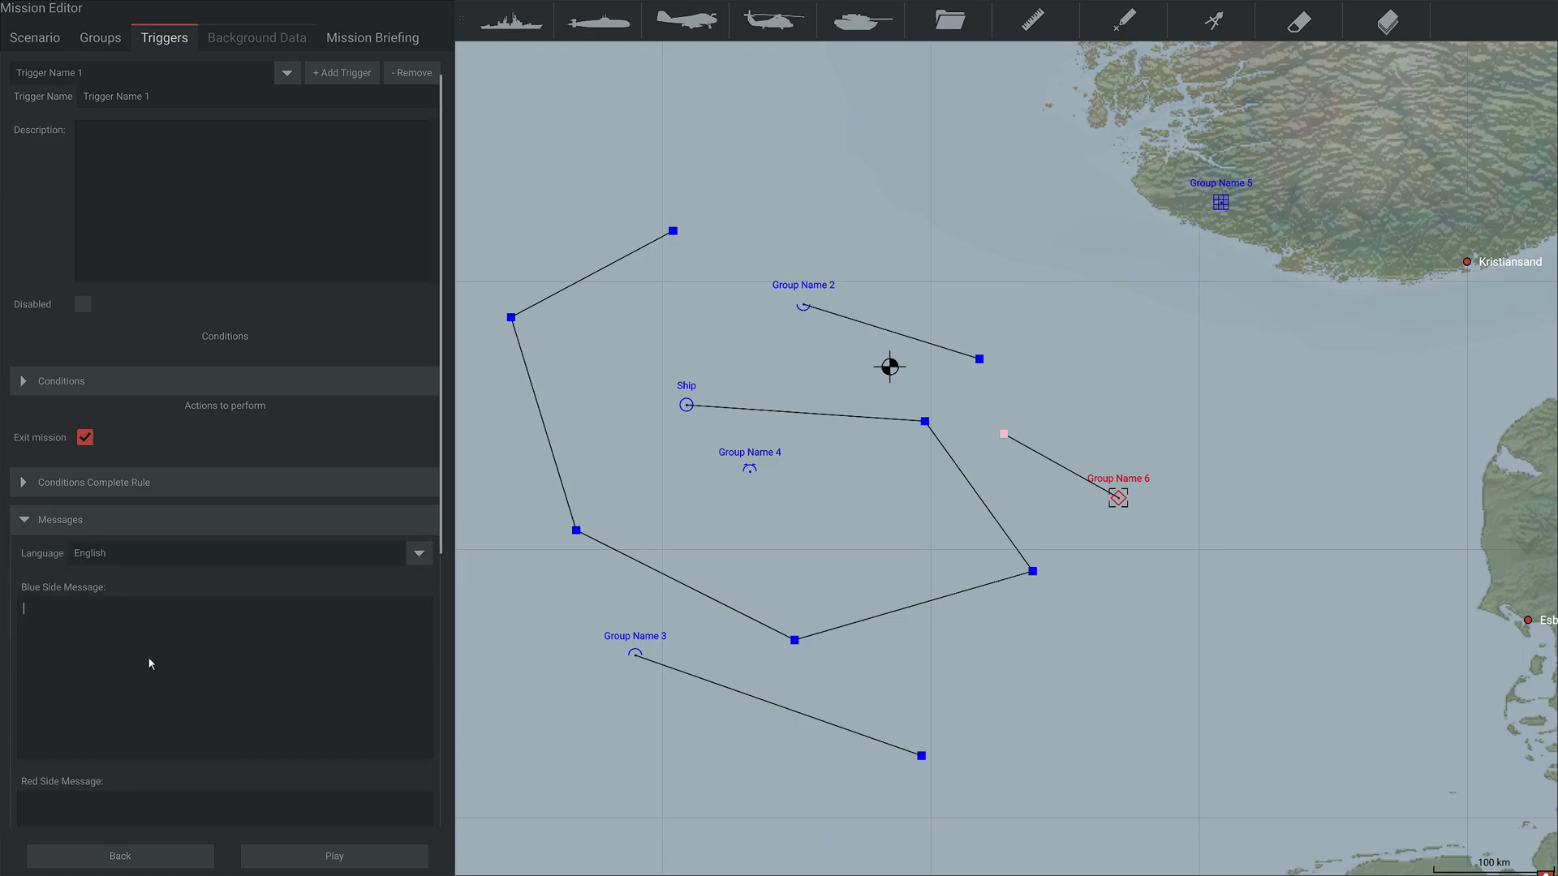
pyautogui.write('Victory!')
pyautogui.click(113, 525)
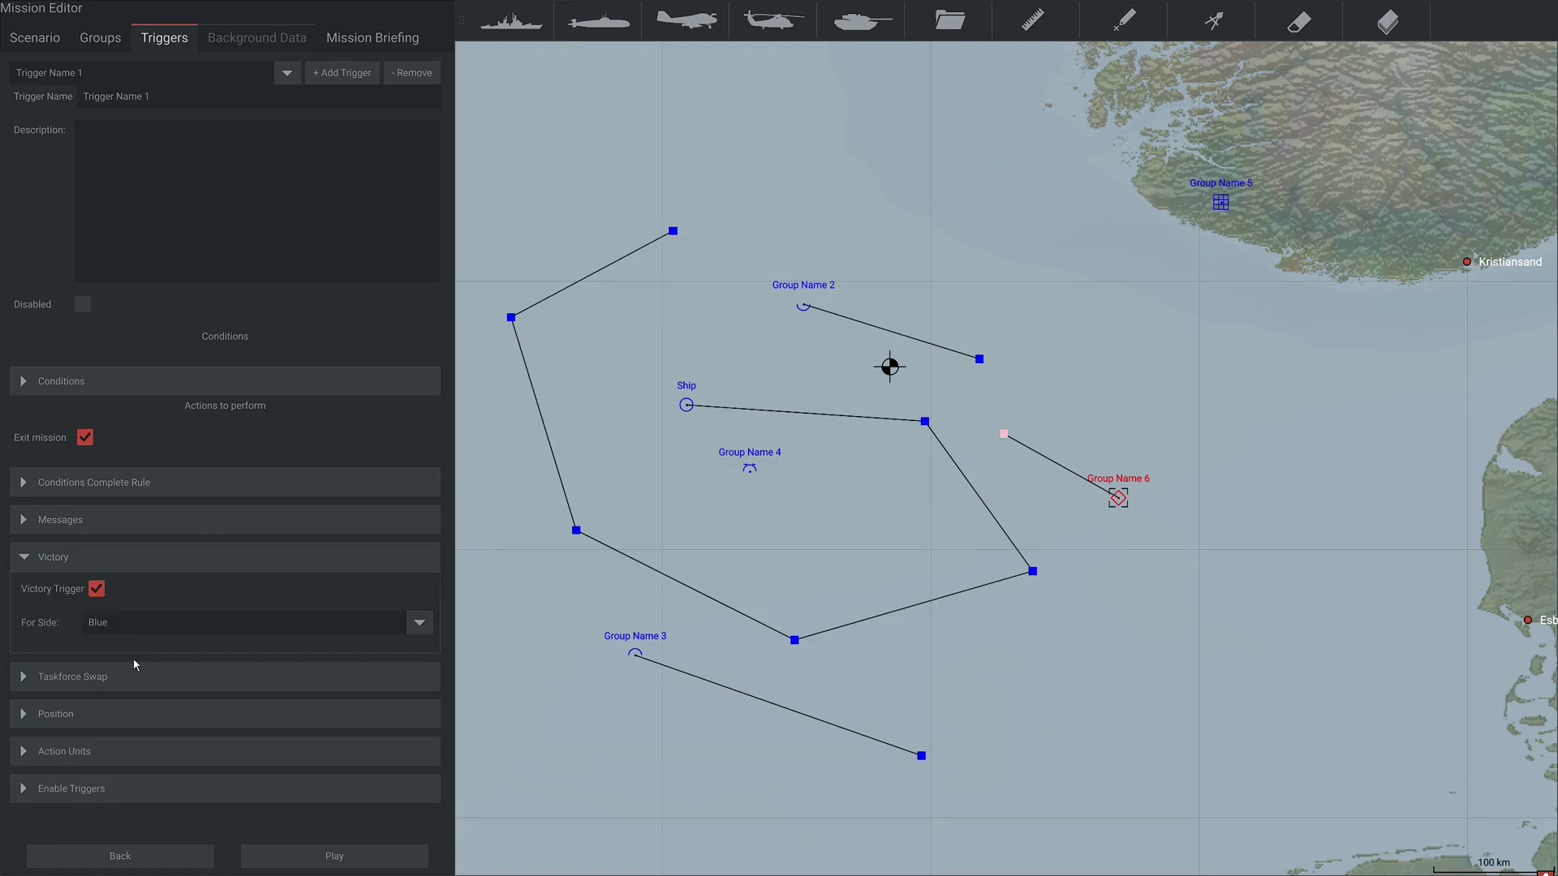
# Examine the trigger's Conditions Complete Rule settings.
pyautogui.click(147, 482)
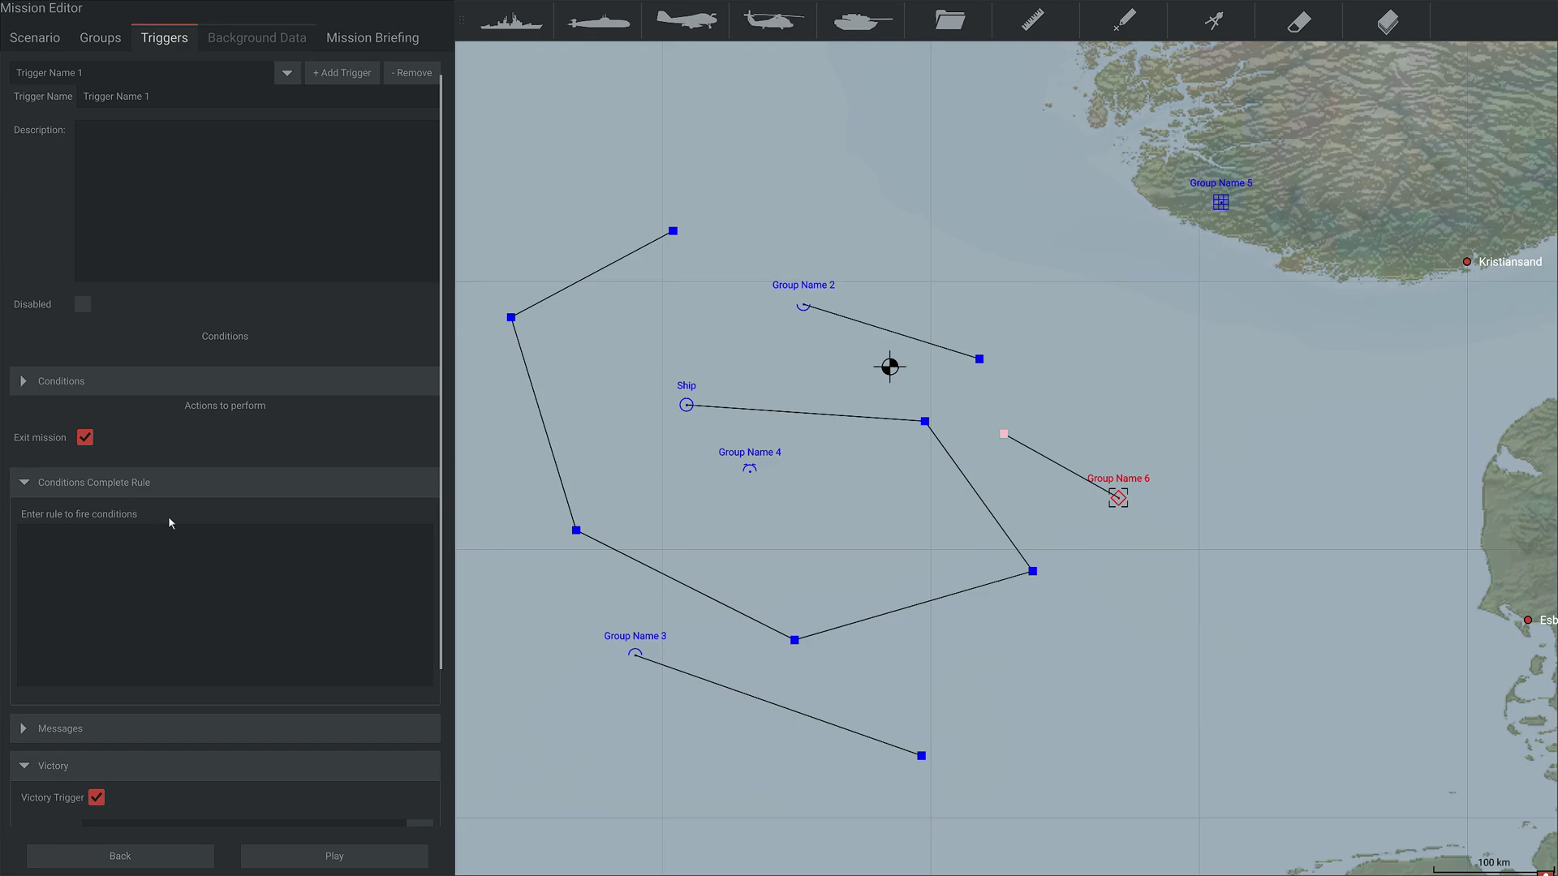
pyautogui.scroll(-2, 167, 585)
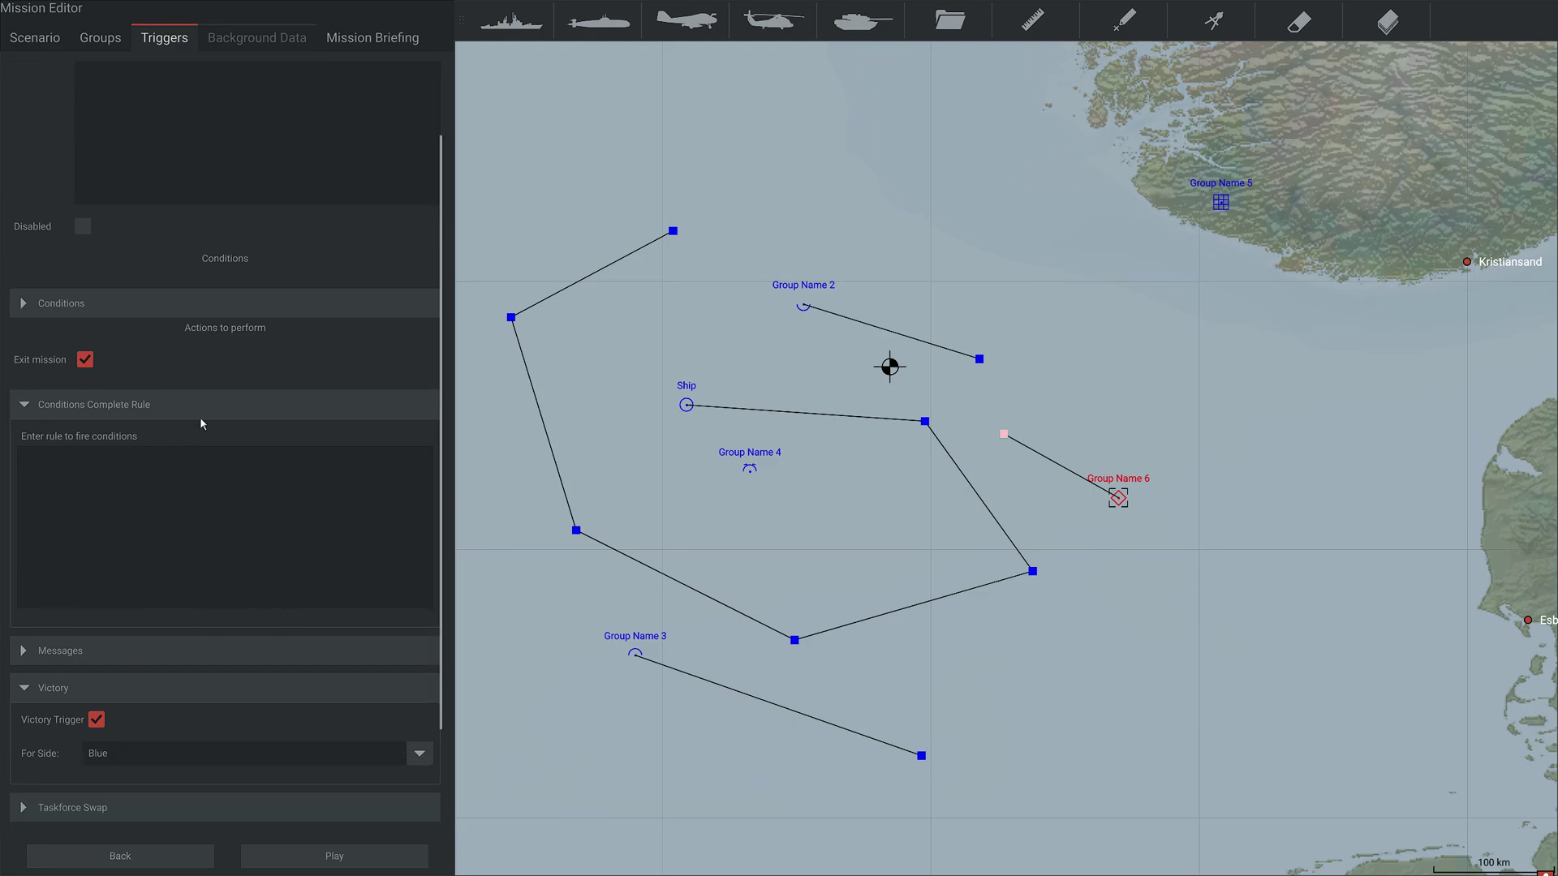
pyautogui.click(147, 404)
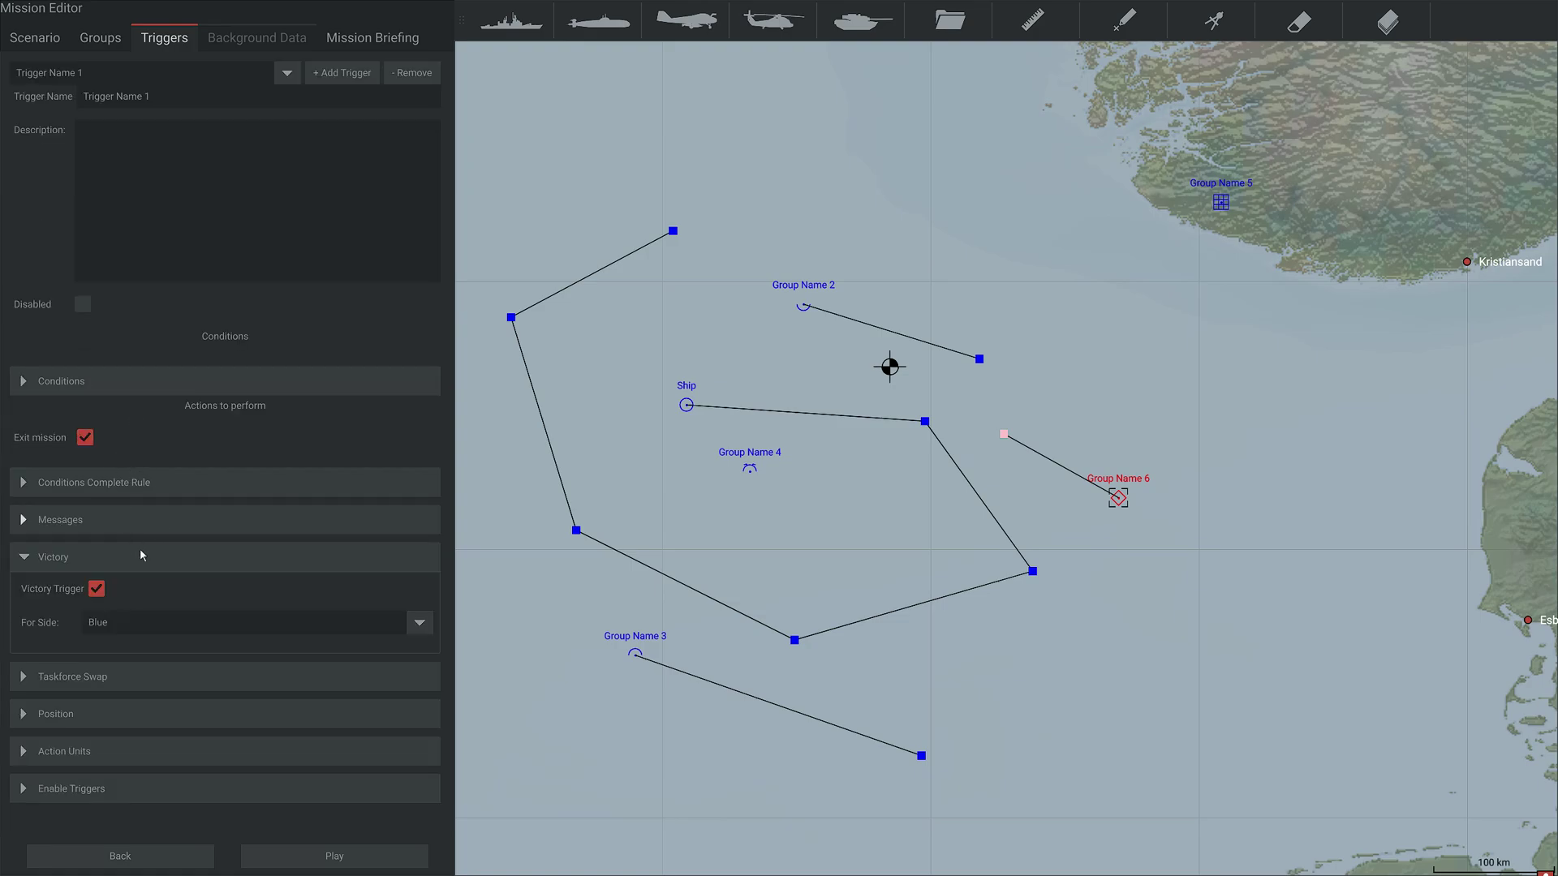
# Choose Group Name 3 in the trigger's action units and add a waypoint to that group's route just south of Group Name 6.
pyautogui.click(95, 680)
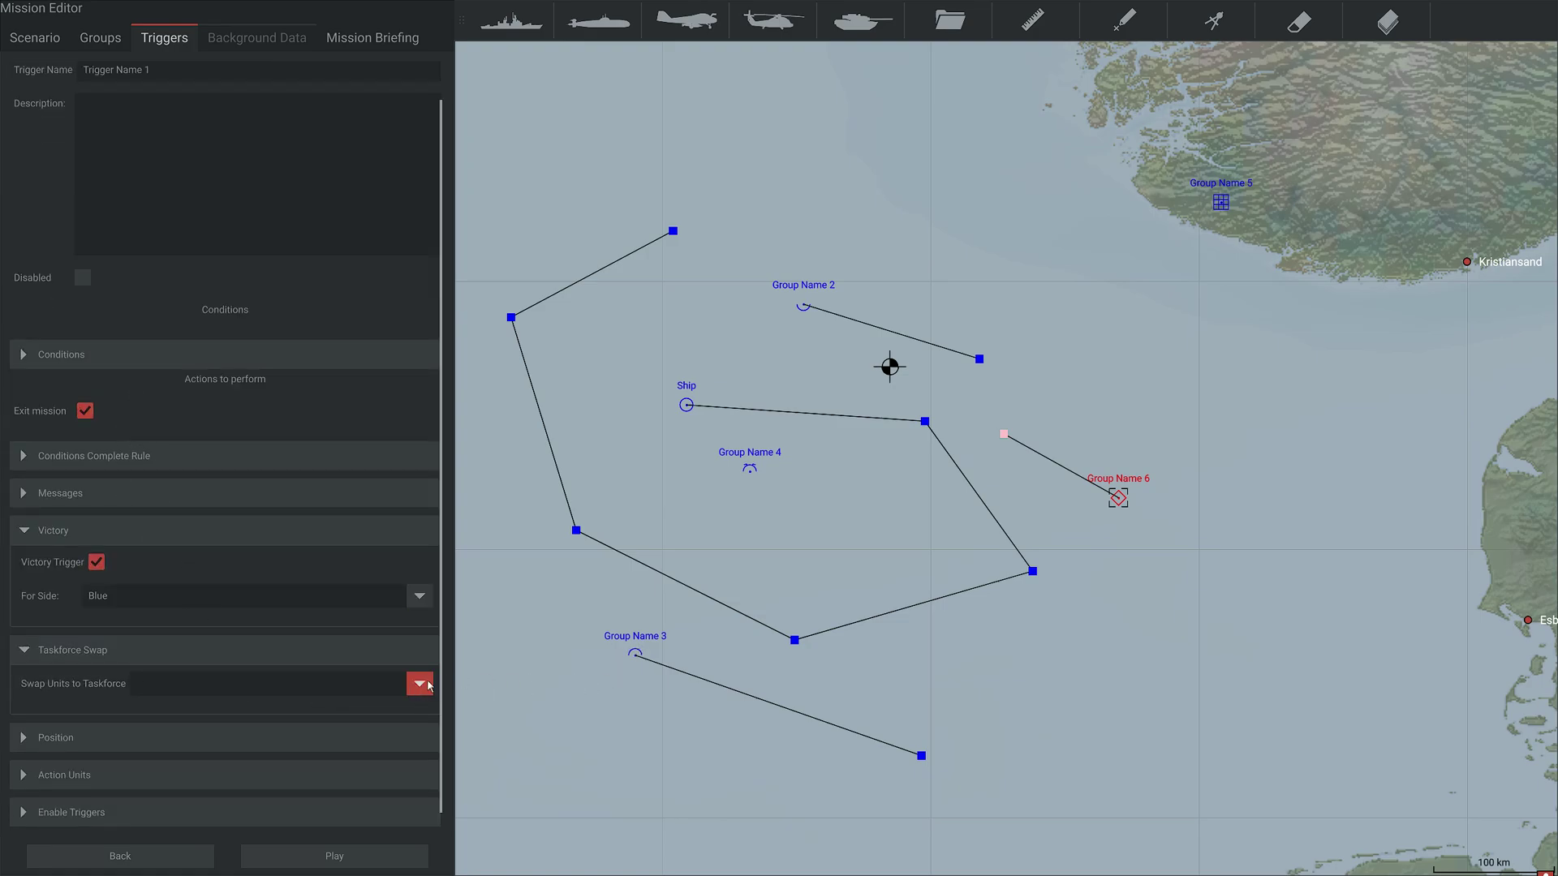
pyautogui.click(637, 655)
pyautogui.click(60, 776)
pyautogui.scroll(-4, 338, 759)
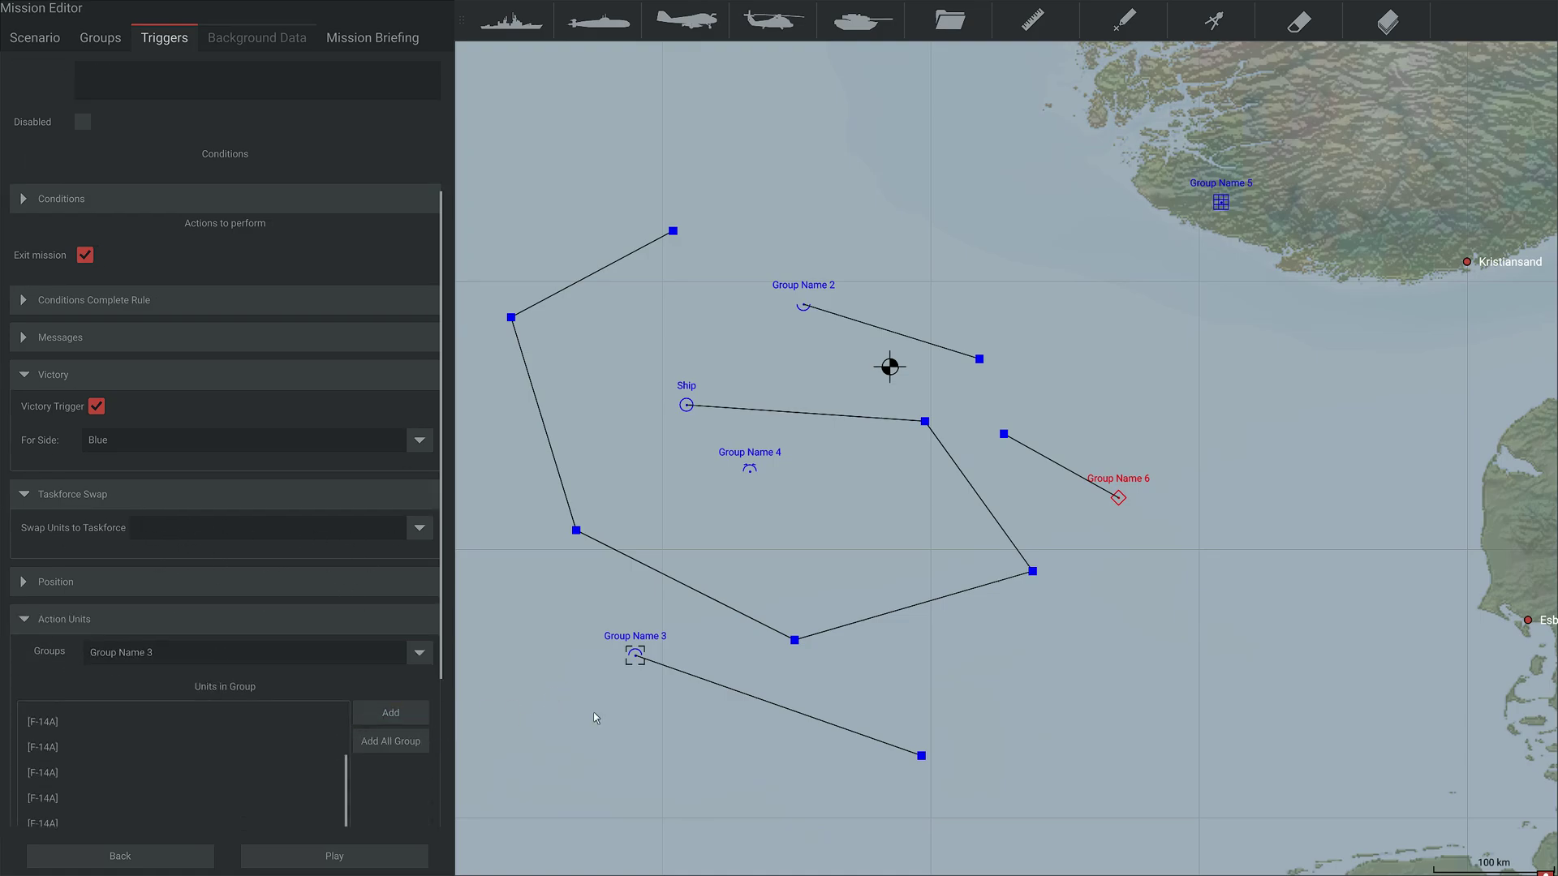
pyautogui.click(1114, 555)
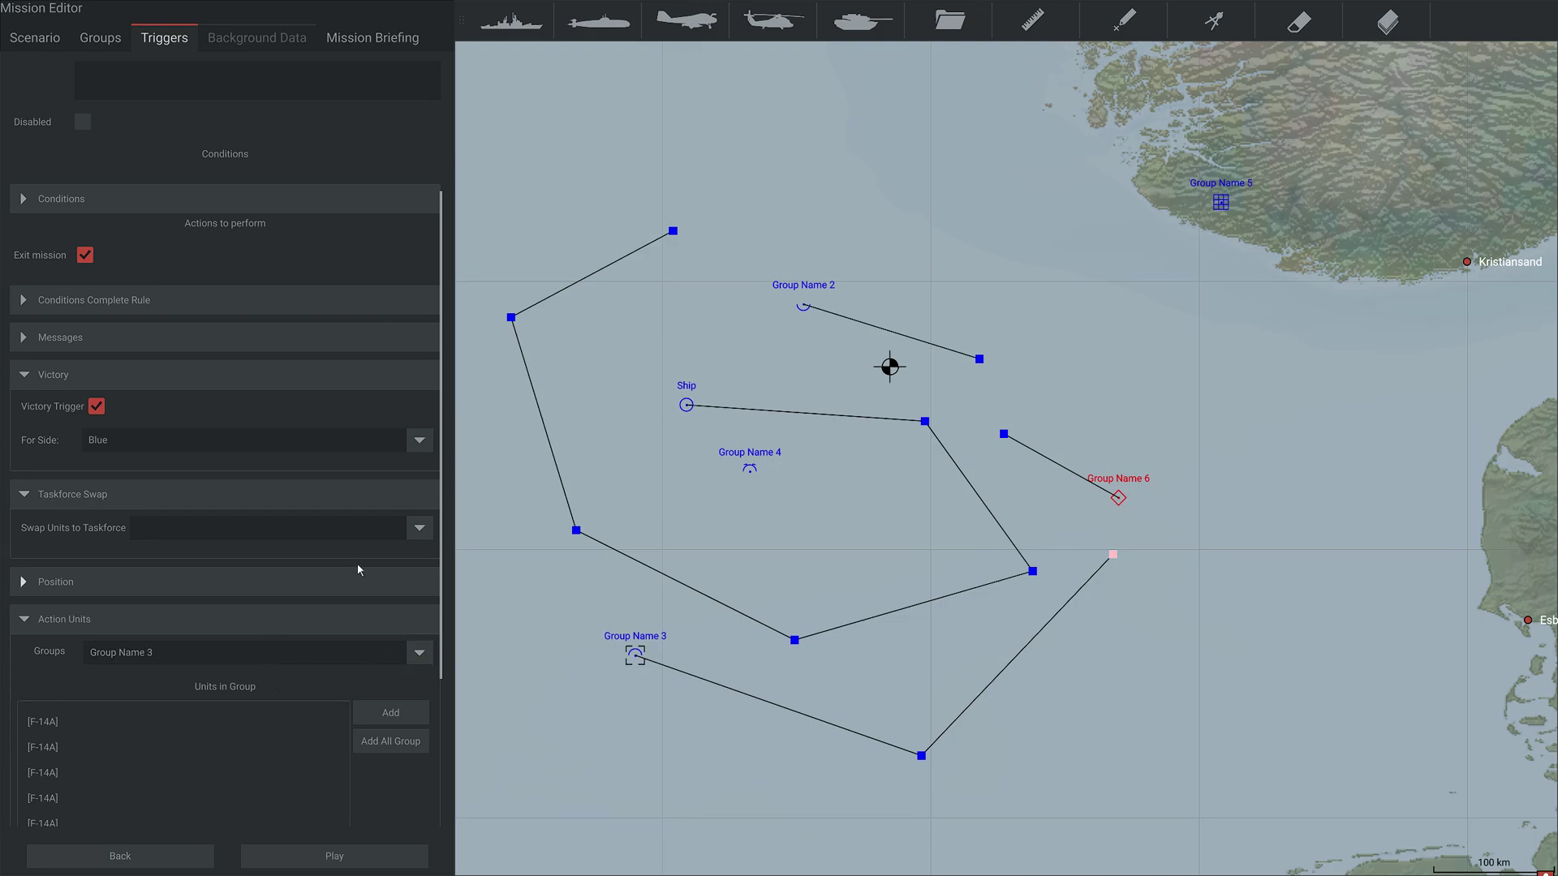
# Set the trigger's taskforce swap to Red and add all units of Group Name 3 to its action units.
pyautogui.click(420, 528)
pyautogui.click(389, 615)
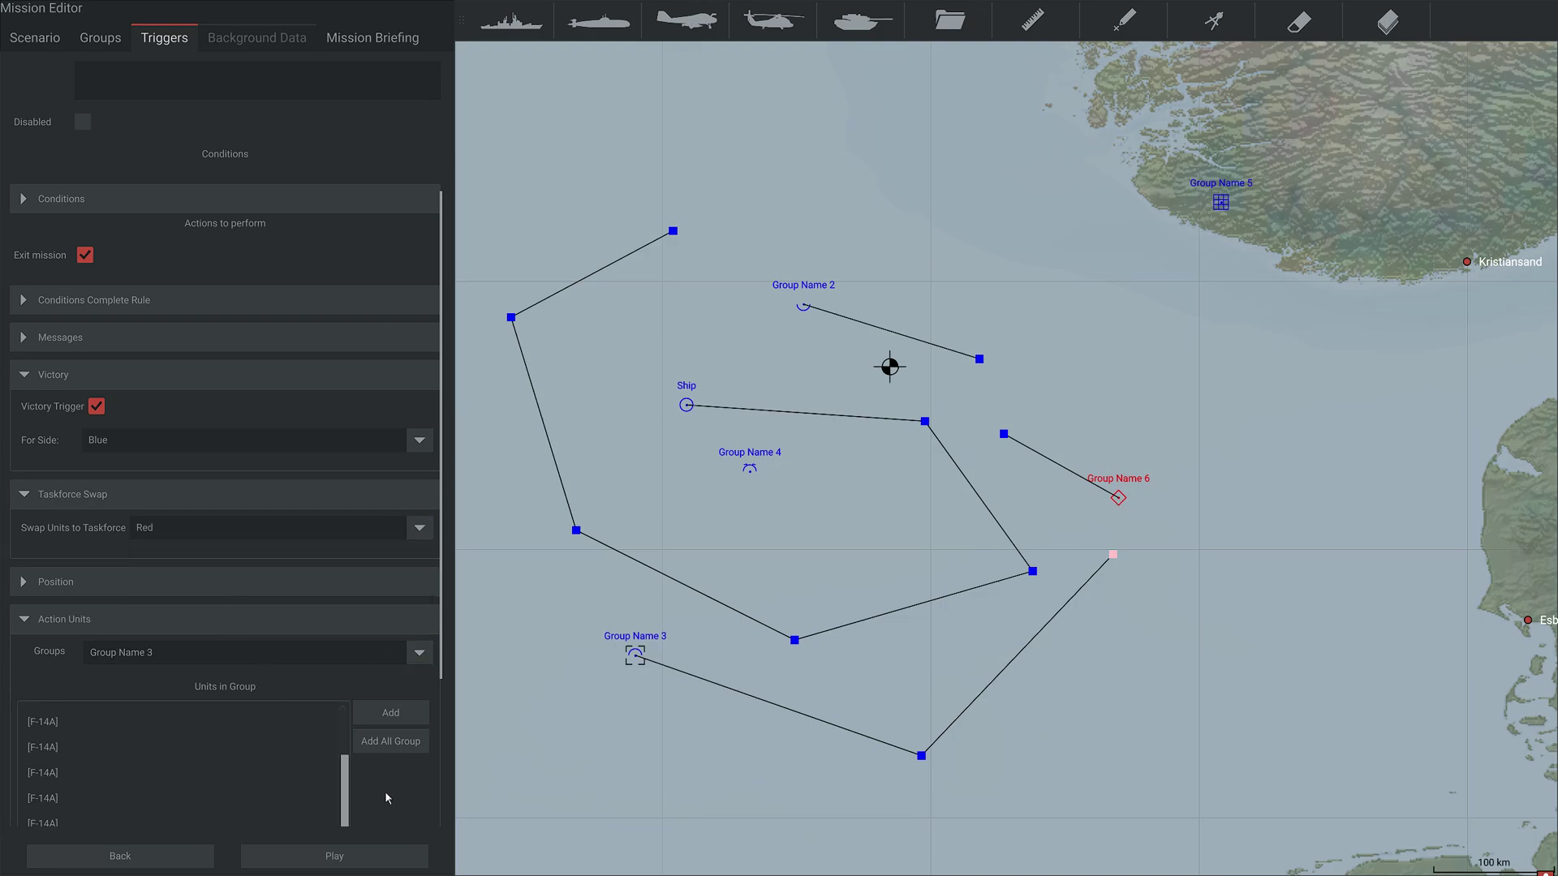
pyautogui.click(392, 742)
pyautogui.scroll(-5, 368, 756)
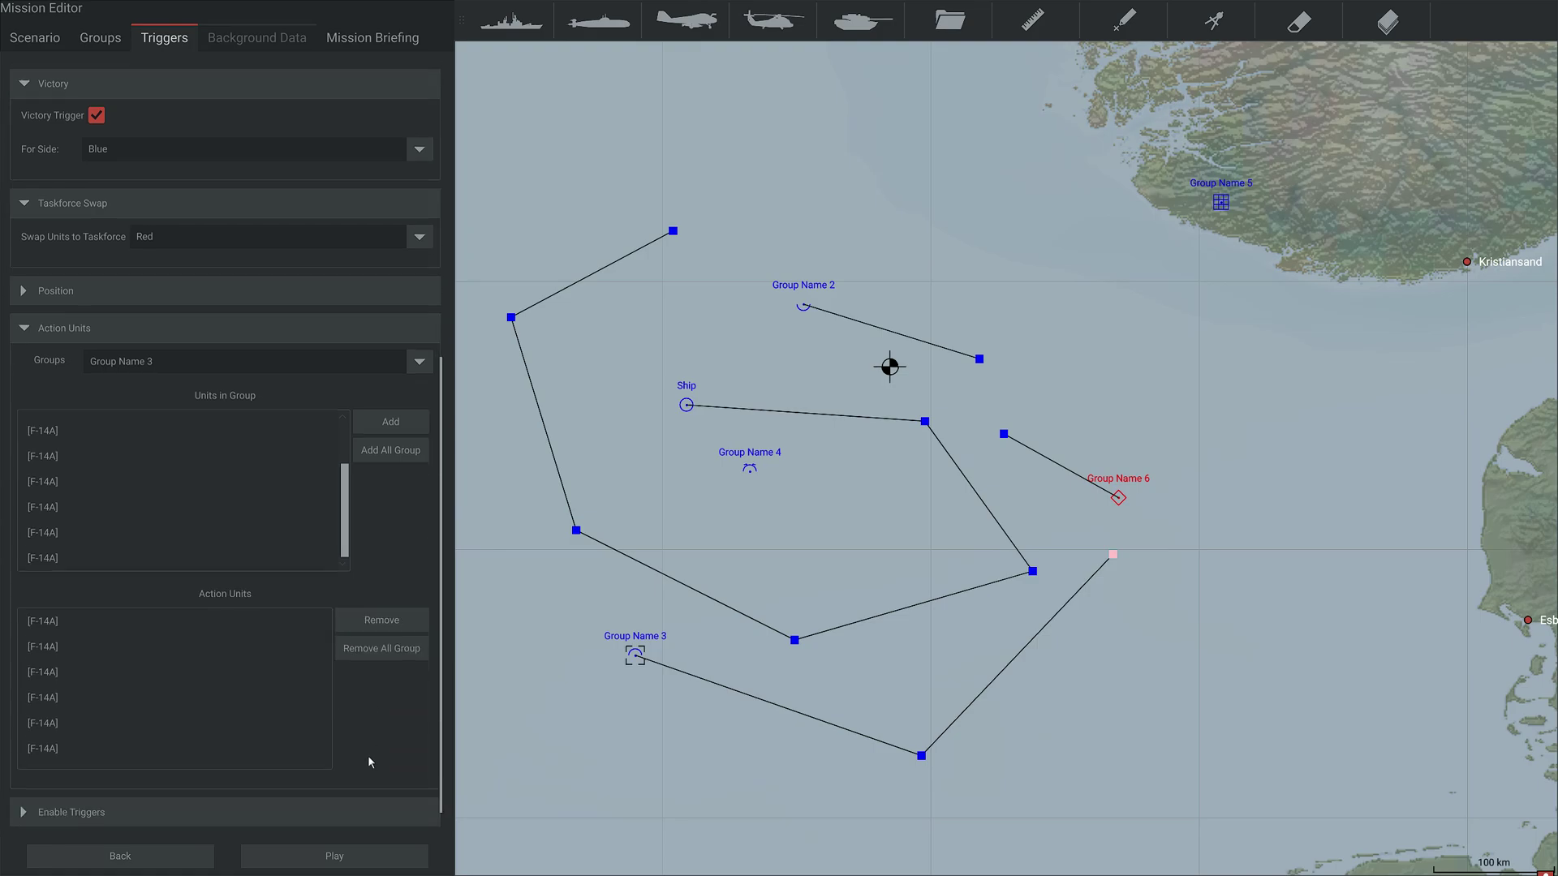
pyautogui.click(57, 329)
# Add a trigger position on the sea northeast of Group Name 2 with an area radius of 17 nm.
pyautogui.click(70, 734)
pyautogui.scroll(-4, 210, 740)
pyautogui.click(69, 460)
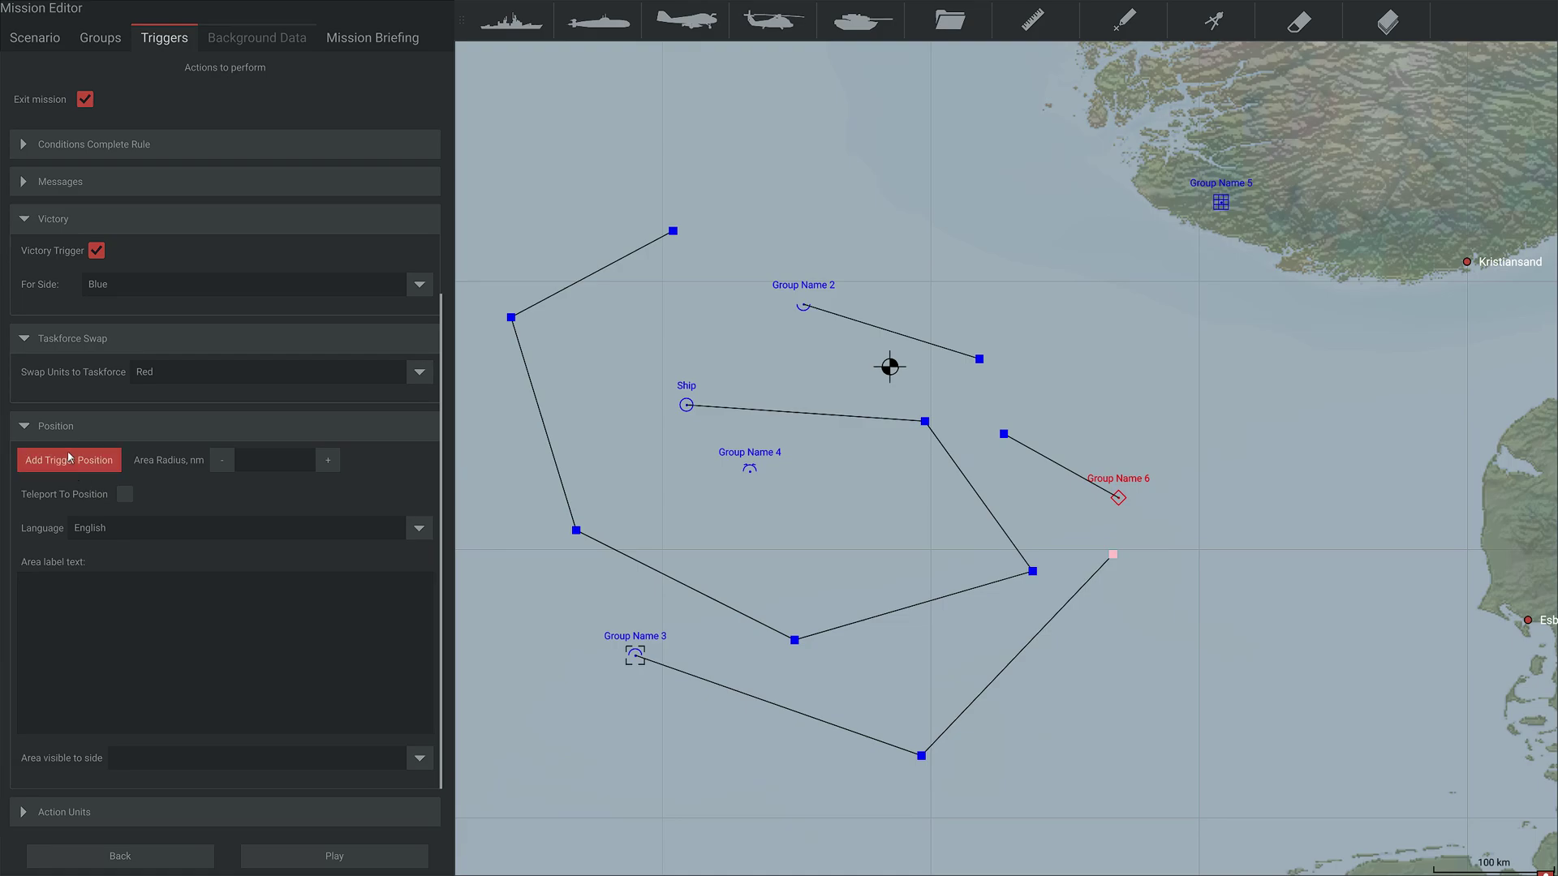
pyautogui.click(962, 231)
pyautogui.click(327, 460)
pyautogui.click(328, 460)
pyautogui.click(327, 460)
pyautogui.click(328, 460)
pyautogui.click(328, 460)
pyautogui.click(328, 460)
pyautogui.click(328, 460)
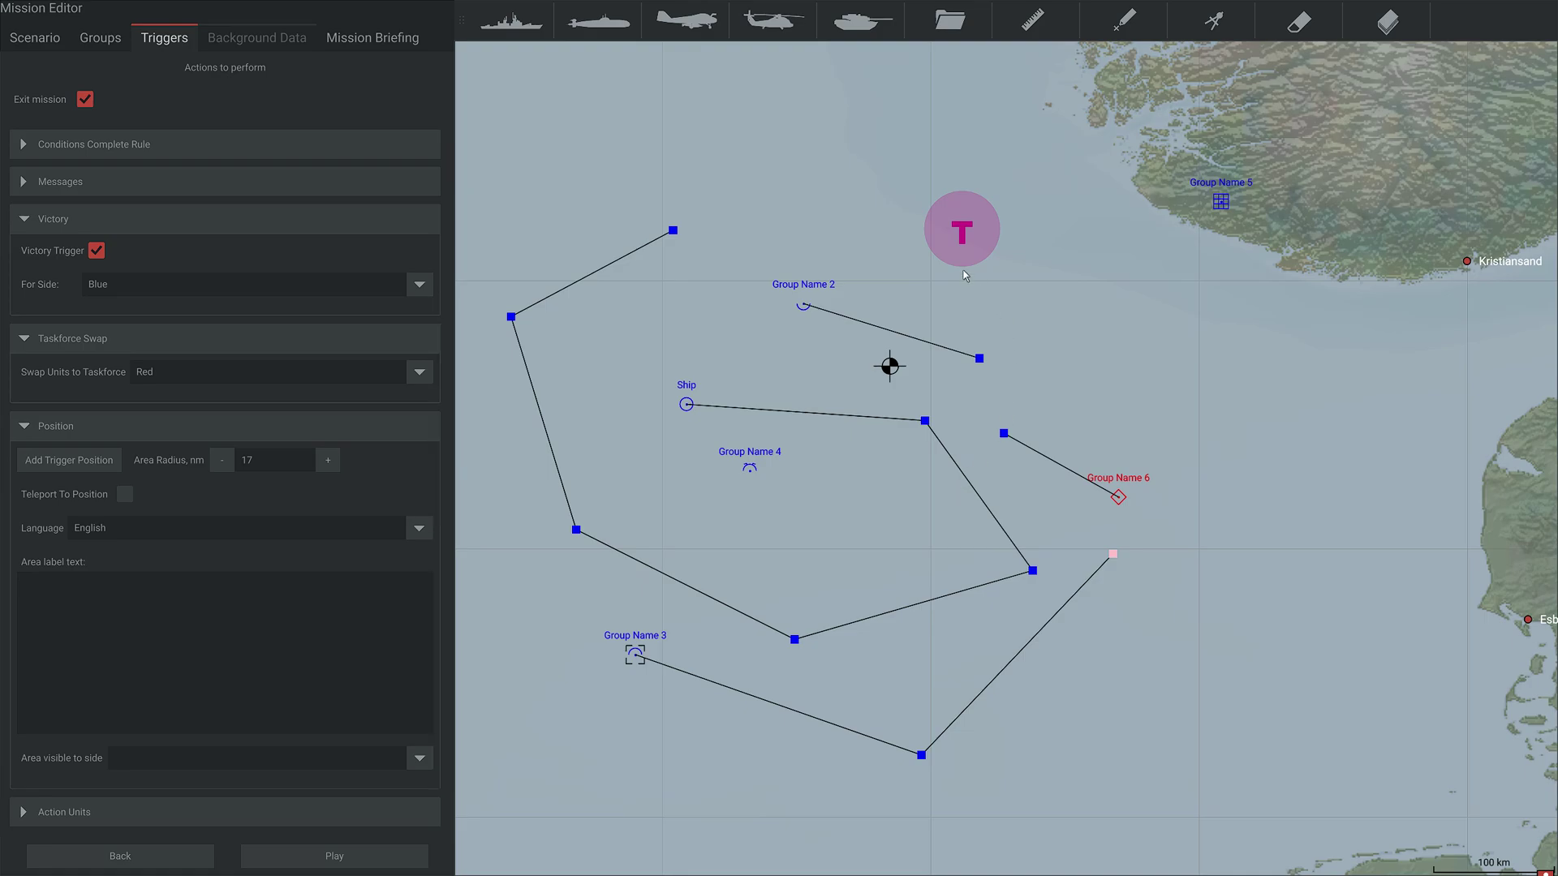
# Move the trigger area west to the open sea directly north of Group Name 2.
pyautogui.moveTo(816, 104); pyautogui.dragTo(778, 310)
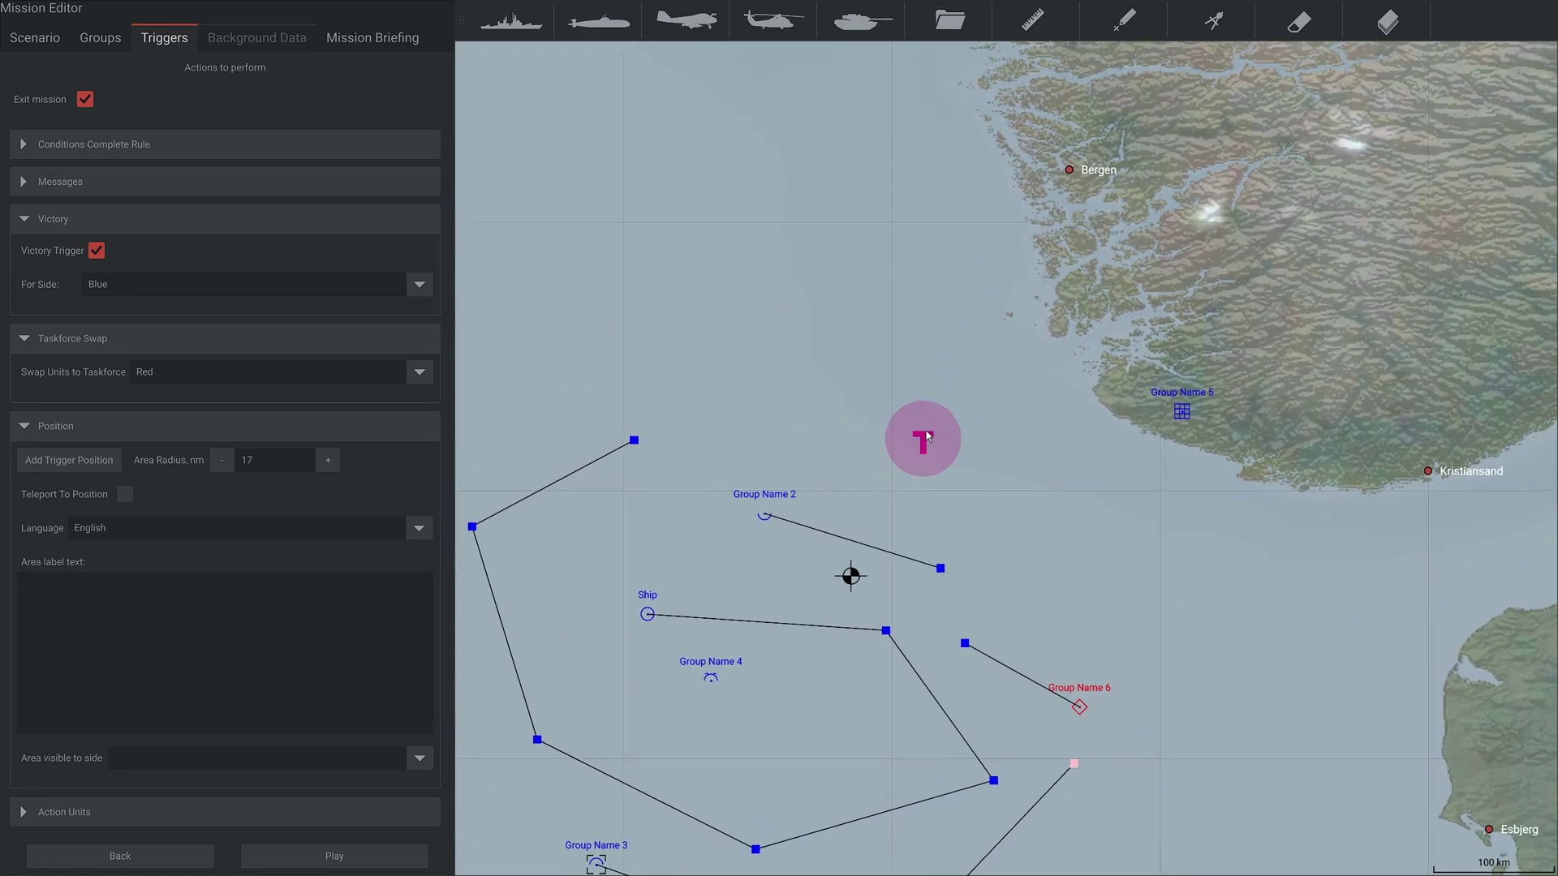
pyautogui.moveTo(928, 435); pyautogui.dragTo(801, 420)
pyautogui.moveTo(986, 588); pyautogui.dragTo(978, 411)
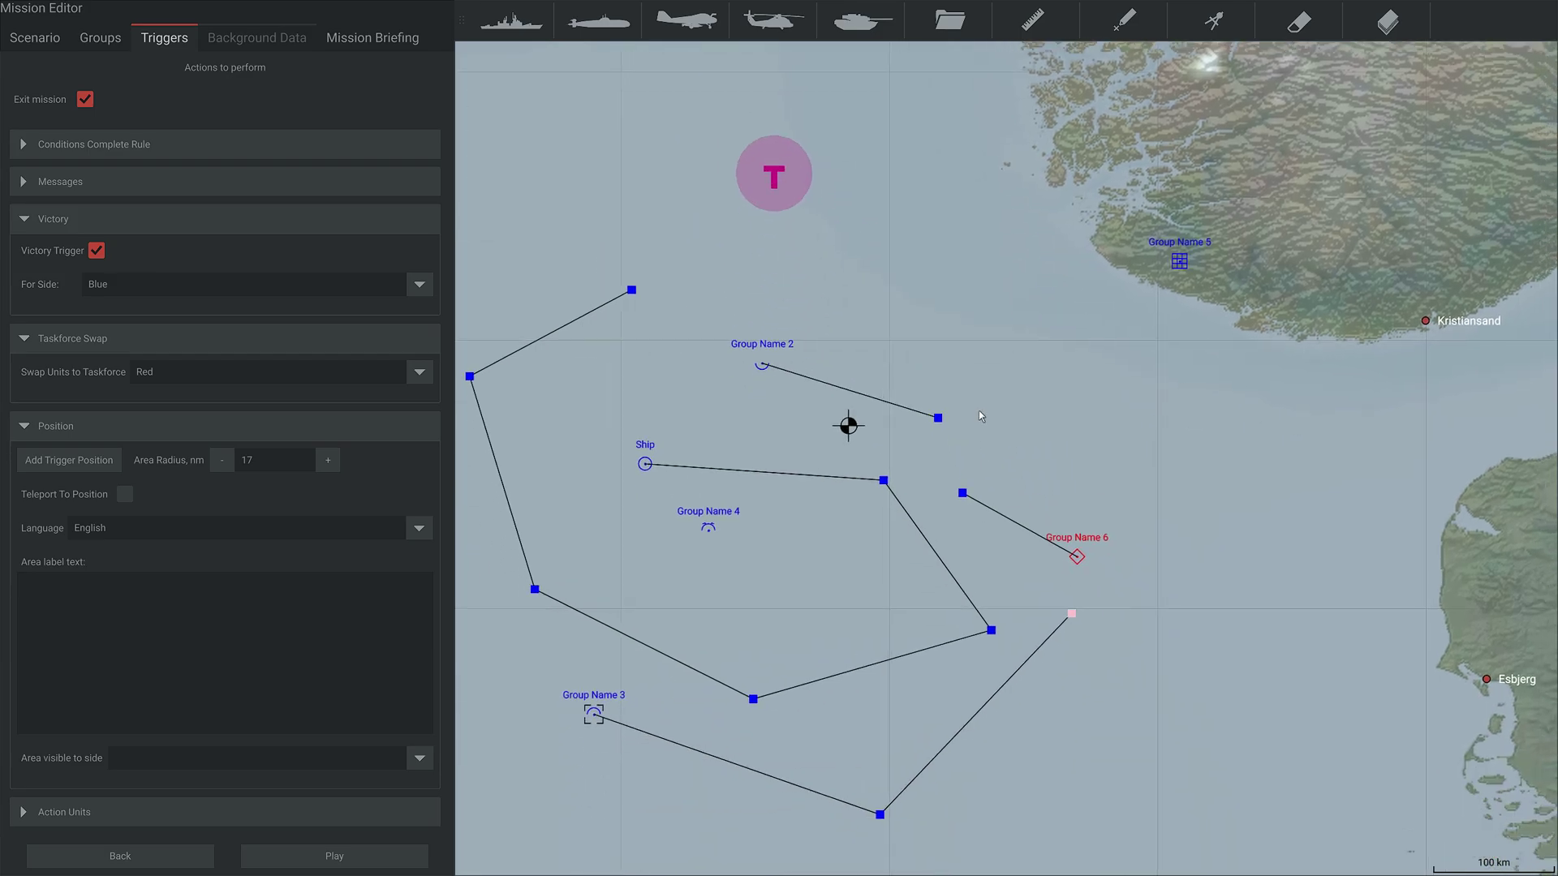
# Review the trigger's conditions and its action settings.
pyautogui.scroll(3, 221, 429)
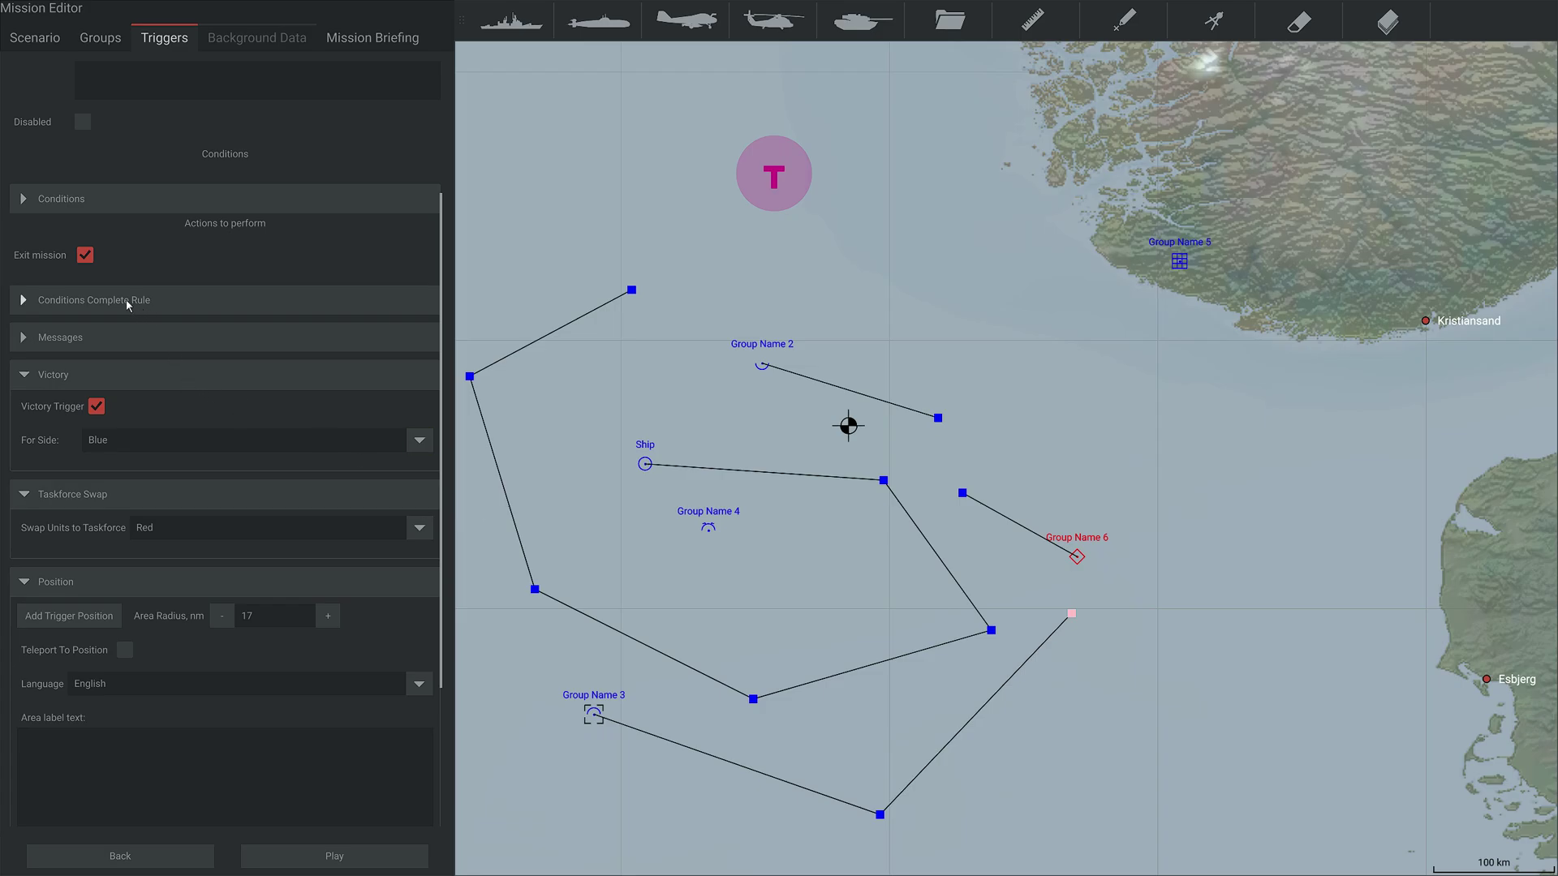
pyautogui.click(86, 197)
pyautogui.click(86, 198)
pyautogui.scroll(-3, 254, 456)
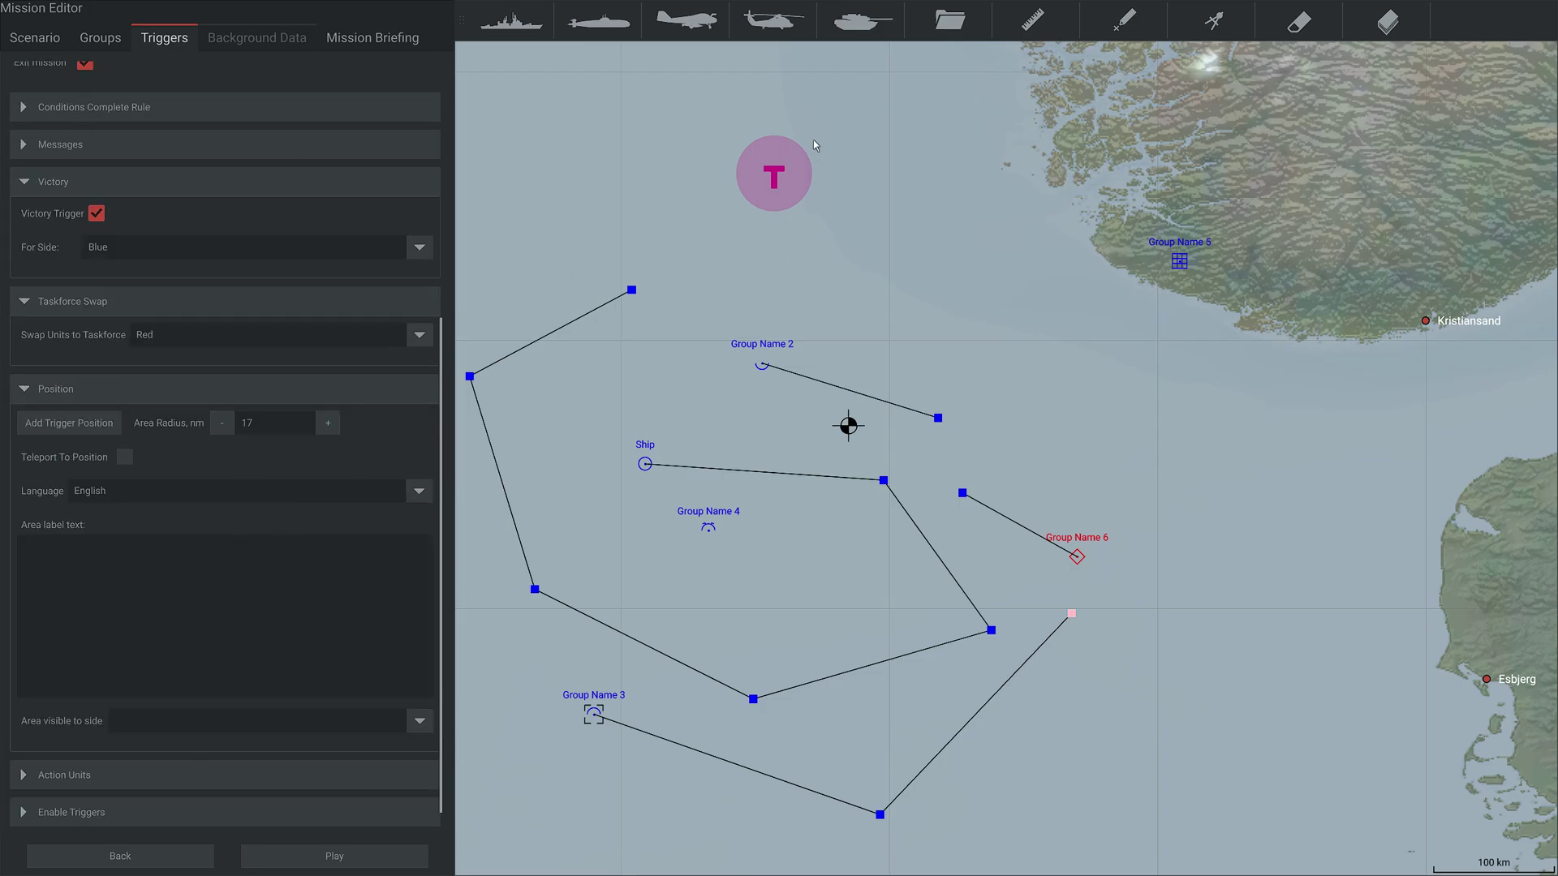
pyautogui.scroll(2, 309, 390)
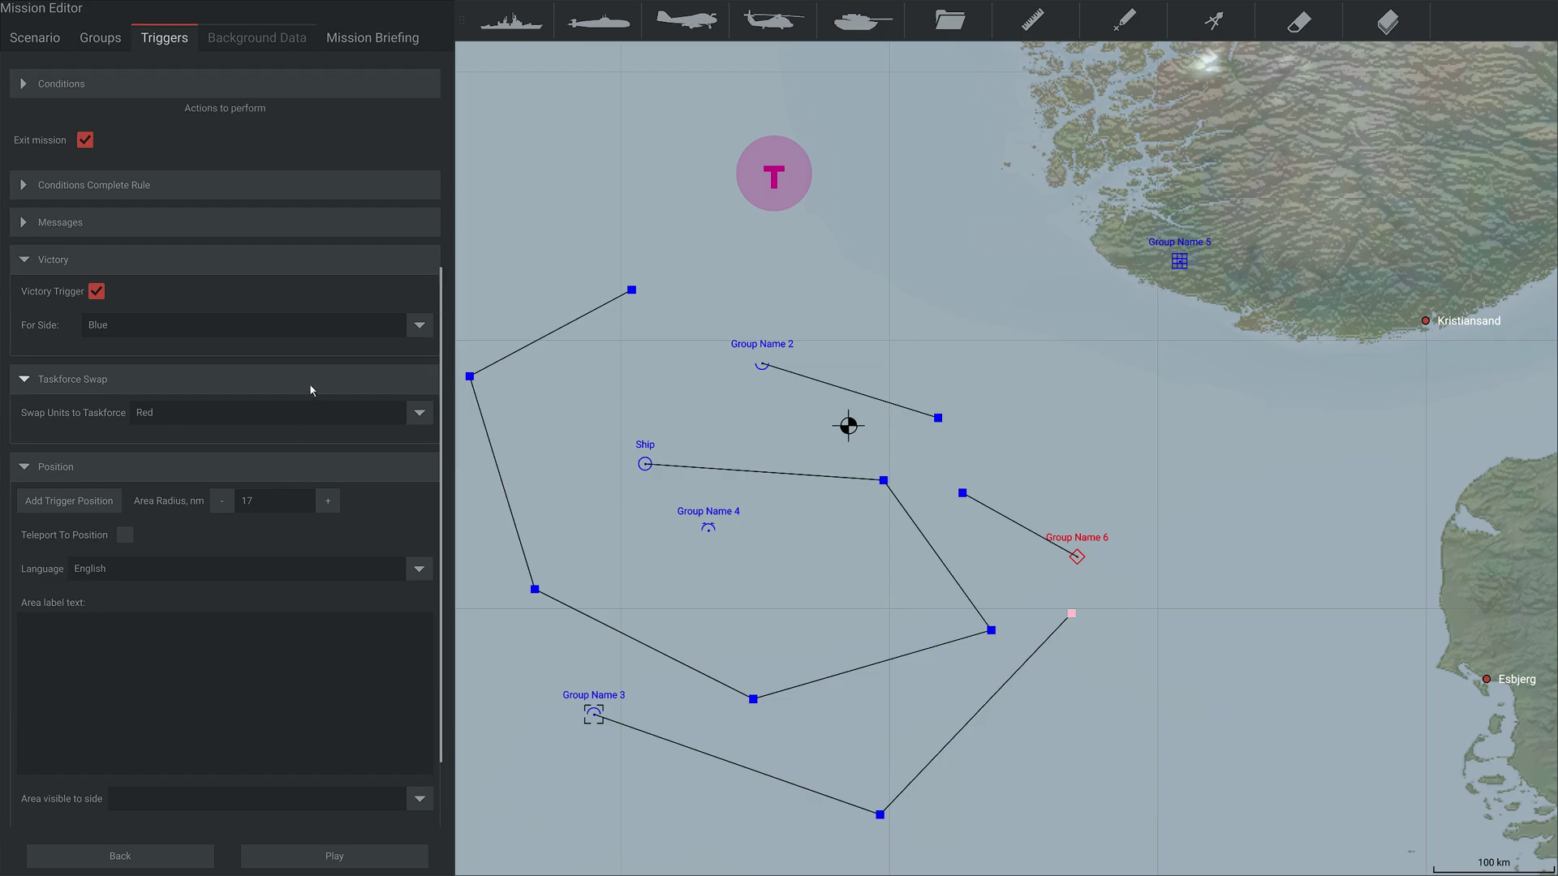
pyautogui.scroll(-2, 228, 571)
# Move the trigger area around the open sea, first northeast of Group Name 2 and then far to its northwest.
pyautogui.moveTo(775, 208)
pyautogui.mouseDown()
pyautogui.moveTo(794, 266)
pyautogui.moveTo(893, 272)
pyautogui.mouseUp()
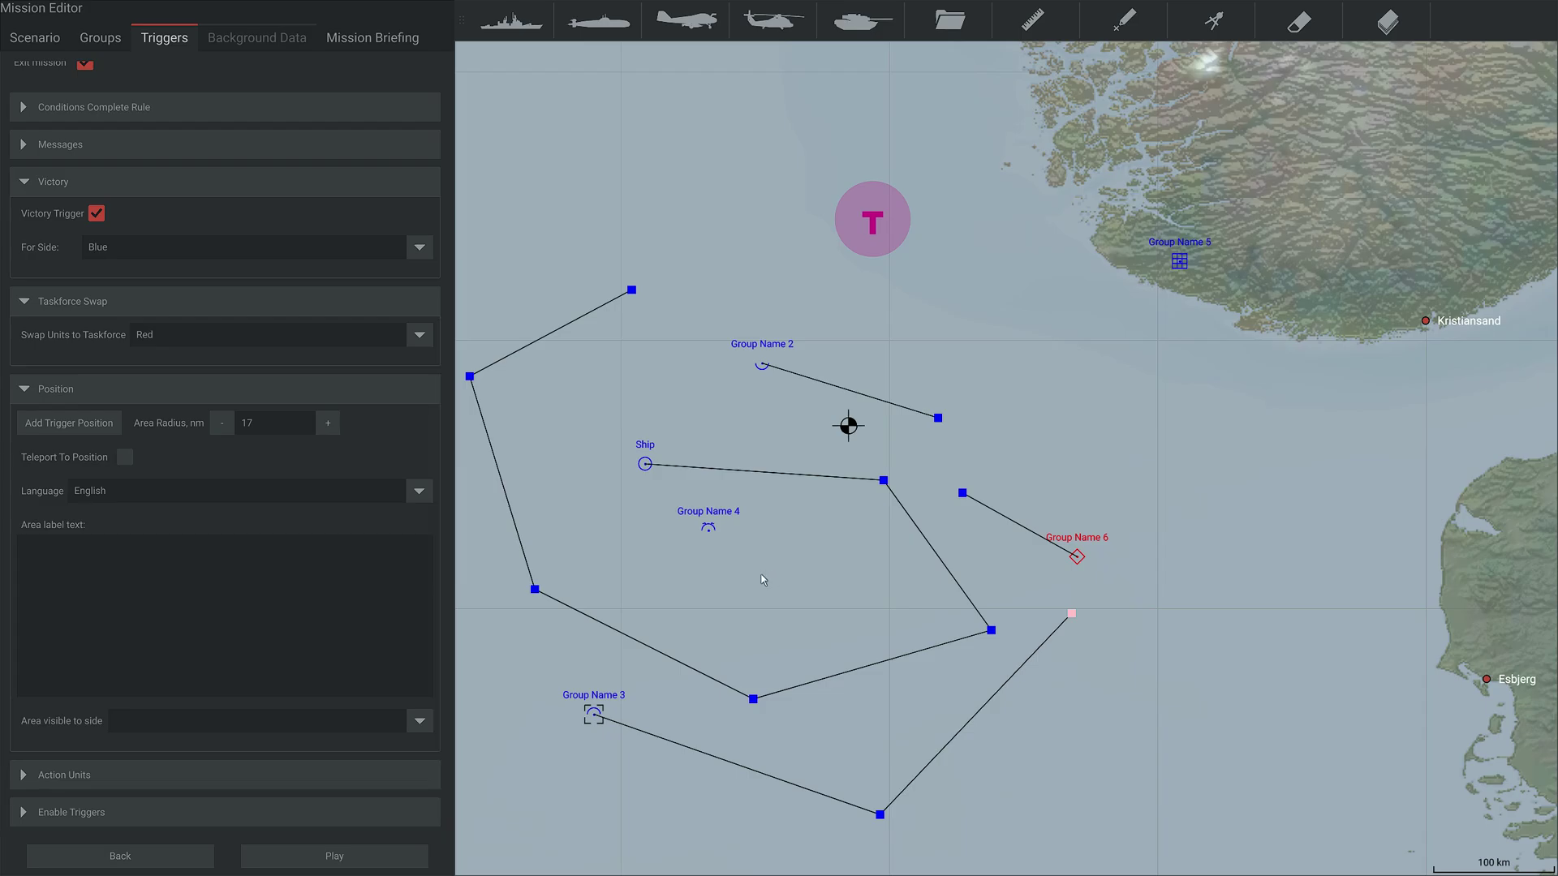
pyautogui.press('Up')
pyautogui.press('Left')
pyautogui.click(681, 285)
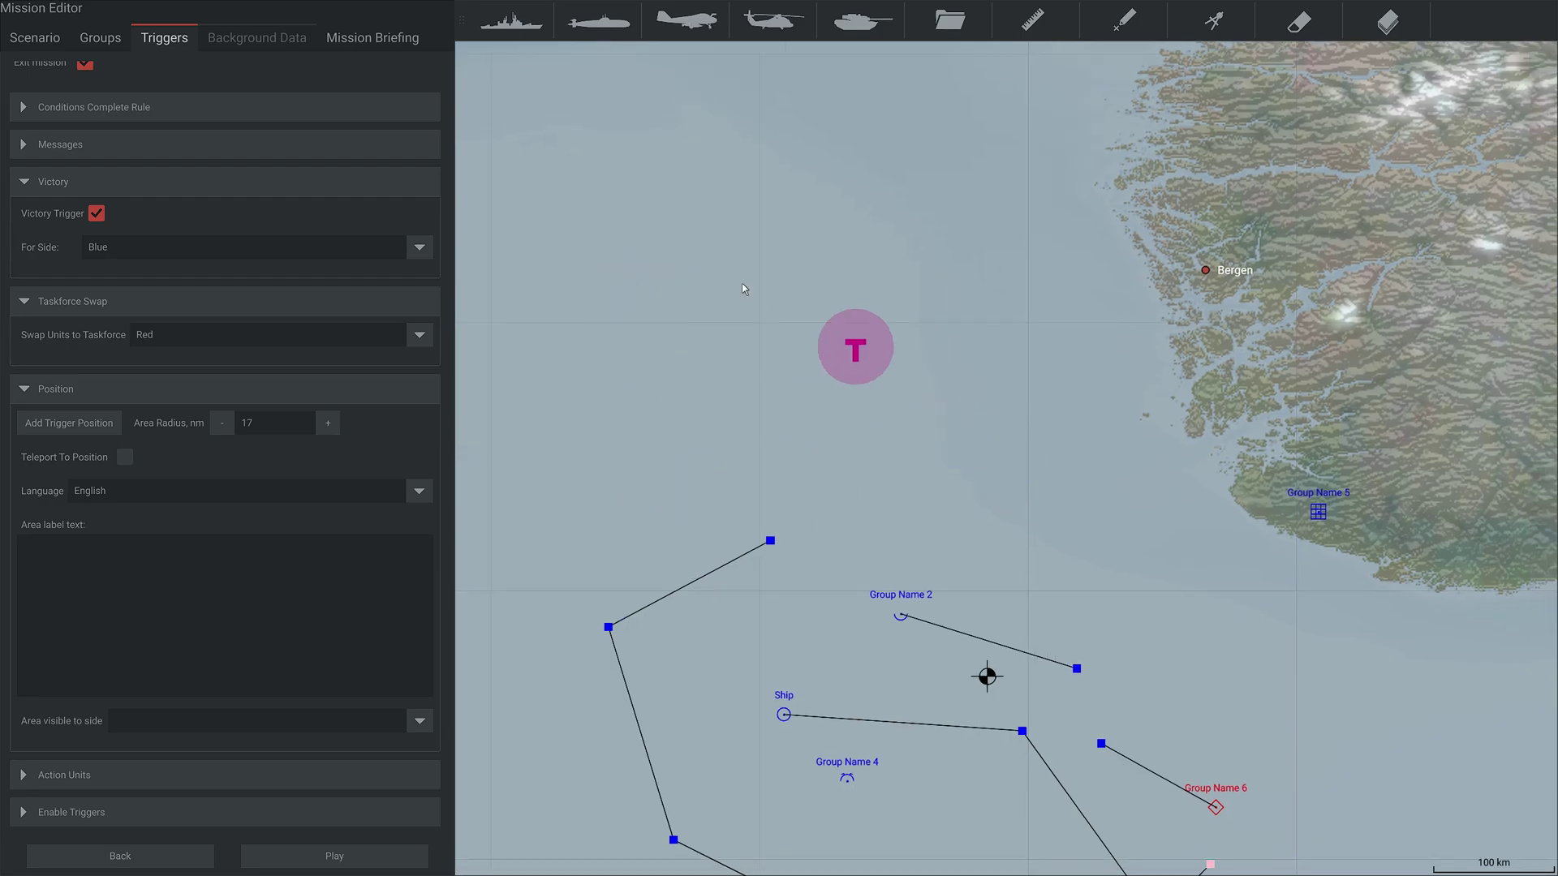
pyautogui.click(706, 348)
pyautogui.press('Down')
pyautogui.press('Right')
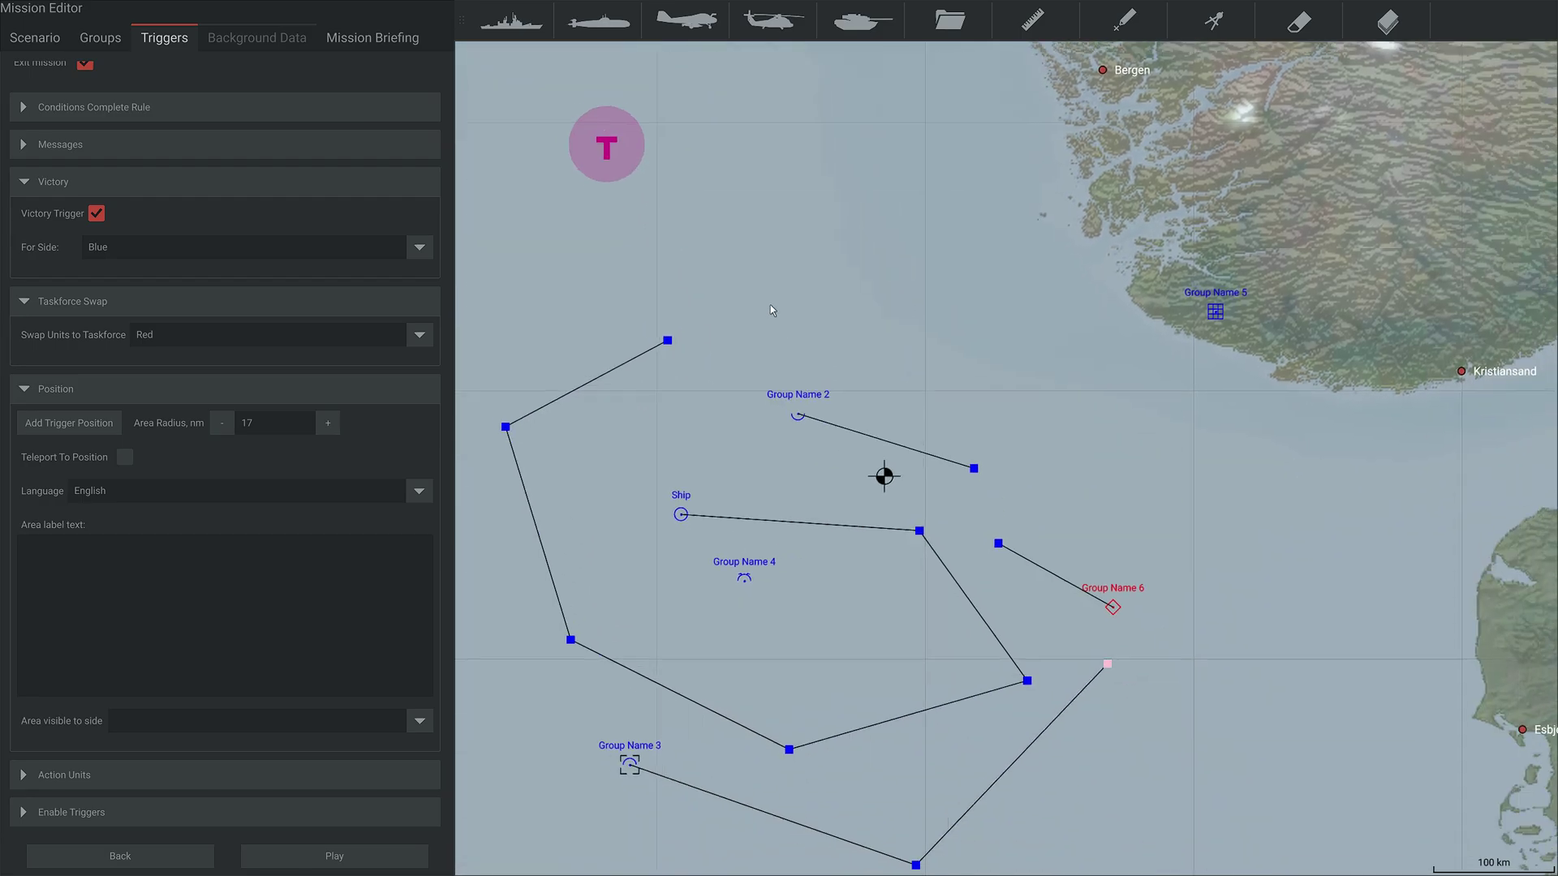
# Move the trigger area to the sea just north-northeast of Group Name 2.
pyautogui.press('Up')
pyautogui.press('Left')
pyautogui.click(990, 416)
pyautogui.press('Down')
pyautogui.press('Right')
pyautogui.press('Down')
pyautogui.press('Right')
pyautogui.press('Down')
pyautogui.press('Left')
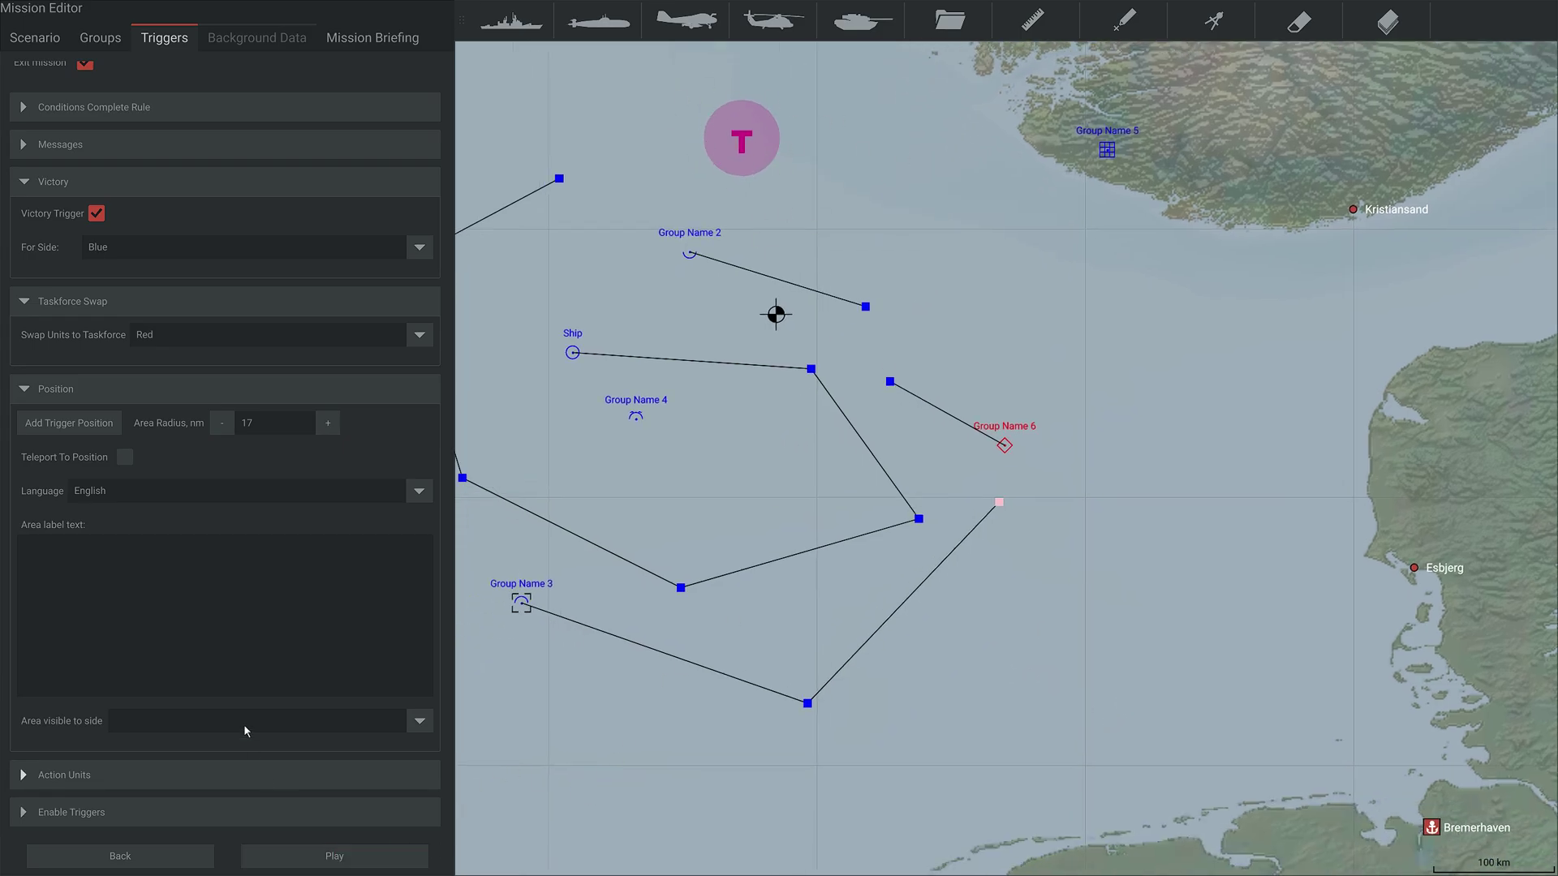
# Examine the trigger's Enable Triggers settings and its list of available triggers.
pyautogui.click(119, 813)
pyautogui.scroll(-4, 184, 696)
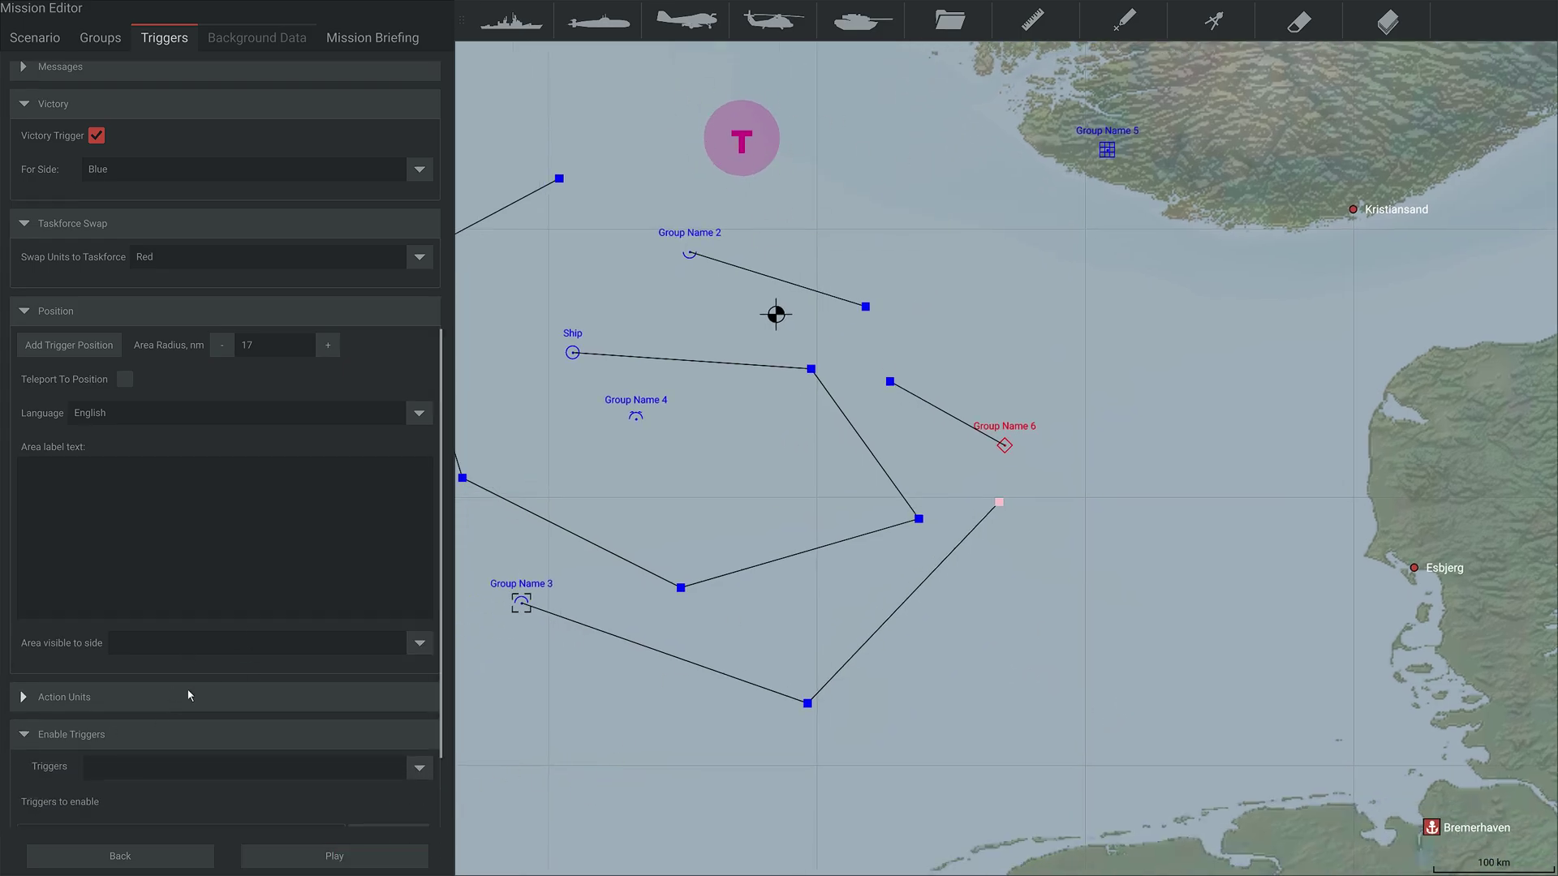
pyautogui.click(419, 670)
pyautogui.click(210, 710)
pyautogui.click(119, 650)
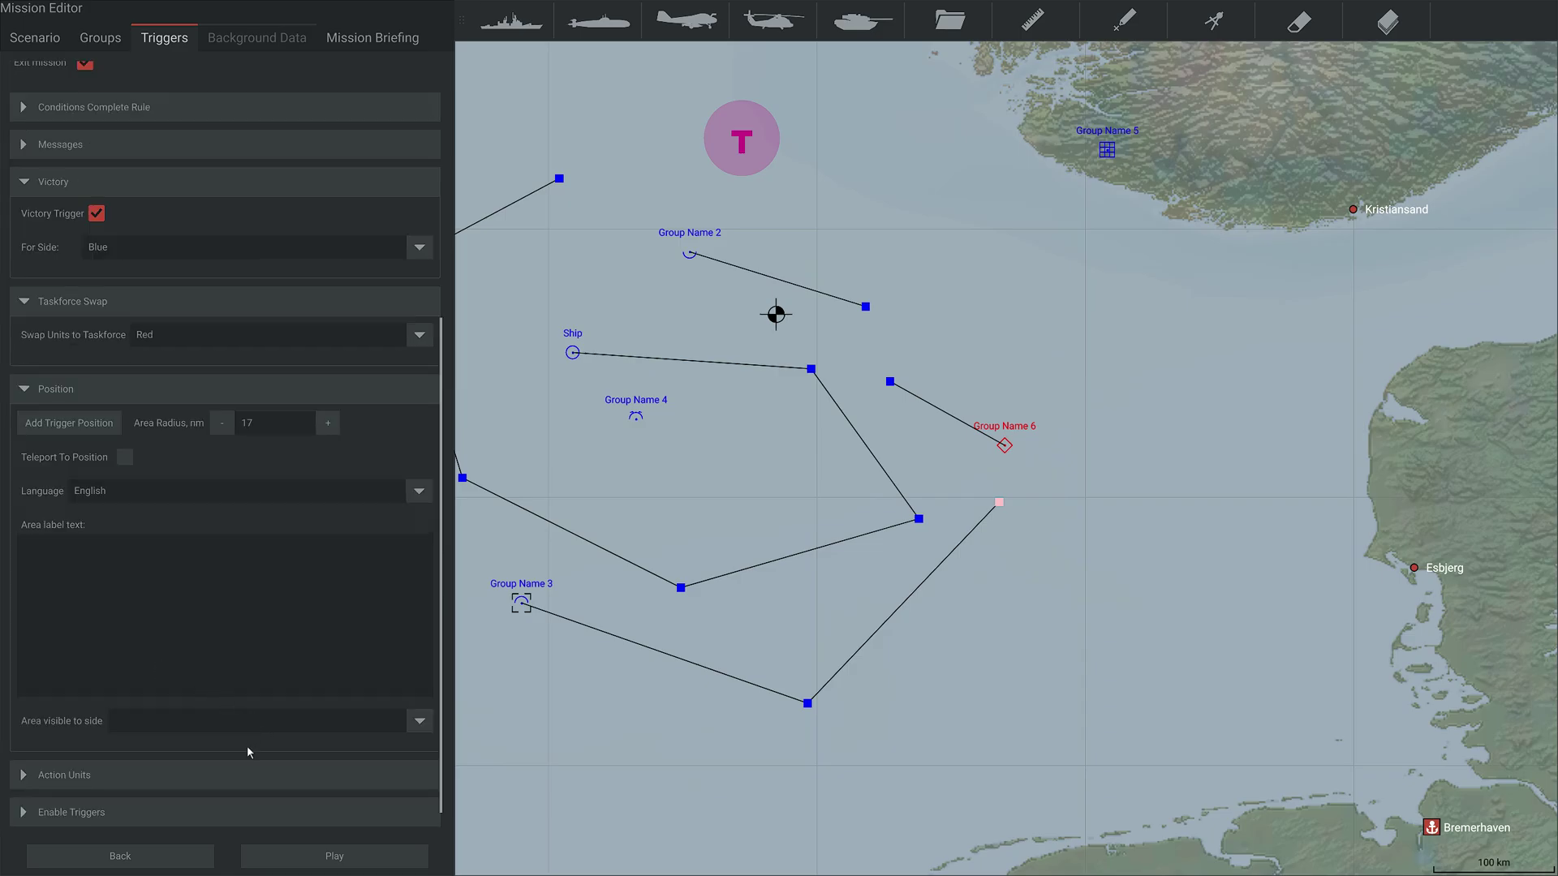
pyautogui.scroll(6, 247, 746)
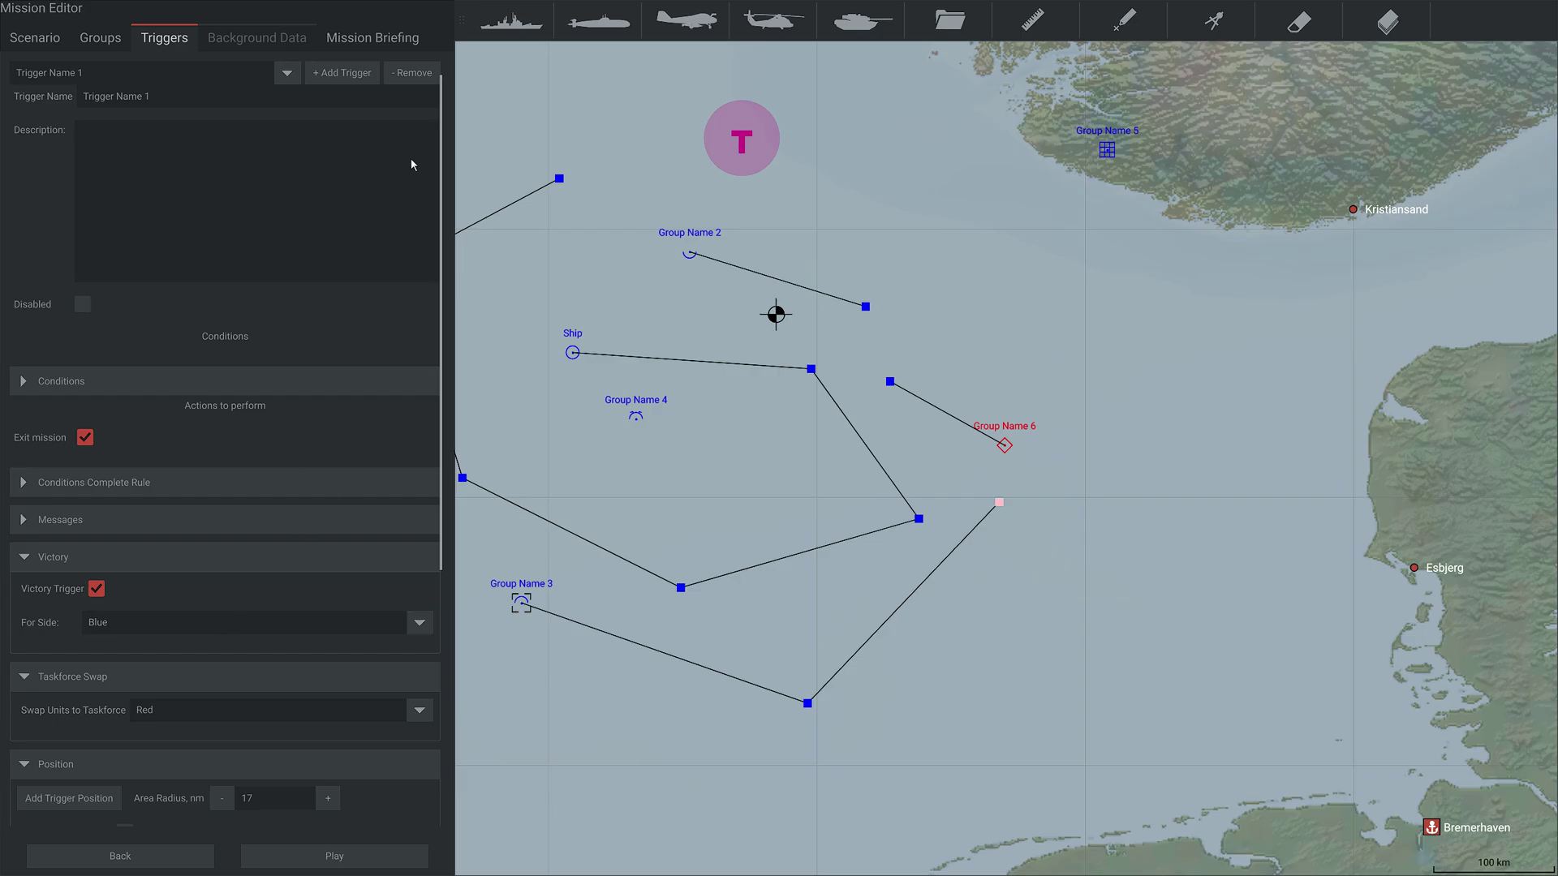
# Load the saved unit group USN_CVBG_1 and place it on the sea just north of Group Name 6.
pyautogui.click(931, 36)
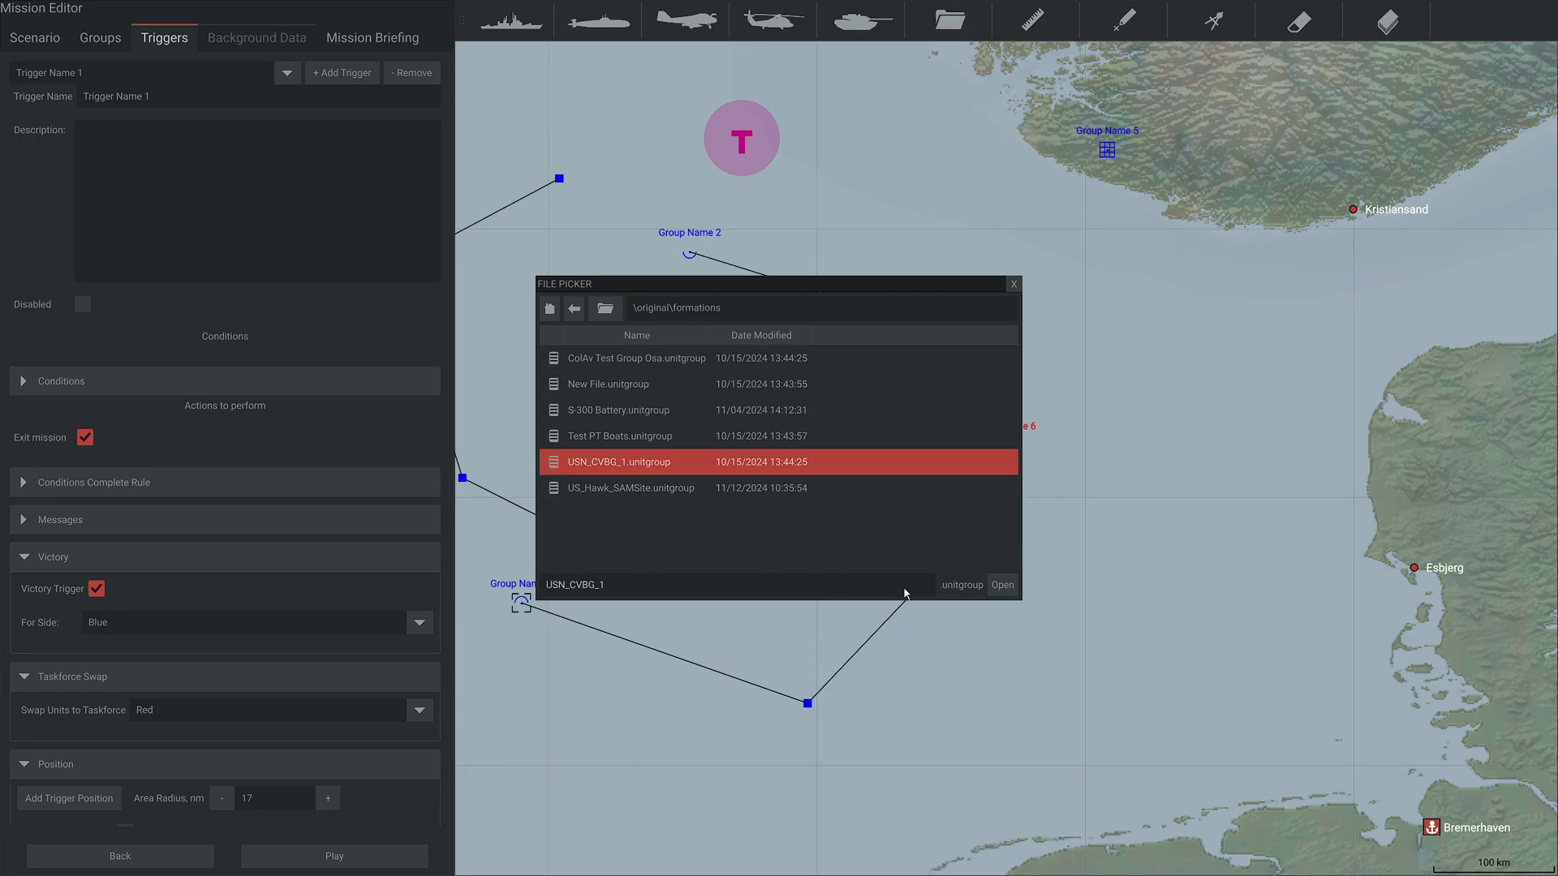
pyautogui.click(1002, 585)
pyautogui.click(961, 330)
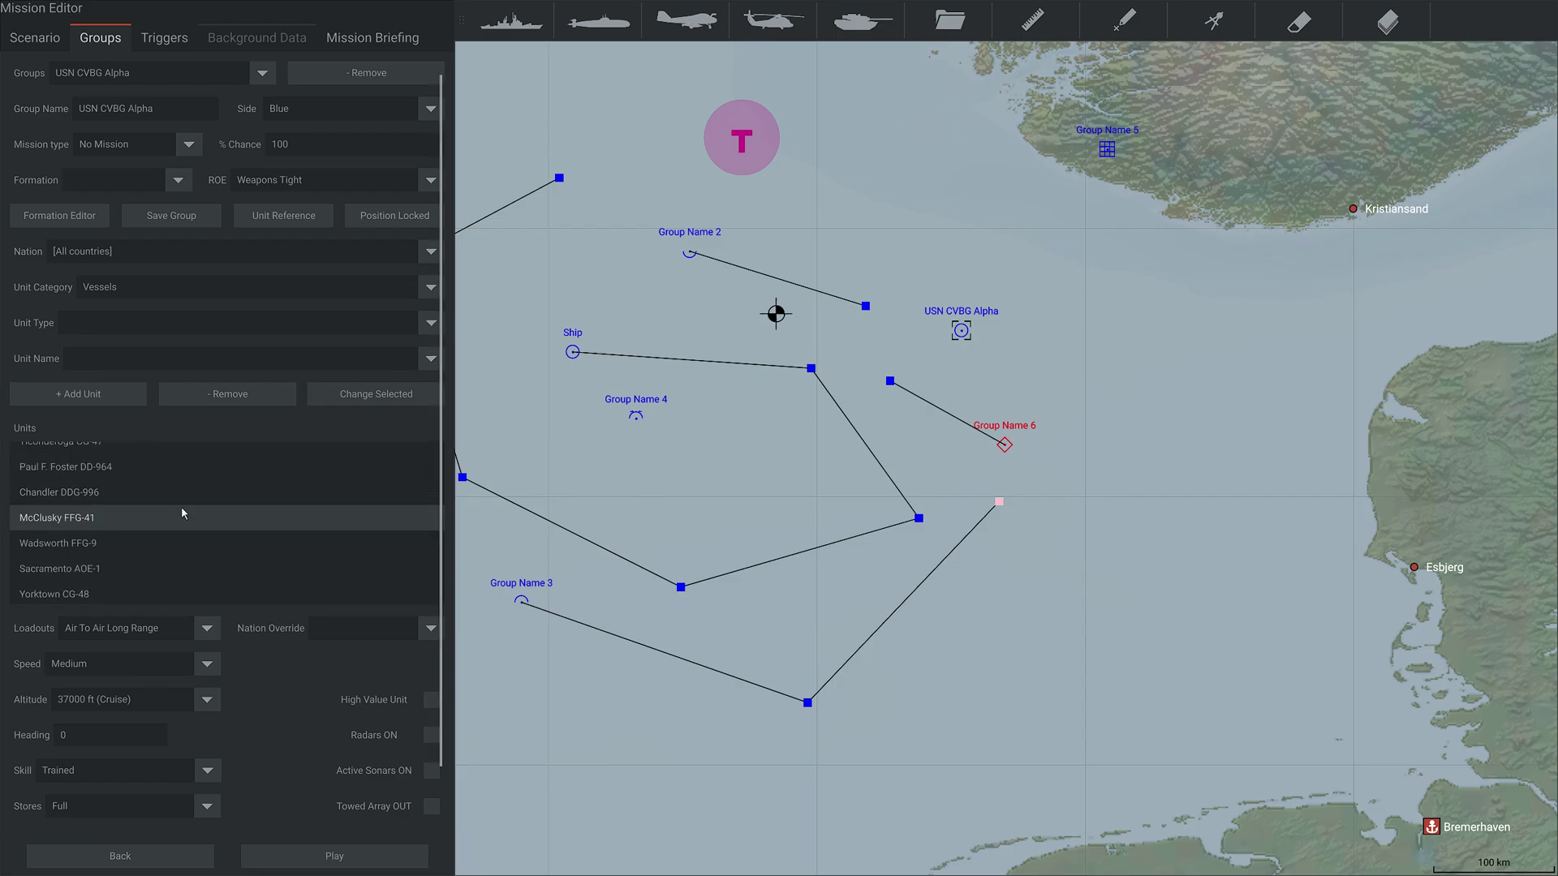
pyautogui.scroll(2, 965, 319)
pyautogui.scroll(5, 966, 320)
pyautogui.scroll(-5, 915, 358)
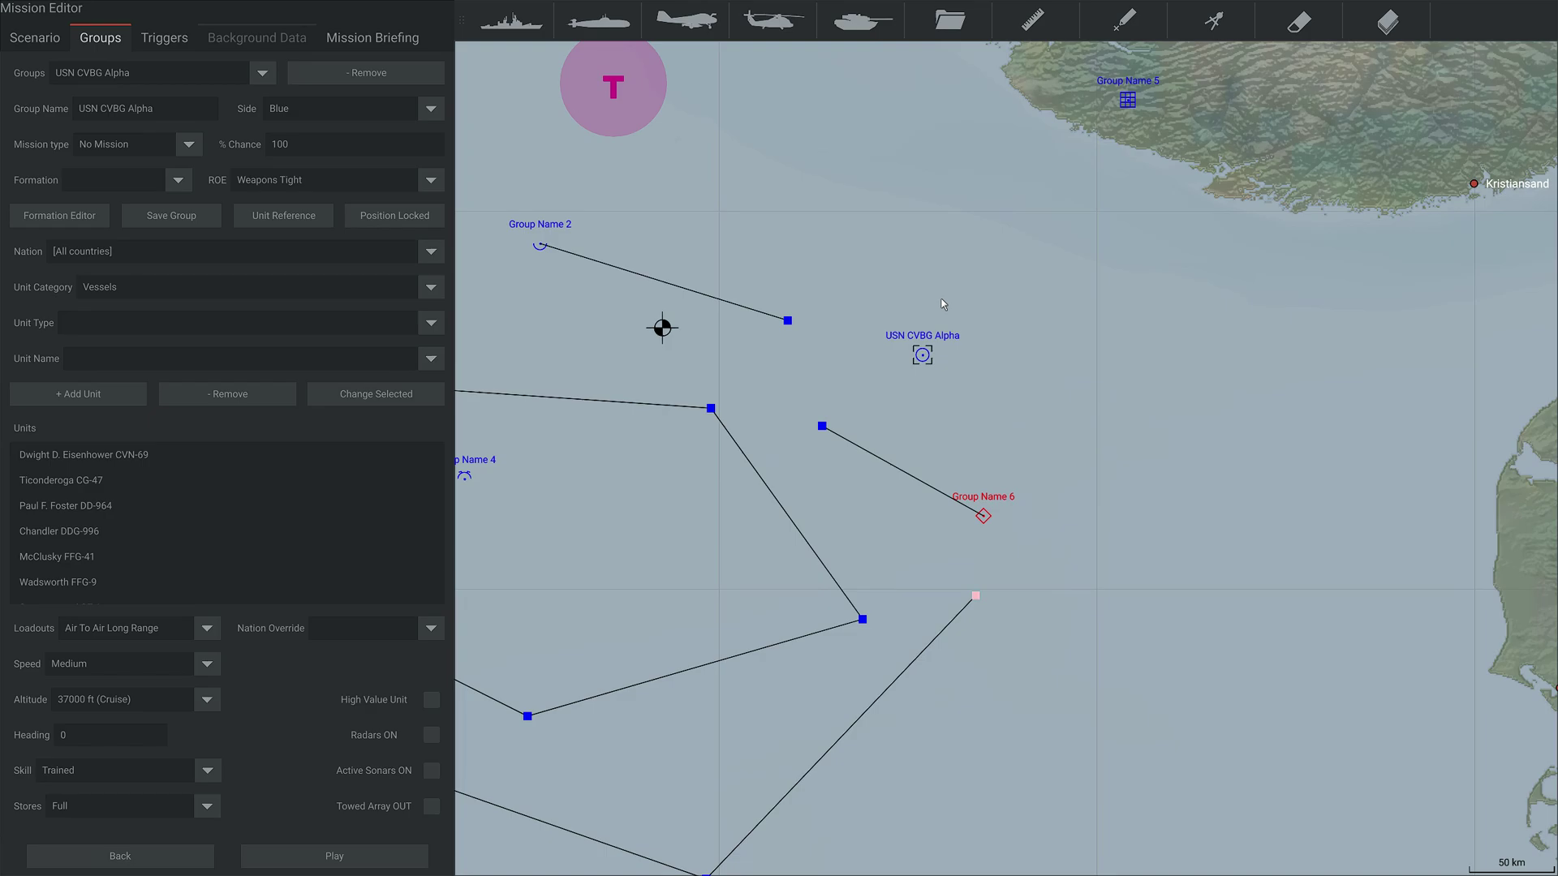
# Add a waypoint northwest of USN CVBG Alpha and draw a range circle from the group at a bearing of about 95°.
pyautogui.click(882, 256)
pyautogui.moveTo(922, 357); pyautogui.dragTo(1223, 387)
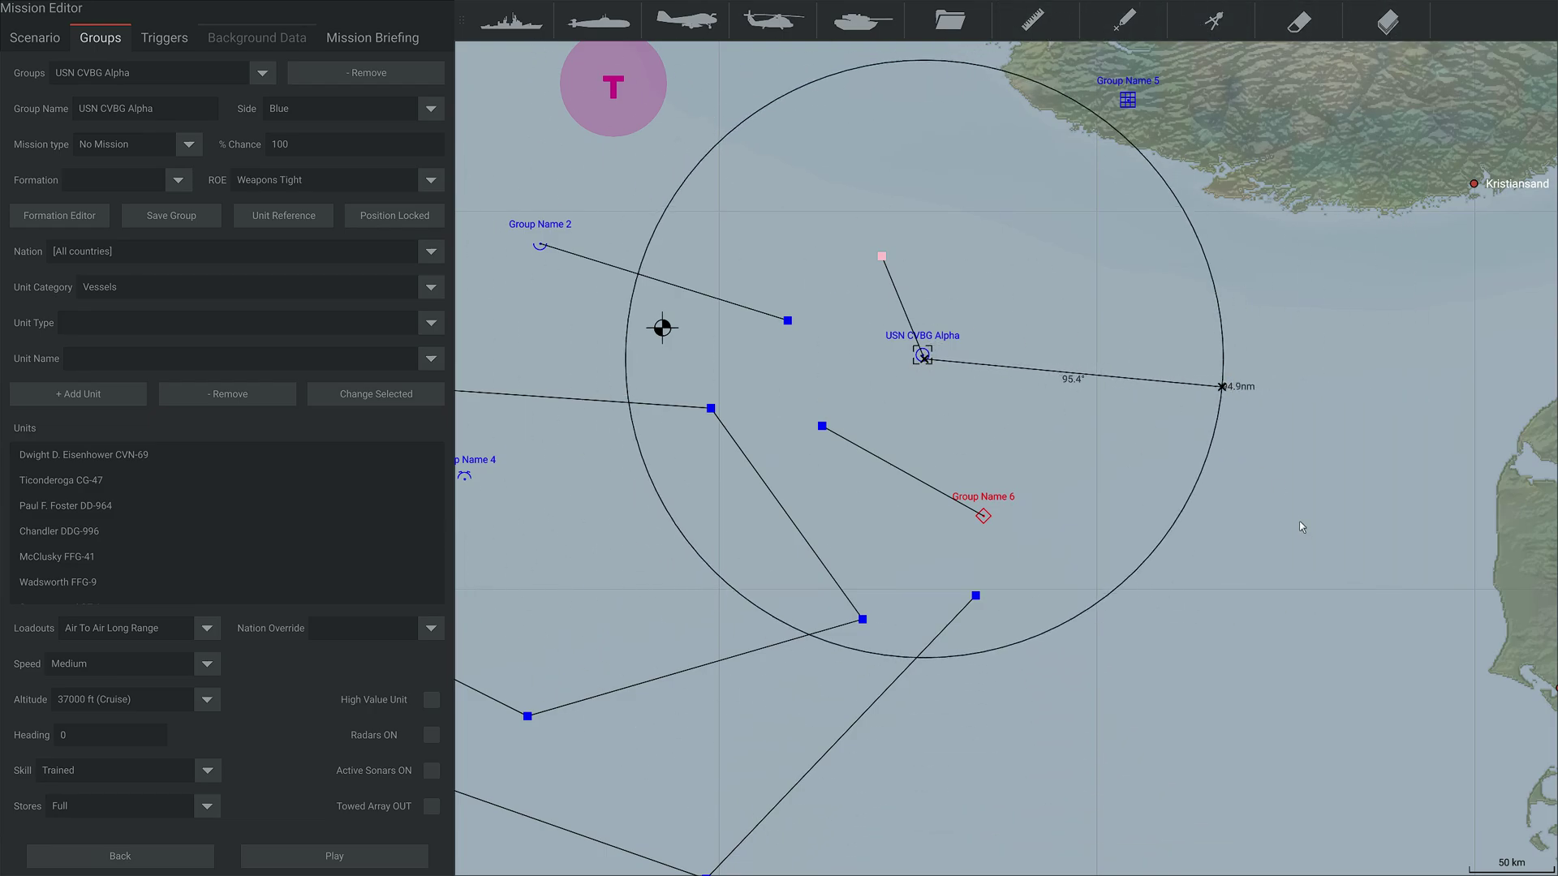
pyautogui.moveTo(1300, 523); pyautogui.dragTo(1248, 556, button='middle')
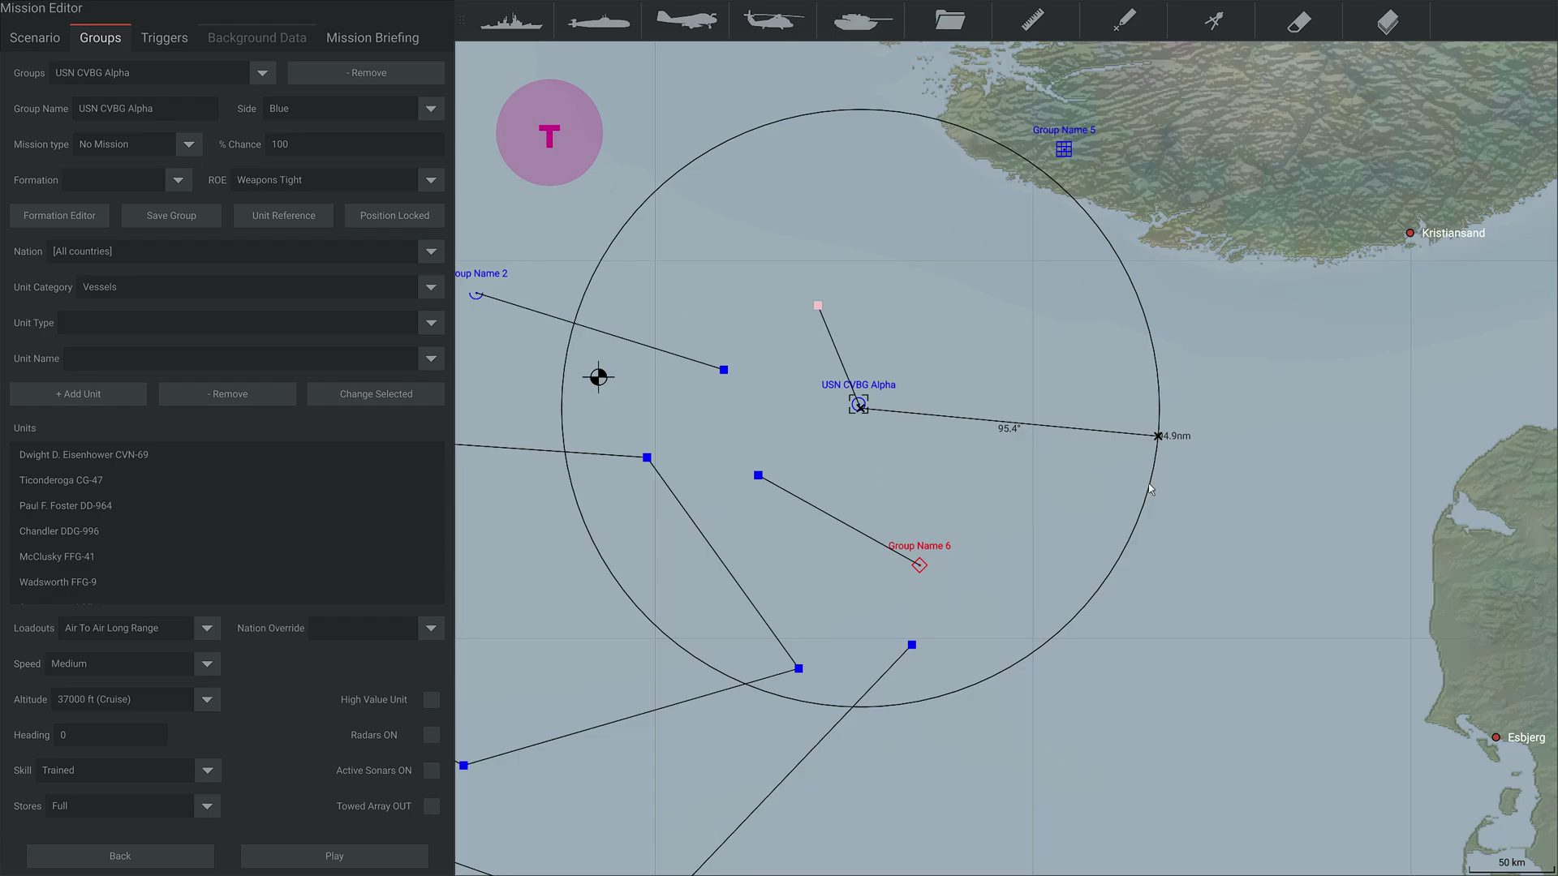
pyautogui.moveTo(1159, 438); pyautogui.dragTo(1048, 432, button='middle')
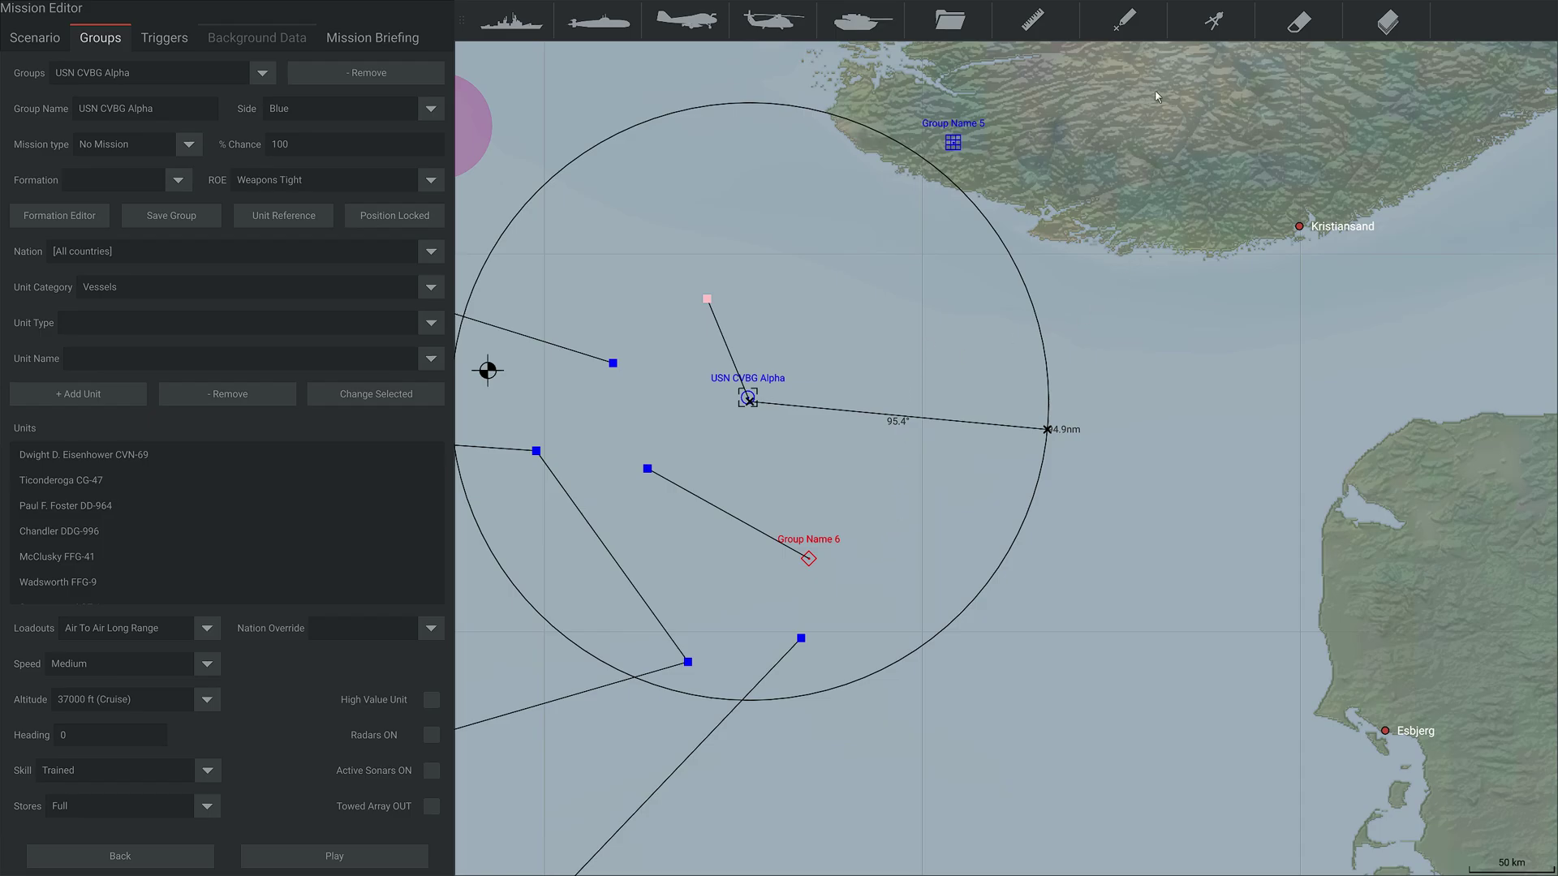
# Look up the Lancer-class container ship in the unit reference and close the reference.
pyautogui.click(1399, 30)
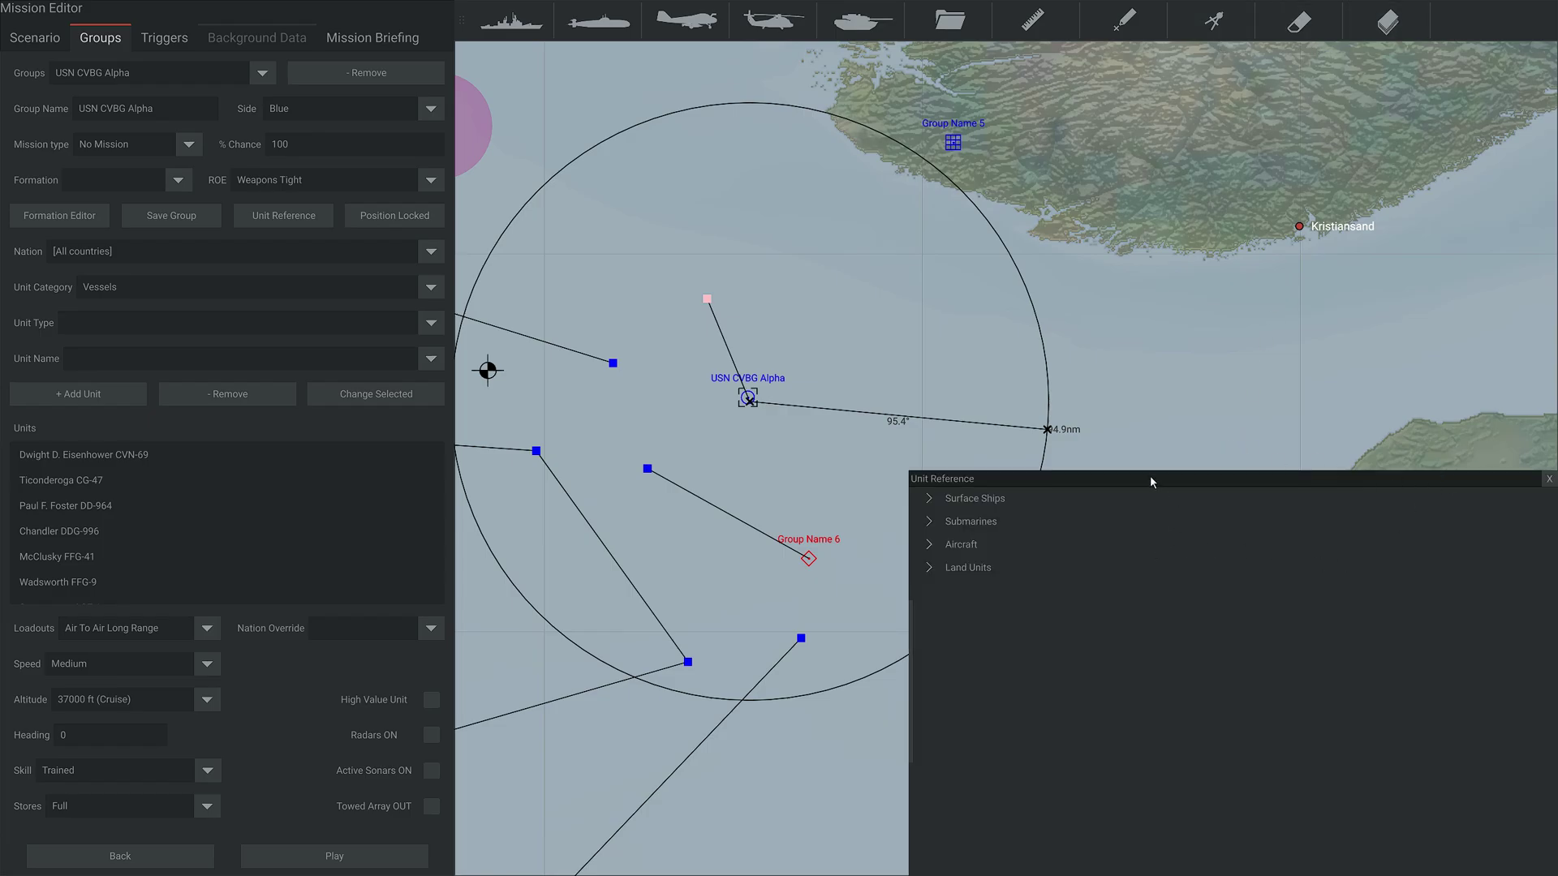
pyautogui.moveTo(1151, 479); pyautogui.dragTo(868, 219)
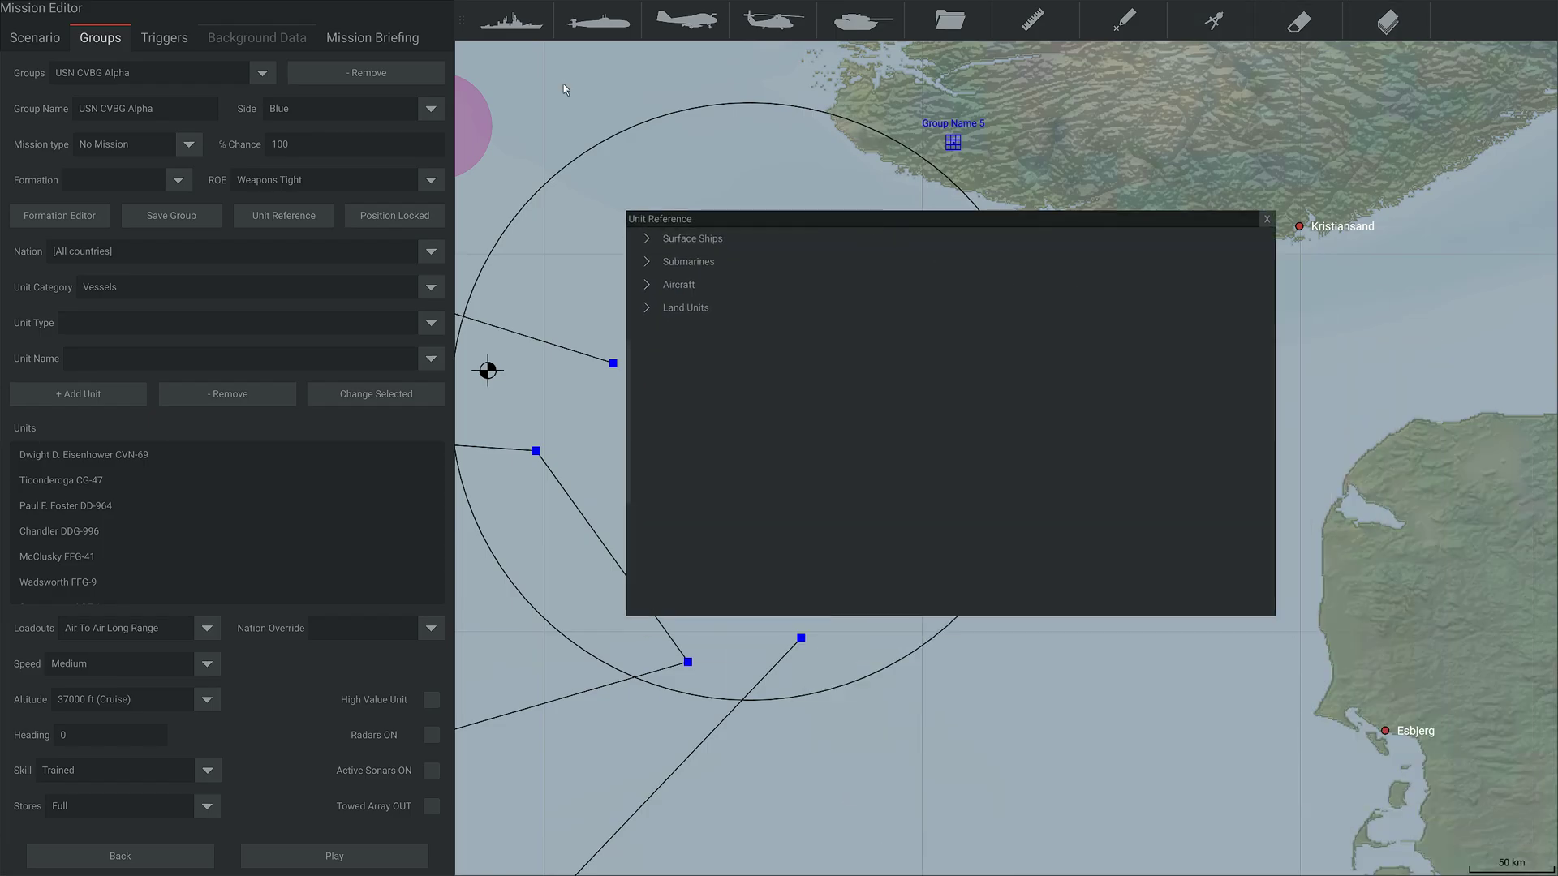
pyautogui.click(652, 239)
pyautogui.click(671, 331)
pyautogui.click(714, 379)
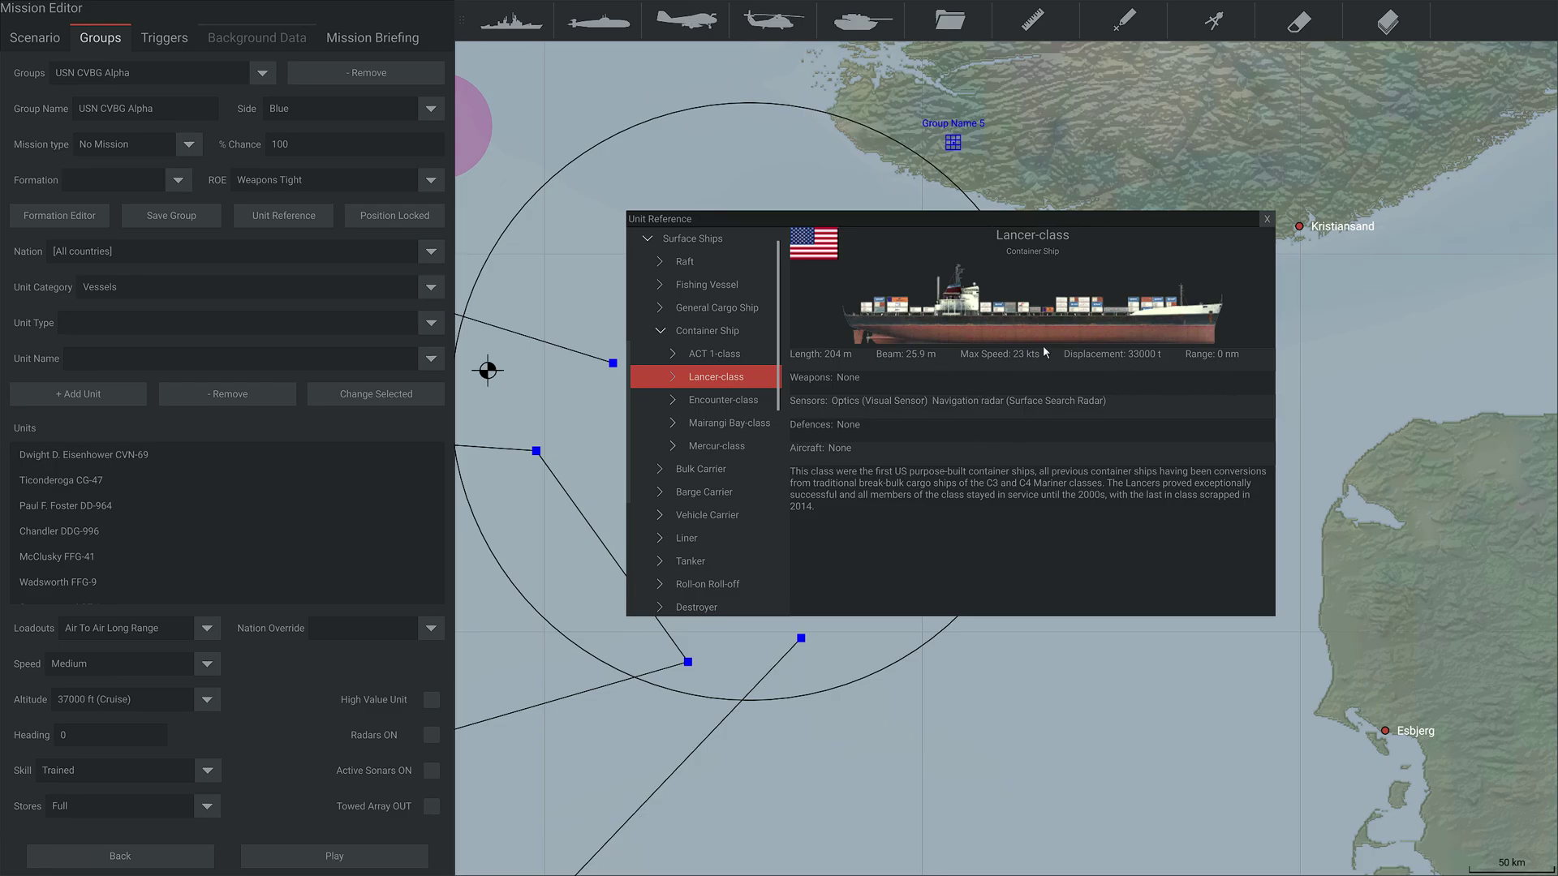
pyautogui.click(1268, 219)
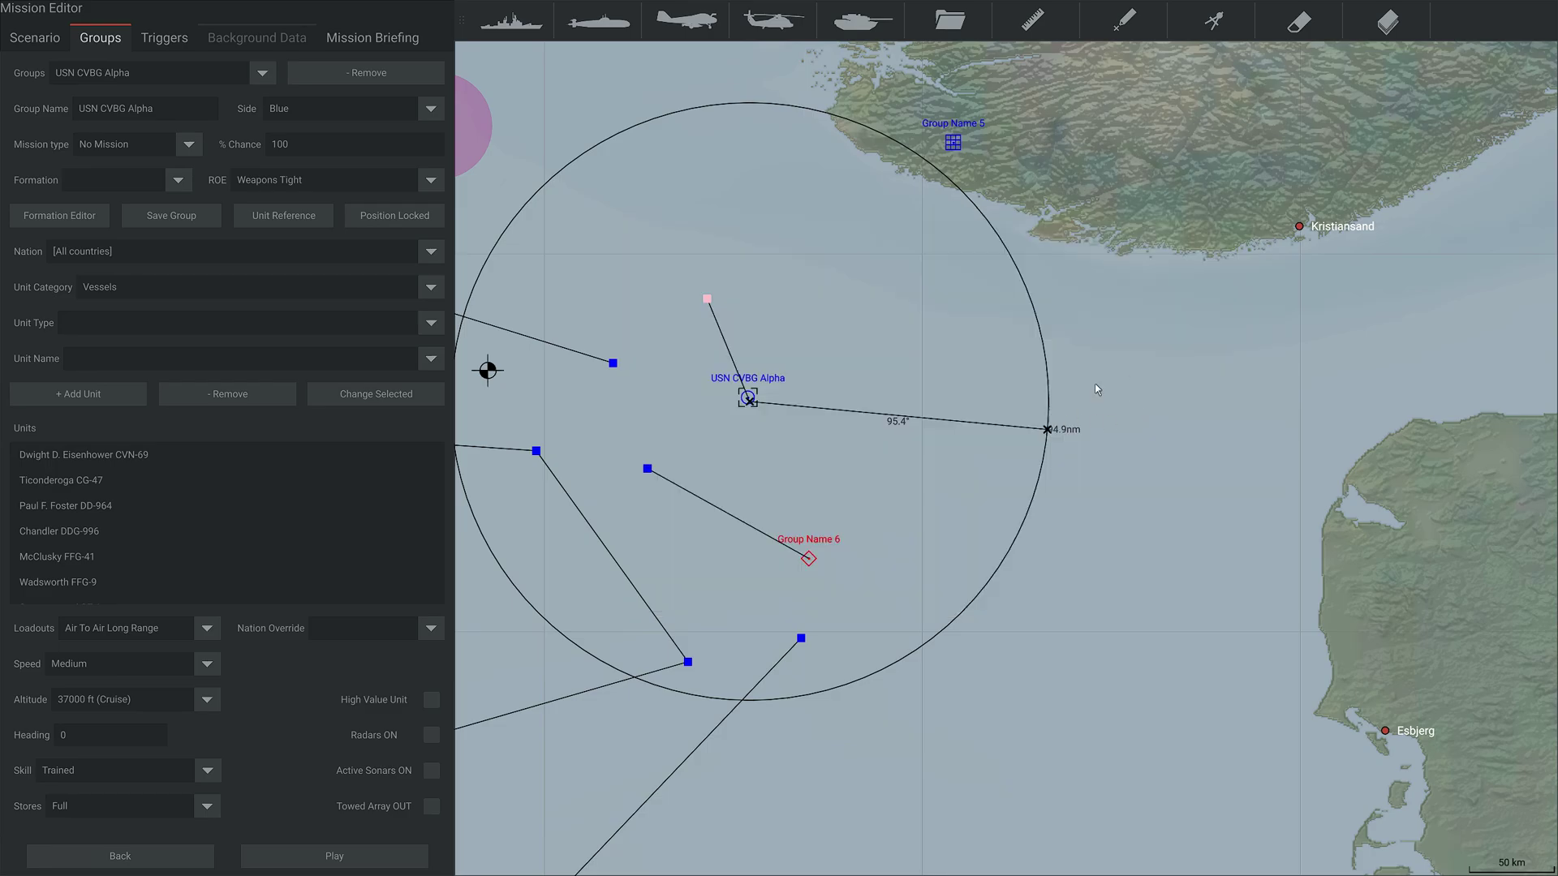
# Start playing the mission.
pyautogui.scroll(-5, 1094, 383)
pyautogui.scroll(4, 1094, 369)
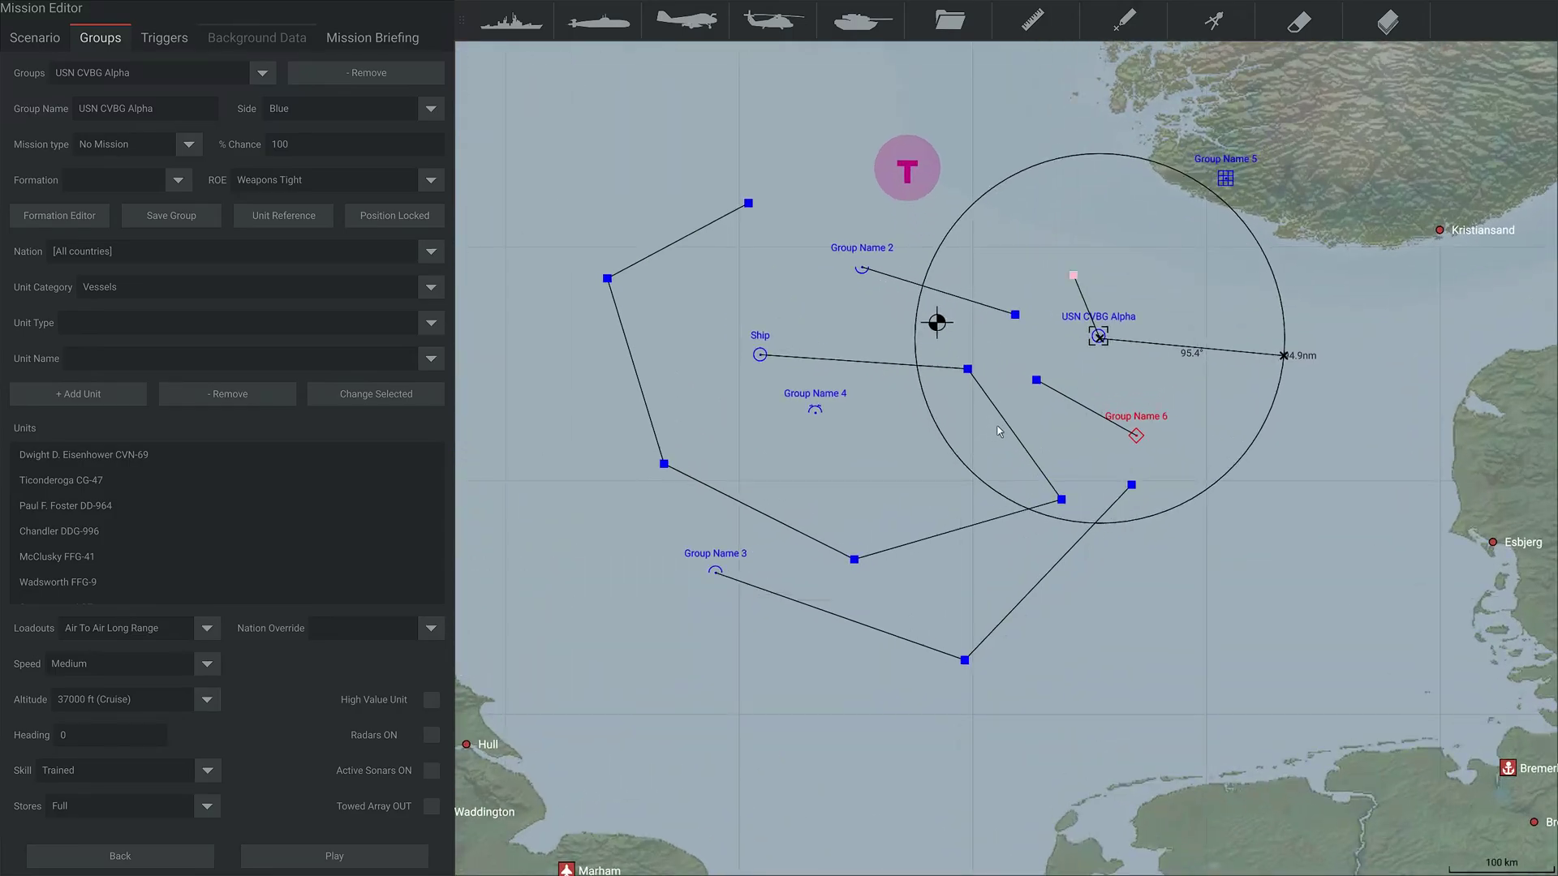
pyautogui.scroll(-3, 1000, 432)
pyautogui.scroll(1, 1040, 426)
pyautogui.scroll(2, 1035, 394)
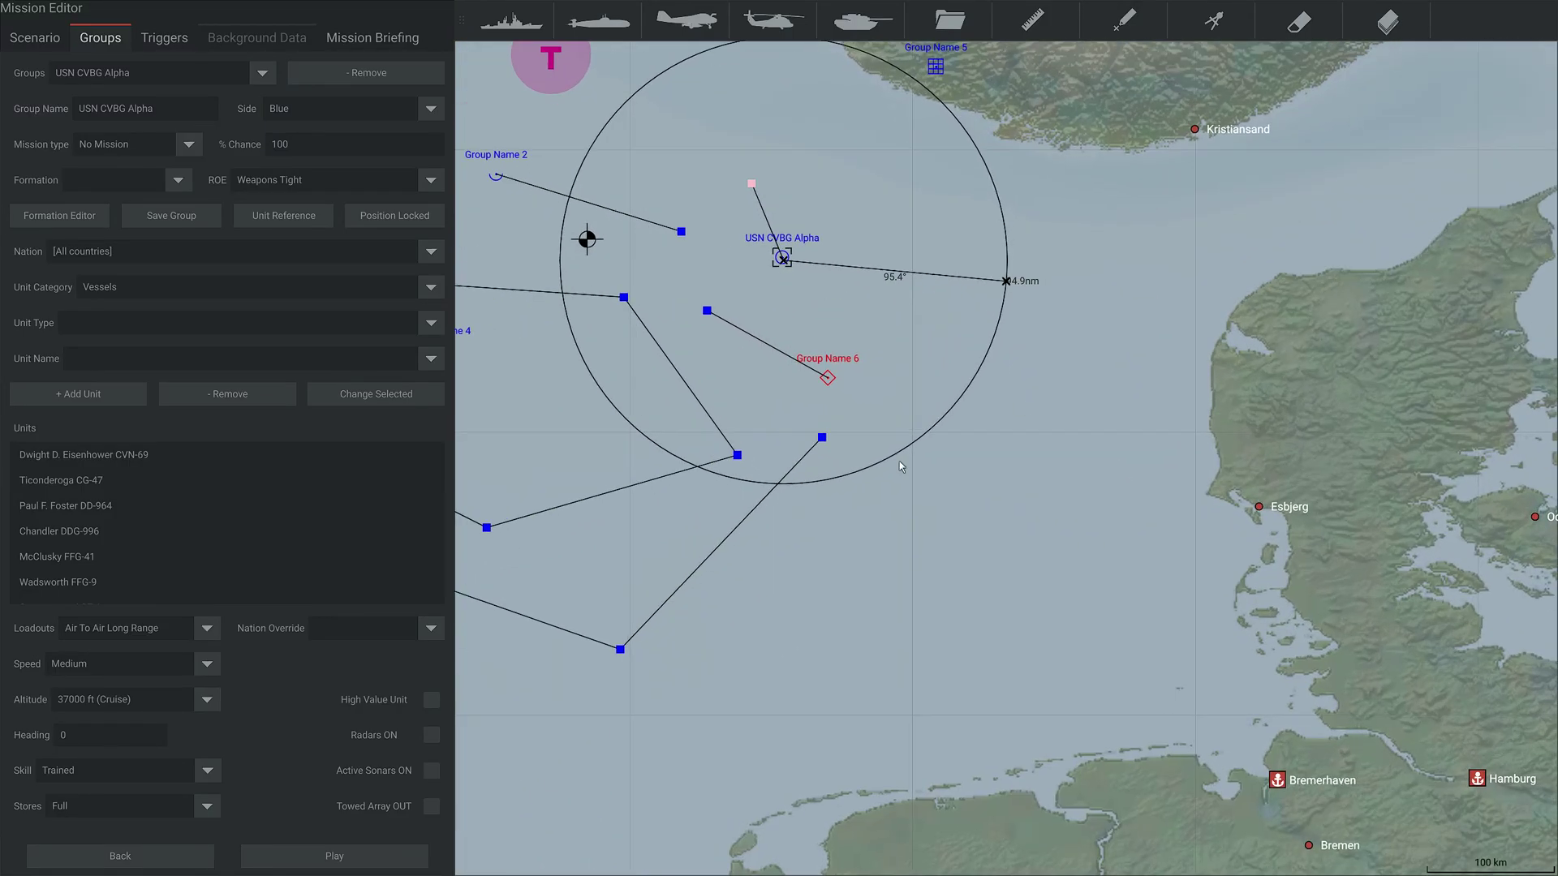
pyautogui.click(323, 860)
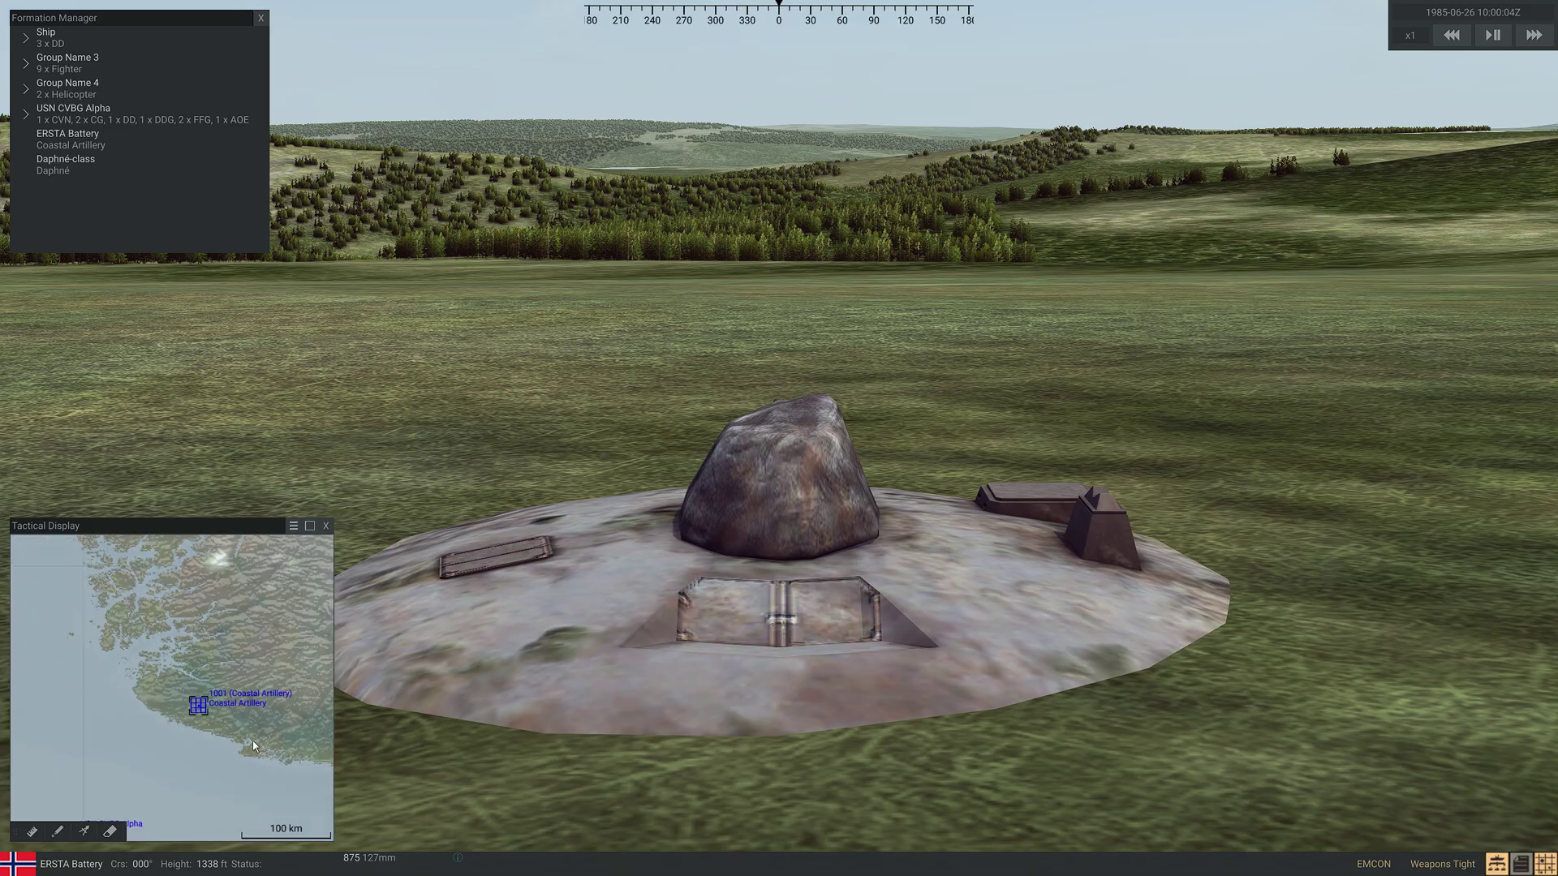
# Find USN CVBG Alpha on the tactical map and select its carrier, the Eisenhower.
pyautogui.scroll(2, 206, 651)
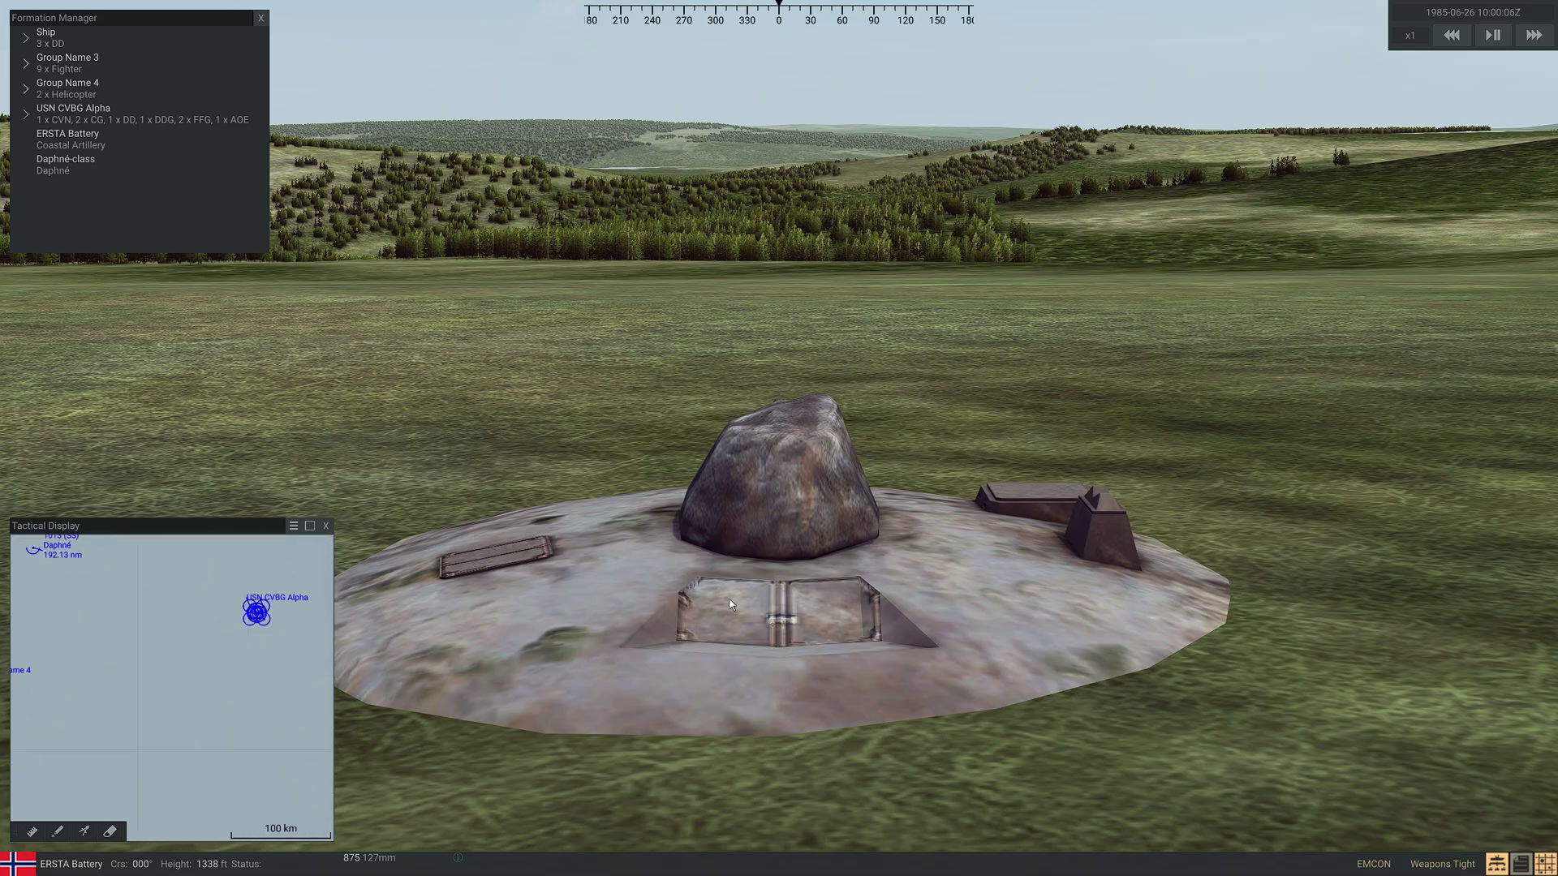
pyautogui.moveTo(365, 657); pyautogui.dragTo(852, 641, button='right')
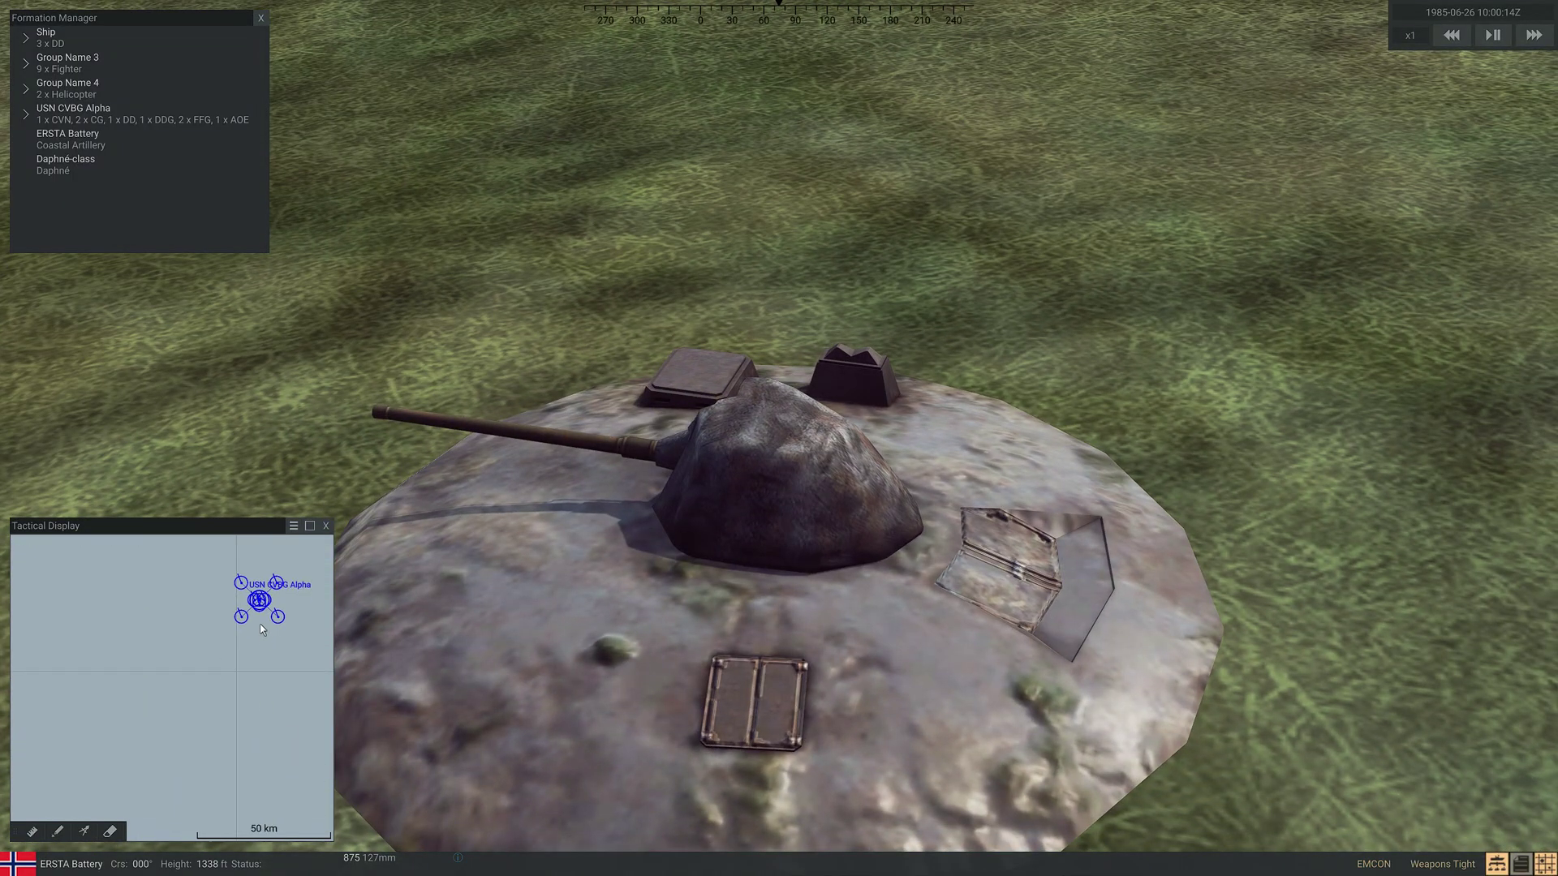
pyautogui.scroll(3, 237, 685)
pyautogui.click(225, 639)
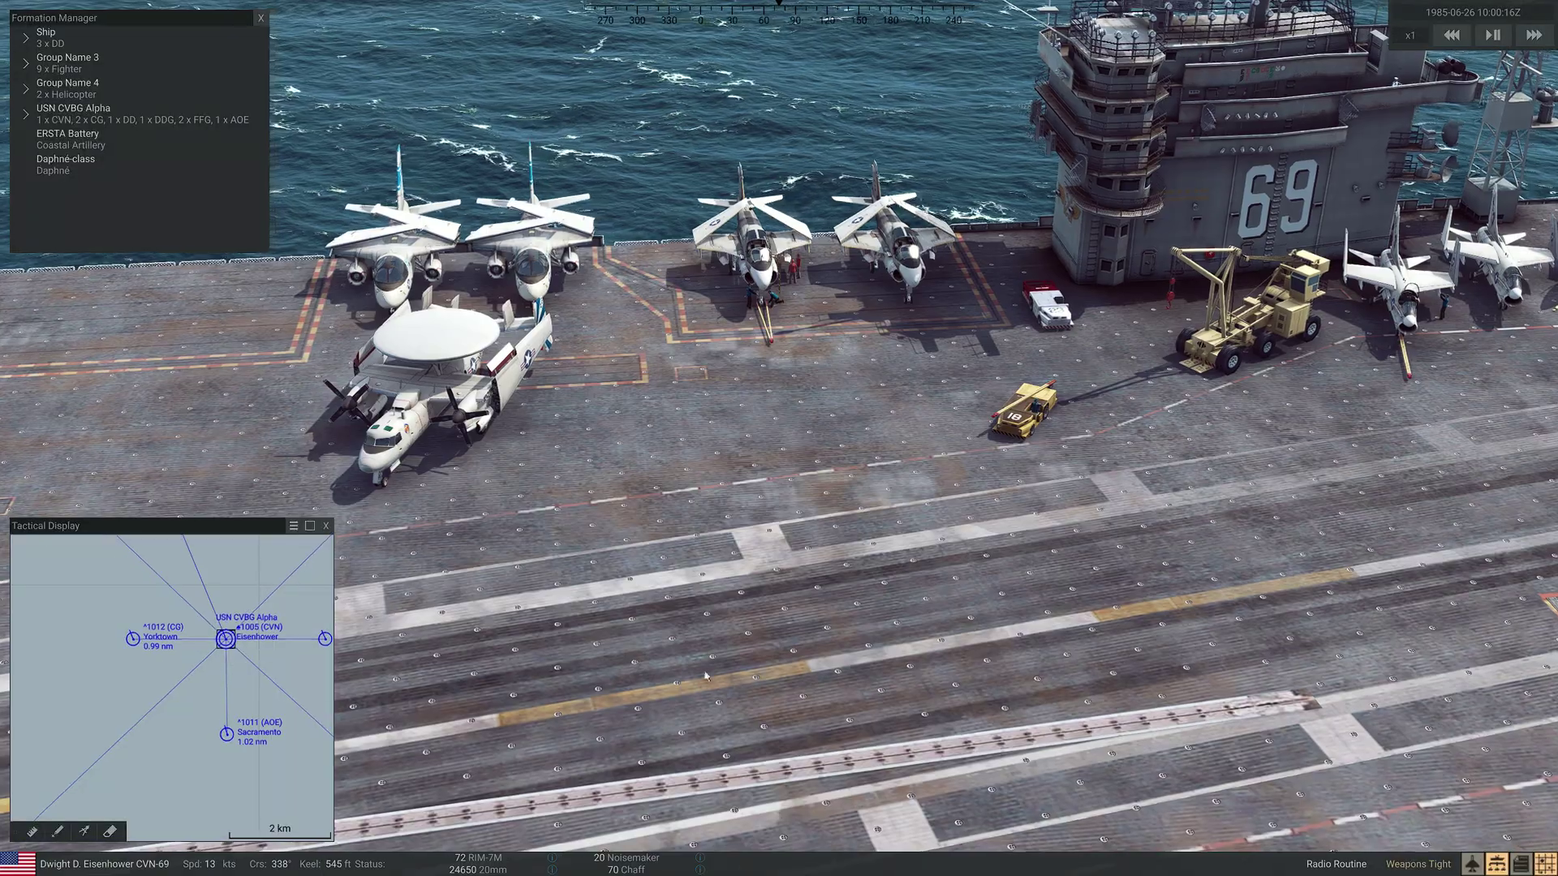
# Close the Tactical Display and the Formation Manager to clear the view of the carrier.
pyautogui.moveTo(1047, 617); pyautogui.dragTo(876, 552, button='right')
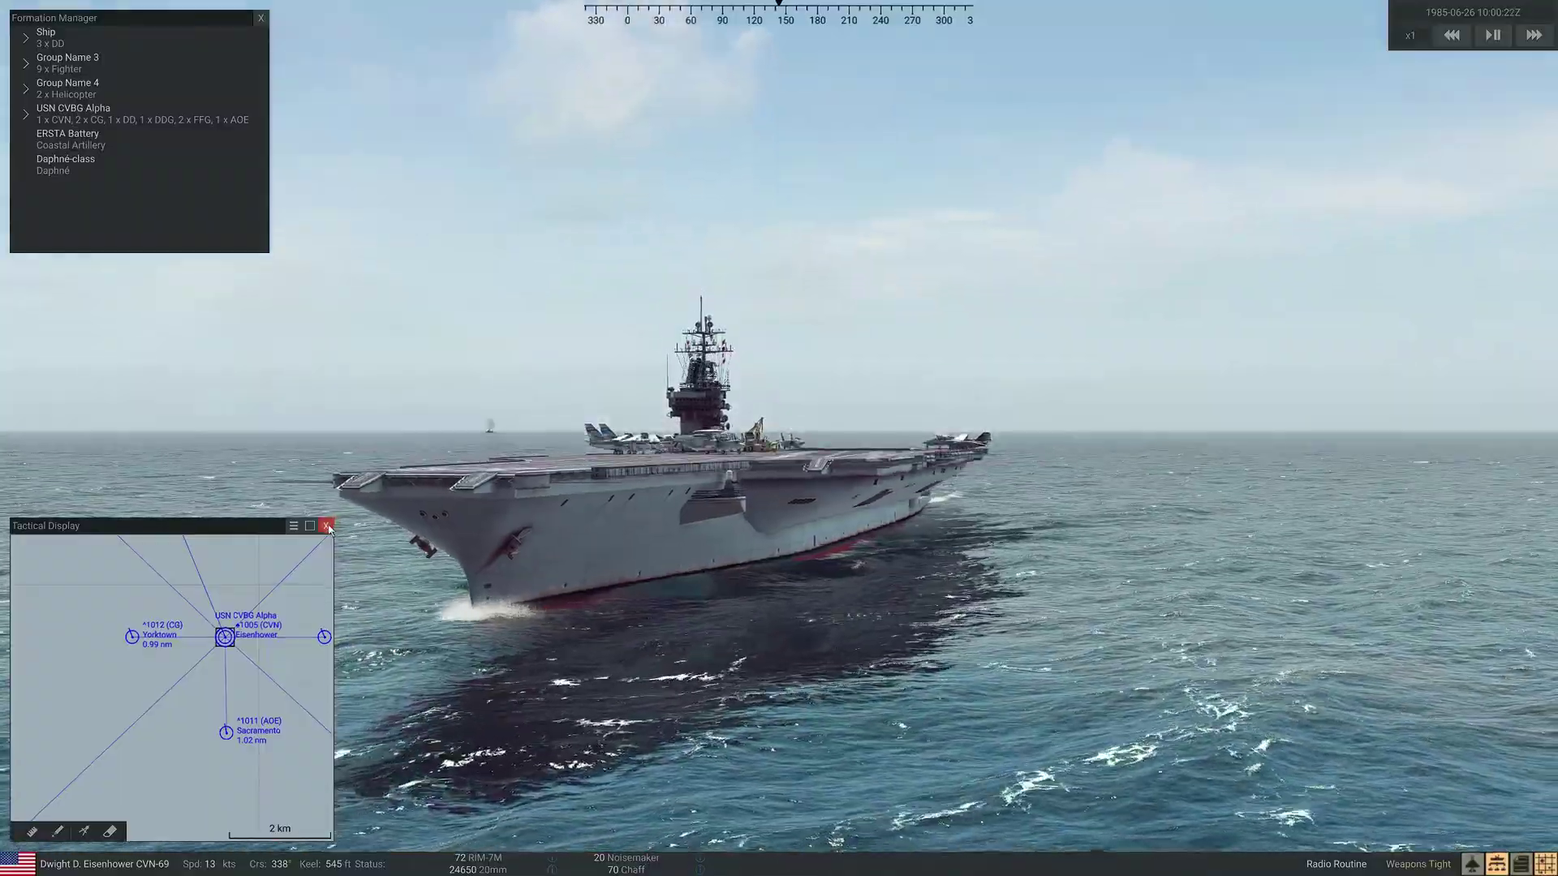
pyautogui.click(261, 18)
# Examine the carrier Eisenhower at sea from above its bow and along its port side.
pyautogui.moveTo(779, 405); pyautogui.dragTo(783, 528, button='right')
pyautogui.scroll(-3, 1234, 480)
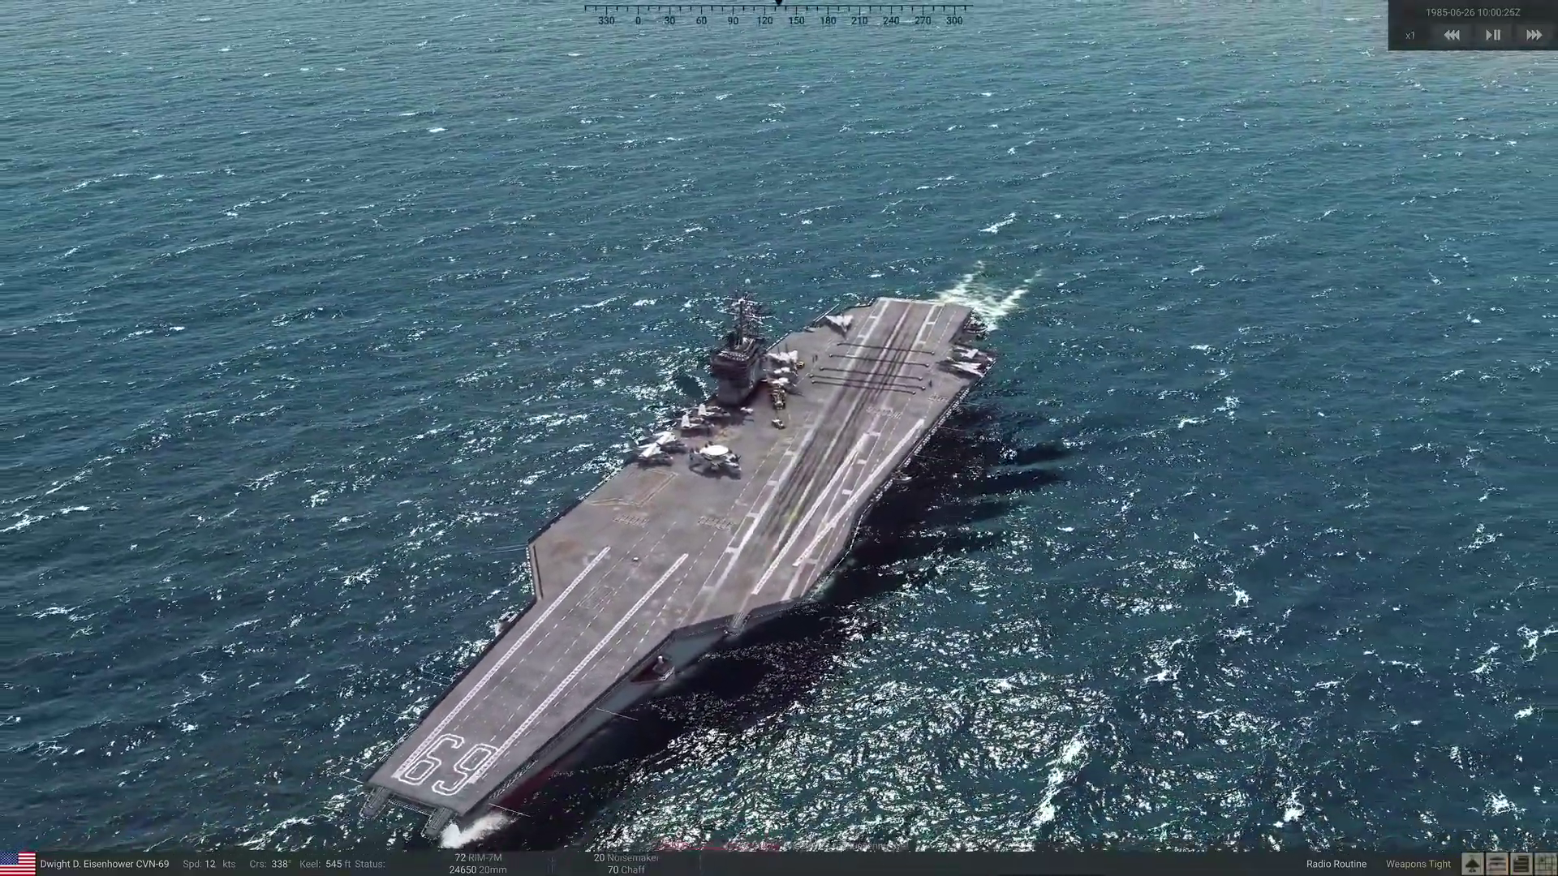
pyautogui.scroll(2, 1234, 480)
pyautogui.moveTo(811, 665); pyautogui.dragTo(923, 666, button='right')
pyautogui.scroll(2, 945, 586)
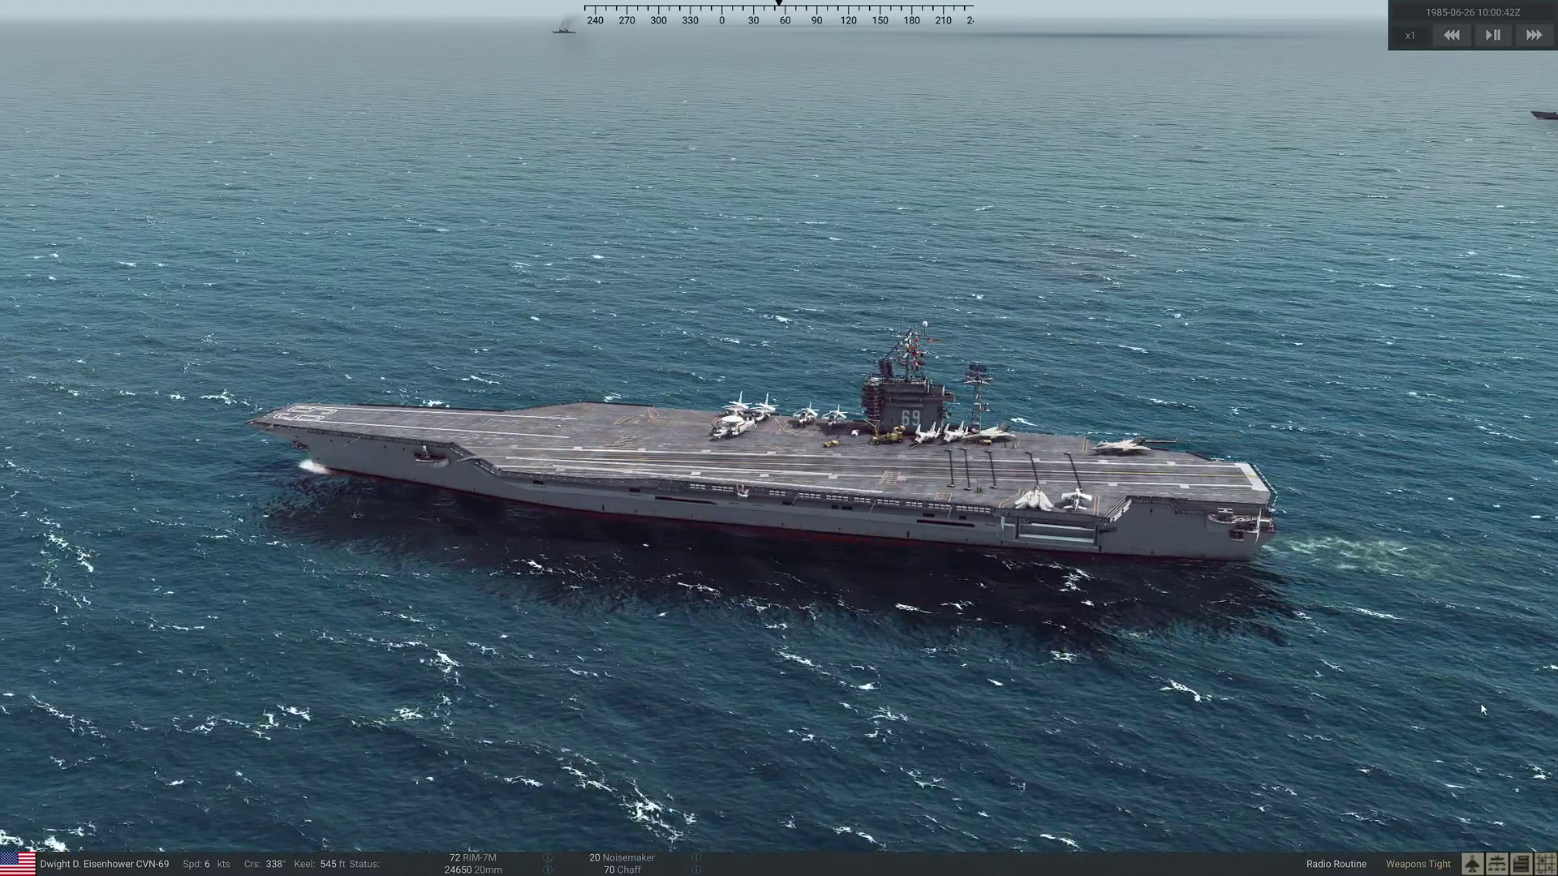
pyautogui.moveTo(1442, 719); pyautogui.dragTo(1482, 692, button='right')
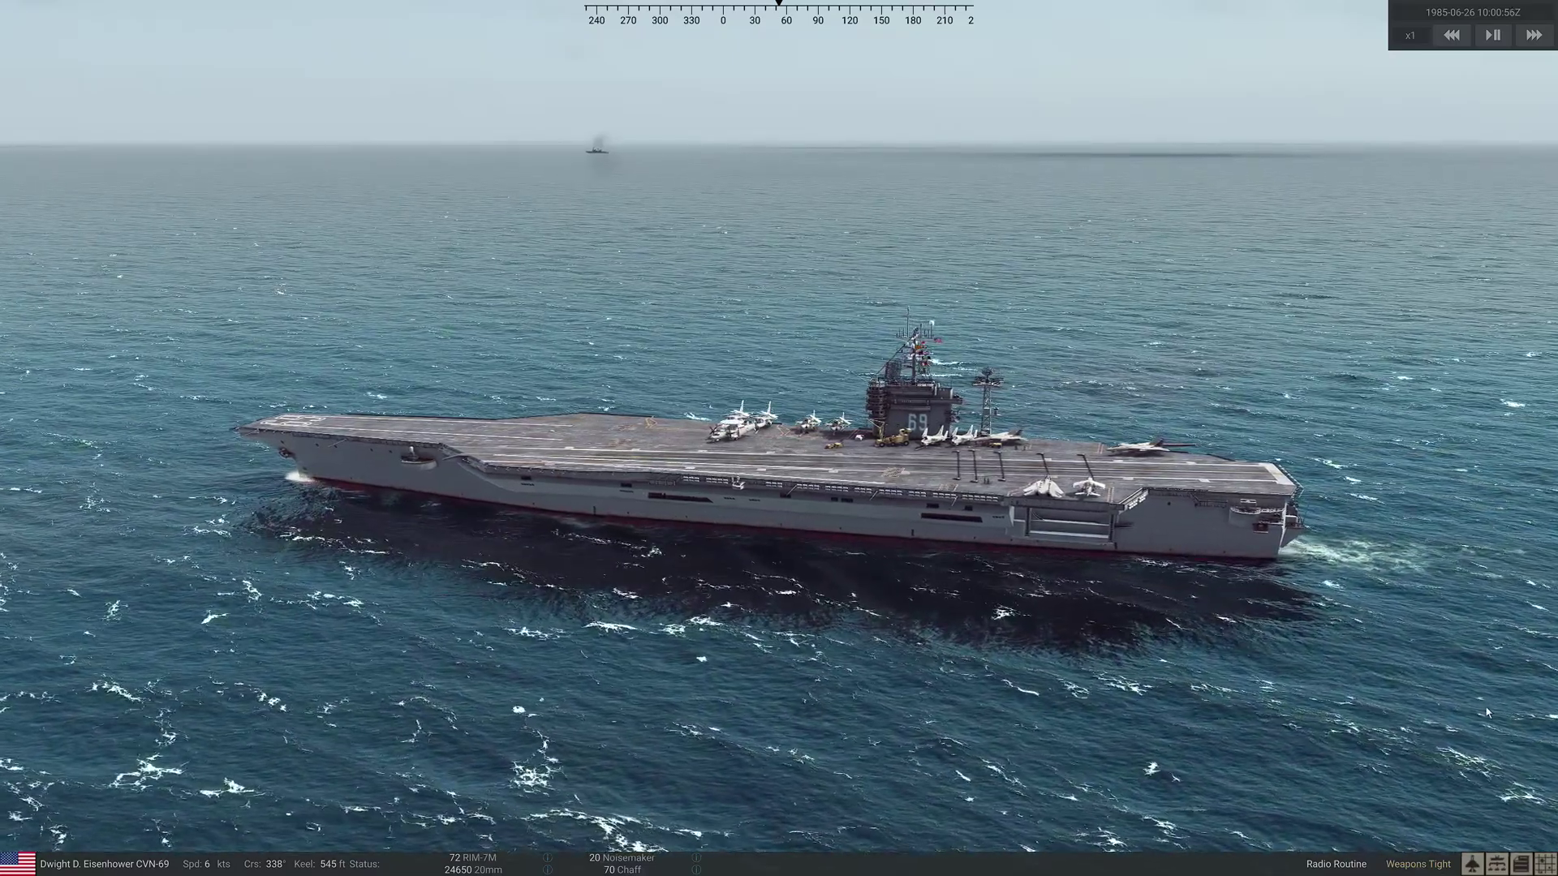
pyautogui.scroll(2, 1489, 702)
pyautogui.moveTo(1489, 700)
pyautogui.mouseDown()
pyautogui.moveTo(1487, 717)
pyautogui.moveTo(1475, 710)
pyautogui.mouseUp()
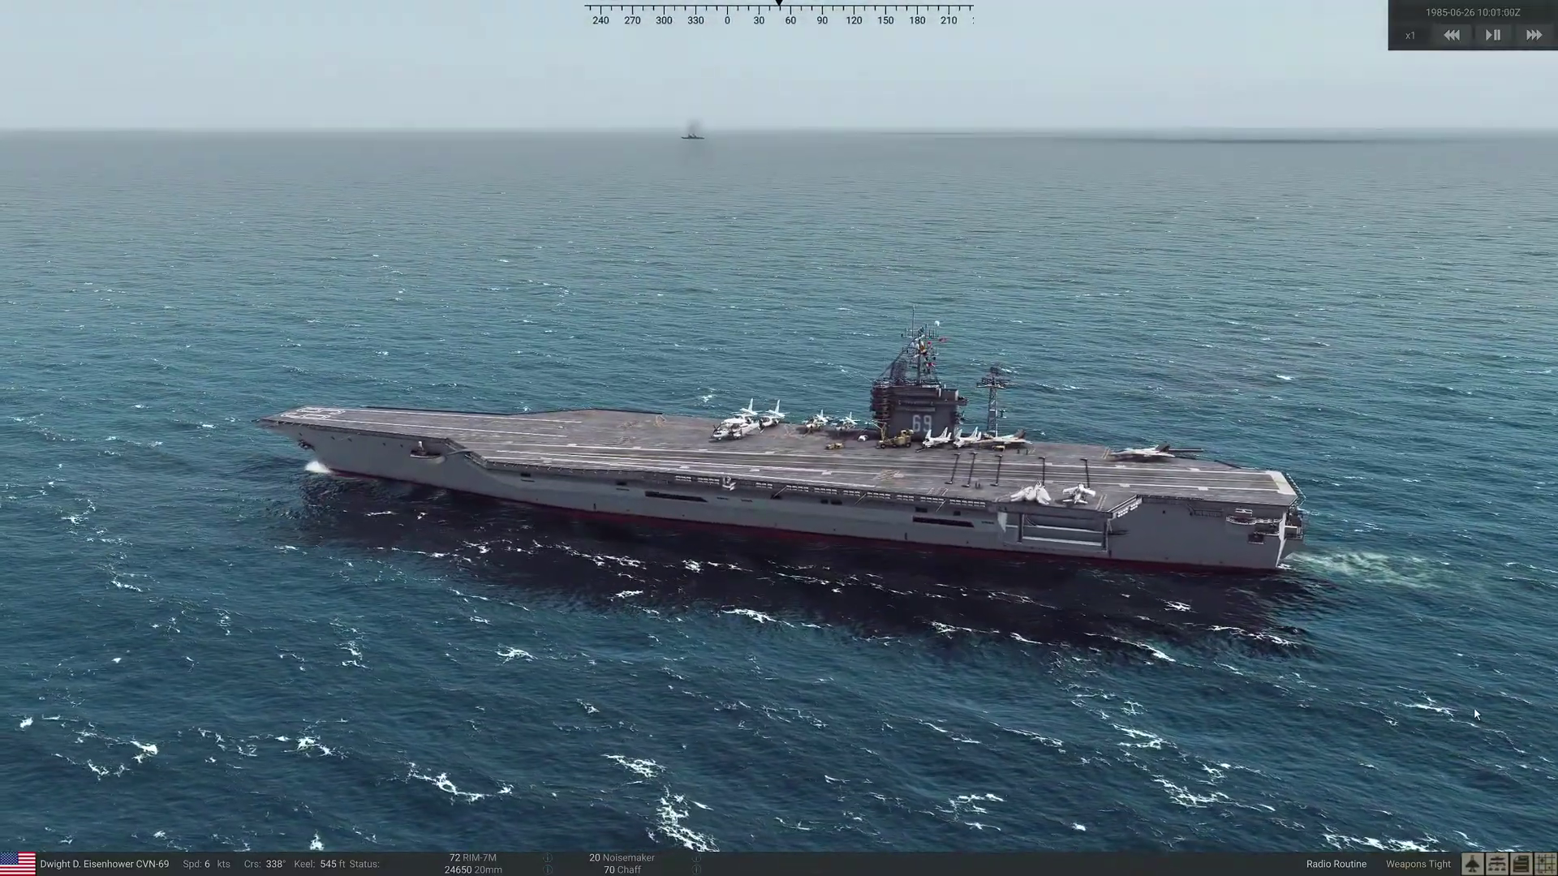